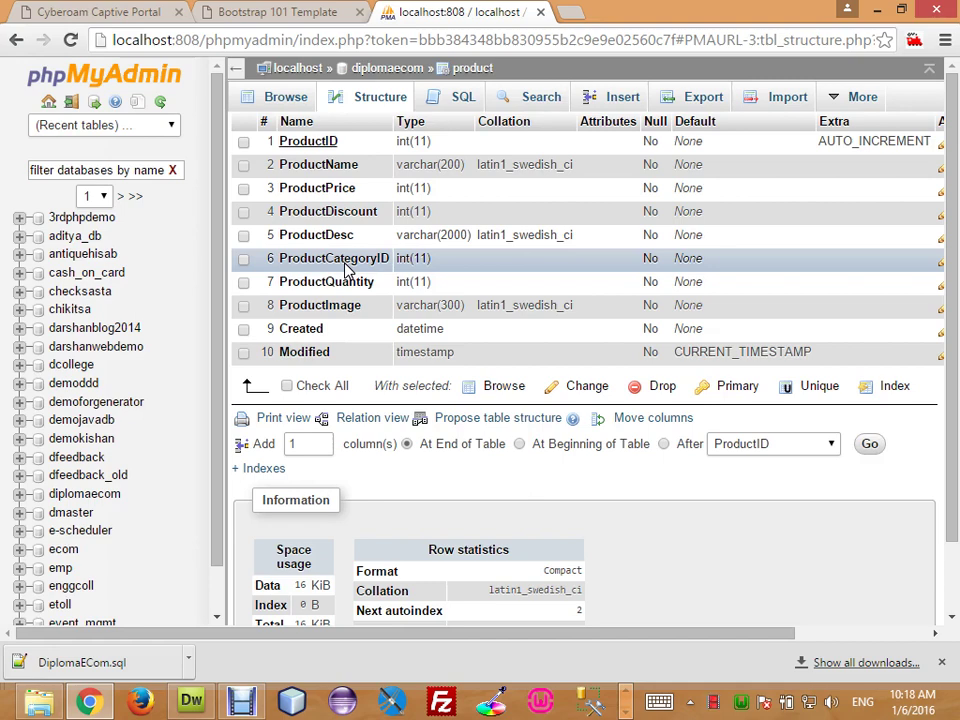
Step: Start a new table named Category with 2 columns in the diplomaecom database
{"action": "left_click", "coordinate": [386, 68]}
{"action": "left_click", "coordinate": [315, 357]}
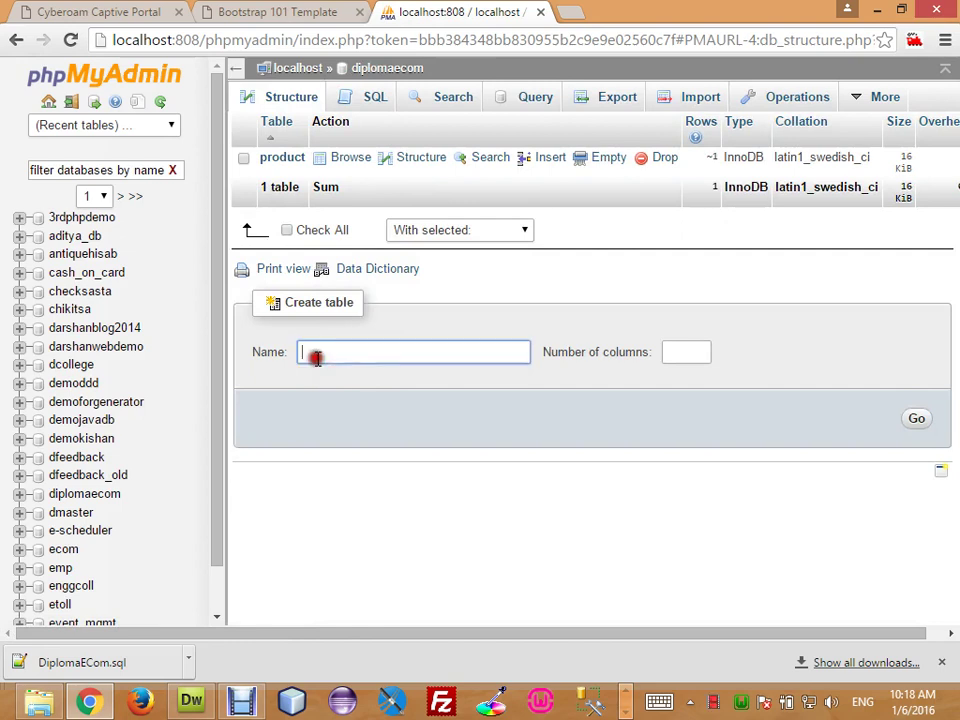
{"action": "type", "text": "Cat"}
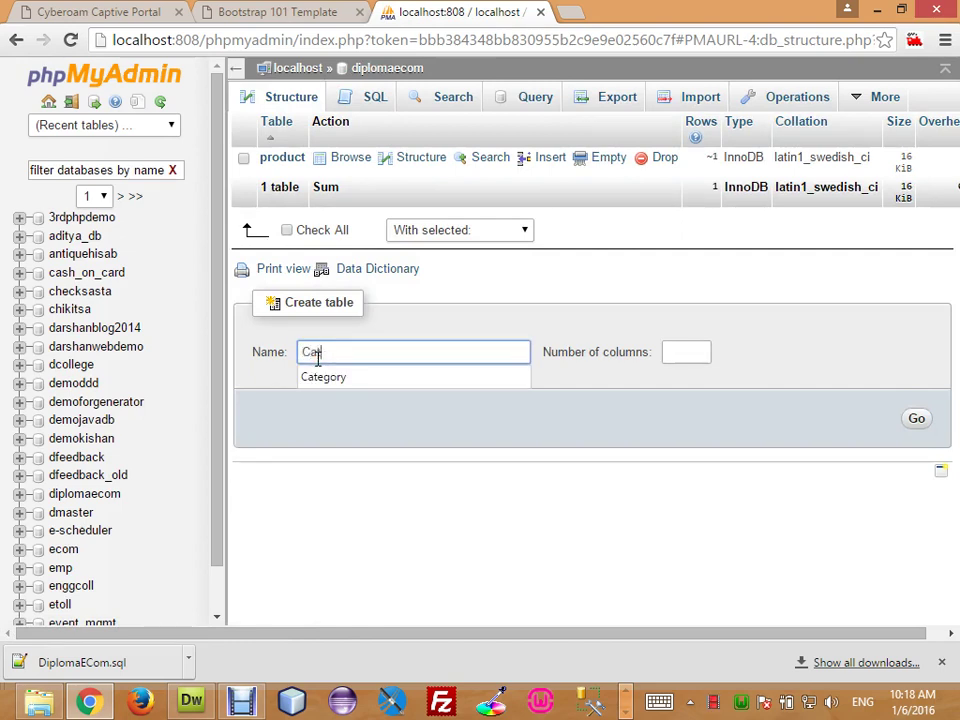
{"action": "key", "text": "Down"}
{"action": "key", "text": "Tab"}
{"action": "type", "text": "2"}
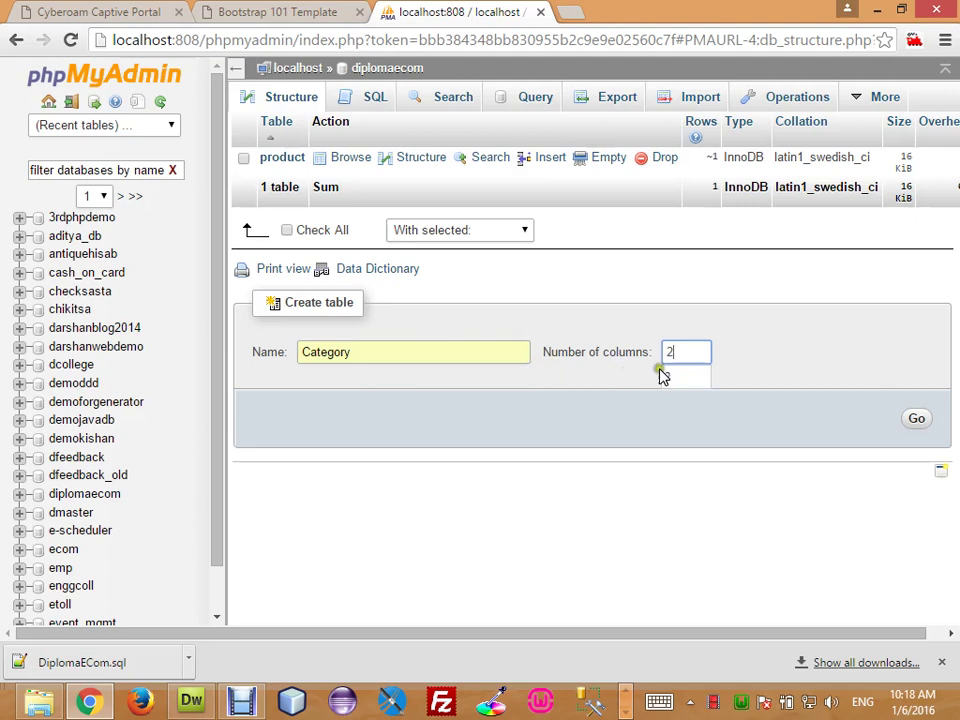
{"action": "left_click", "coordinate": [915, 420]}
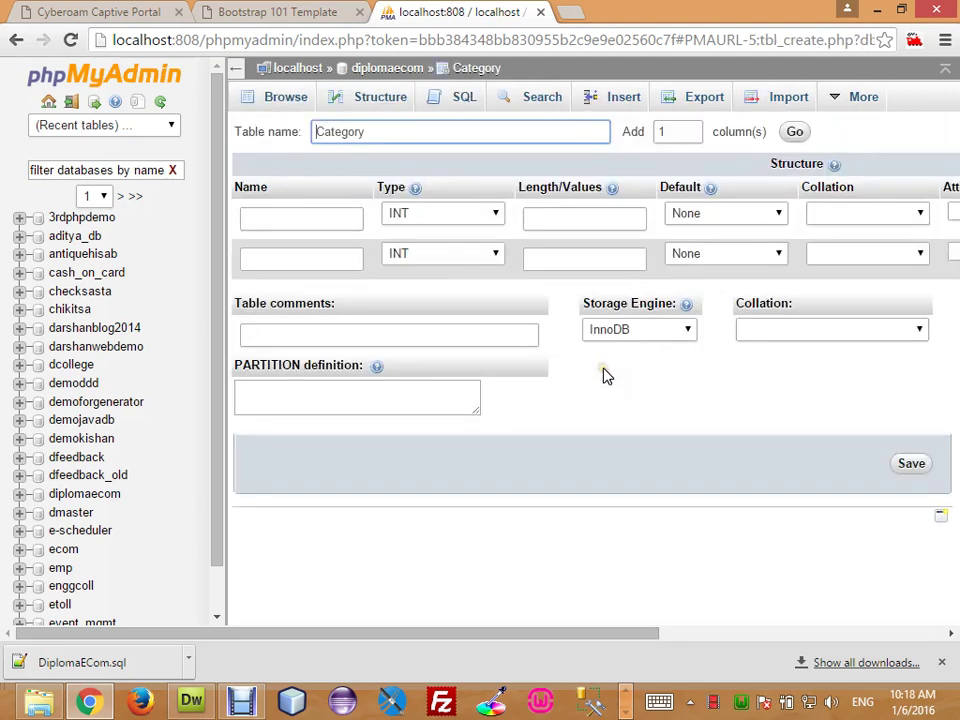
Step: Define the first column as CategoryID of type INT, enable auto-increment and choose its key index
{"action": "left_click", "coordinate": [315, 217]}
{"action": "type", "text": "Ca"}
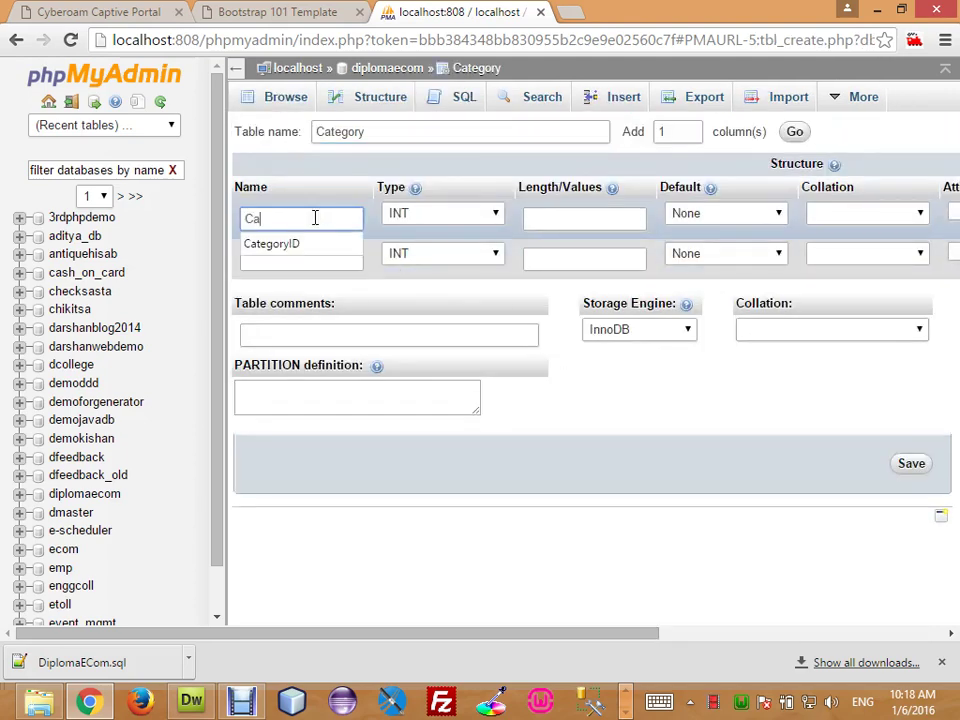
{"action": "type", "text": "tegoryID"}
{"action": "key", "text": "Tab"}
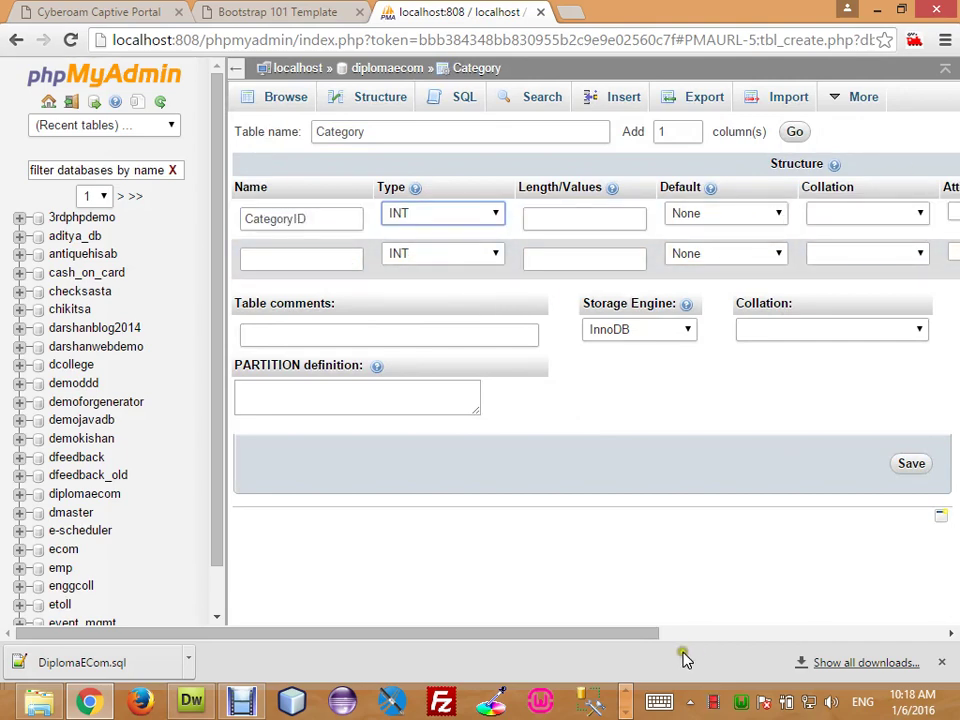
{"action": "left_click_drag", "start_coordinate": [624, 634], "coordinate": [949, 639]}
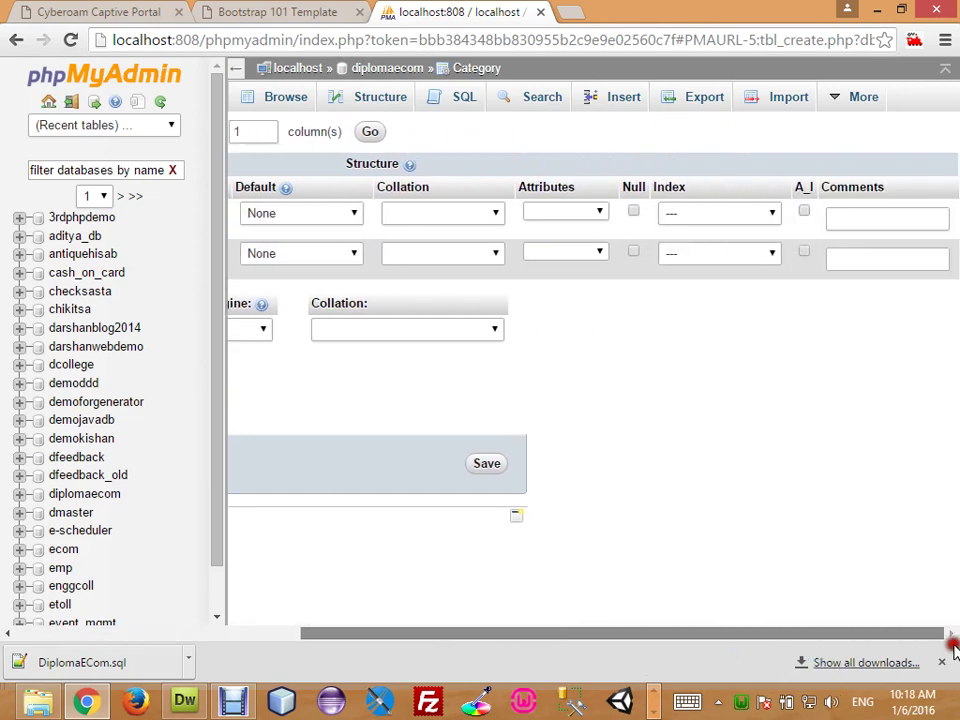
{"action": "left_click", "coordinate": [806, 213]}
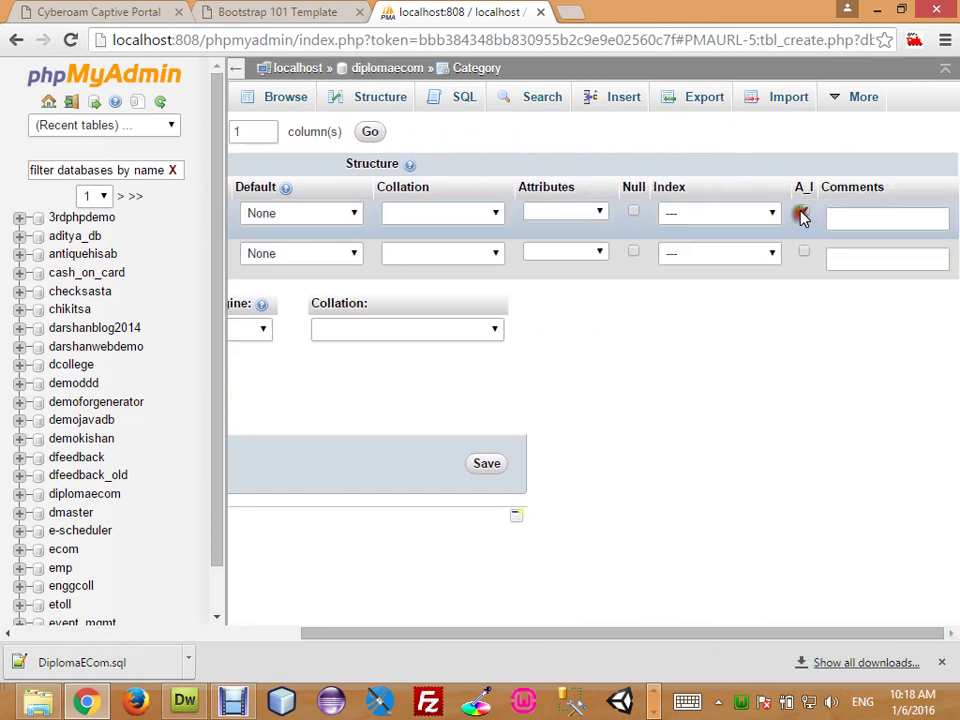
{"action": "left_click", "coordinate": [731, 216]}
{"action": "left_click", "coordinate": [716, 248]}
Step: Define the second column as CategoryName, VARCHAR with length 200, and save the new table
{"action": "left_click_drag", "start_coordinate": [585, 634], "coordinate": [200, 632]}
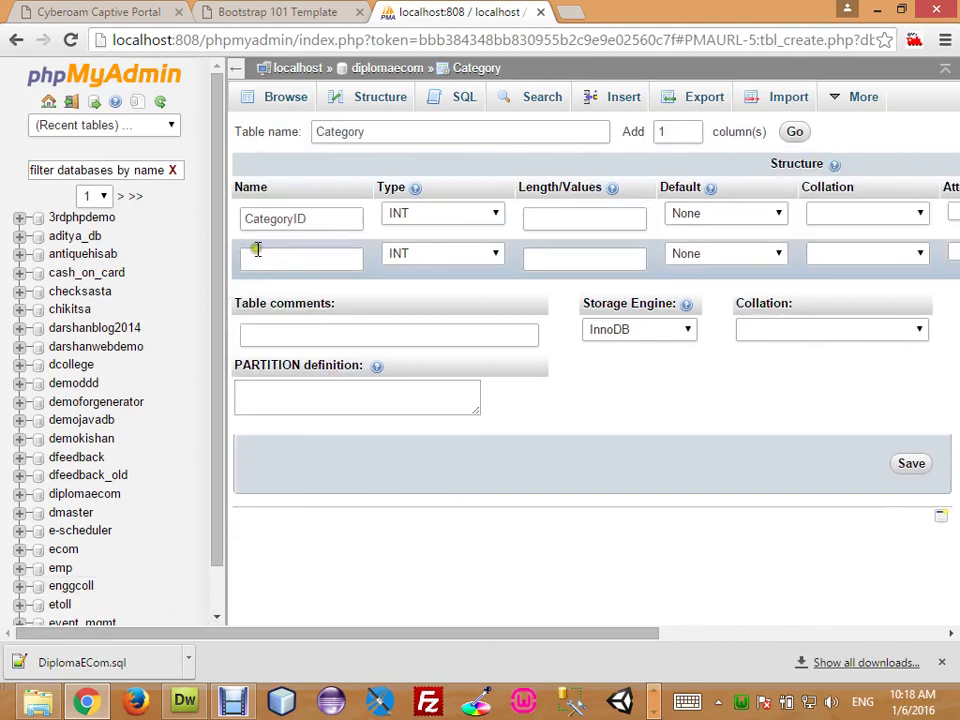
{"action": "left_click", "coordinate": [255, 251]}
{"action": "type", "text": "Category"}
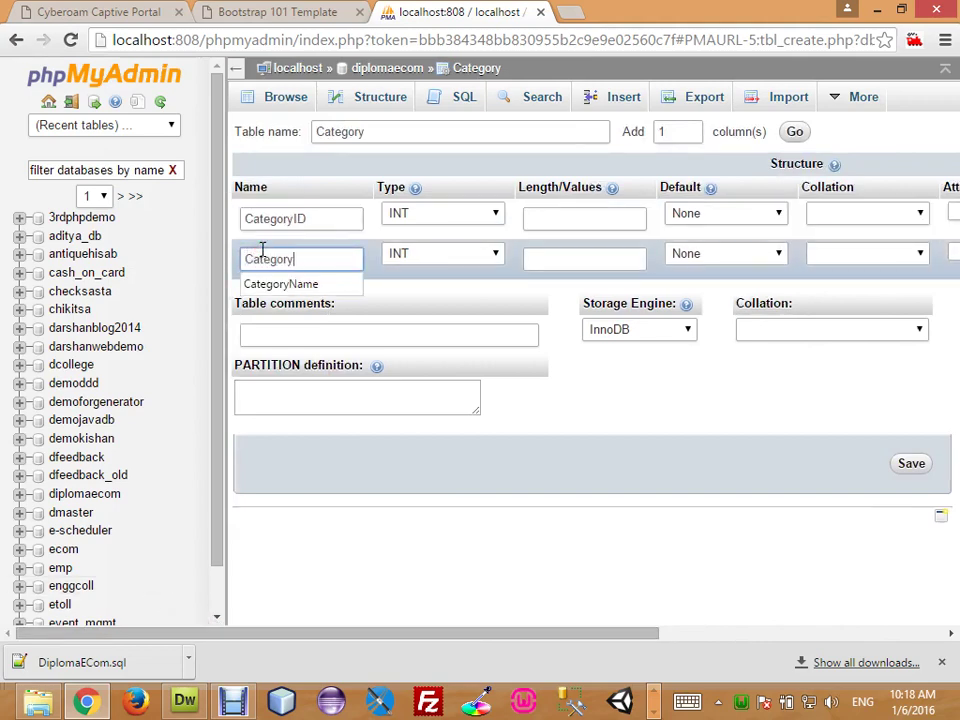
{"action": "type", "text": "Name"}
{"action": "key", "text": "Tab"}
{"action": "key", "text": "v"}
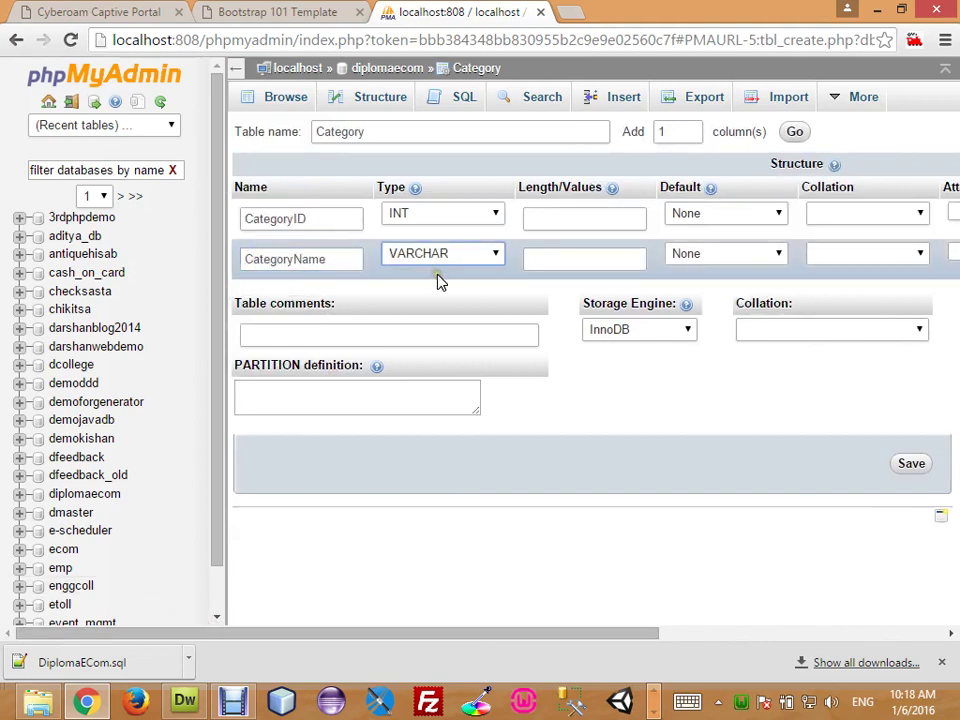
{"action": "key", "text": "Tab"}
{"action": "type", "text": "200"}
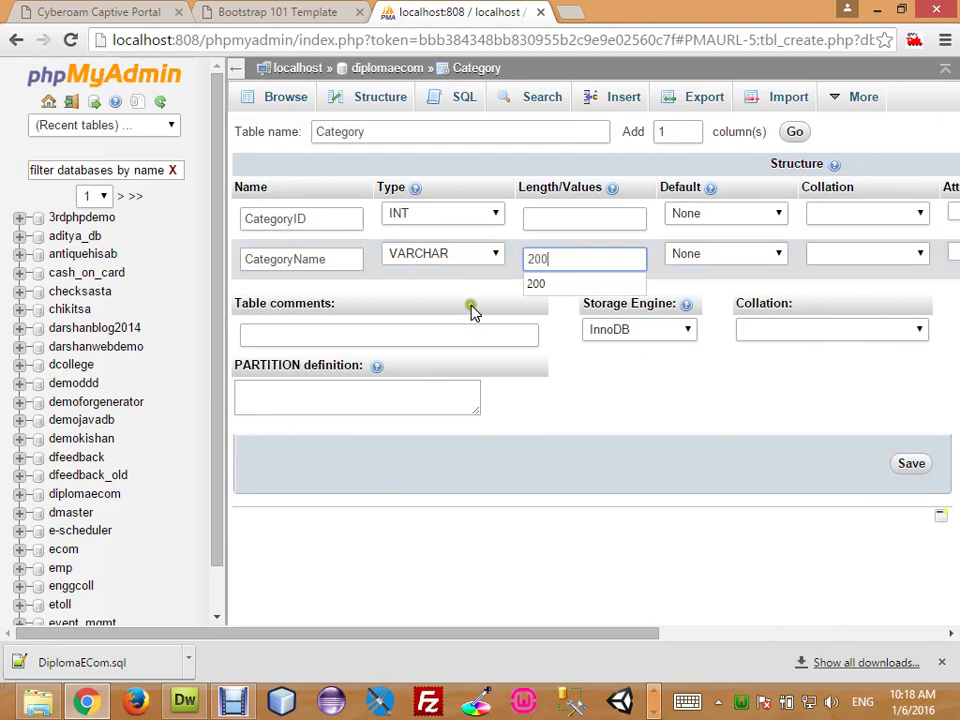
{"action": "double_click", "coordinate": [343, 257]}
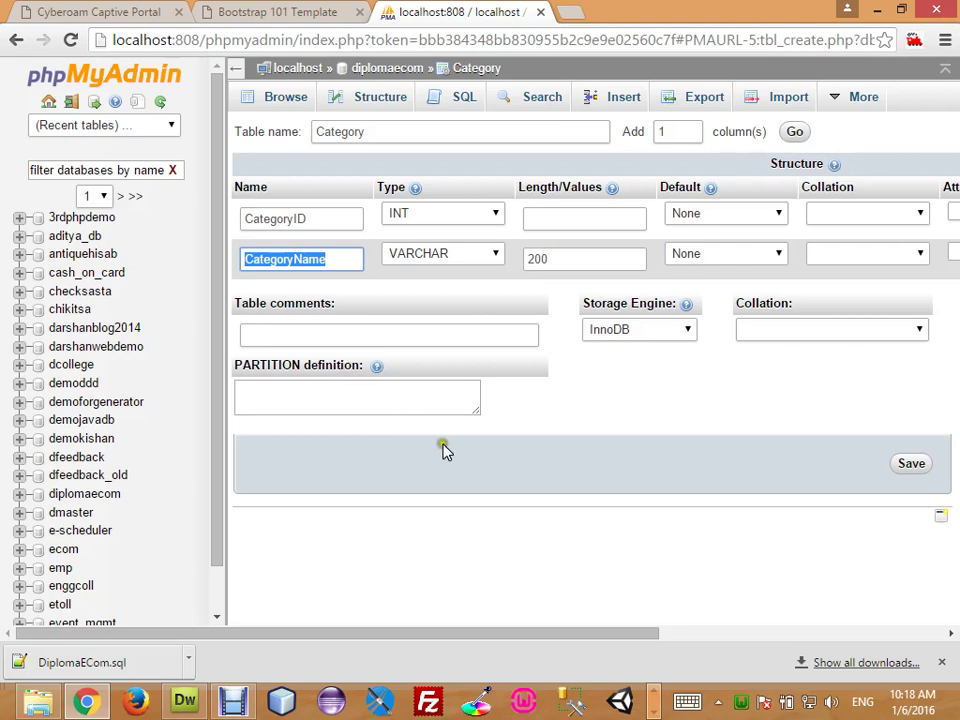
{"action": "left_click", "coordinate": [909, 466]}
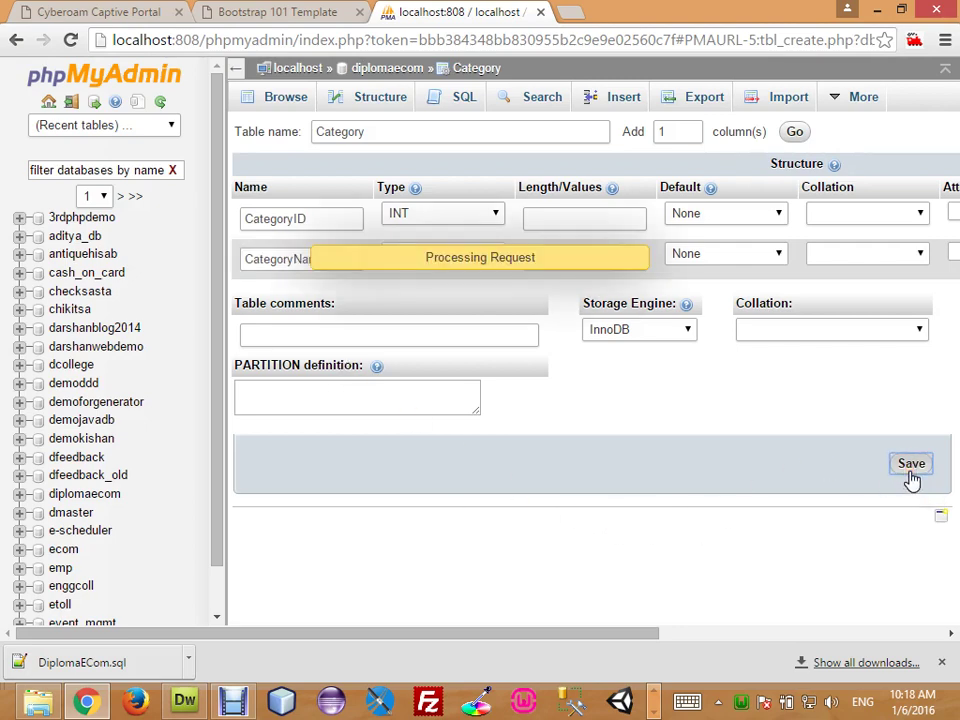
Step: Insert two rows with the category names Books and Electronics into the Category table and browse its records
{"action": "left_click", "coordinate": [607, 96]}
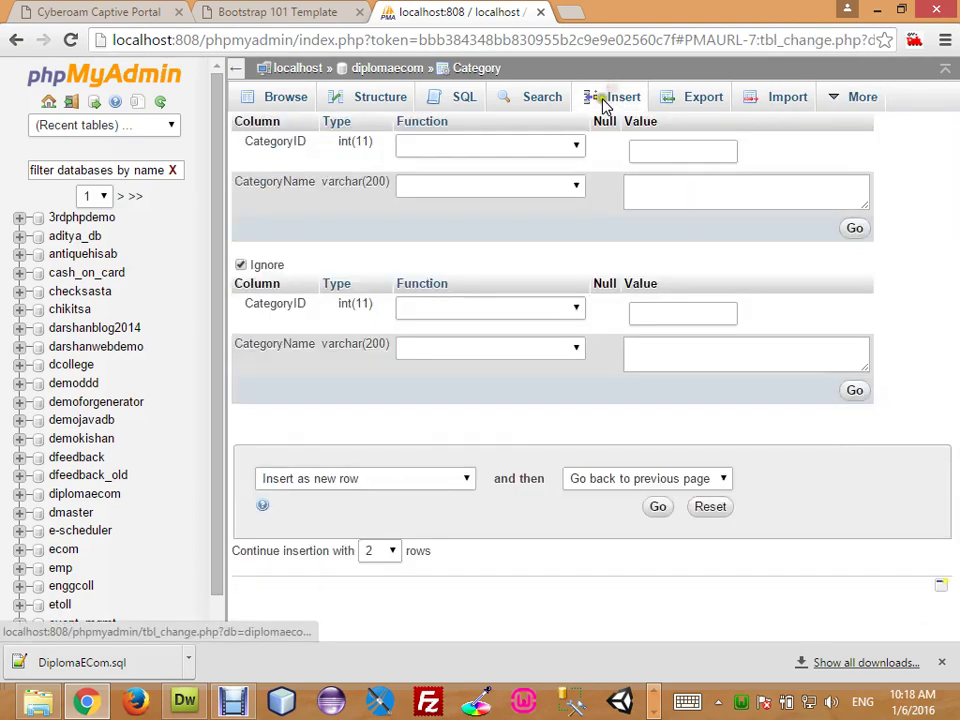
{"action": "left_click", "coordinate": [702, 183]}
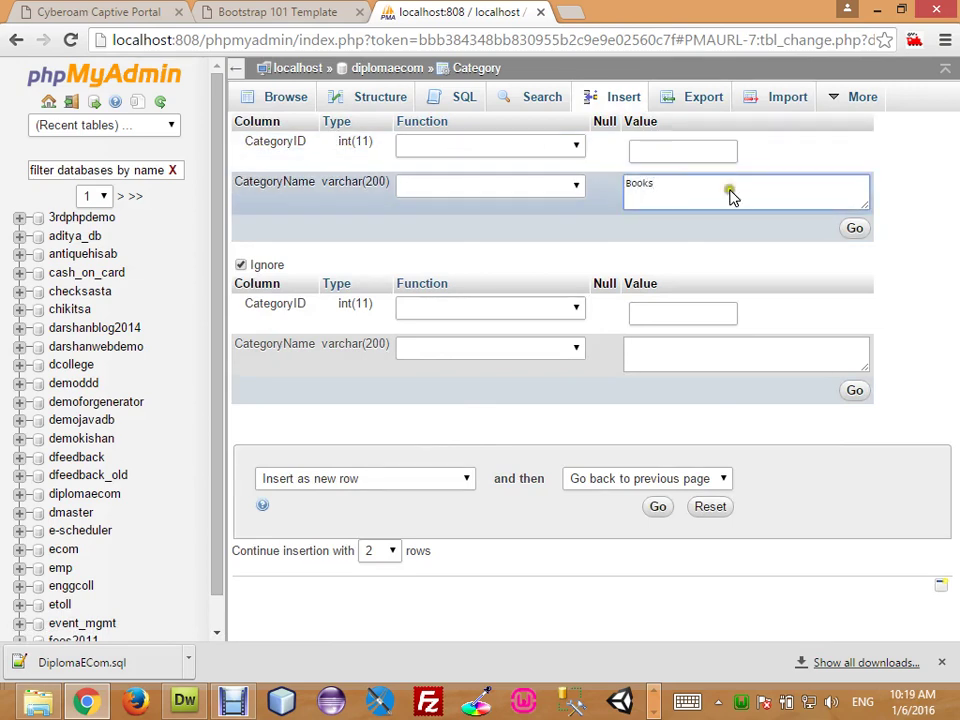
{"action": "left_click", "coordinate": [660, 365]}
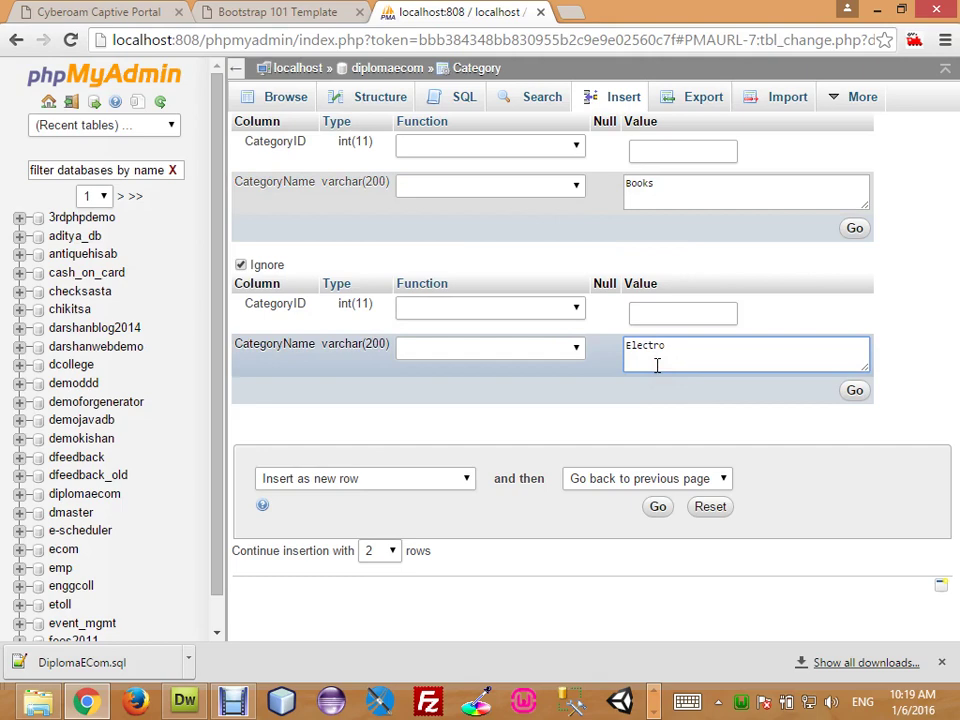
{"action": "type", "text": "Electronics"}
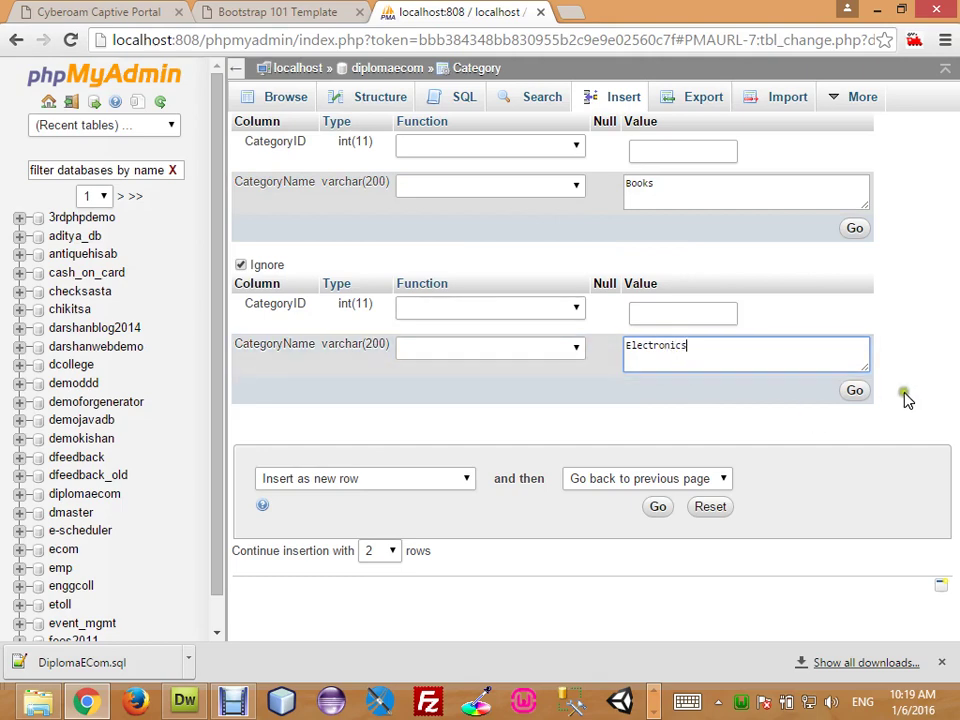
{"action": "left_click", "coordinate": [850, 394]}
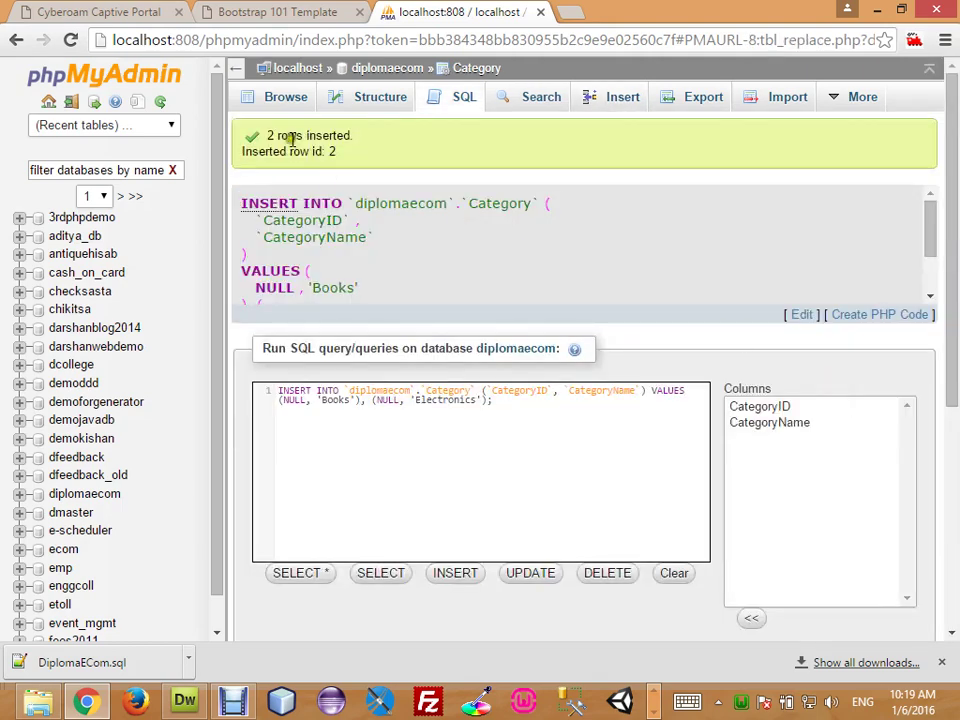
{"action": "left_click", "coordinate": [281, 106]}
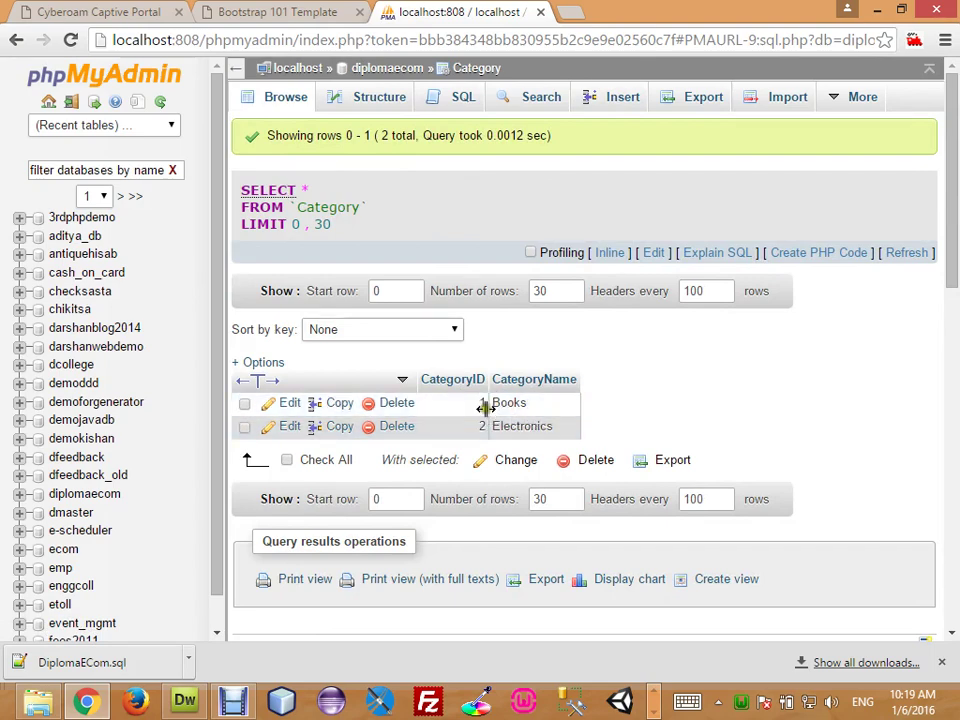
Step: Set ProductCategoryID to 1 for the Watch1 record in the product table
{"action": "left_click", "coordinate": [362, 69]}
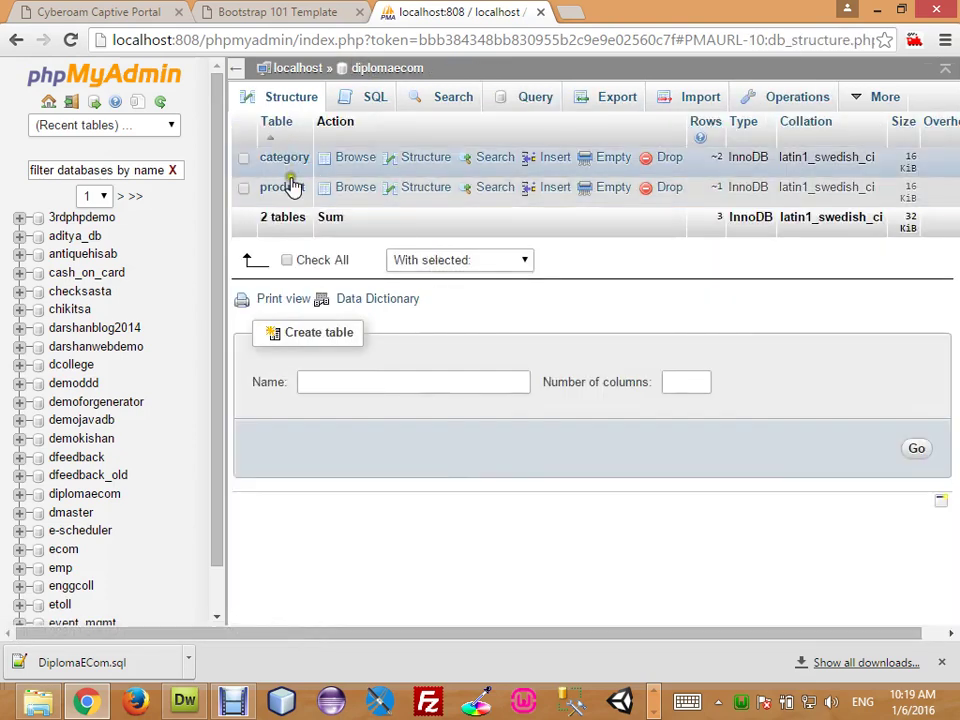
{"action": "left_click", "coordinate": [285, 190]}
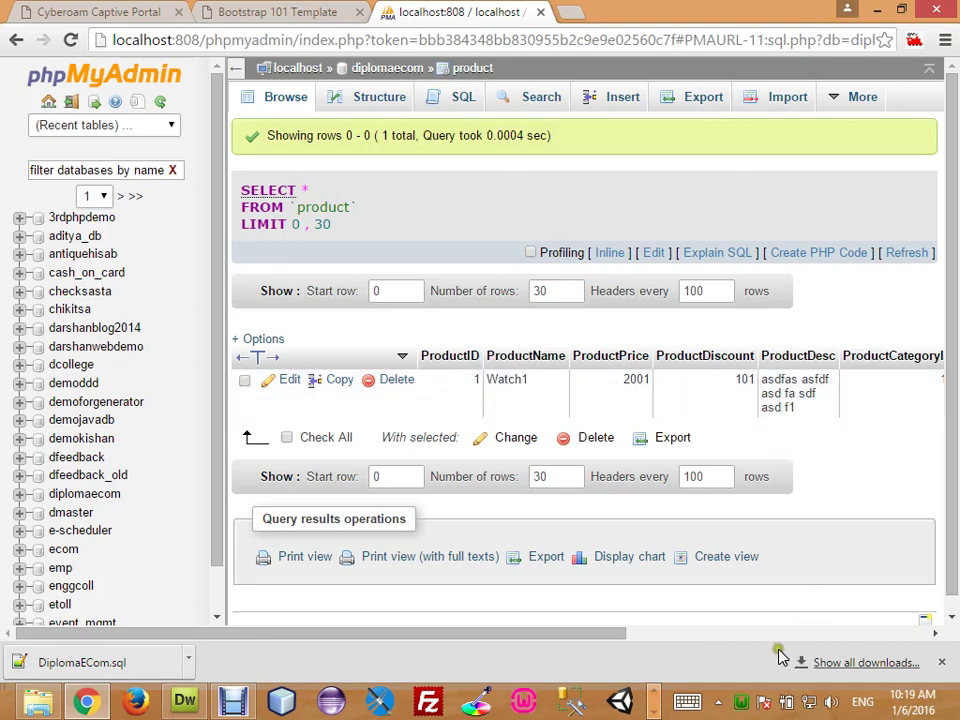
{"action": "left_click_drag", "start_coordinate": [550, 640], "coordinate": [642, 645]}
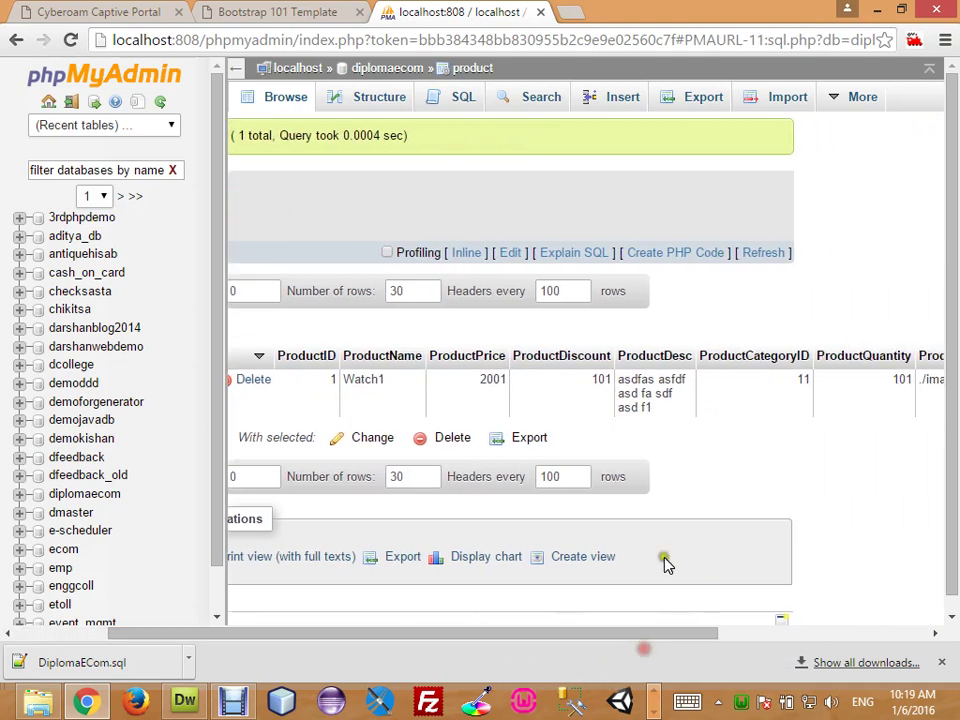
{"action": "double_click", "coordinate": [778, 386]}
{"action": "left_click_drag", "start_coordinate": [778, 386], "coordinate": [683, 374]}
{"action": "type", "text": "1"}
{"action": "key", "text": "Return"}
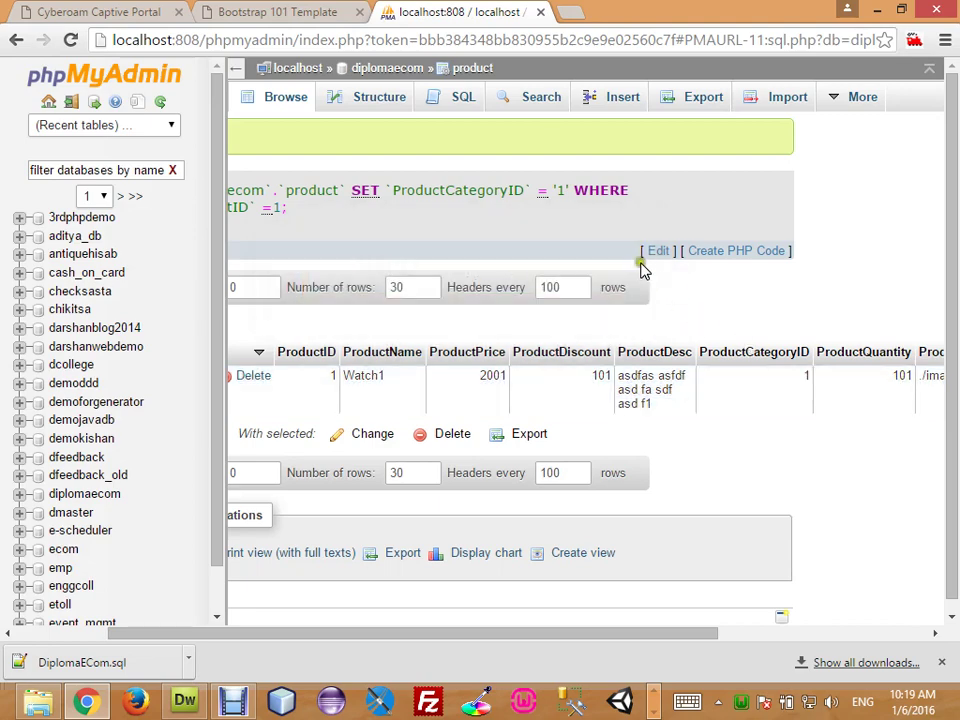
Step: Review the category table's records, and the product table's structure and records, to compare their category IDs
{"action": "left_click", "coordinate": [412, 76]}
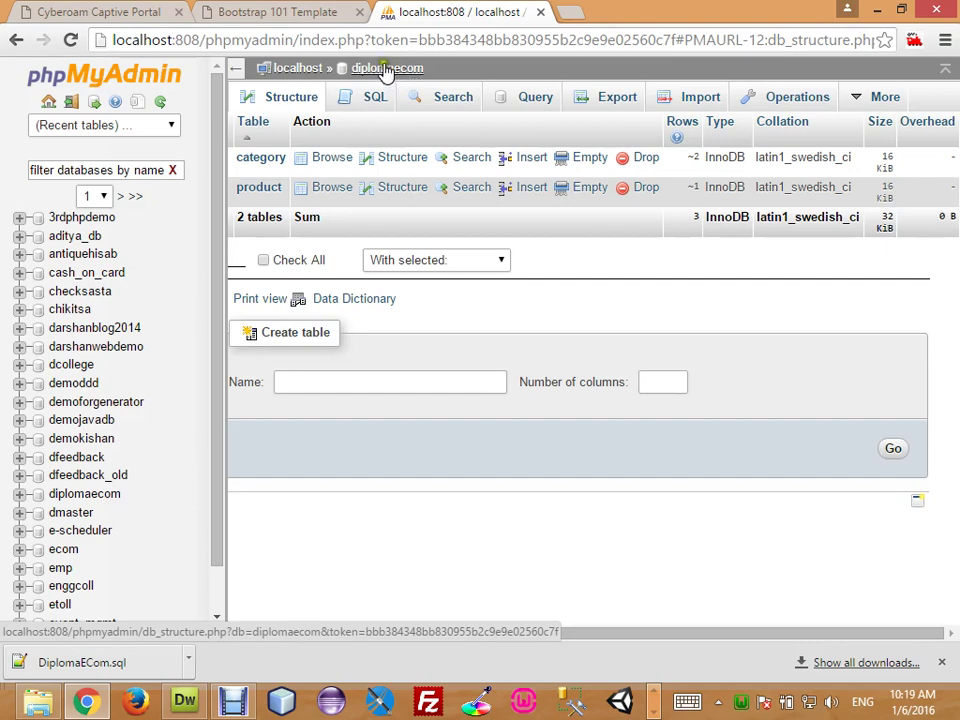
{"action": "left_click", "coordinate": [274, 161]}
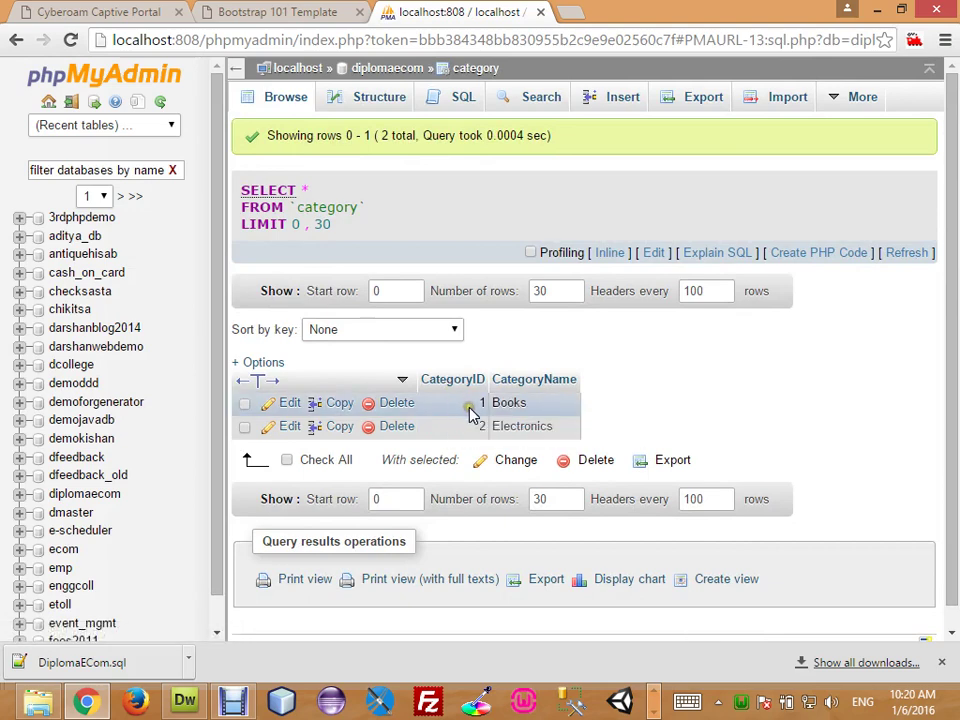
{"action": "left_click", "coordinate": [381, 94]}
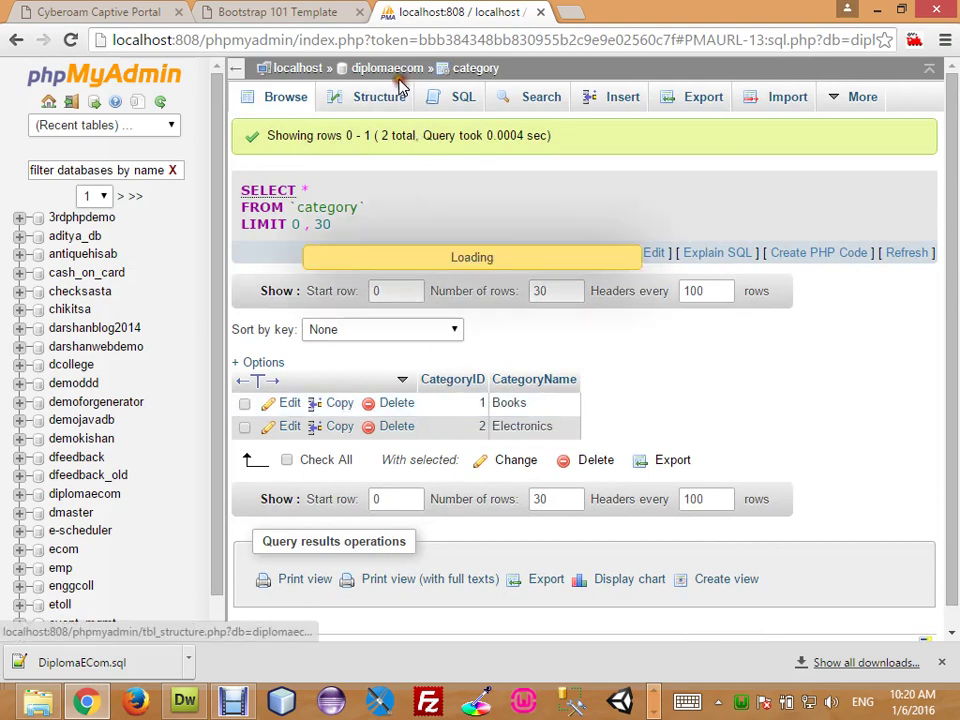
{"action": "left_click", "coordinate": [395, 72]}
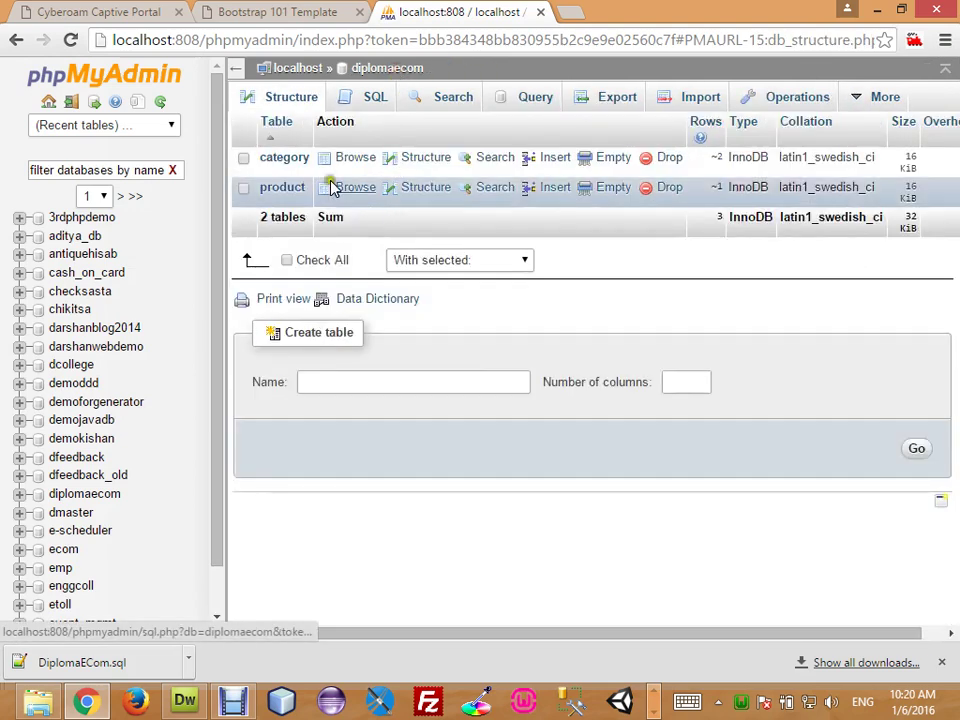
{"action": "left_click", "coordinate": [284, 190]}
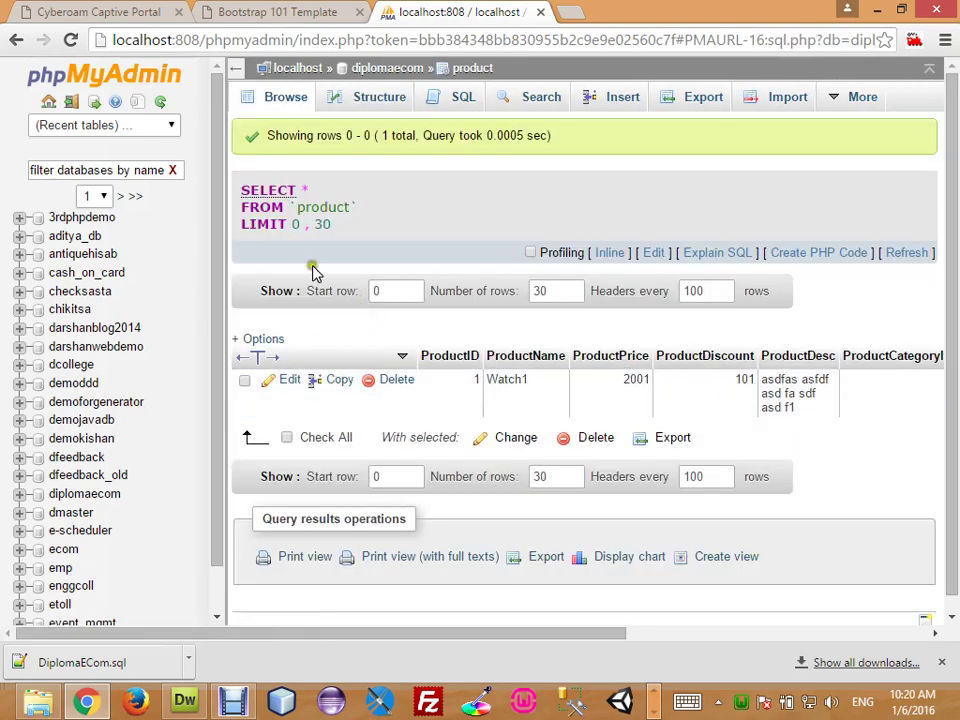
{"action": "left_click", "coordinate": [361, 102]}
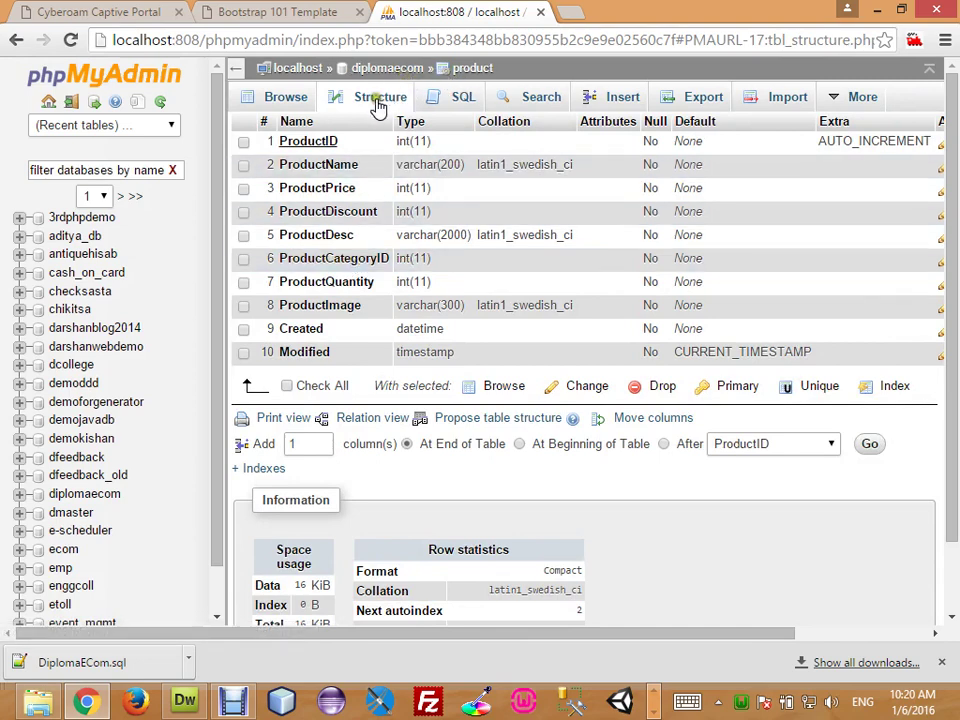
{"action": "left_click", "coordinate": [257, 92]}
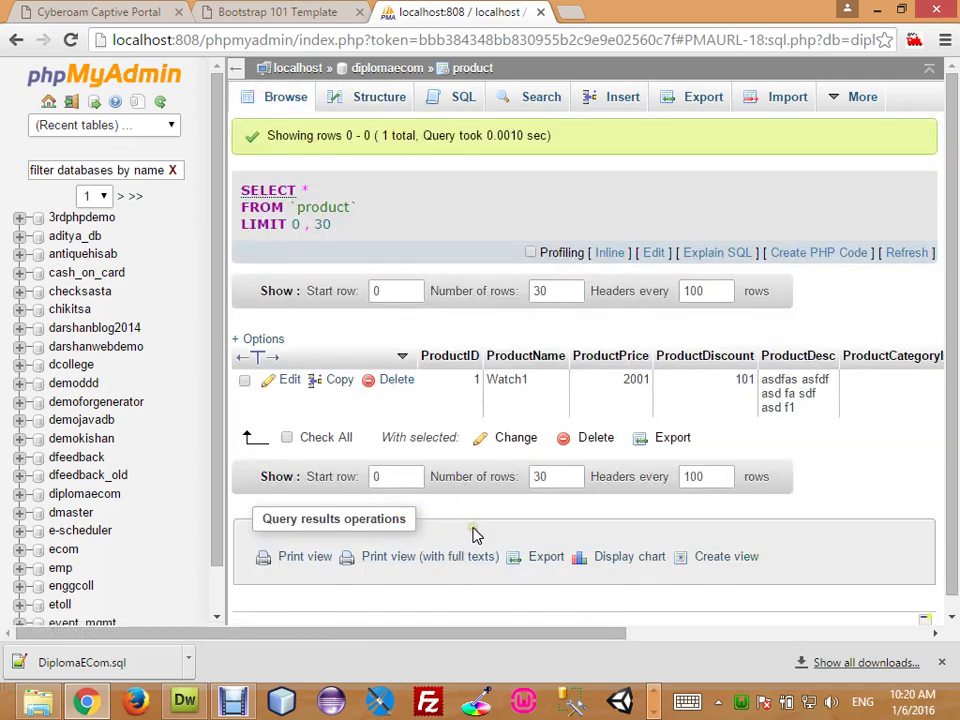
Step: Open the relation view of the product table and check the foreign key constraint entry for ProductCategoryID
{"action": "left_click", "coordinate": [381, 106]}
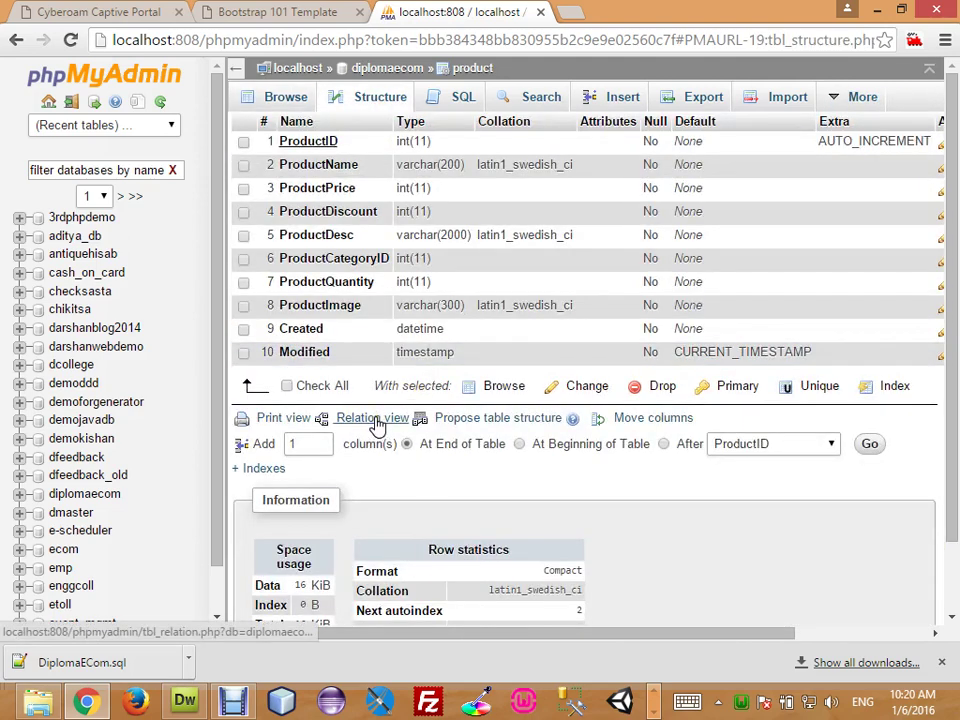
{"action": "left_click", "coordinate": [375, 420]}
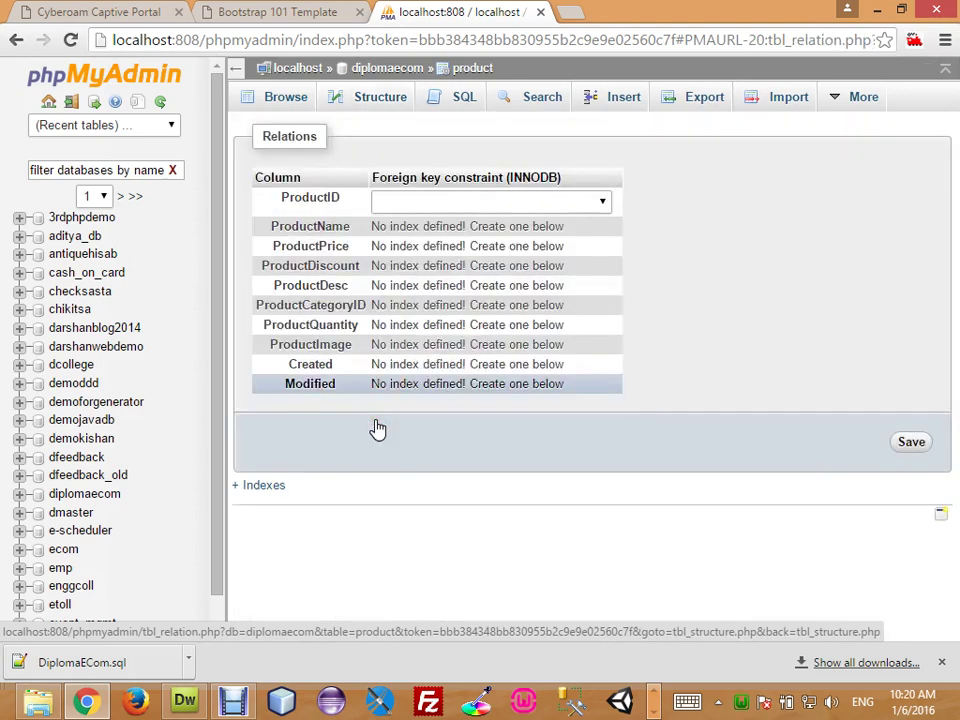
{"action": "left_click", "coordinate": [377, 347]}
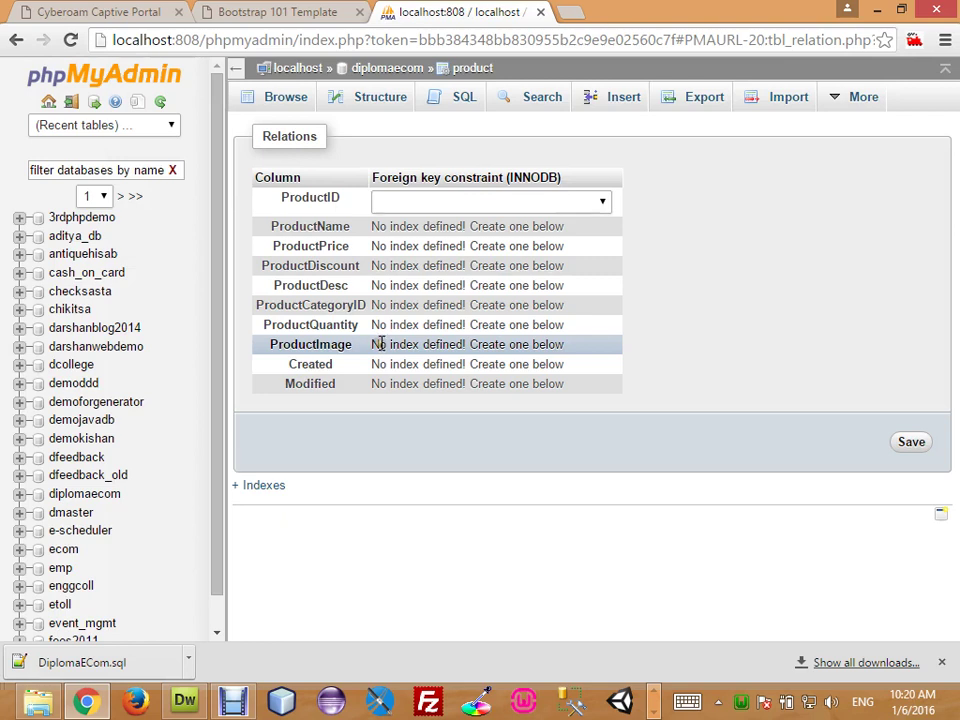
{"action": "left_click_drag", "start_coordinate": [373, 305], "coordinate": [557, 313]}
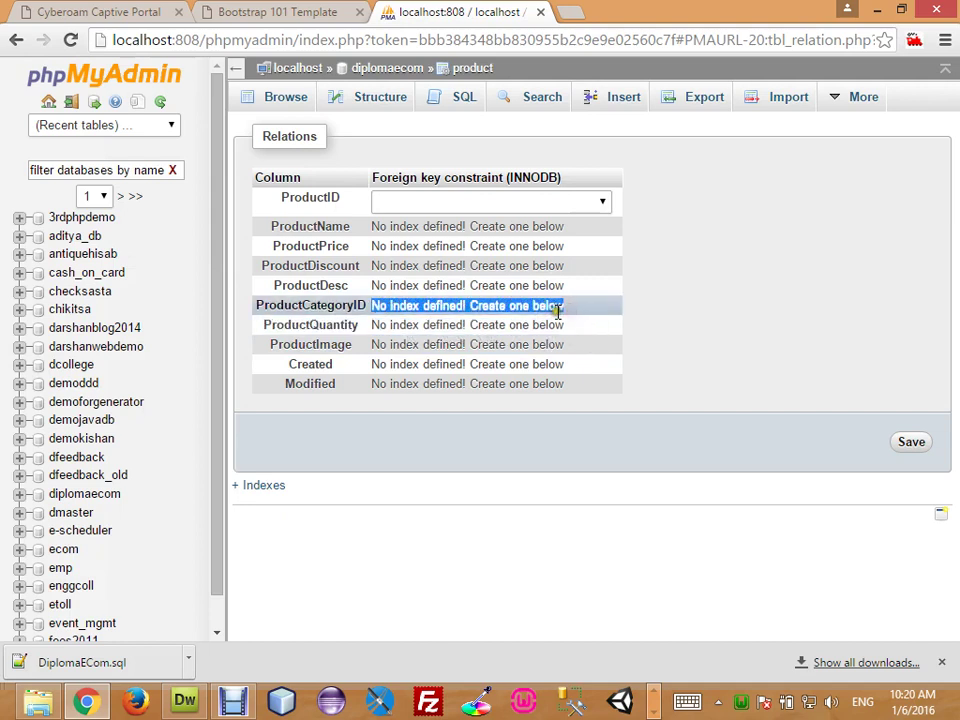
{"action": "left_click", "coordinate": [340, 104]}
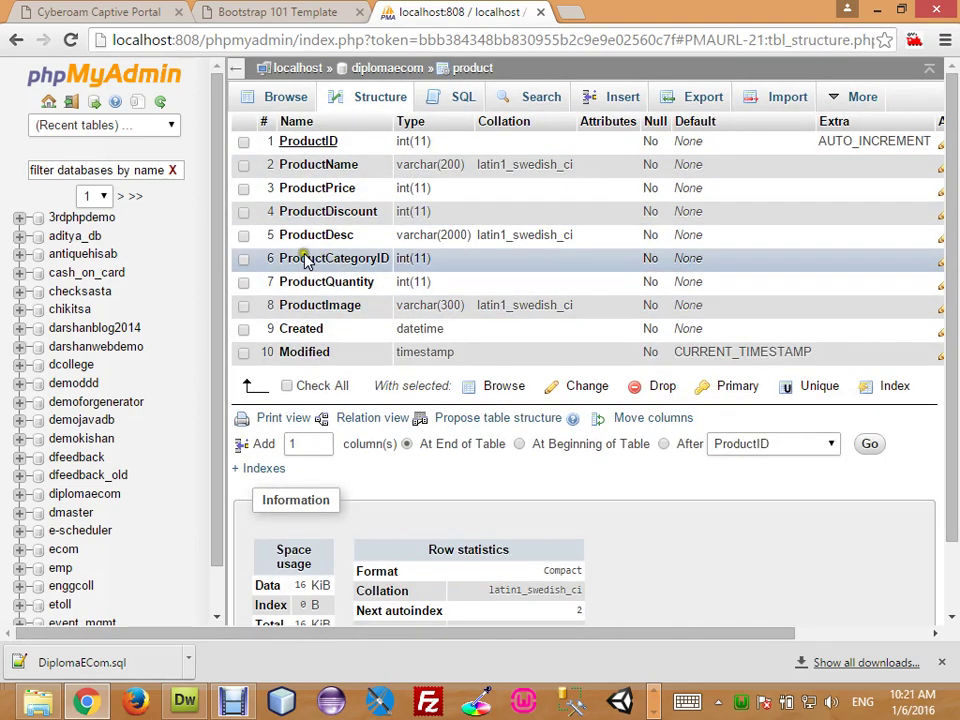
{"action": "left_click", "coordinate": [940, 263]}
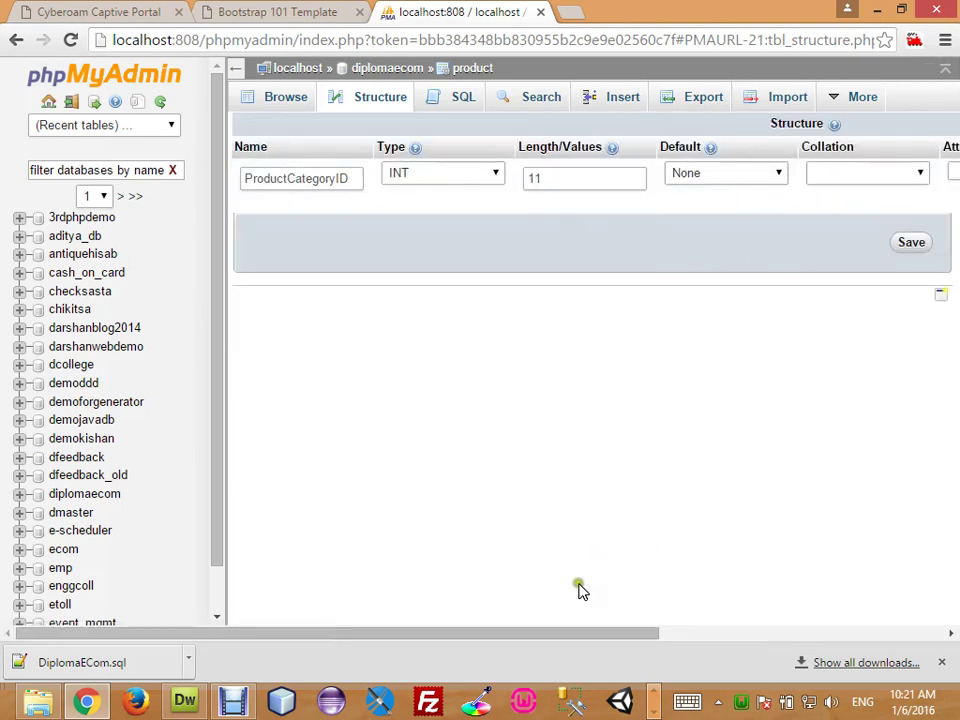
{"action": "left_click_drag", "start_coordinate": [557, 632], "coordinate": [551, 512]}
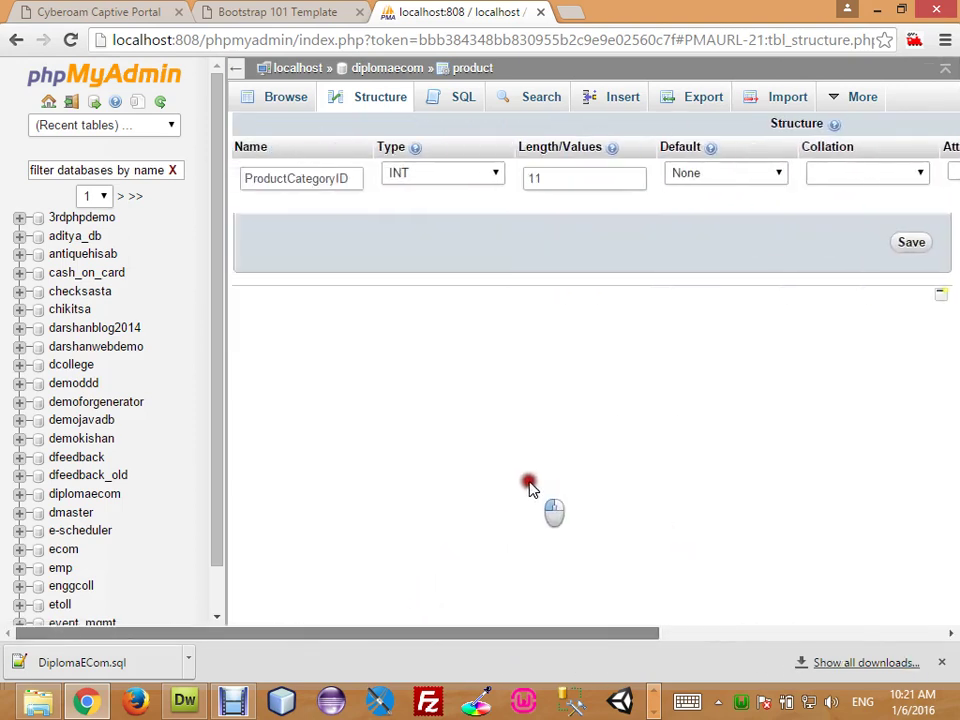
Step: Add an index to the ProductCategoryID column in the product table's structure
{"action": "left_click", "coordinate": [352, 99]}
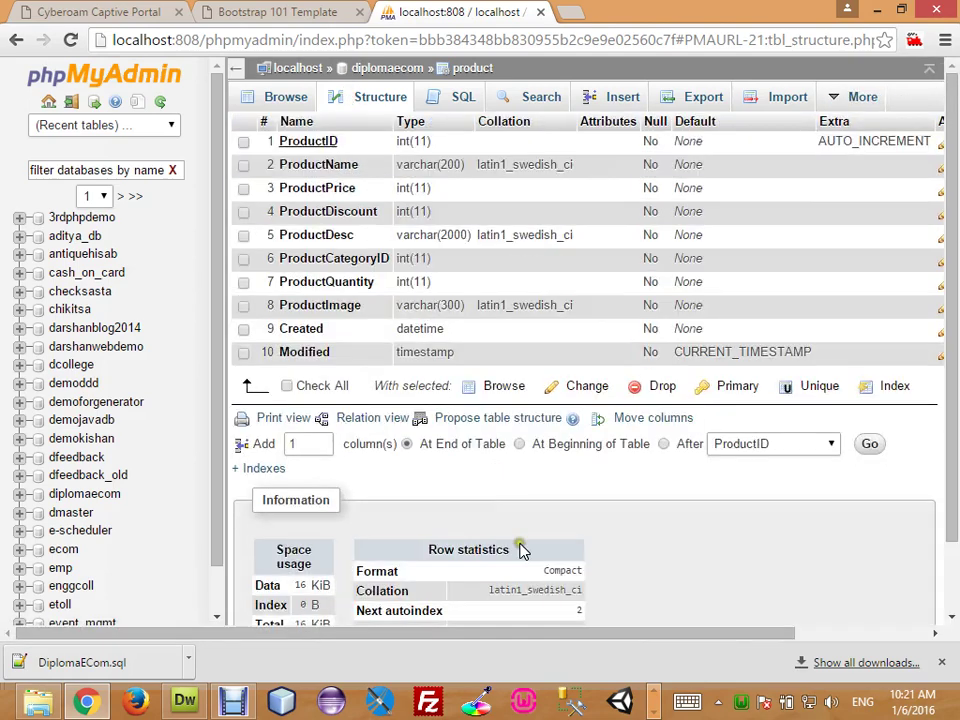
{"action": "left_click_drag", "start_coordinate": [493, 636], "coordinate": [664, 654]}
{"action": "mouse_move", "coordinate": [919, 266]}
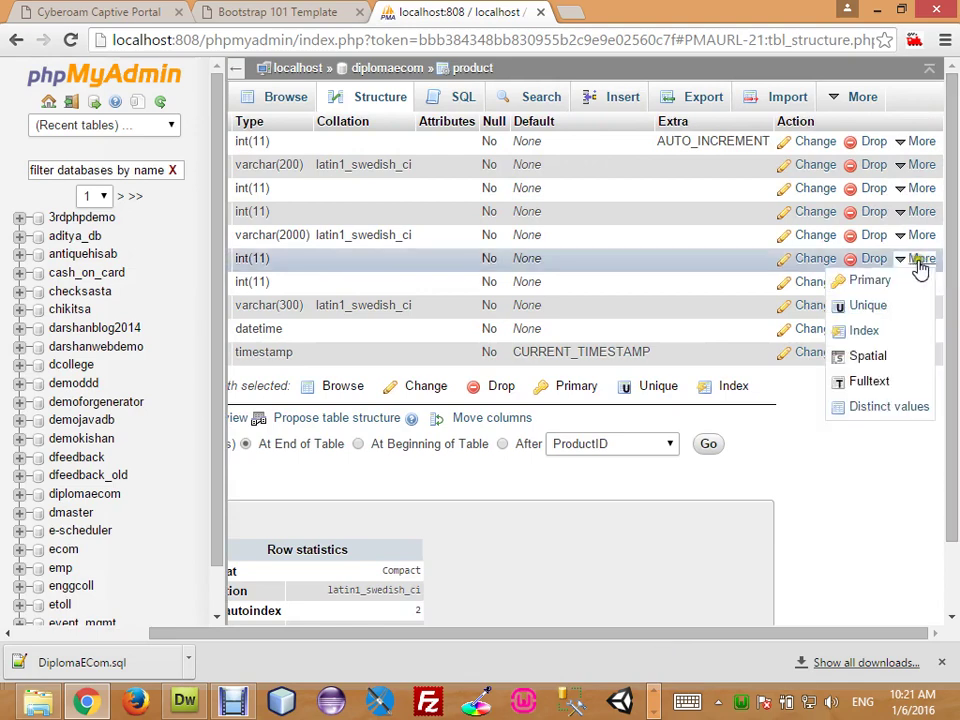
{"action": "left_click", "coordinate": [864, 333]}
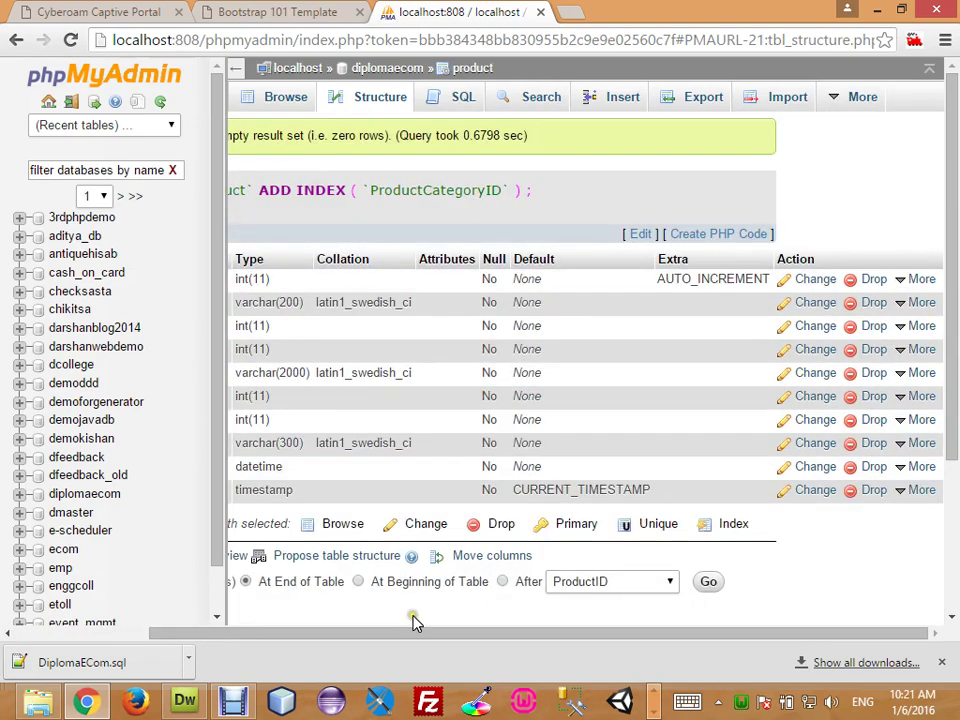
Step: In the product table's relation view, set ProductCategoryID's foreign key constraint to diplomaecom.category.CategoryID and save it
{"action": "left_click_drag", "start_coordinate": [403, 634], "coordinate": [226, 651]}
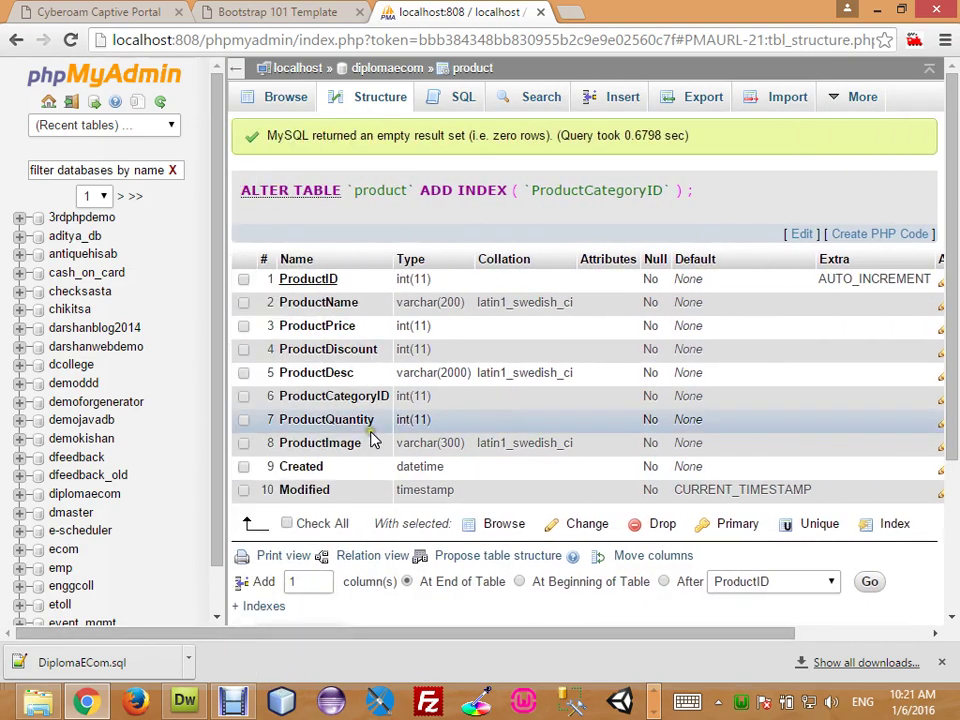
{"action": "left_click", "coordinate": [362, 562]}
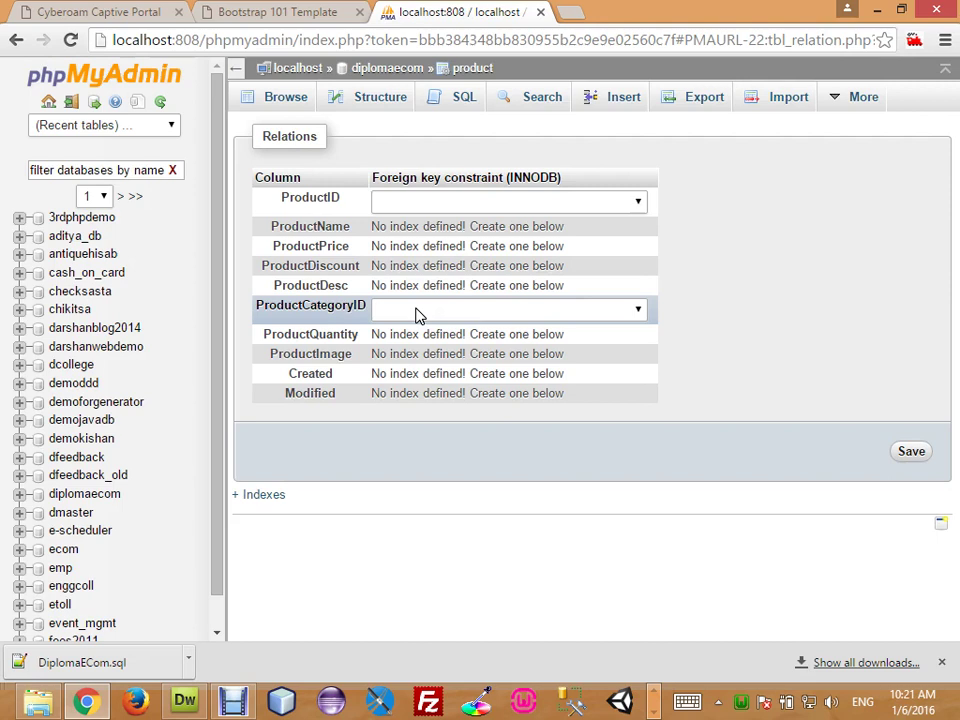
{"action": "left_click", "coordinate": [418, 310]}
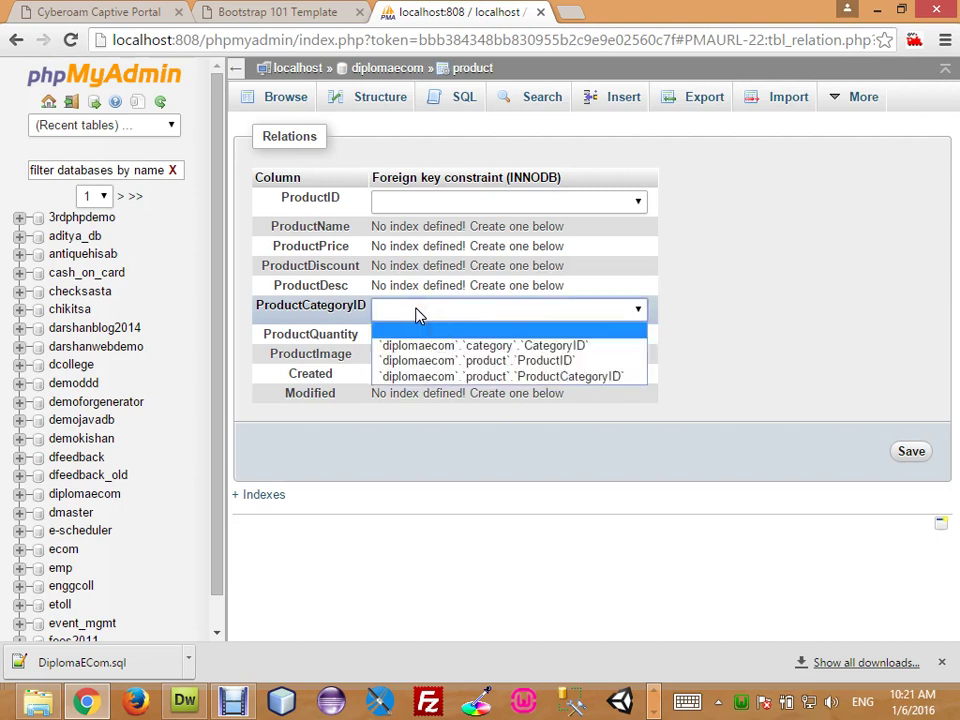
{"action": "double_click", "coordinate": [326, 317]}
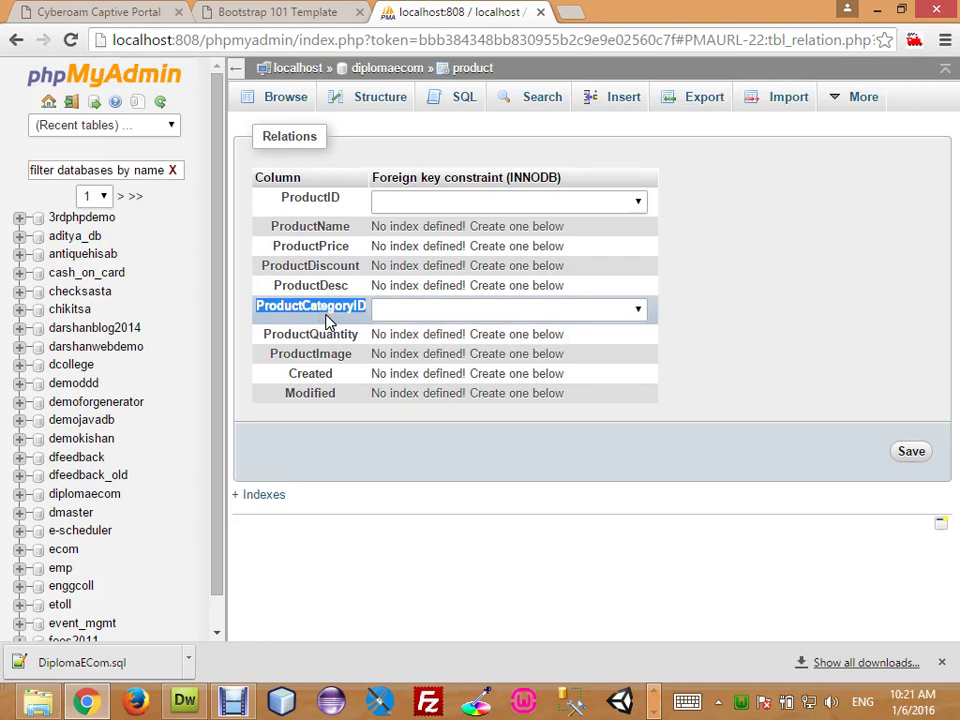
{"action": "right_click", "coordinate": [738, 302]}
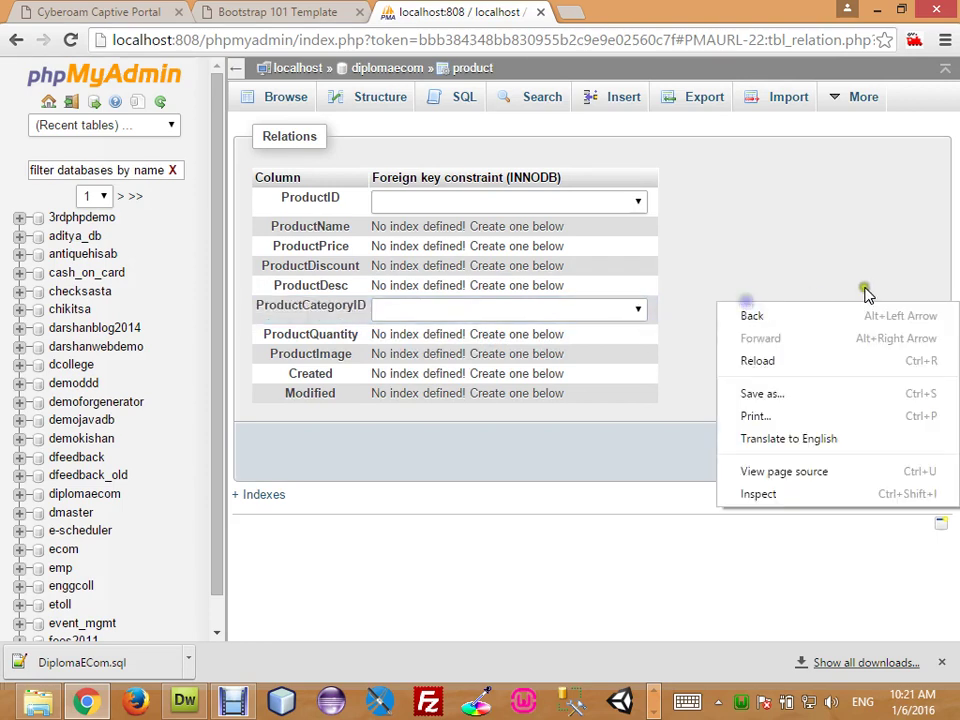
{"action": "left_click", "coordinate": [645, 310]}
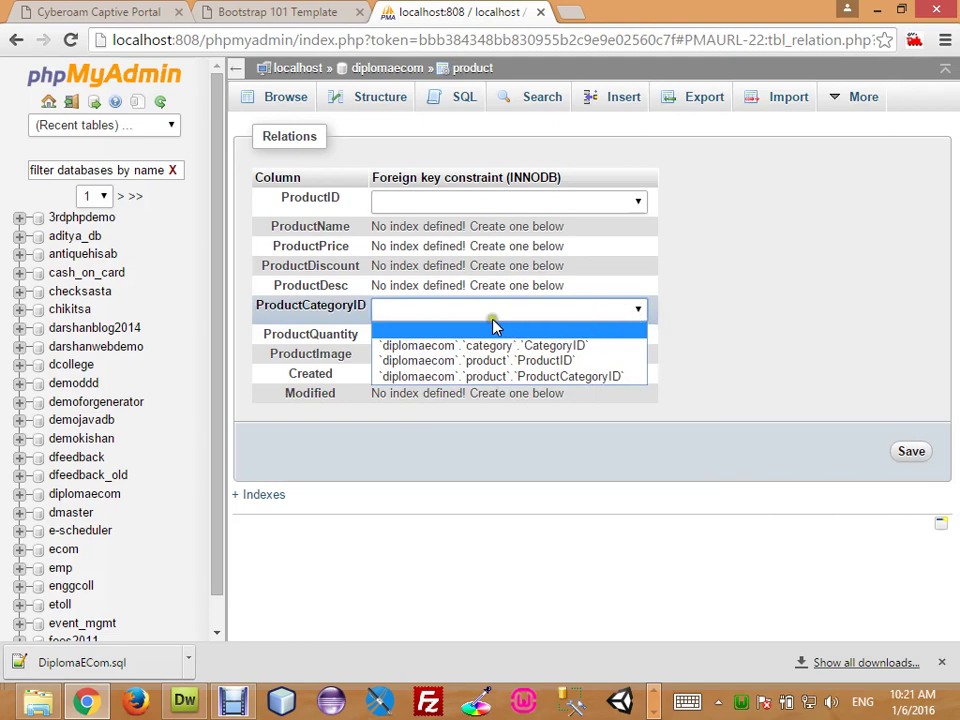
{"action": "left_click", "coordinate": [412, 118]}
{"action": "left_click_drag", "start_coordinate": [412, 118], "coordinate": [316, 312]}
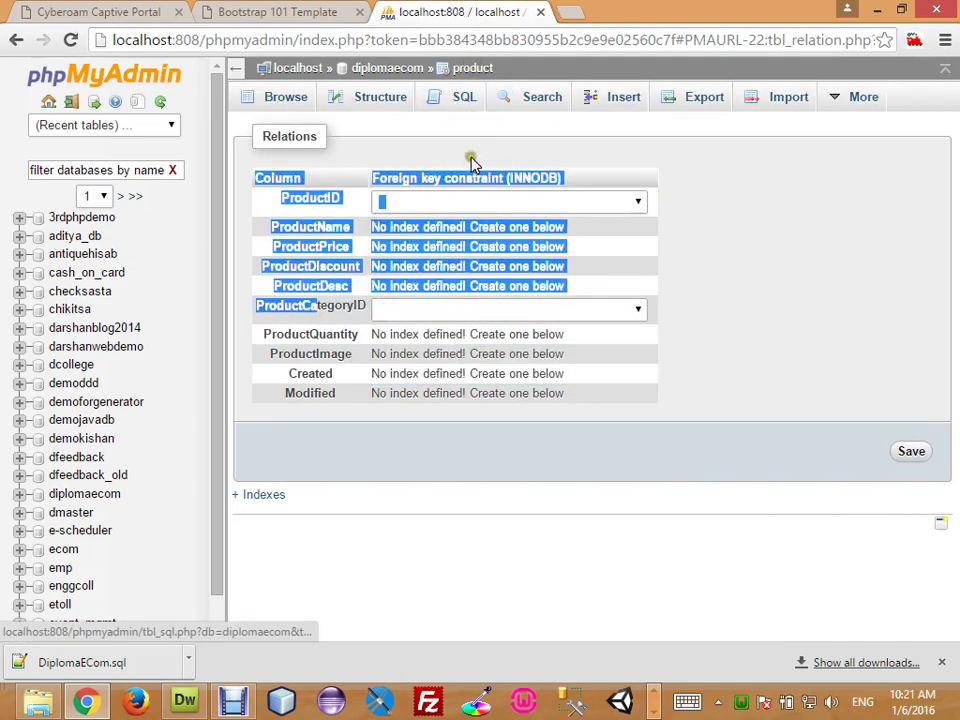
{"action": "left_click", "coordinate": [320, 312]}
{"action": "left_click", "coordinate": [431, 315]}
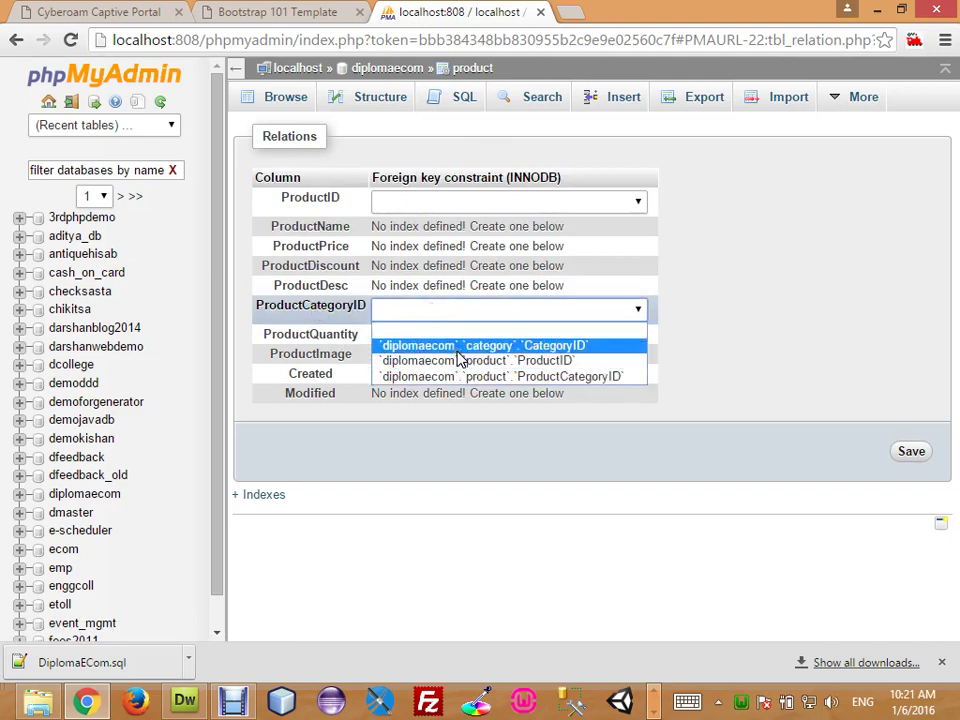
{"action": "left_click", "coordinate": [456, 346]}
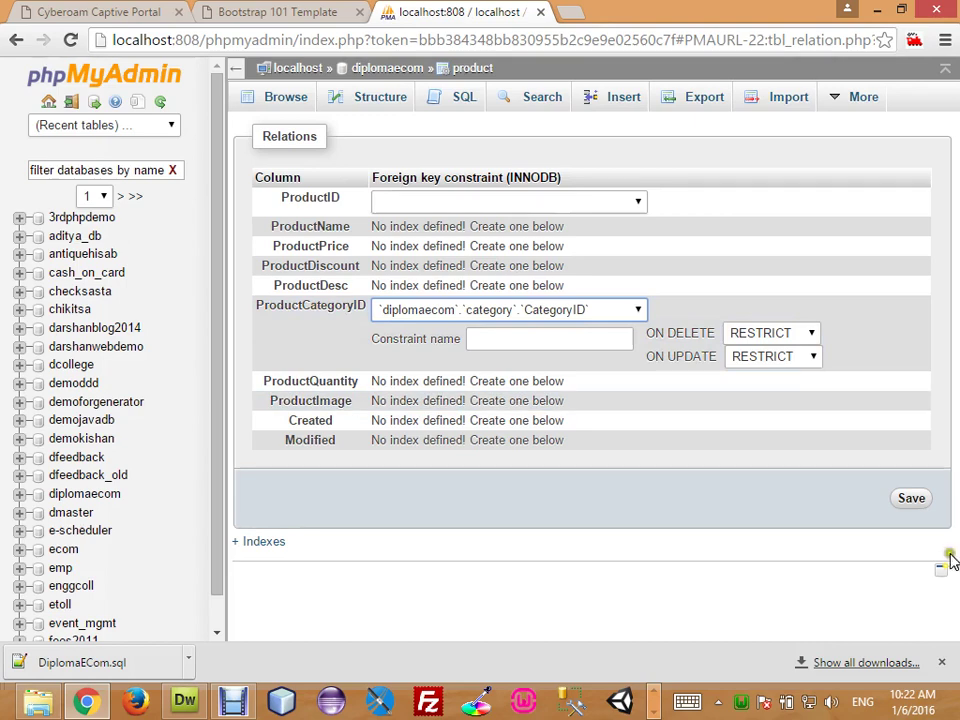
{"action": "left_click", "coordinate": [903, 502]}
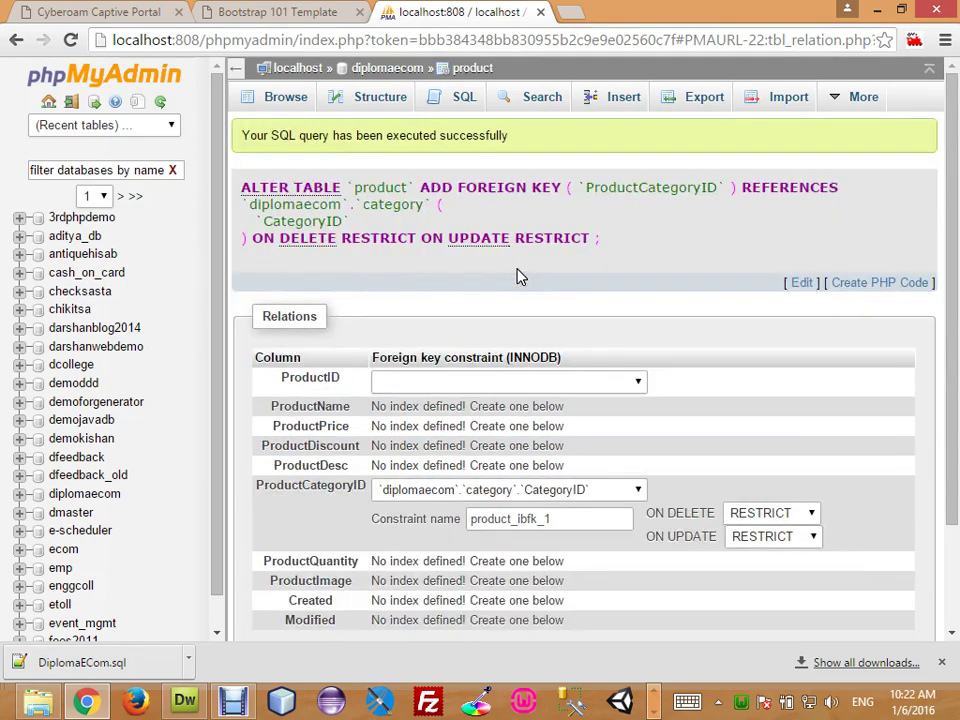
Step: Browse the product table's records and follow Watch1's ProductCategoryID link to check the related category record
{"action": "left_click", "coordinate": [262, 104]}
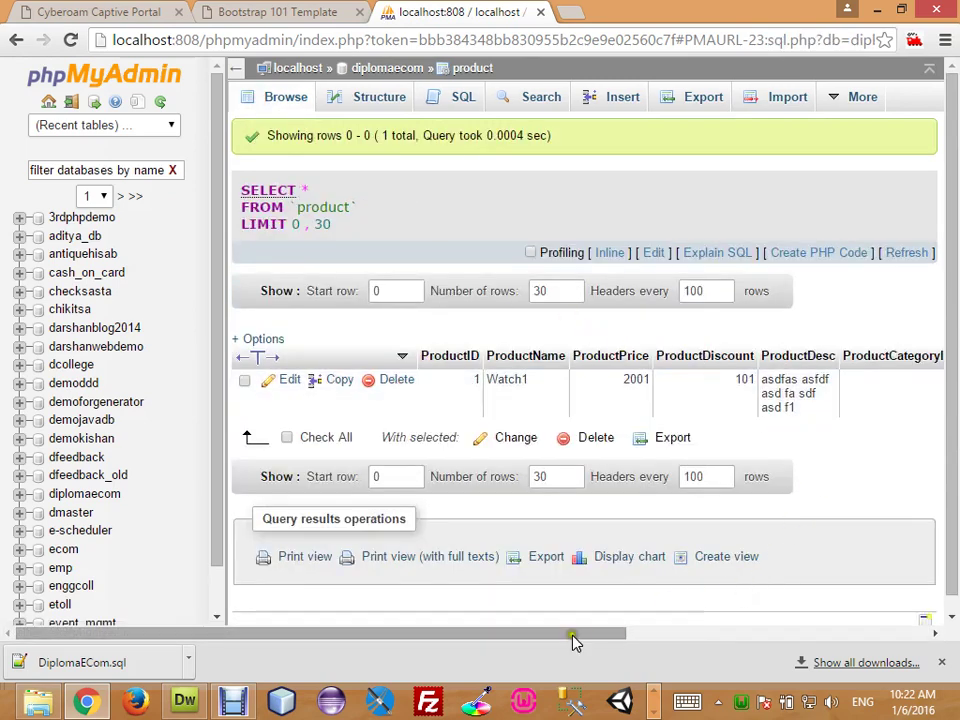
{"action": "left_click_drag", "start_coordinate": [572, 636], "coordinate": [784, 637]}
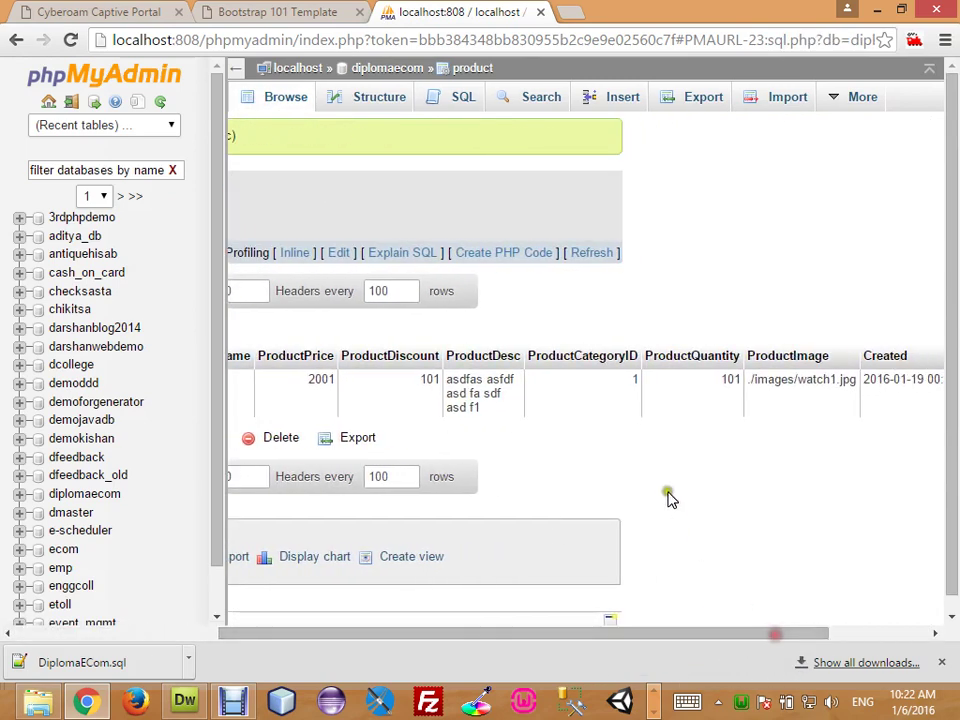
{"action": "left_click", "coordinate": [633, 388]}
{"action": "left_click", "coordinate": [600, 438]}
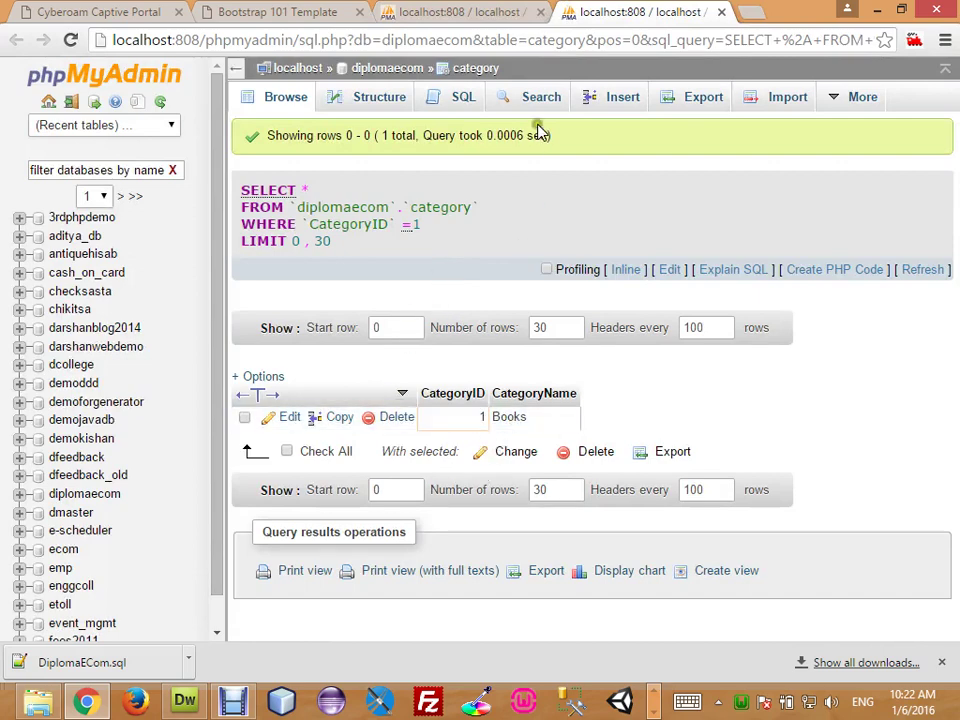
{"action": "left_click", "coordinate": [721, 12]}
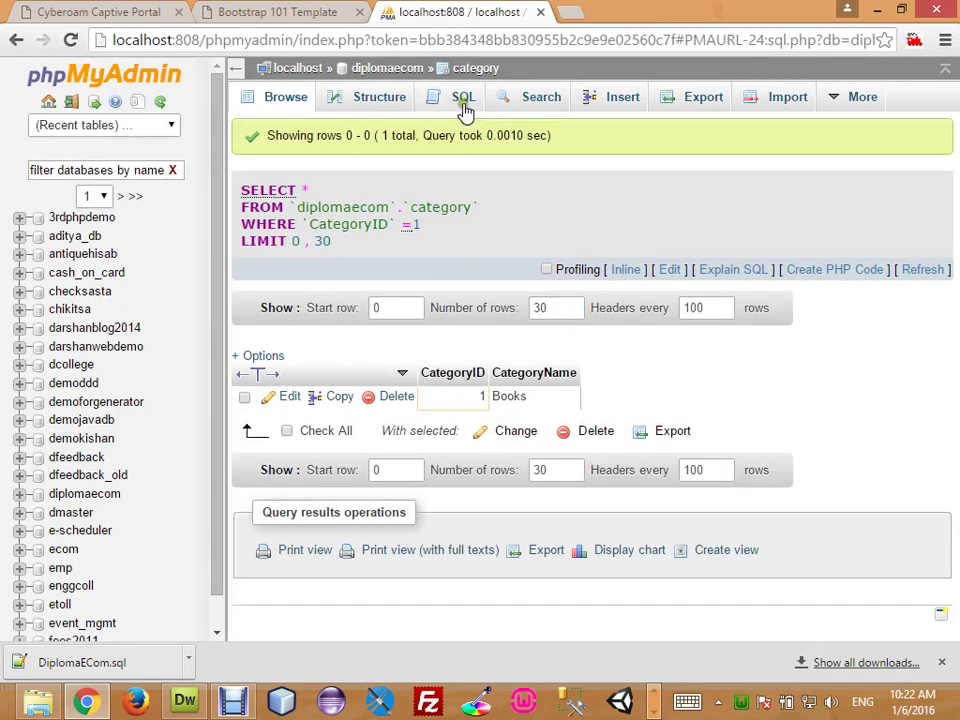
Step: Return to the diplomaecom table list and review the Watch1 record in the product table
{"action": "left_click", "coordinate": [405, 72]}
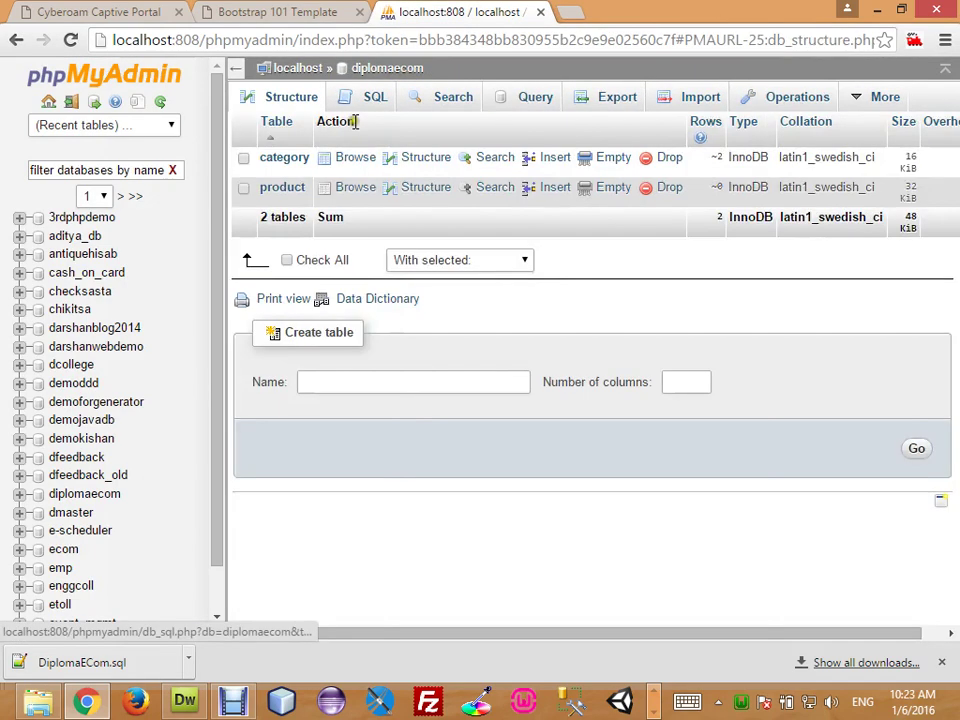
{"action": "left_click", "coordinate": [290, 189]}
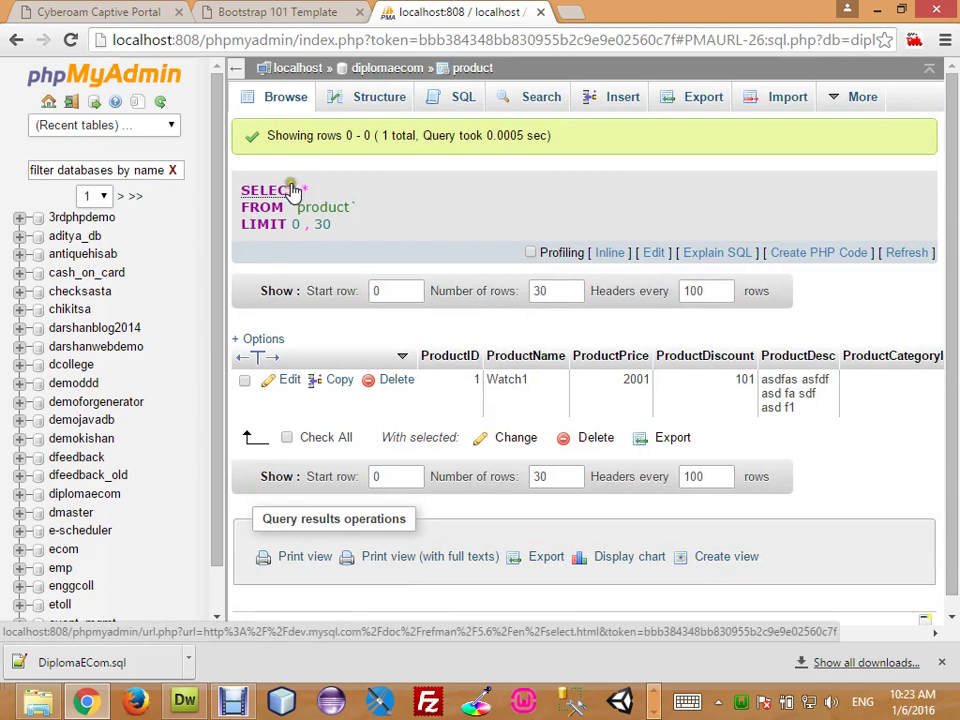
{"action": "left_click", "coordinate": [281, 189]}
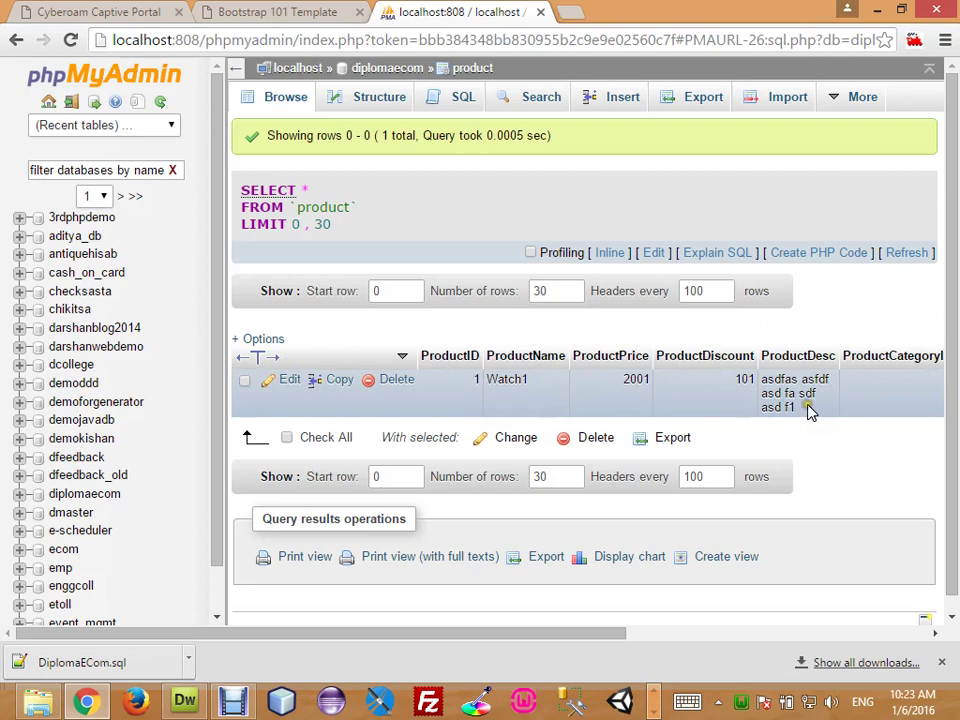
Step: Try twice to delete the Books row from the category table to test the foreign key constraint
{"action": "left_click", "coordinate": [371, 66]}
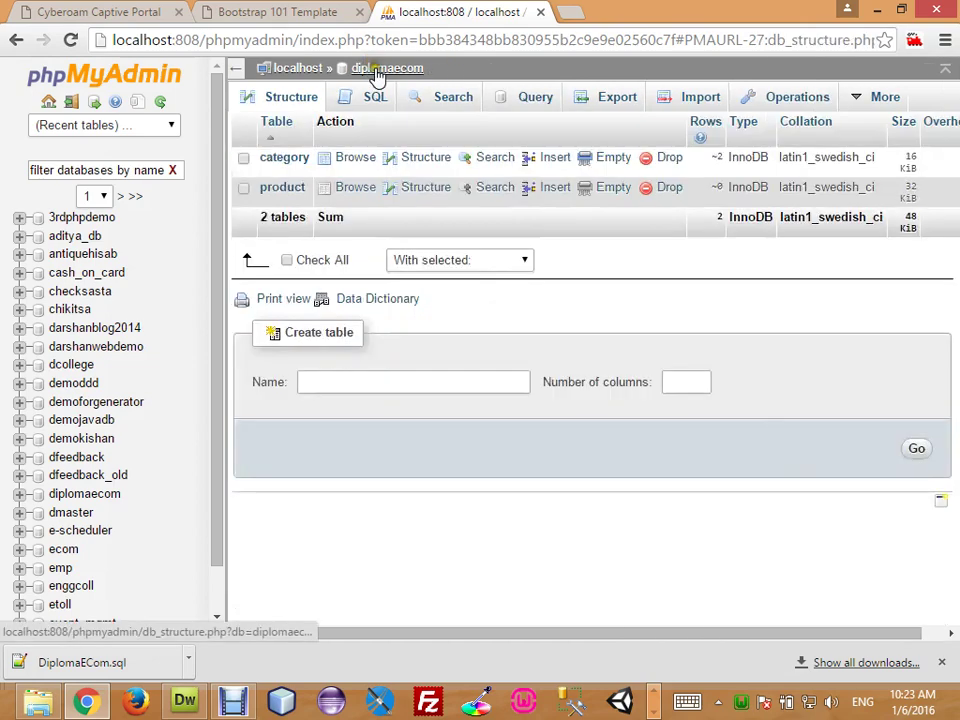
{"action": "left_click", "coordinate": [287, 158]}
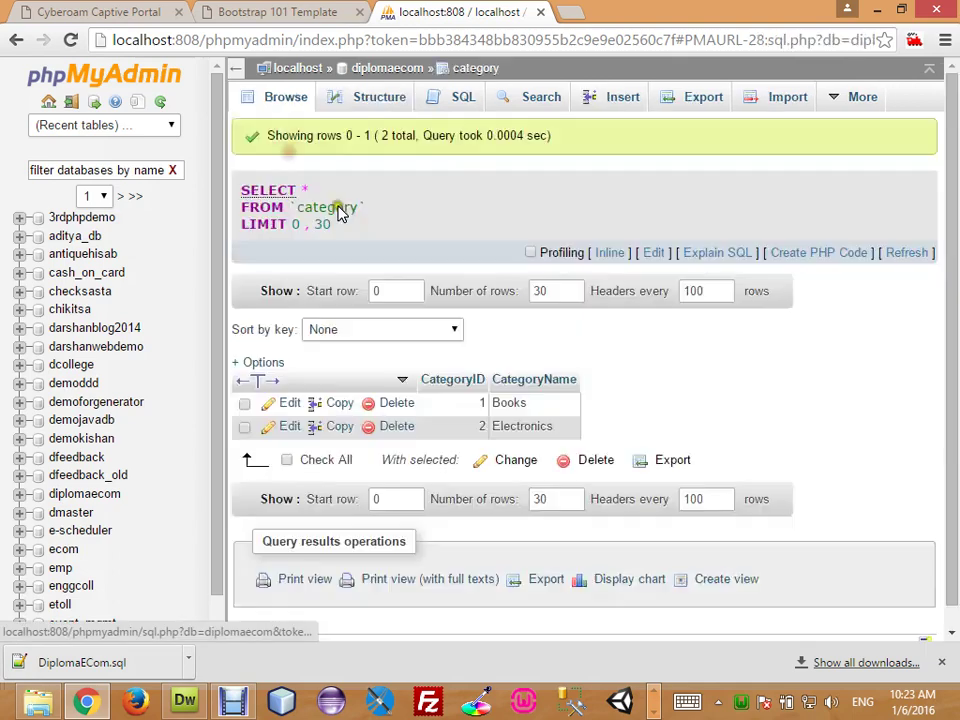
{"action": "left_click", "coordinate": [390, 404]}
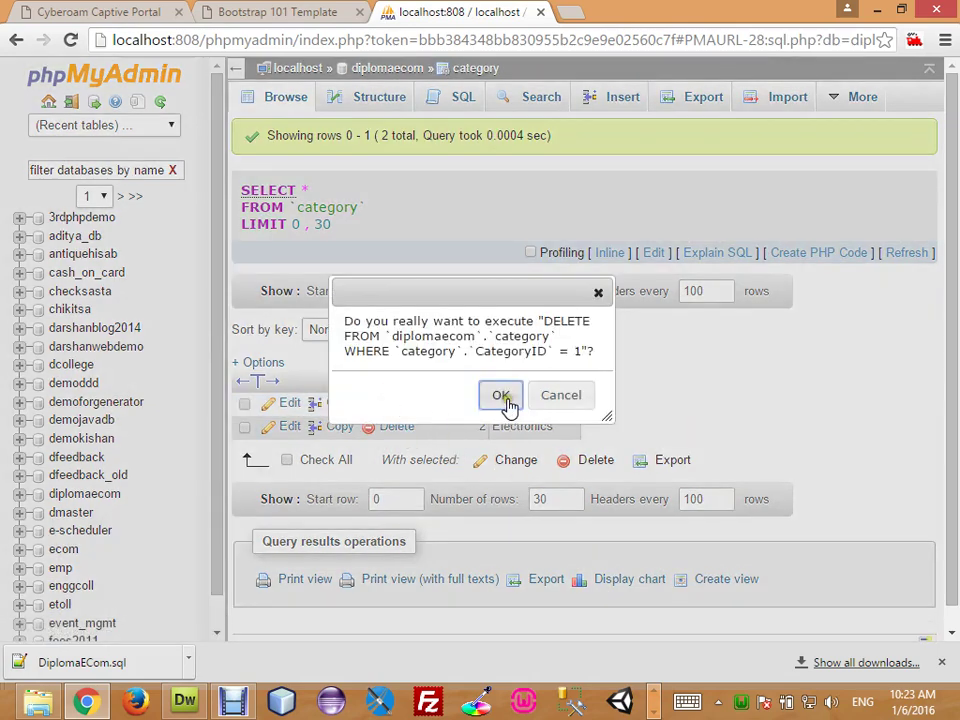
{"action": "left_click", "coordinate": [506, 403]}
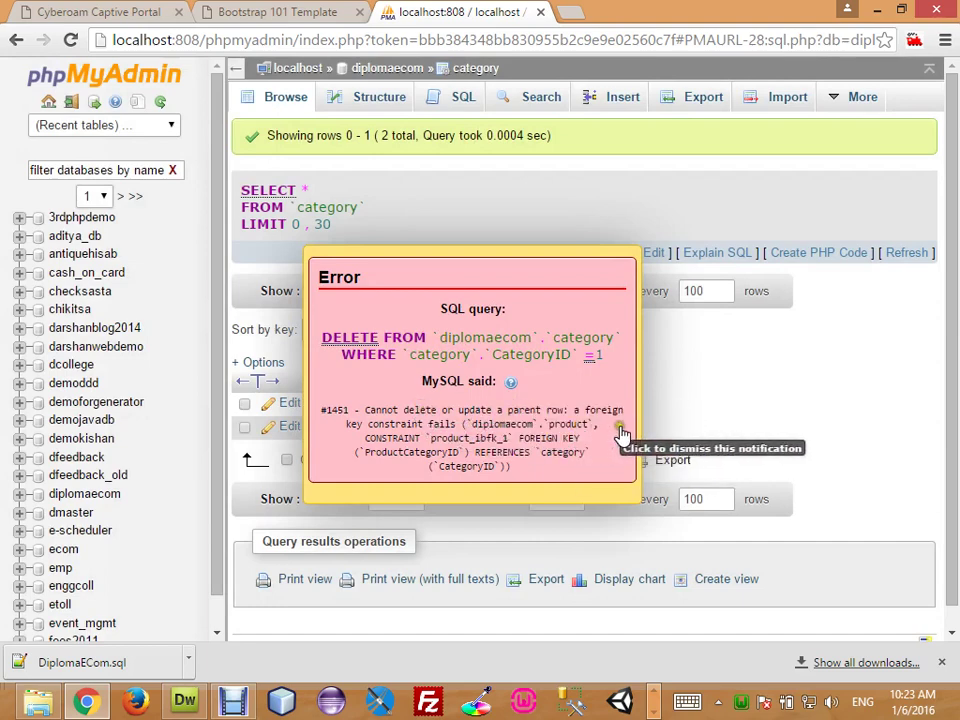
{"action": "left_click", "coordinate": [578, 432]}
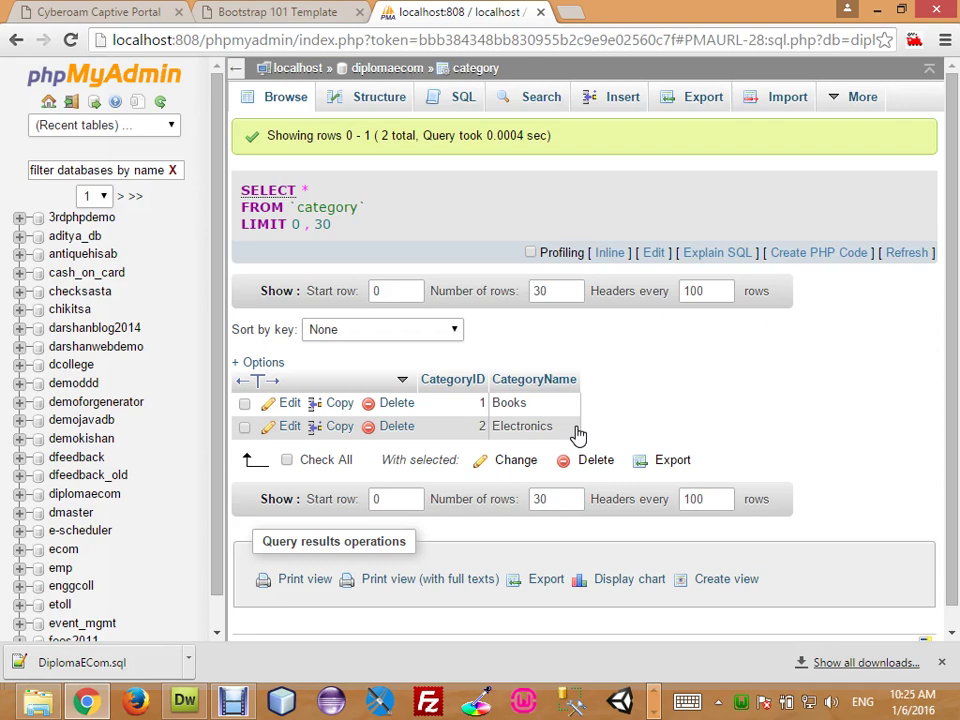
{"action": "left_click", "coordinate": [396, 403]}
{"action": "left_click", "coordinate": [501, 397]}
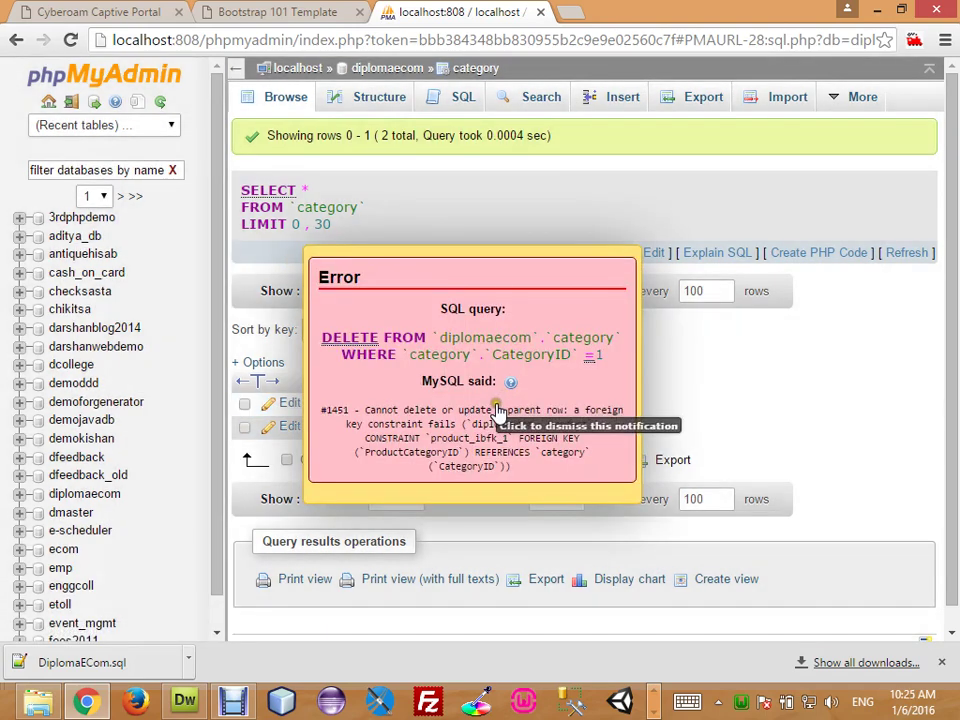
{"action": "left_click", "coordinate": [497, 410]}
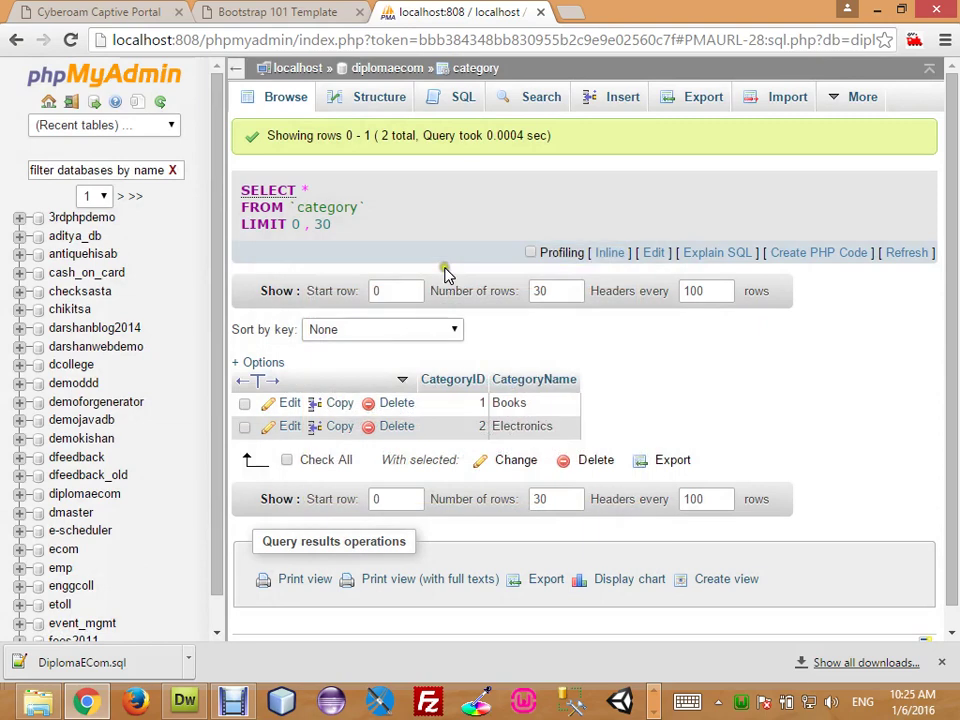
Step: Delete the Watch1 record from the product table and return to the diplomaecom table list
{"action": "left_click", "coordinate": [398, 70]}
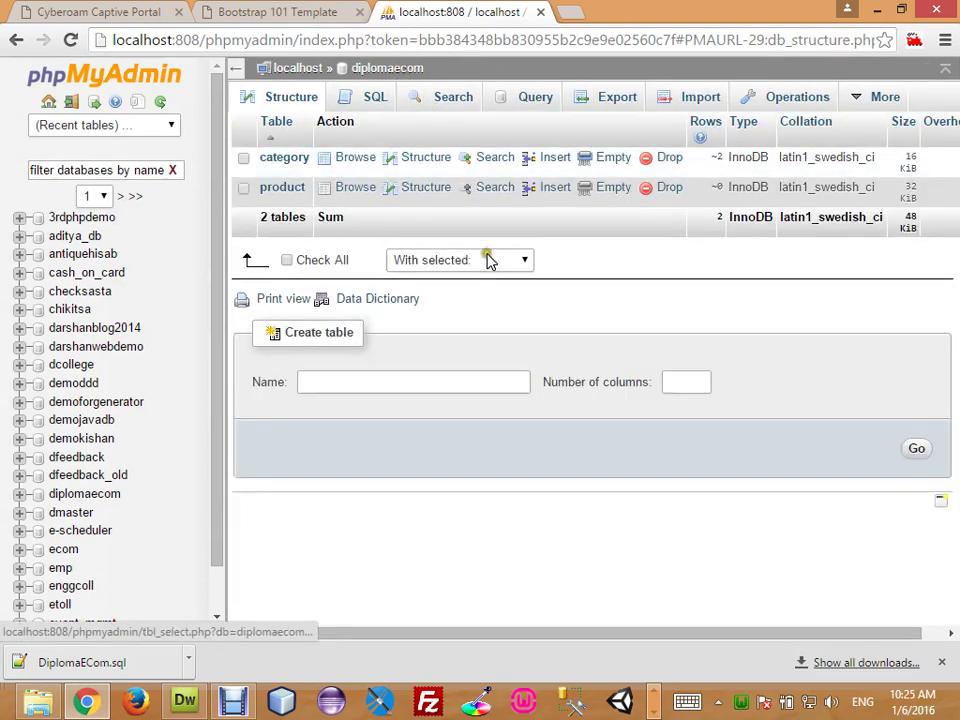
{"action": "left_click", "coordinate": [275, 190]}
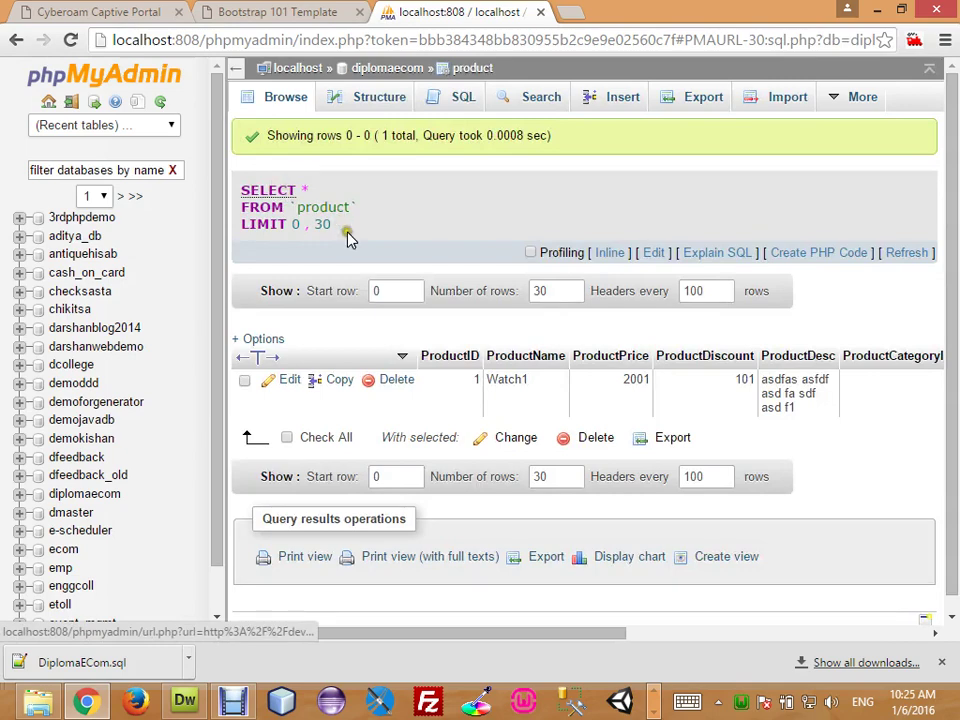
{"action": "left_click", "coordinate": [395, 380]}
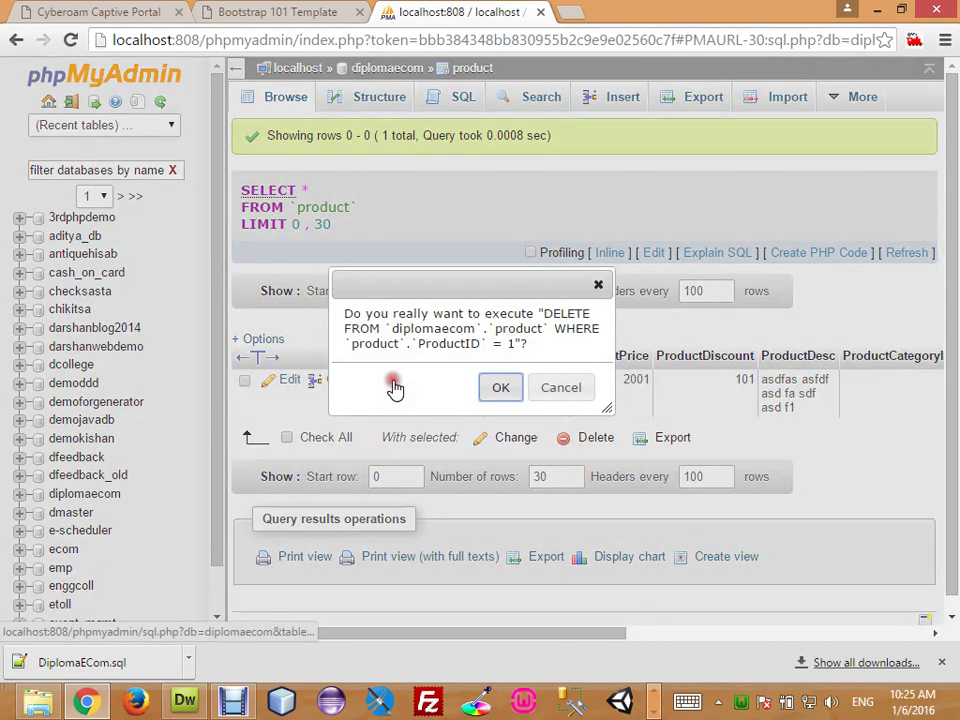
{"action": "left_click", "coordinate": [500, 388]}
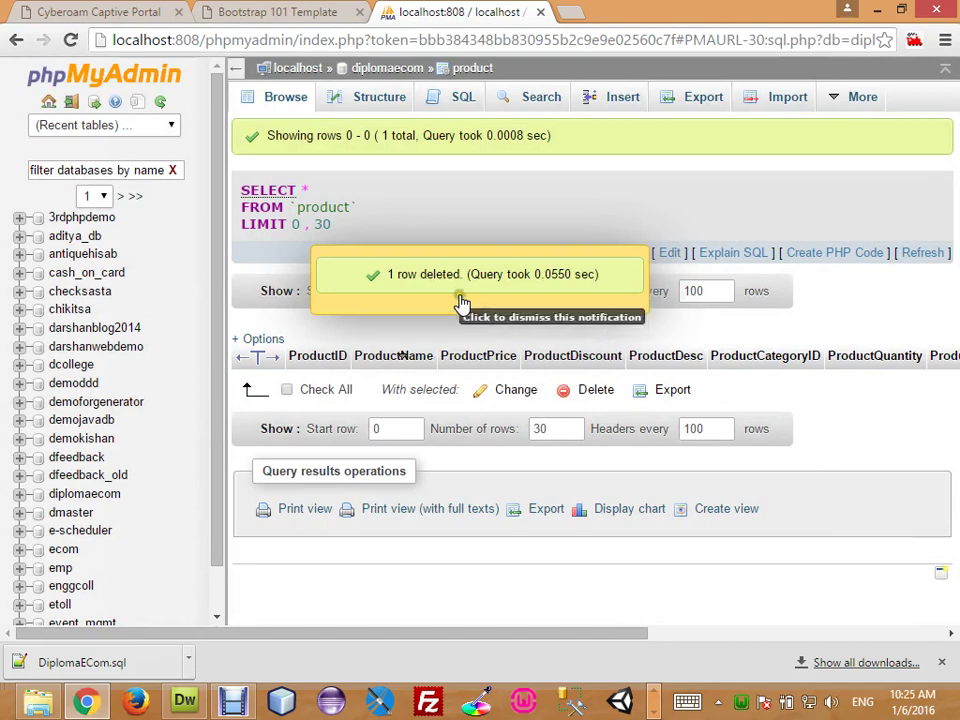
{"action": "left_click", "coordinate": [387, 68]}
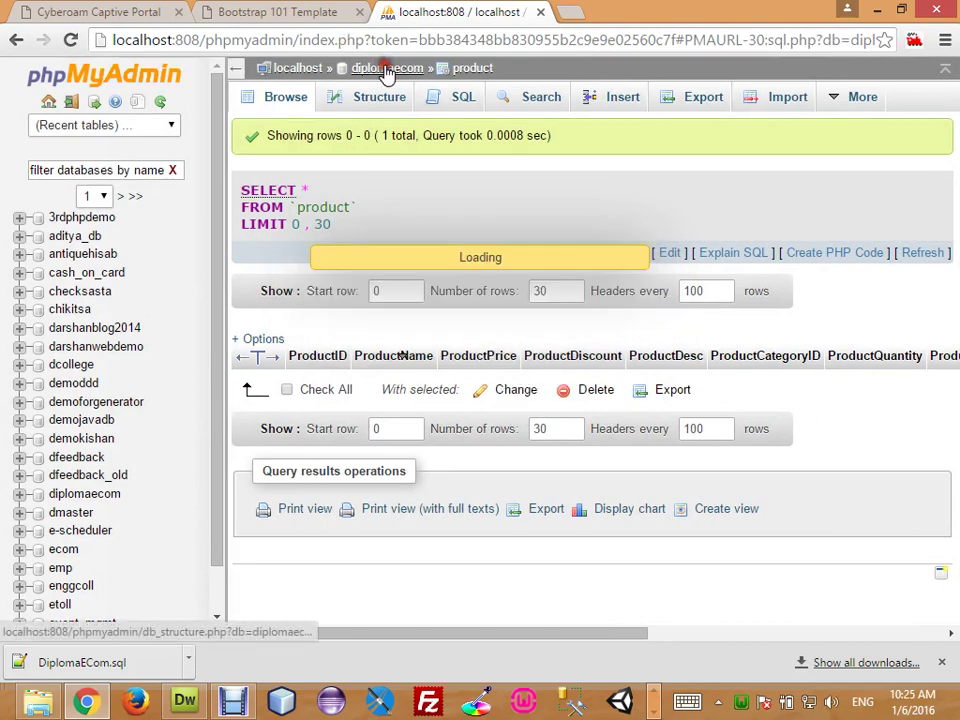
Step: Delete the Books row from the category table
{"action": "left_click", "coordinate": [296, 161]}
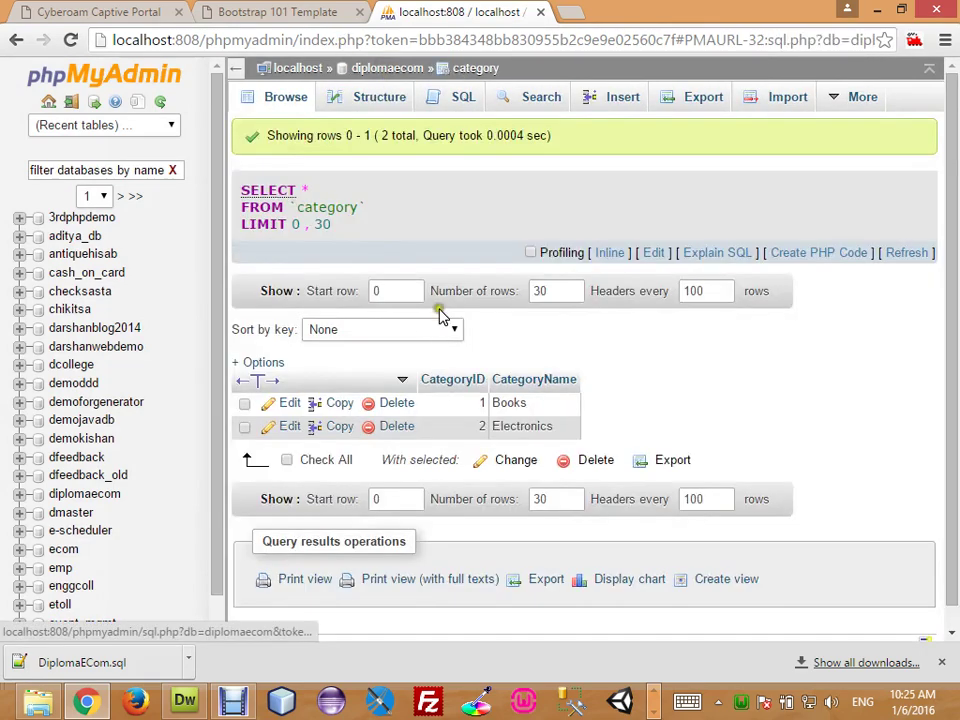
{"action": "left_click", "coordinate": [388, 402]}
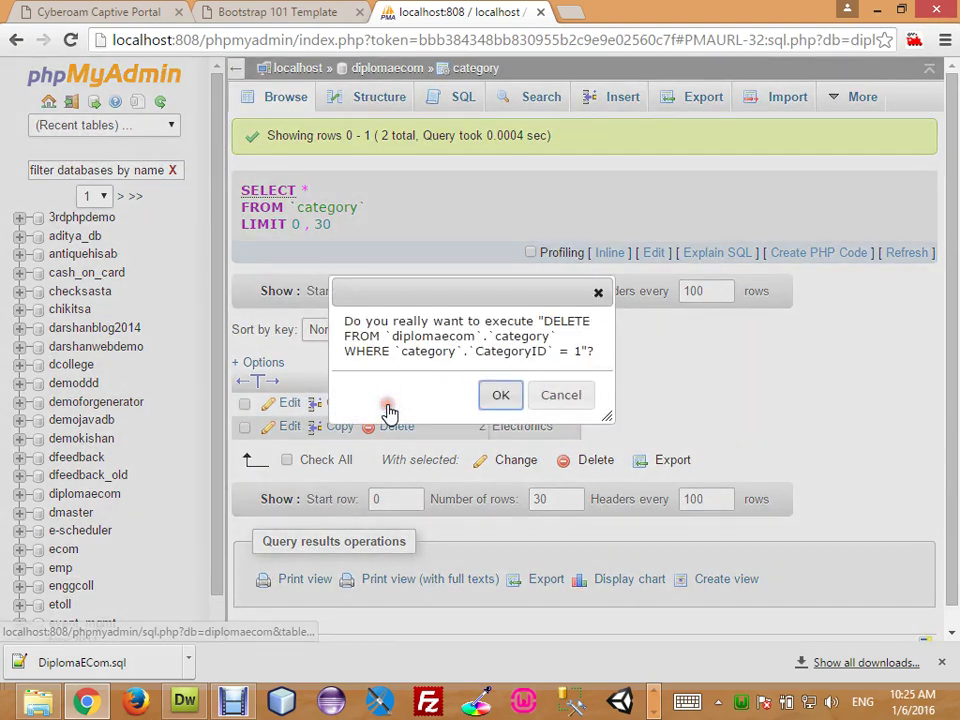
{"action": "left_click", "coordinate": [488, 403]}
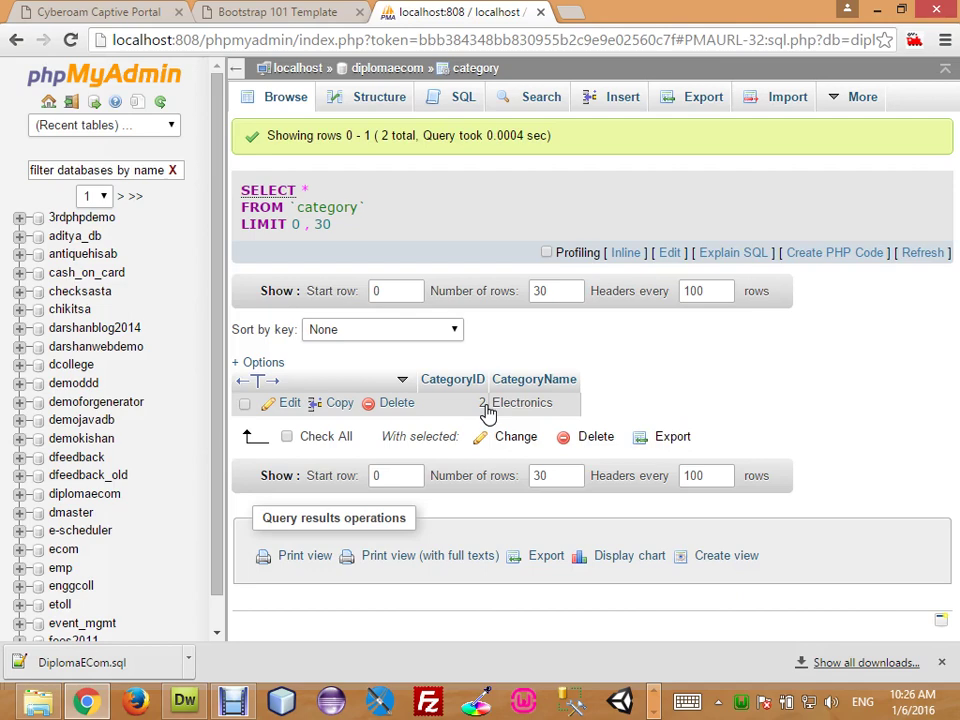
Step: Check the category table's structure and open the relation view of the product table
{"action": "left_click", "coordinate": [375, 99]}
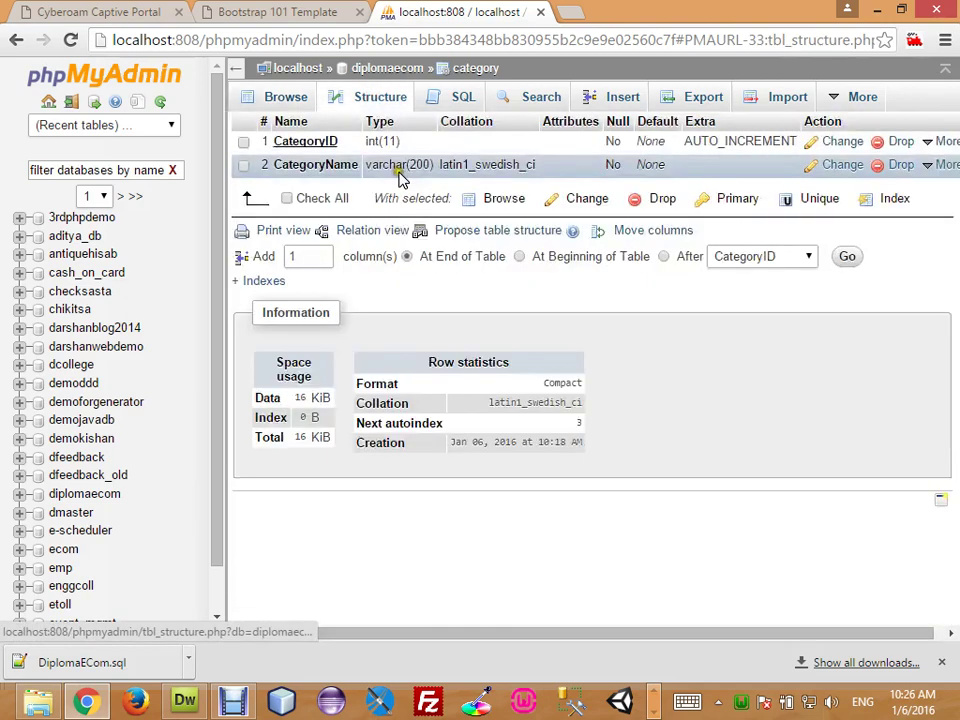
{"action": "left_click", "coordinate": [388, 69]}
{"action": "left_click", "coordinate": [284, 197]}
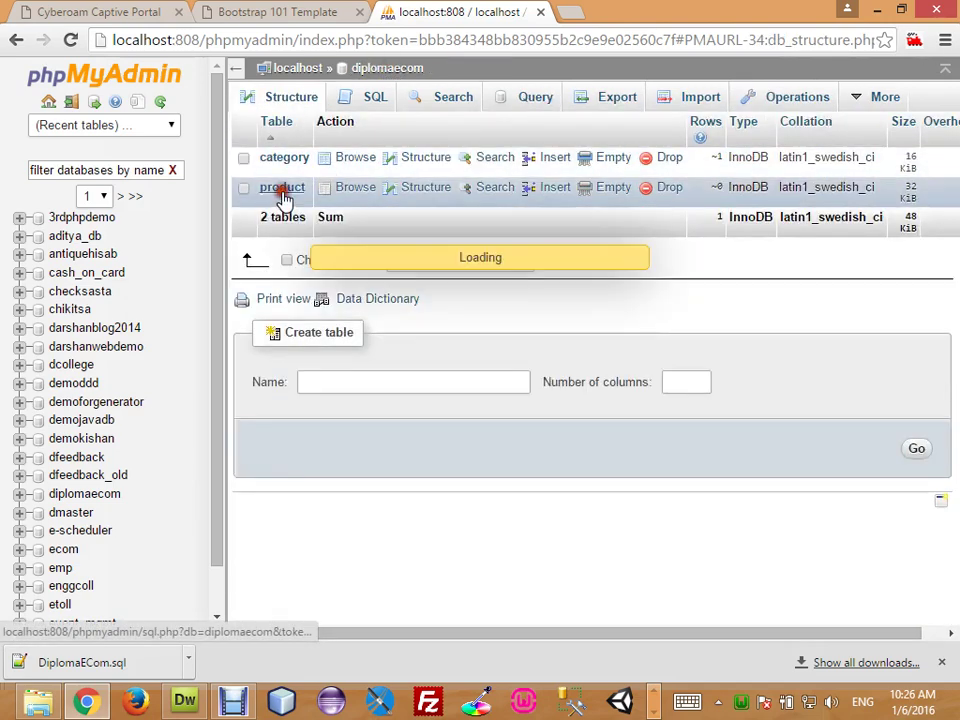
{"action": "left_click", "coordinate": [358, 100]}
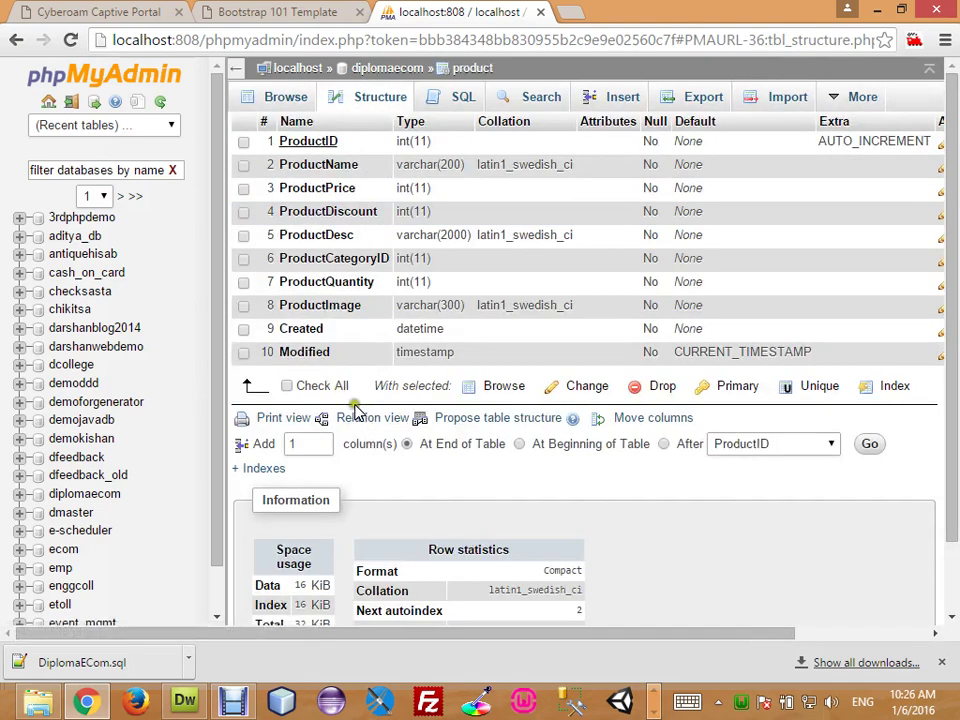
{"action": "left_click", "coordinate": [355, 418]}
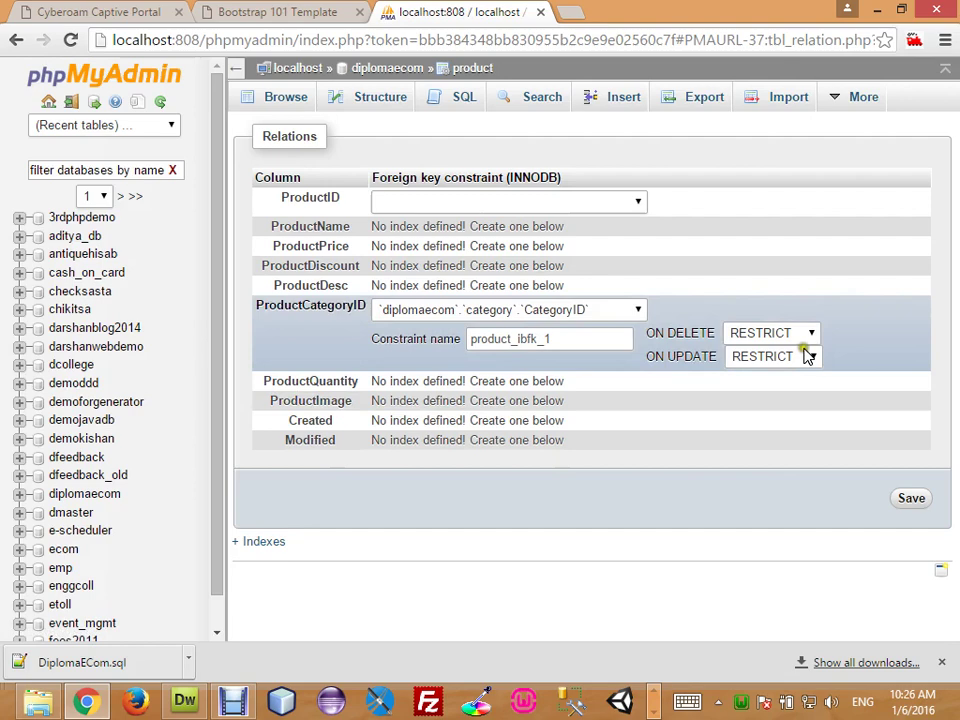
Step: Set the ProductCategoryID foreign key to CASCADE for both ON DELETE and ON UPDATE, save, and highlight the executed SQL
{"action": "left_click", "coordinate": [776, 336]}
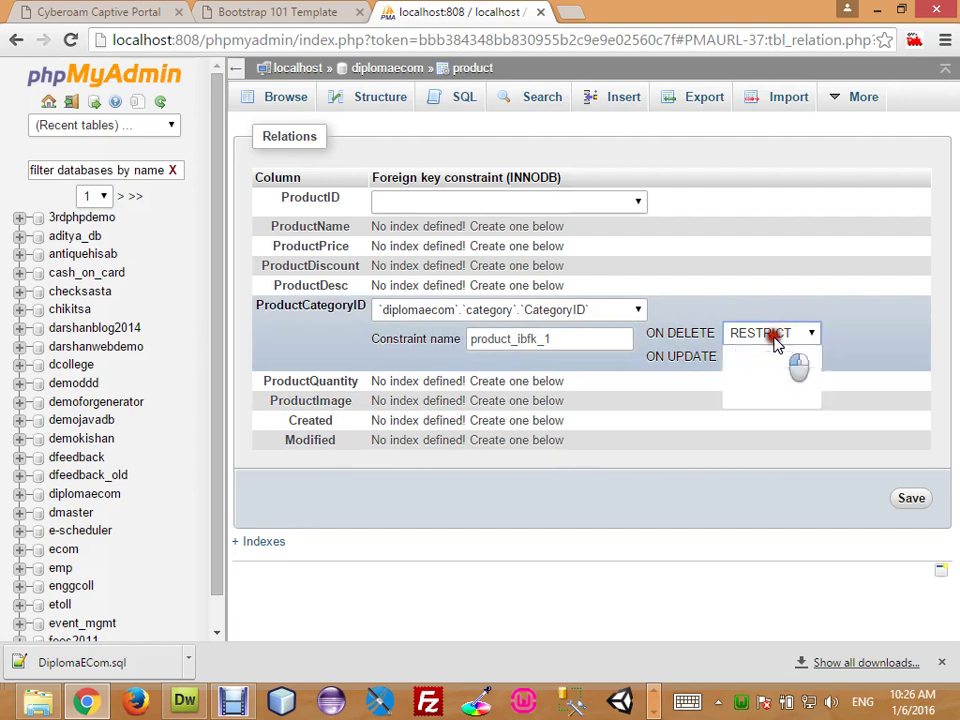
{"action": "left_click", "coordinate": [760, 353]}
{"action": "left_click", "coordinate": [770, 357]}
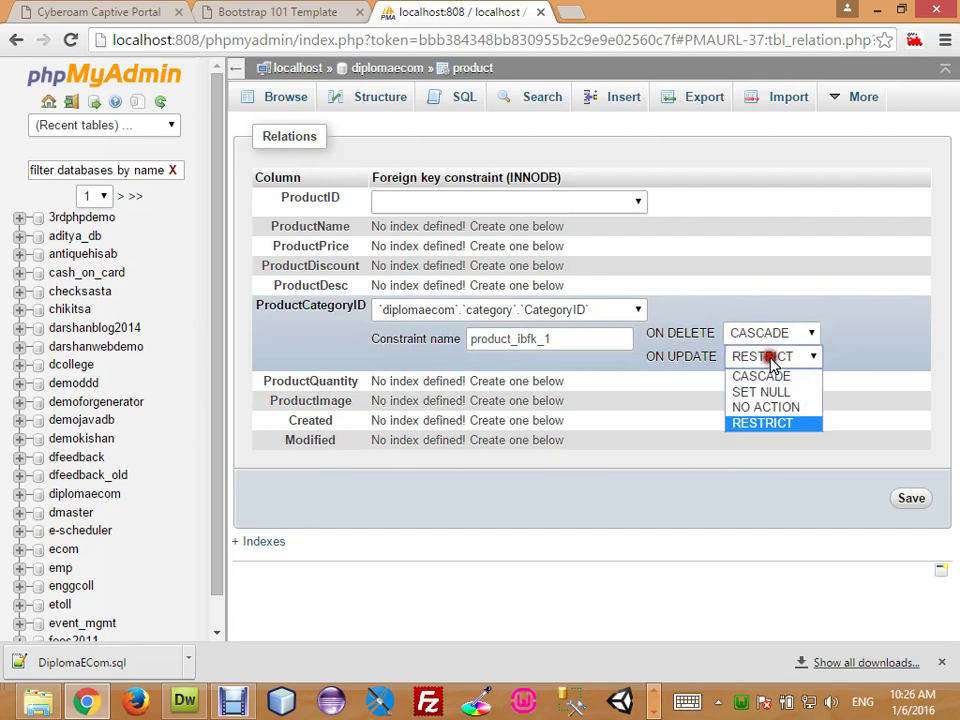
{"action": "left_click", "coordinate": [766, 376]}
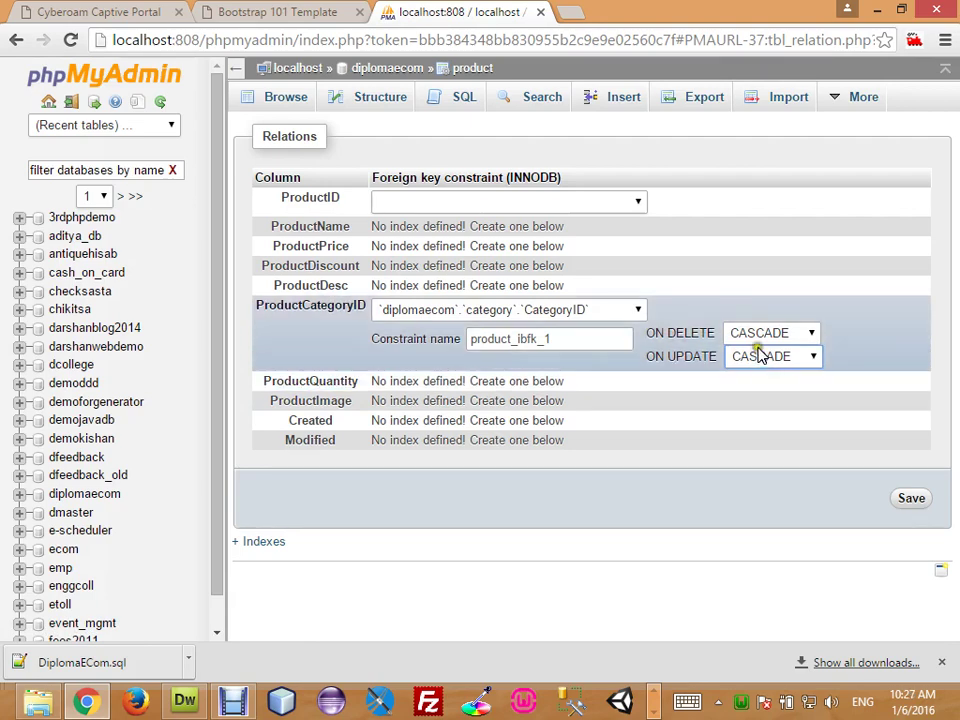
{"action": "left_click", "coordinate": [754, 333]}
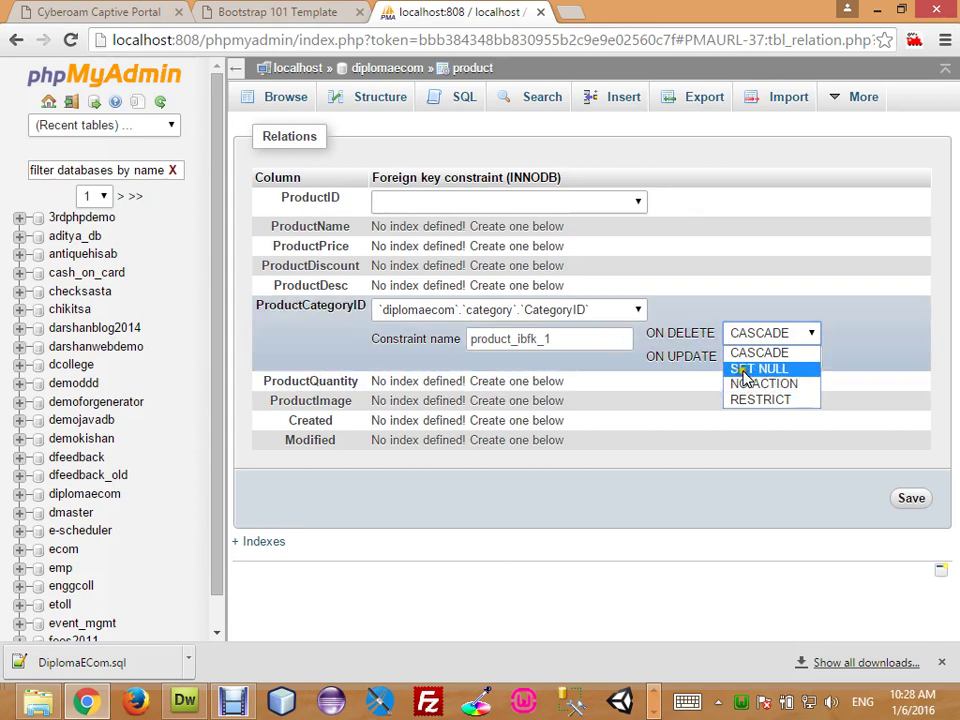
{"action": "left_click", "coordinate": [742, 355]}
{"action": "left_click", "coordinate": [907, 500]}
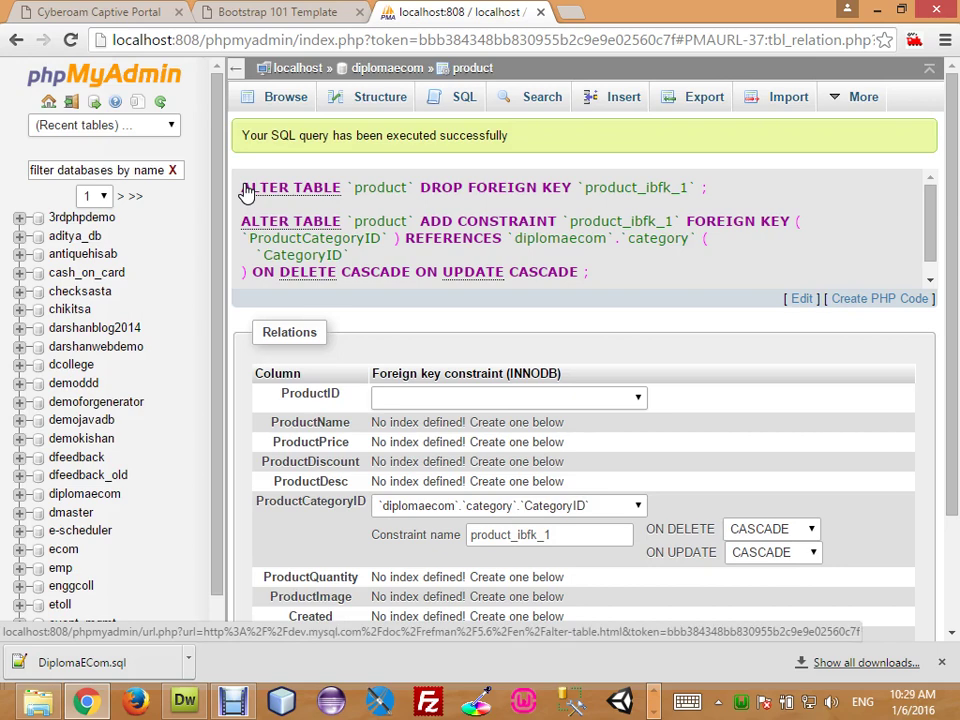
{"action": "left_click_drag", "start_coordinate": [240, 186], "coordinate": [610, 290]}
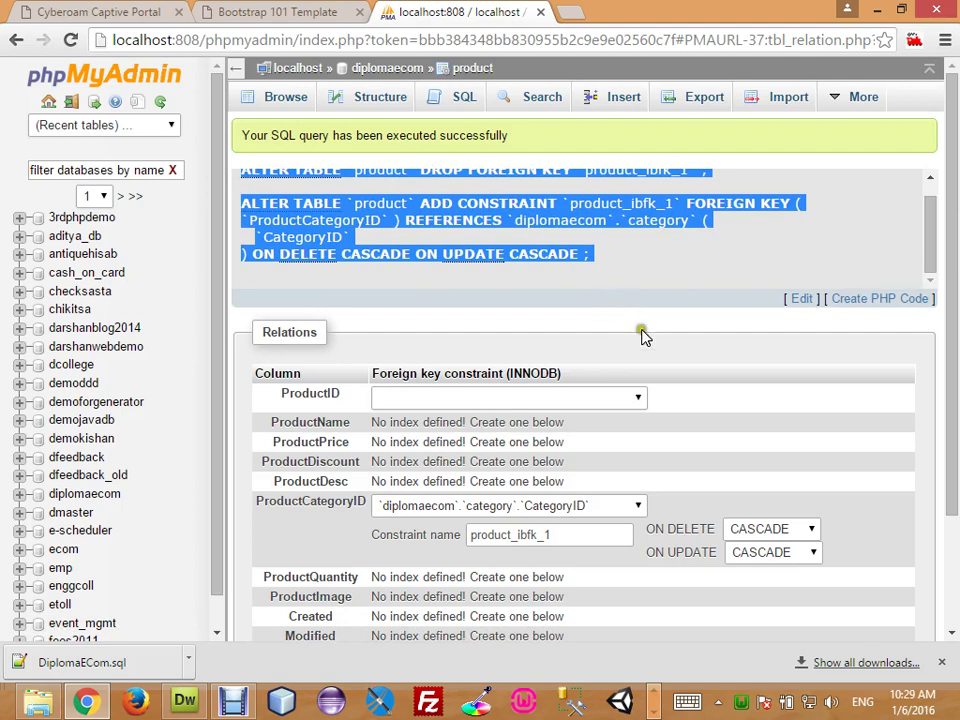
Step: Set ON DELETE and ON UPDATE of the ProductCategoryID foreign key to RESTRICT and save the relation
{"action": "left_click", "coordinate": [760, 528]}
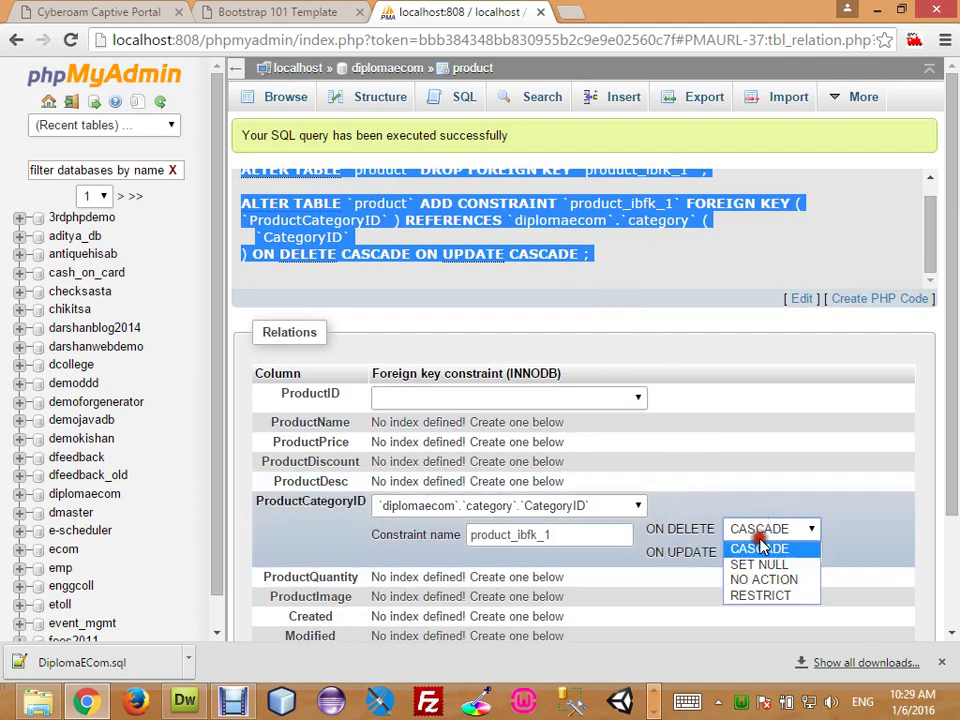
{"action": "left_click", "coordinate": [760, 595]}
{"action": "left_click", "coordinate": [750, 553]}
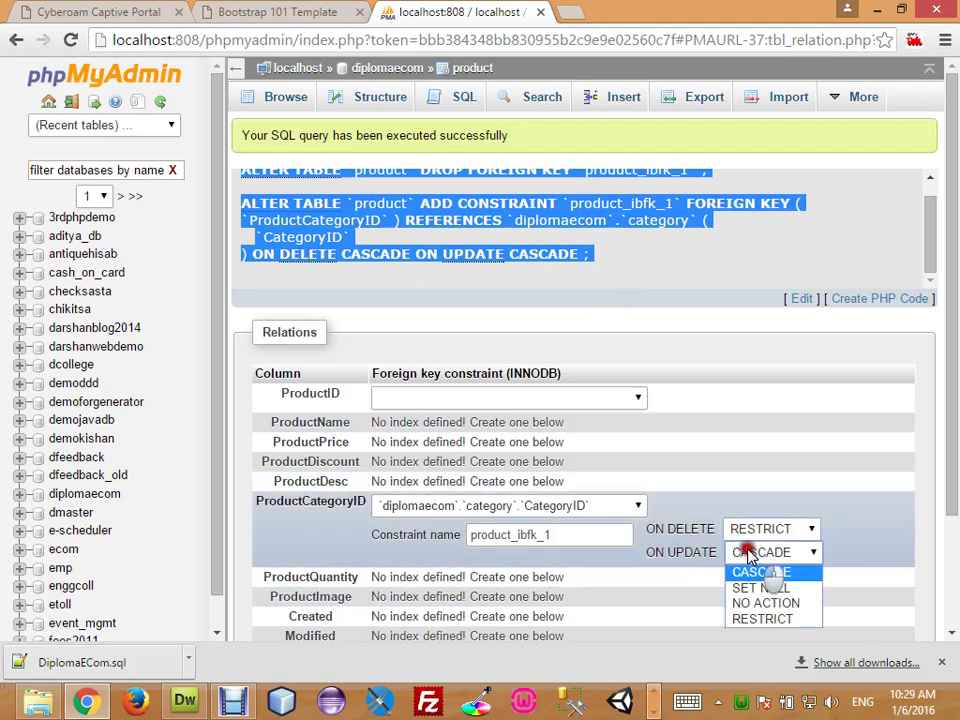
{"action": "left_click", "coordinate": [760, 617]}
{"action": "scroll", "coordinate": [724, 585], "scroll_direction": "down", "scroll_amount": 2}
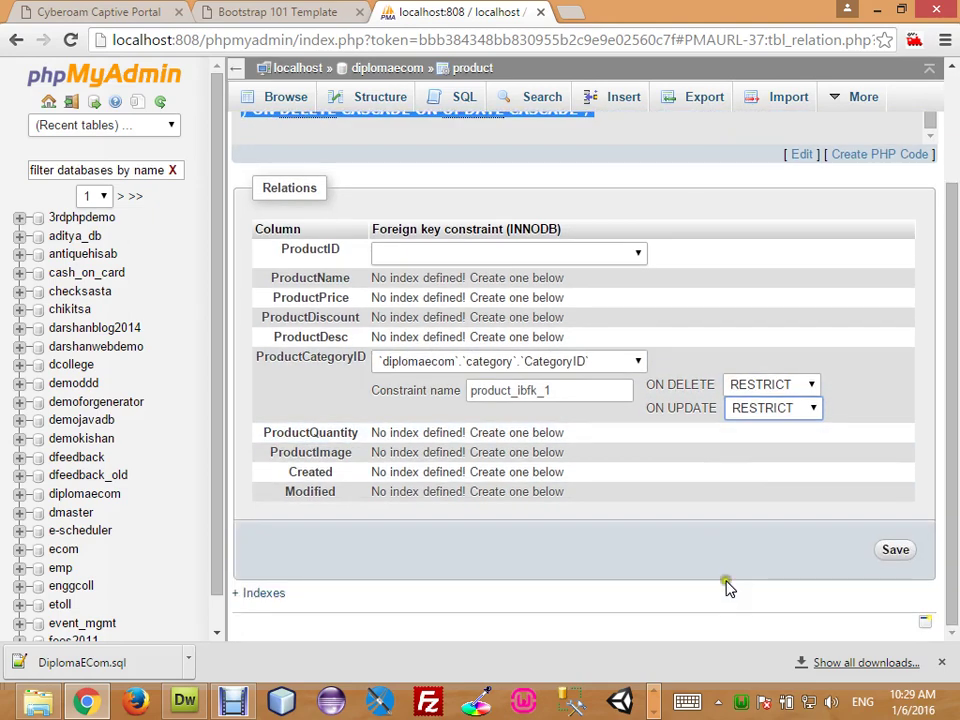
{"action": "left_click", "coordinate": [908, 552]}
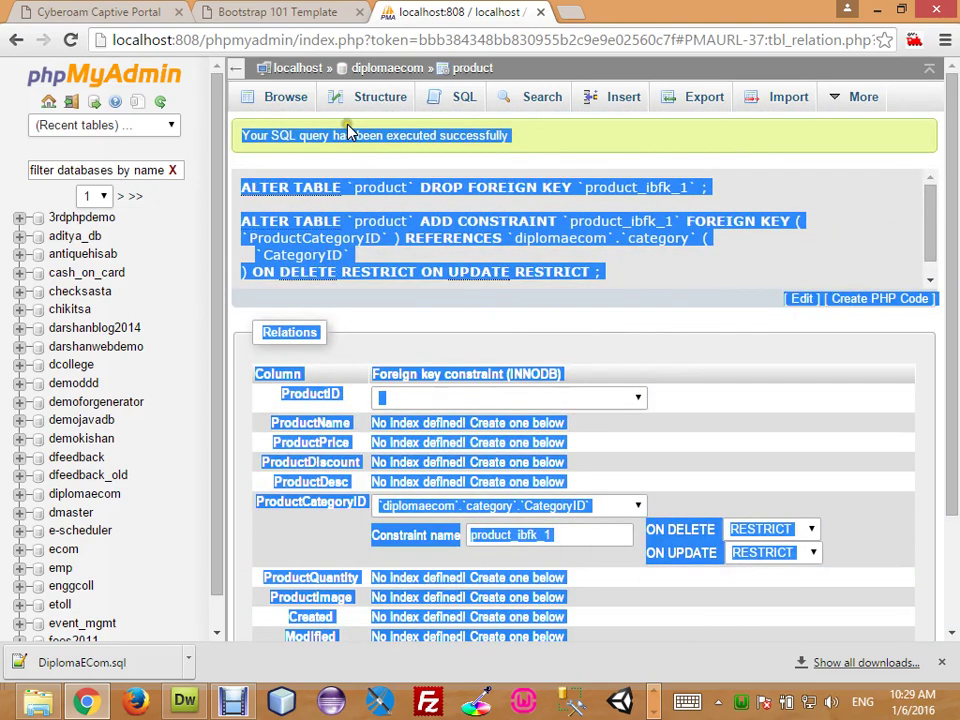
Step: Browse the product table's records and review its column structure
{"action": "left_click", "coordinate": [300, 96]}
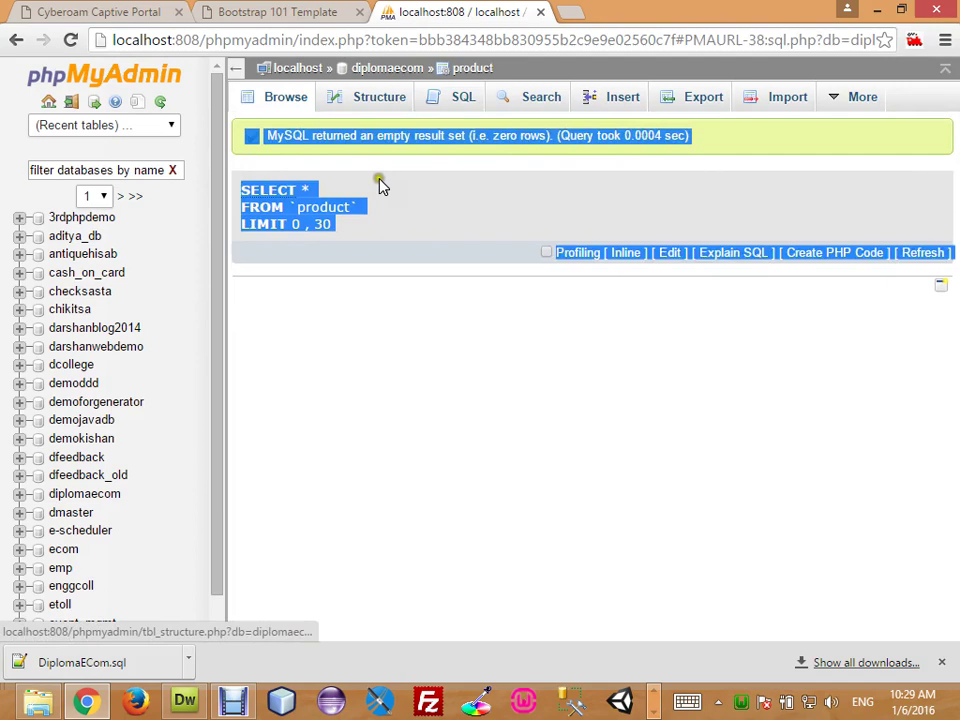
{"action": "left_click", "coordinate": [350, 99]}
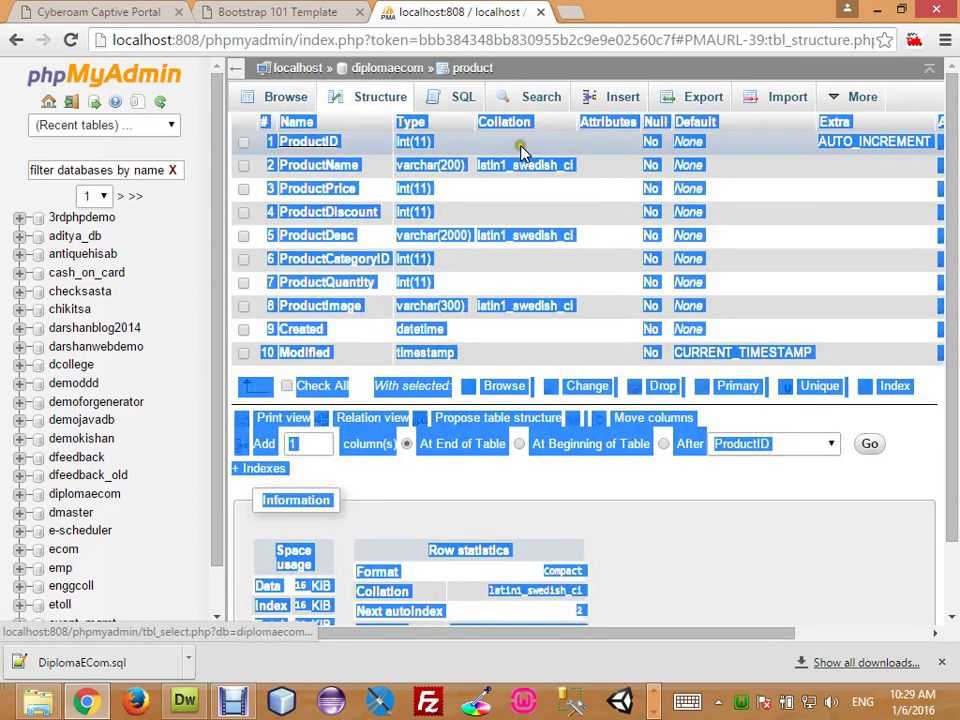
{"action": "left_click", "coordinate": [545, 256]}
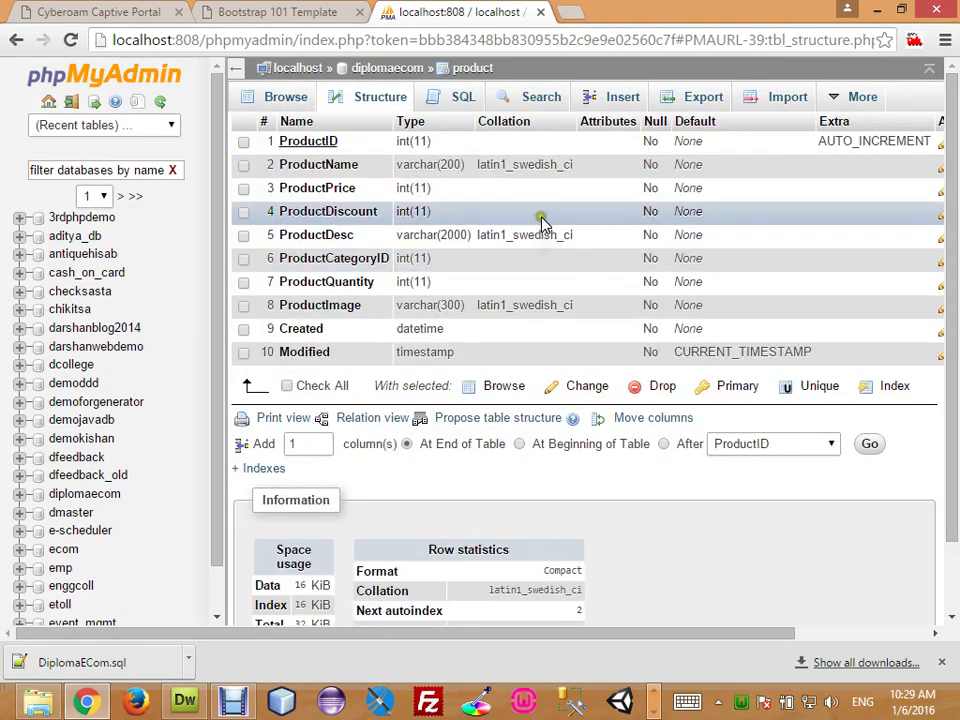
Step: Start a new product record with name Meluha, price 200, discount 10 and description "shiva triology"
{"action": "left_click", "coordinate": [619, 99]}
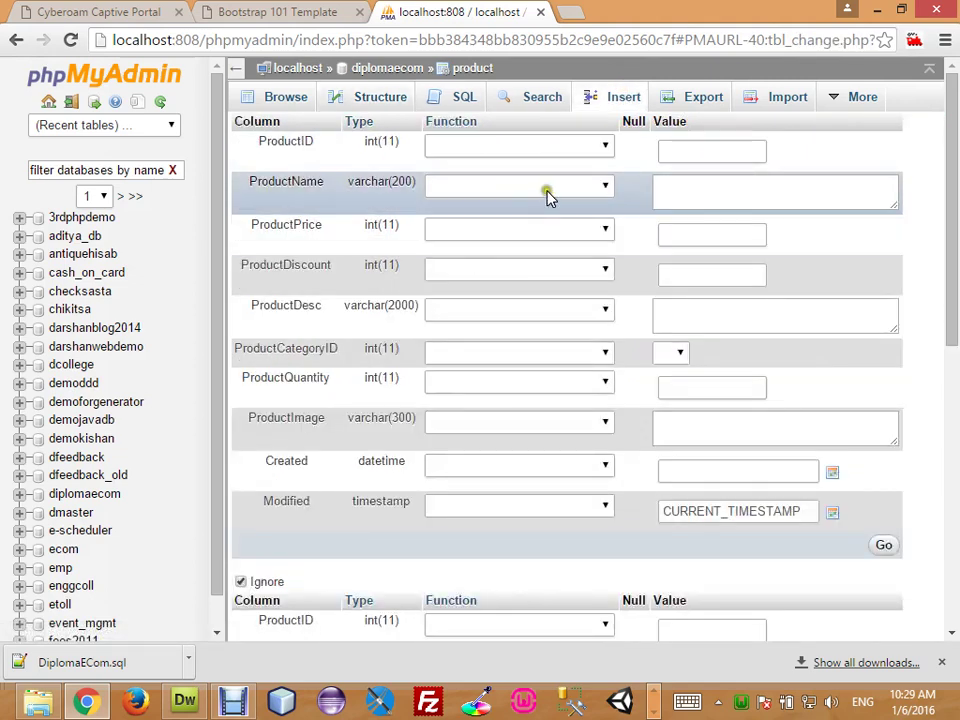
{"action": "left_click", "coordinate": [668, 200]}
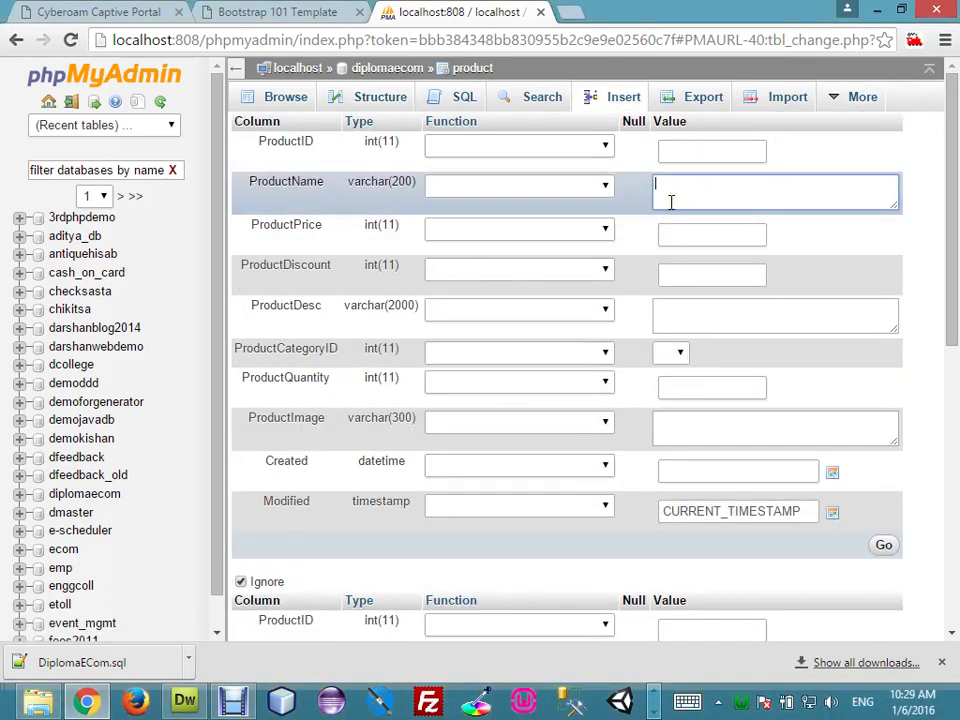
{"action": "type", "text": "Meluha"}
{"action": "key", "text": "Tab"}
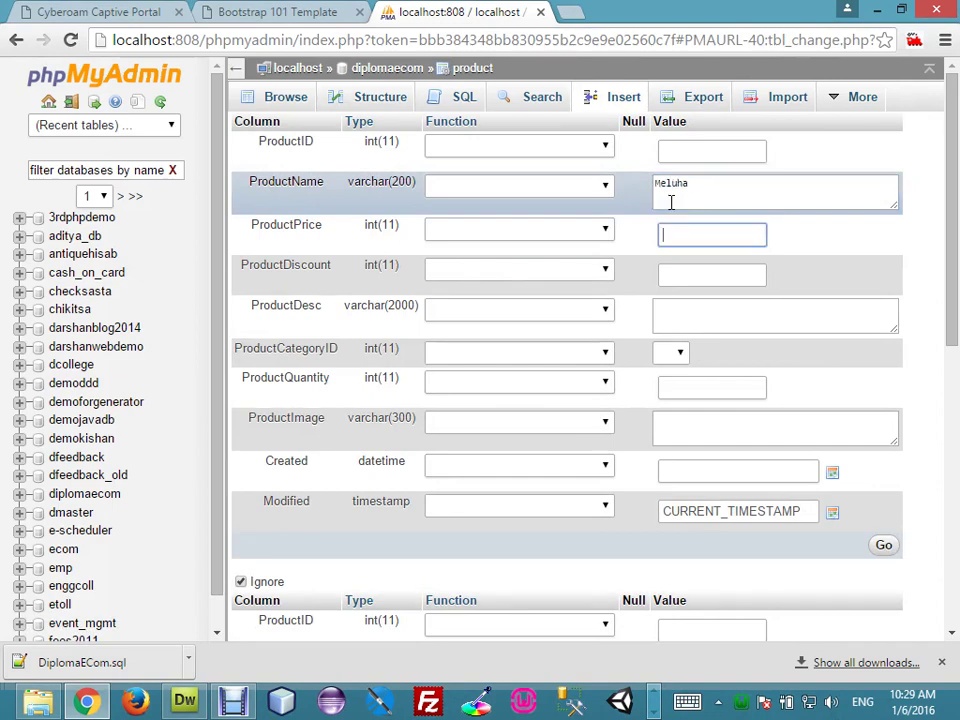
{"action": "type", "text": "200"}
{"action": "key", "text": "Tab"}
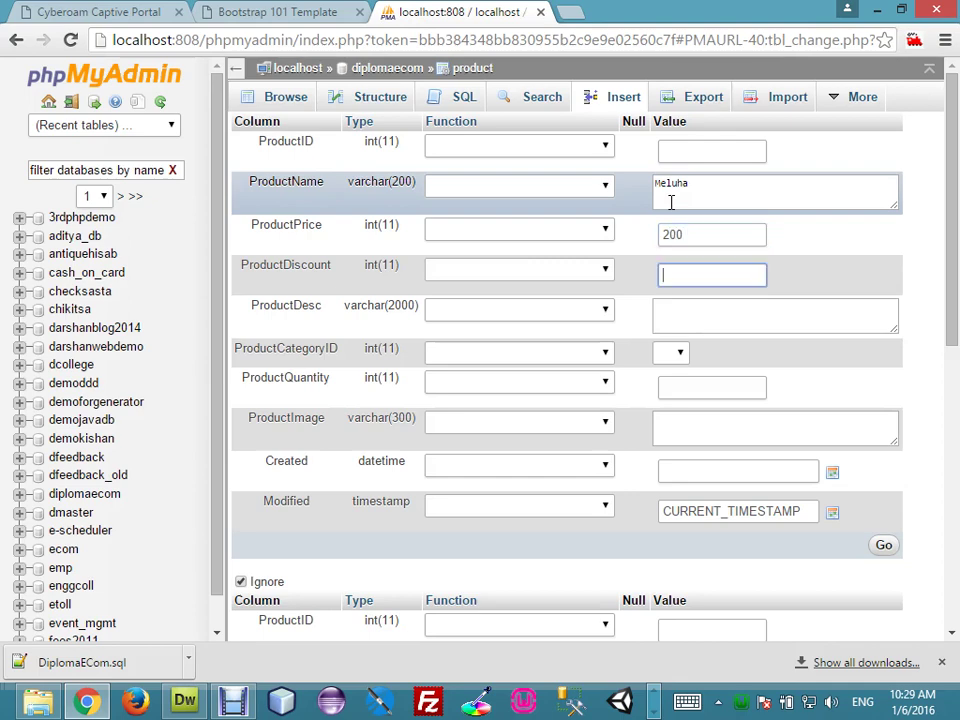
{"action": "type", "text": "10"}
{"action": "key", "text": "Tab"}
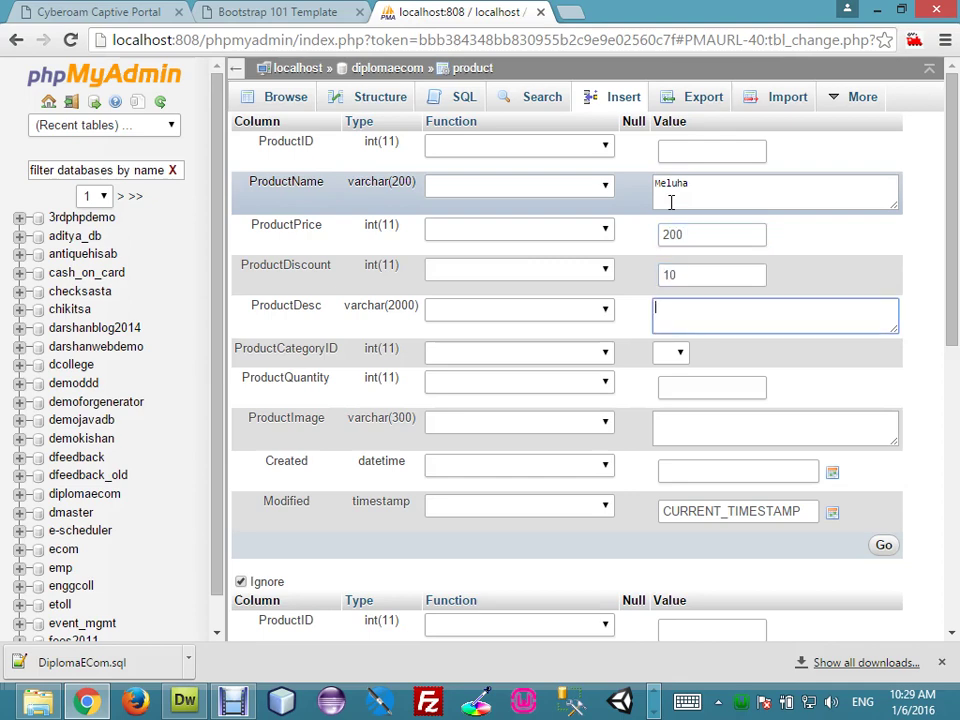
{"action": "type", "text": "shiva triology"}
{"action": "key", "text": "Tab"}
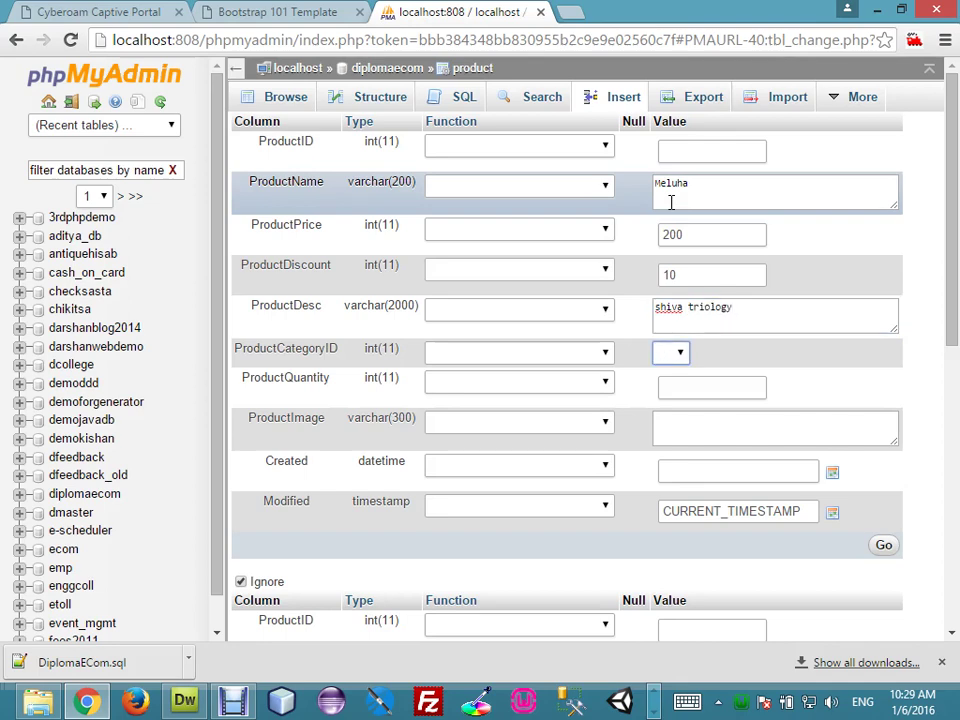
Step: Try category 2 as the new product's ProductCategoryID, check the available options and clear the selection
{"action": "key", "text": "2"}
{"action": "left_click", "coordinate": [677, 357]}
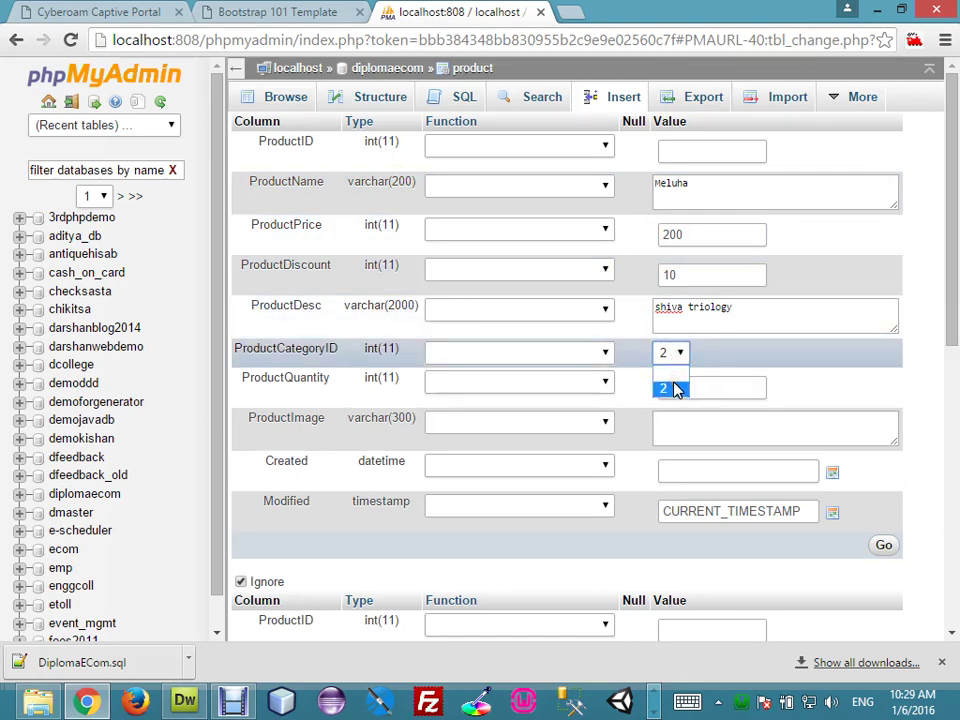
{"action": "left_click", "coordinate": [731, 366]}
{"action": "left_click", "coordinate": [668, 358]}
{"action": "left_click", "coordinate": [668, 372]}
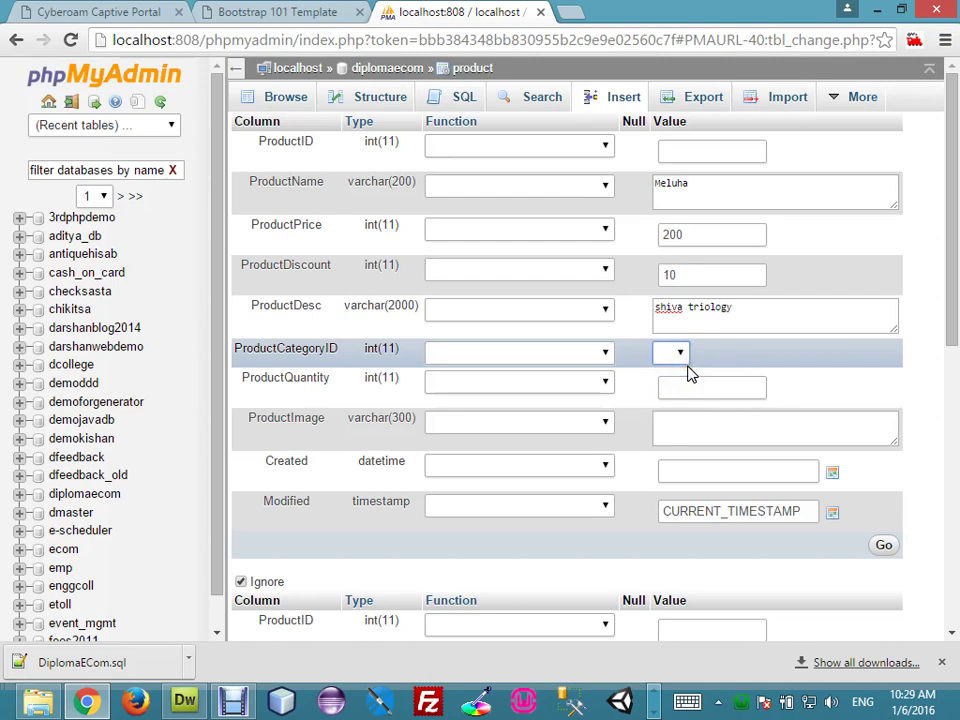
Step: Insert a category named Book into the category table of diplomaecom and browse the table's rows
{"action": "right_click", "coordinate": [400, 70]}
{"action": "left_click", "coordinate": [381, 77]}
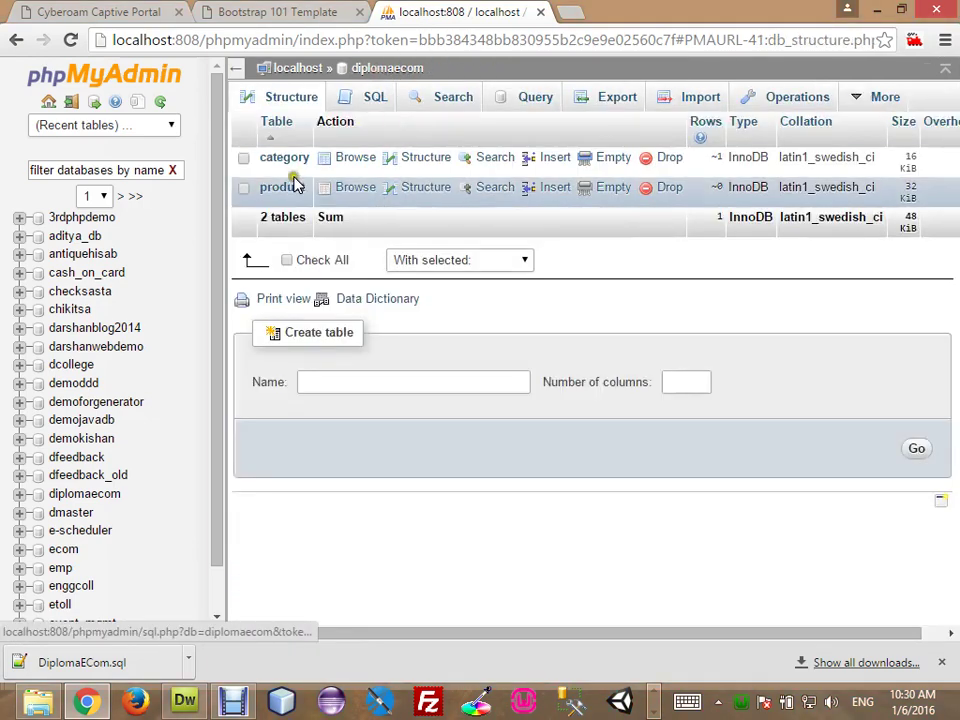
{"action": "left_click", "coordinate": [283, 161]}
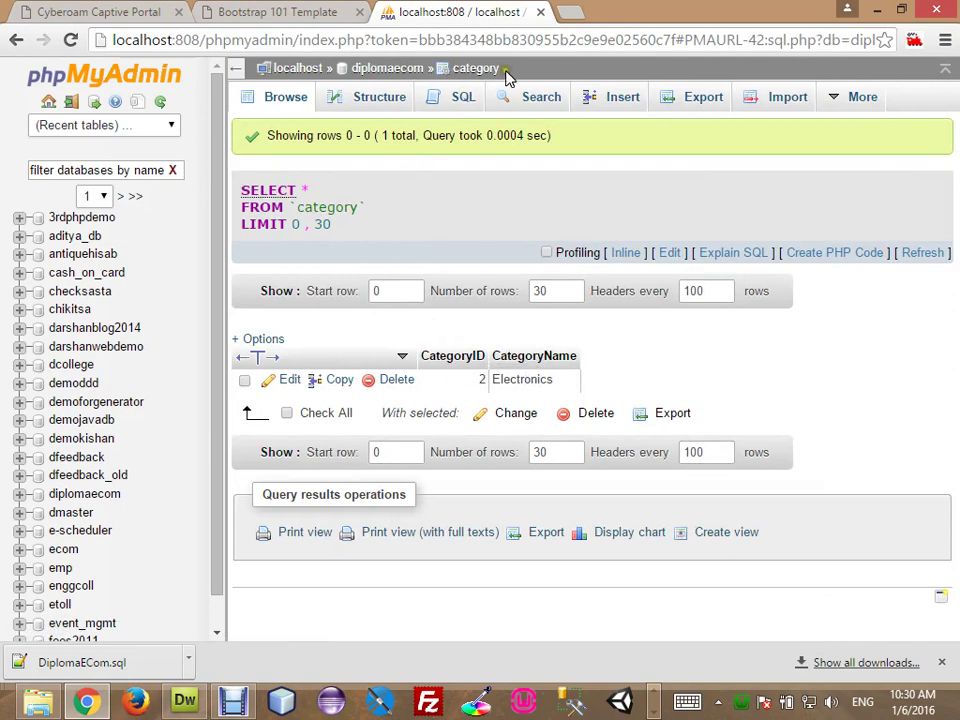
{"action": "left_click", "coordinate": [604, 97]}
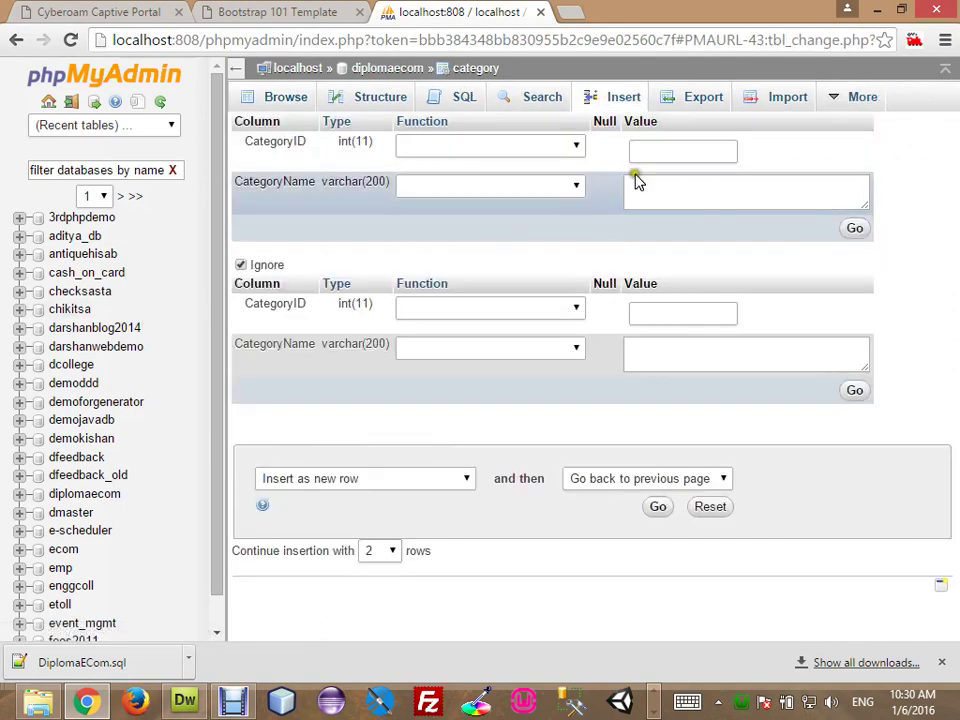
{"action": "left_click", "coordinate": [637, 181]}
{"action": "type", "text": "Book"}
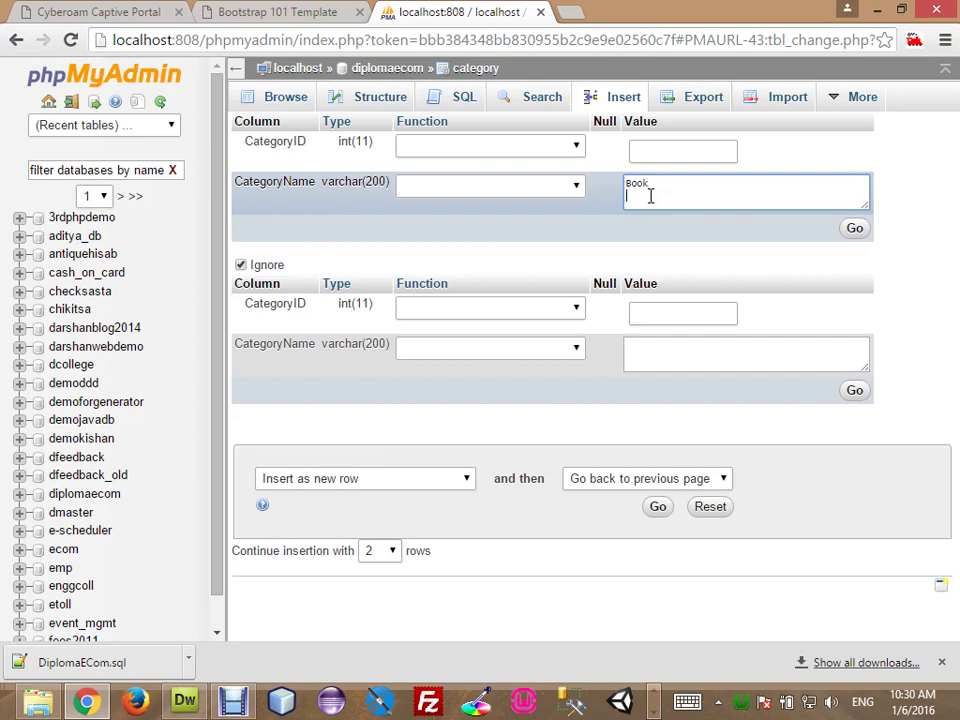
{"action": "key", "text": "BackSpace"}
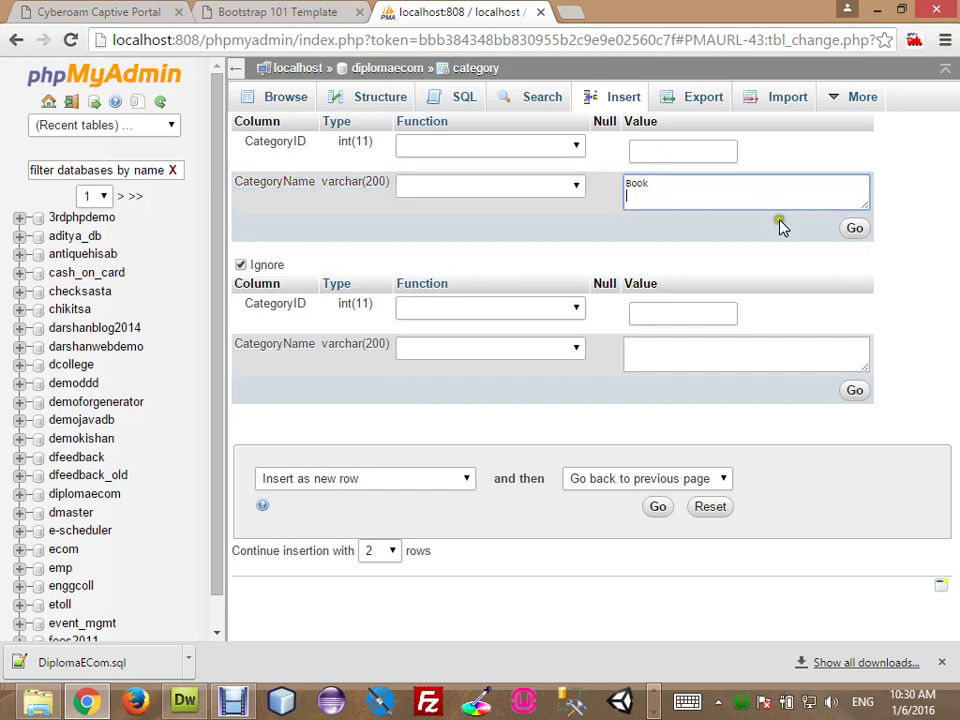
{"action": "left_click", "coordinate": [846, 230]}
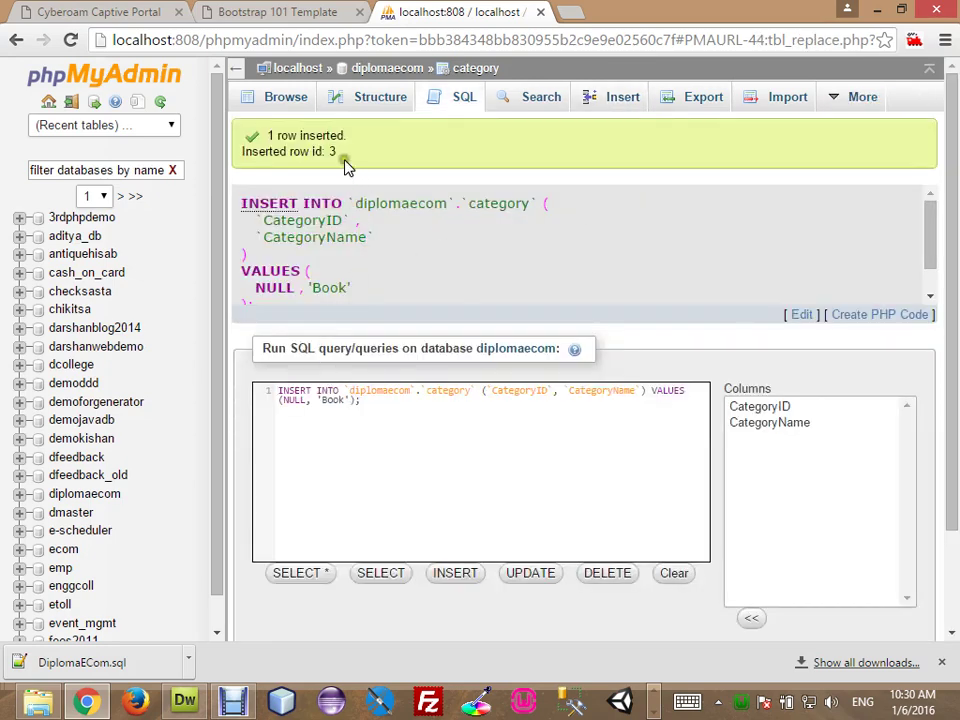
{"action": "left_click", "coordinate": [296, 95]}
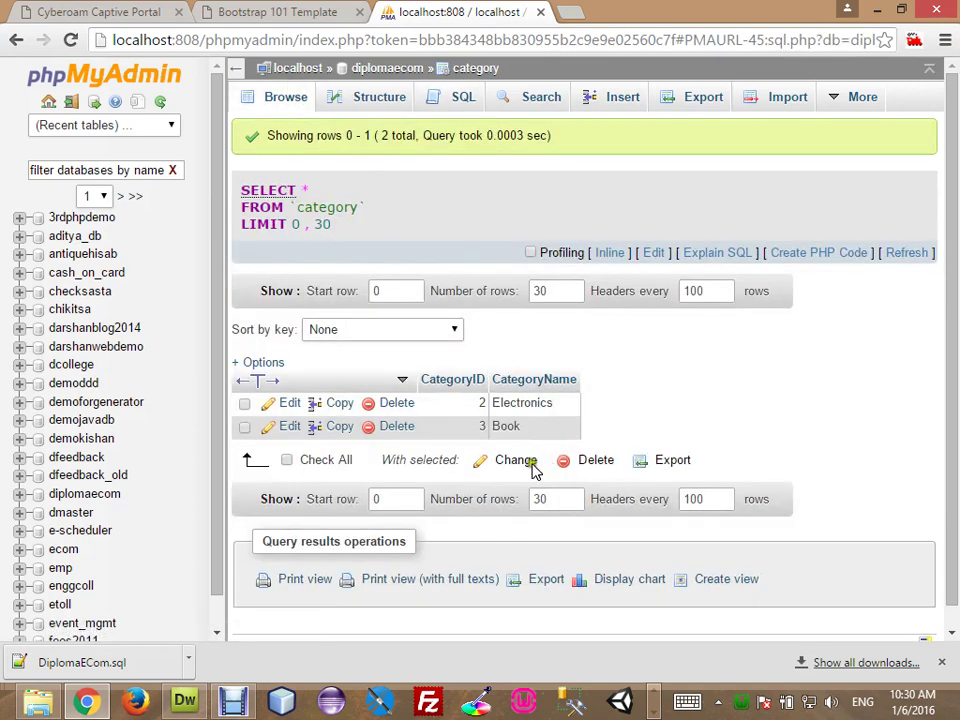
Step: Start a new record in diplomaecom's product table with name Mehula, price 200 and discount 10
{"action": "left_click", "coordinate": [385, 64]}
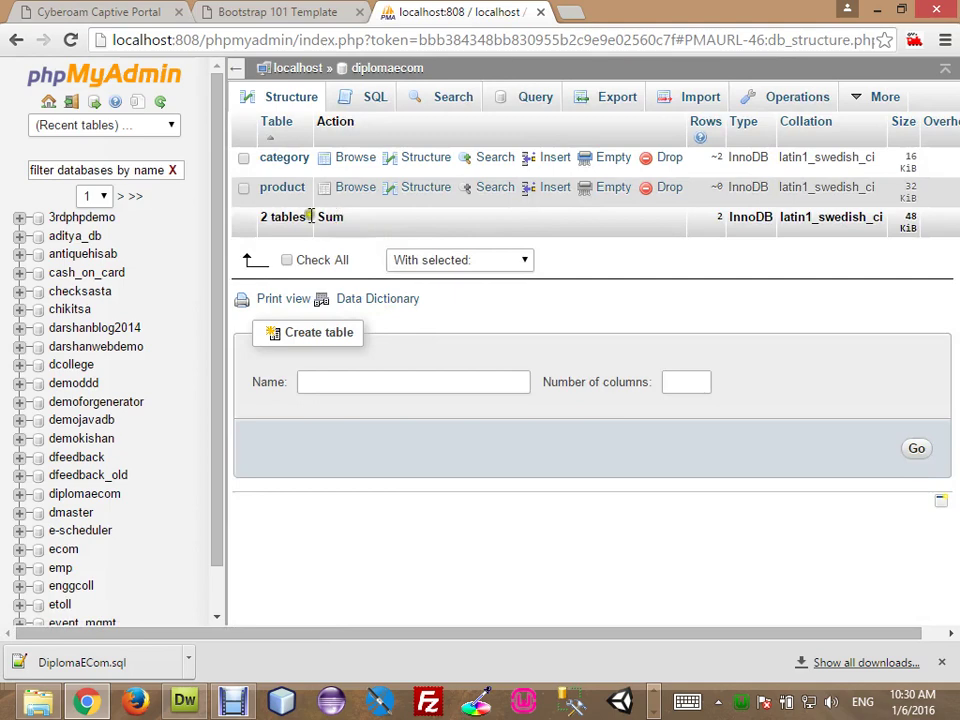
{"action": "left_click", "coordinate": [265, 187]}
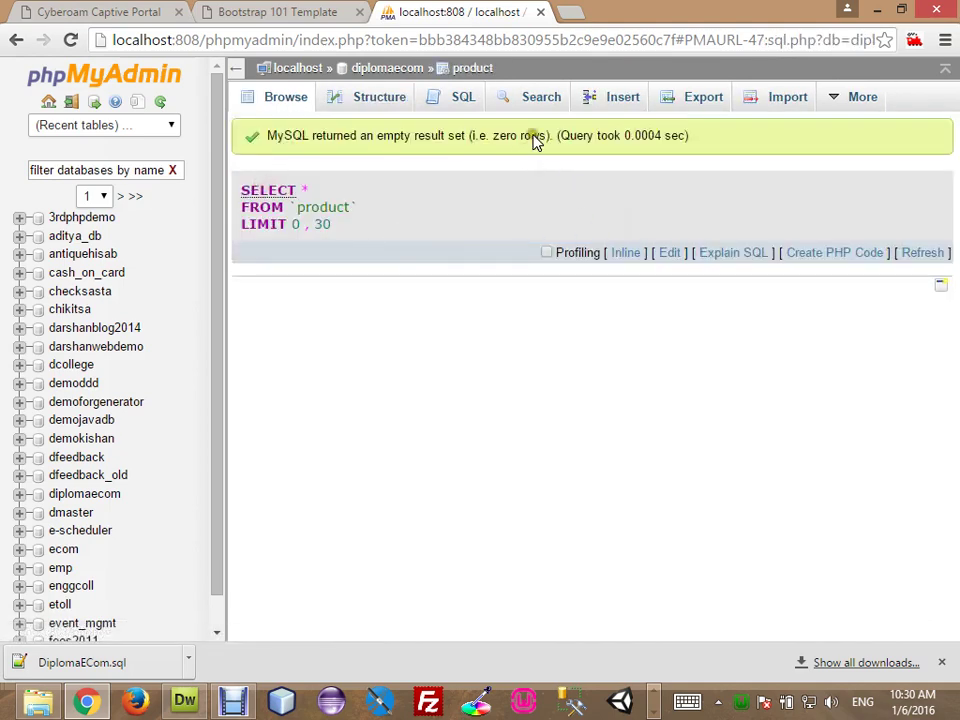
{"action": "left_click", "coordinate": [620, 96]}
{"action": "left_click", "coordinate": [715, 194]}
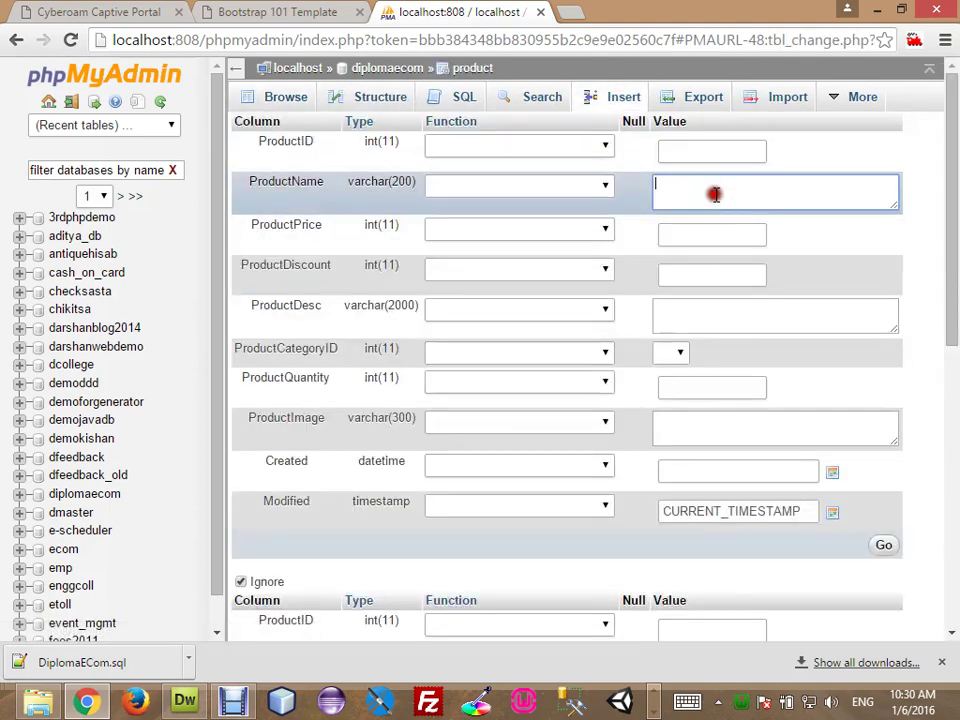
{"action": "type", "text": "Mehula"}
{"action": "key", "text": "Tab"}
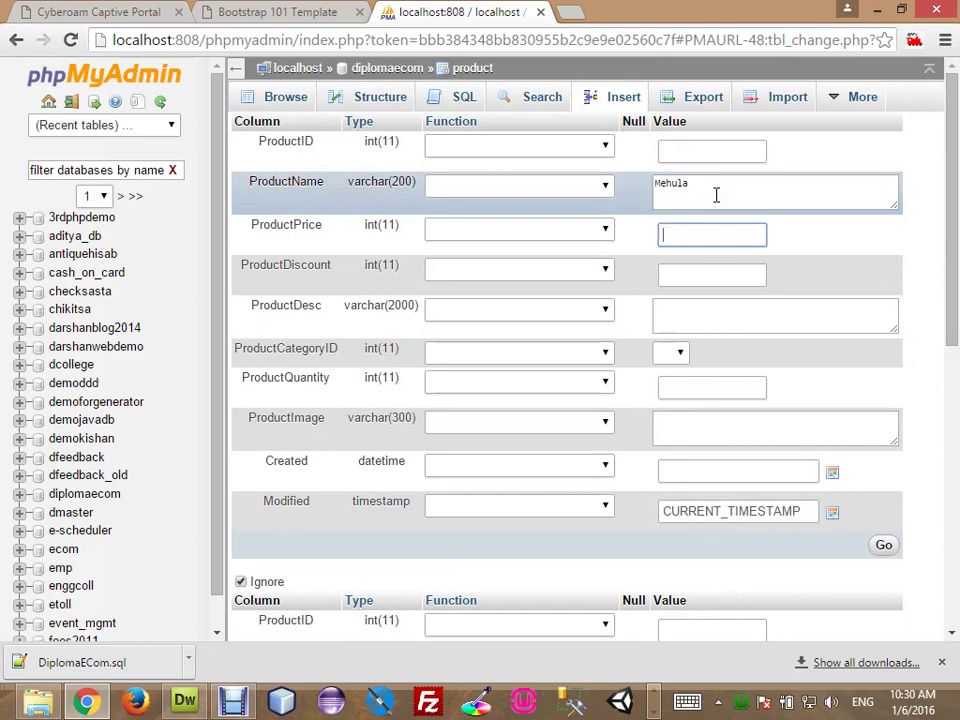
{"action": "type", "text": "200"}
{"action": "key", "text": "Tab"}
{"action": "type", "text": "10"}
{"action": "key", "text": "Tab"}
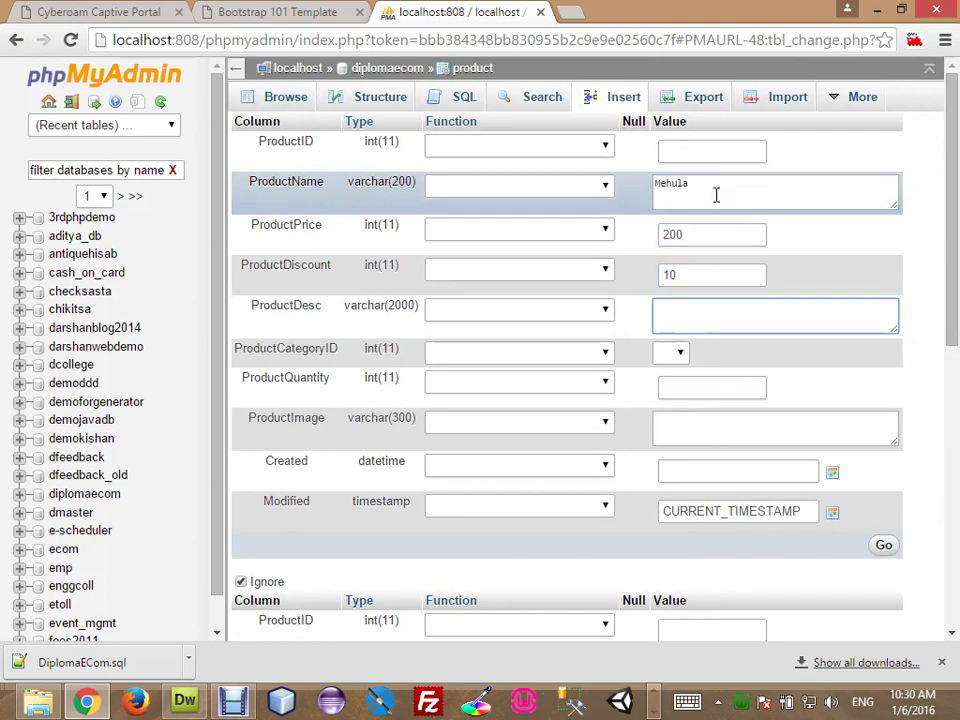
Step: Fill in the product's description "shiva triology", ProductCategoryID 3, quantity 10 and image "asdfasdf"
{"action": "type", "text": "shiva triology"}
{"action": "key", "text": "Tab"}
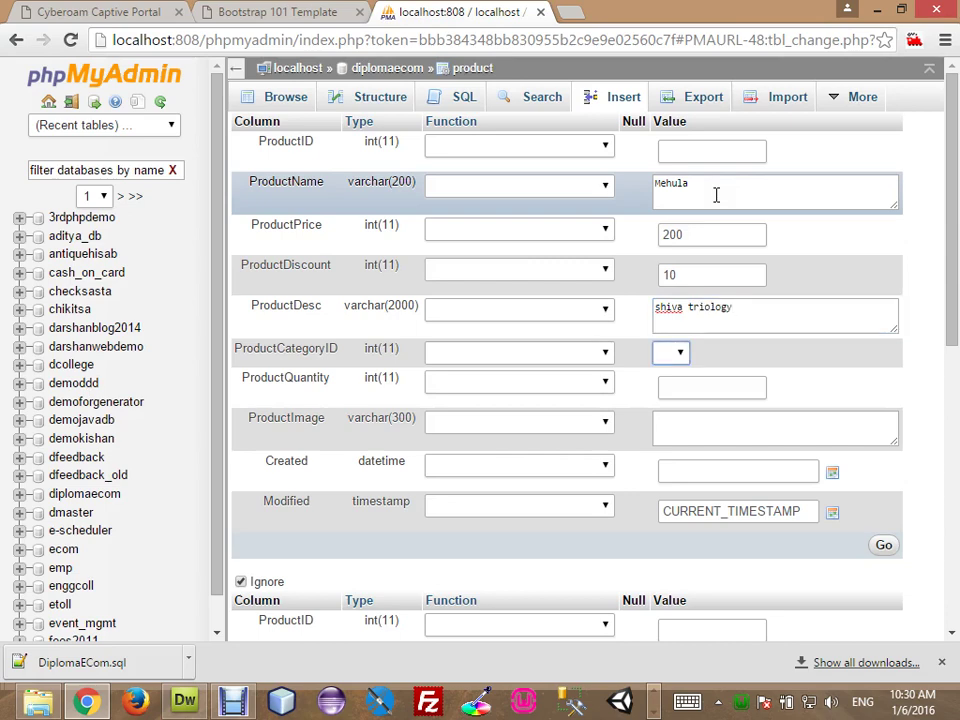
{"action": "key", "text": "2"}
{"action": "key", "text": "3"}
{"action": "key", "text": "Tab"}
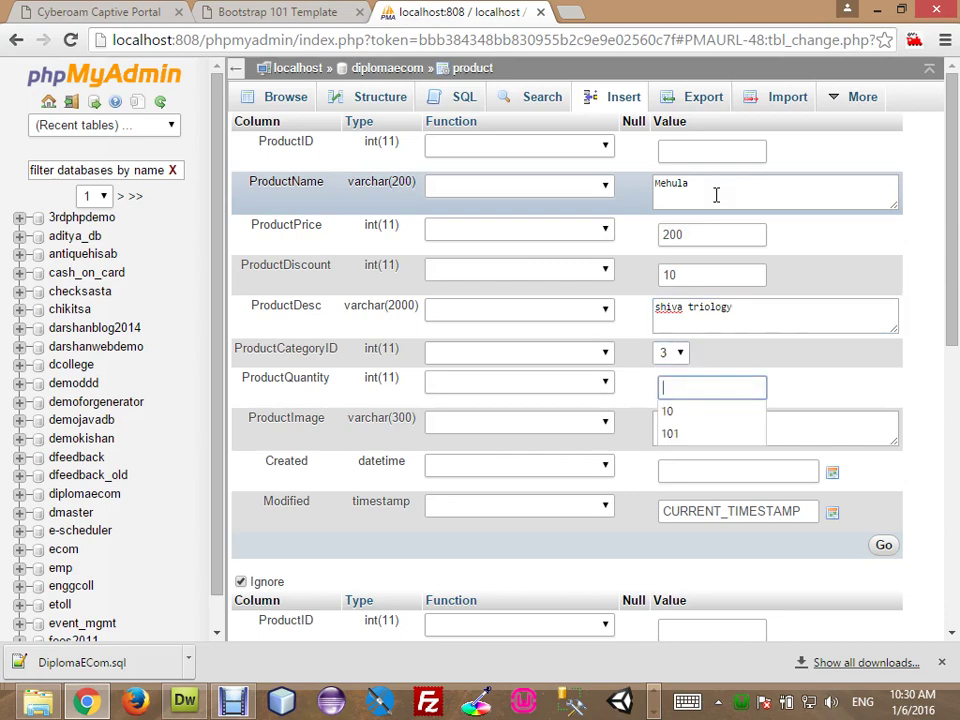
{"action": "key", "text": "Down"}
{"action": "key", "text": "Tab"}
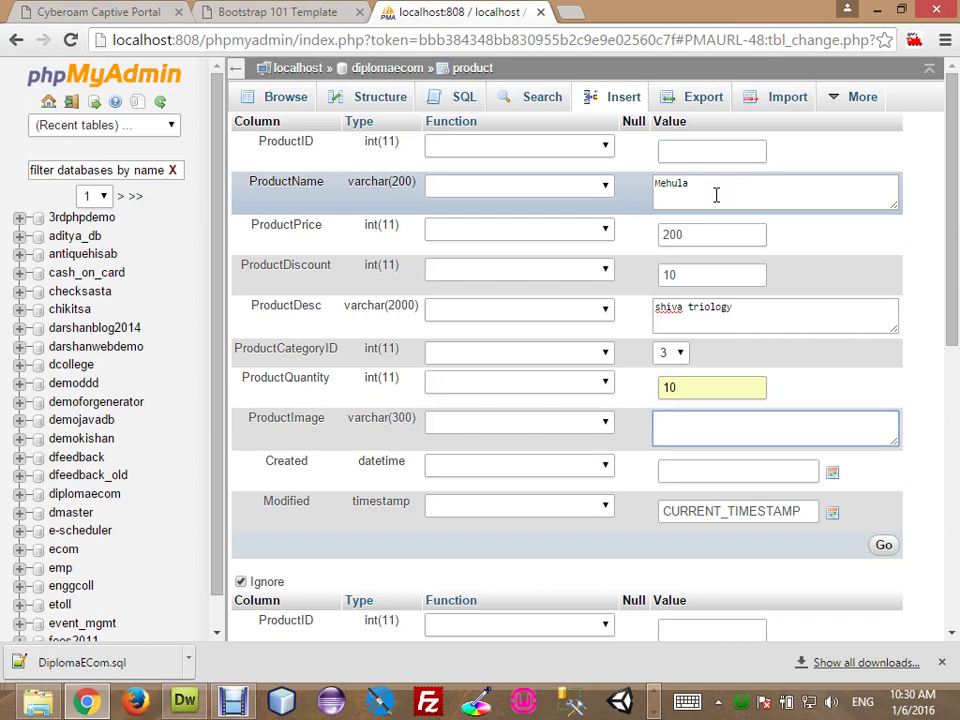
{"action": "type", "text": "asdfasdf"}
{"action": "key", "text": "Tab"}
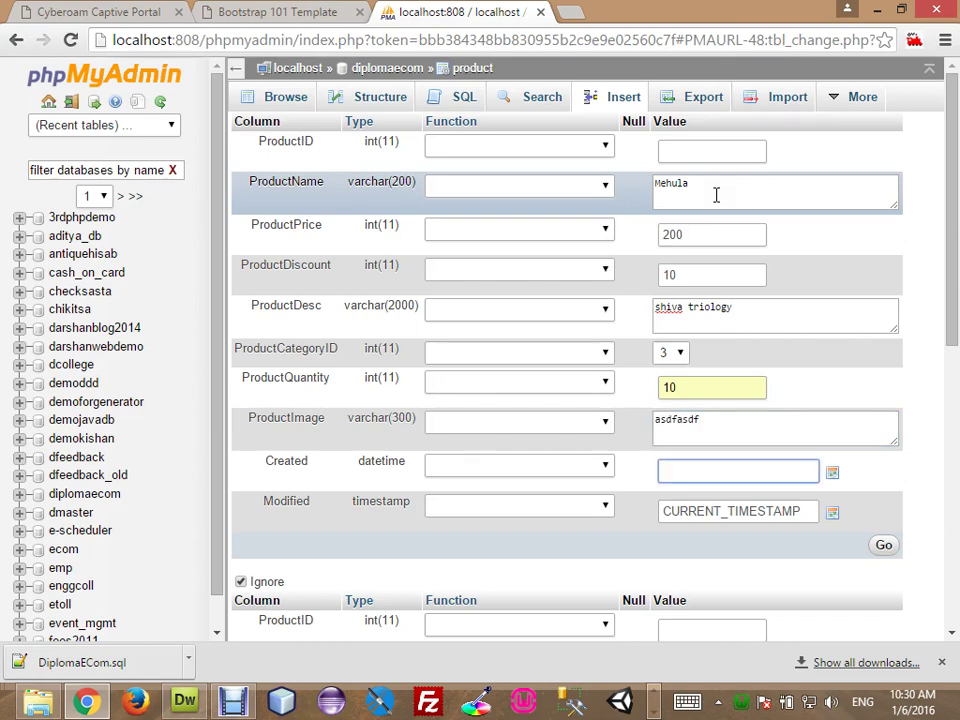
{"action": "left_click", "coordinate": [831, 472]}
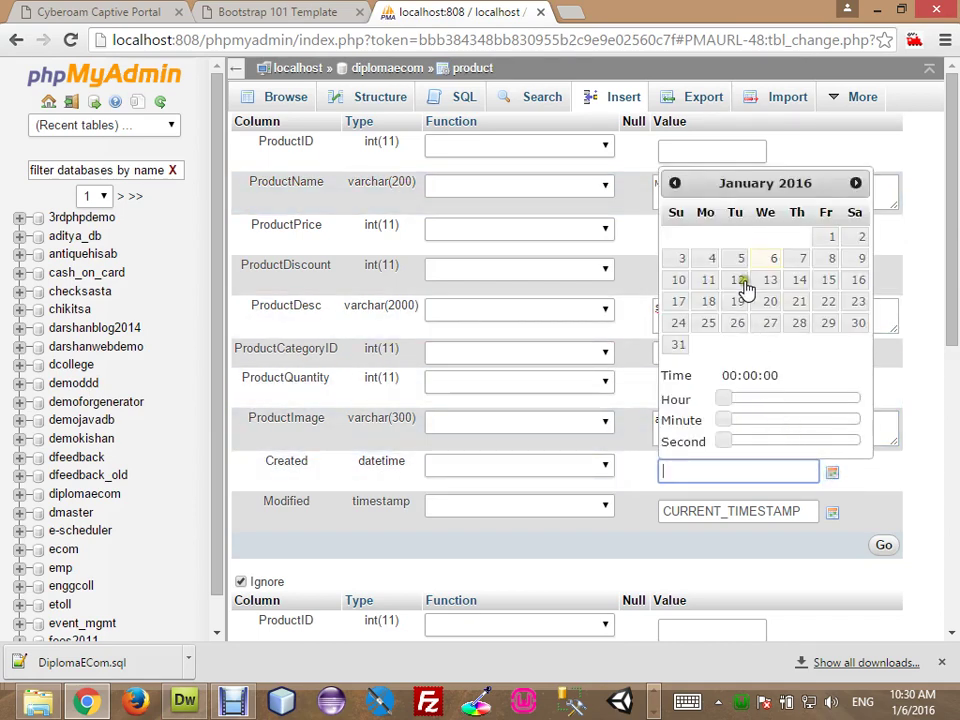
{"action": "left_click", "coordinate": [744, 284]}
{"action": "left_click", "coordinate": [850, 499]}
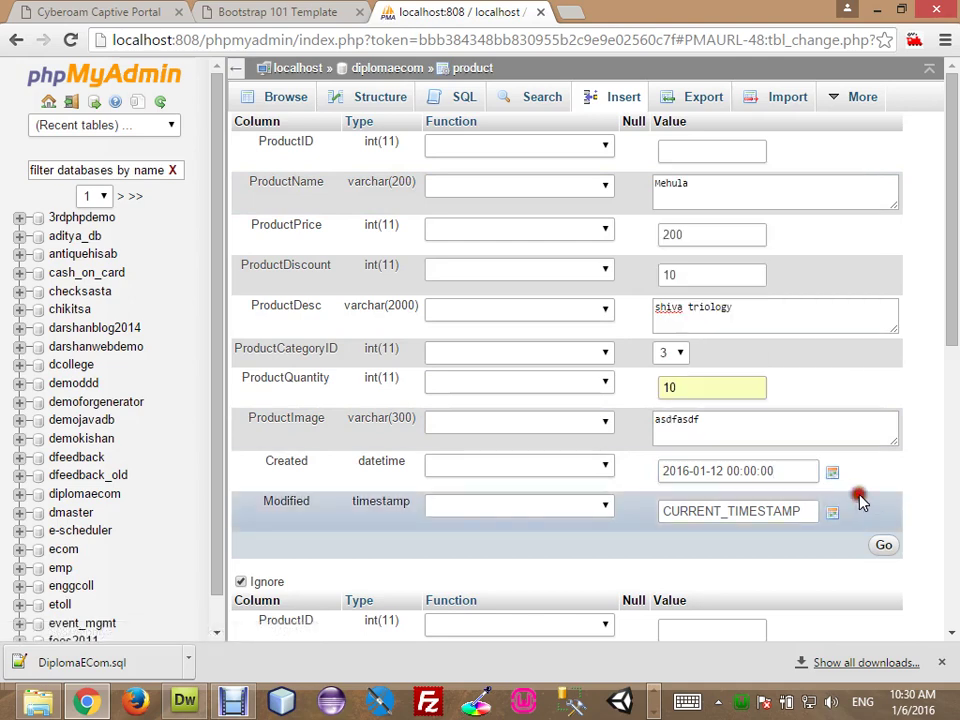
{"action": "left_click", "coordinate": [888, 548]}
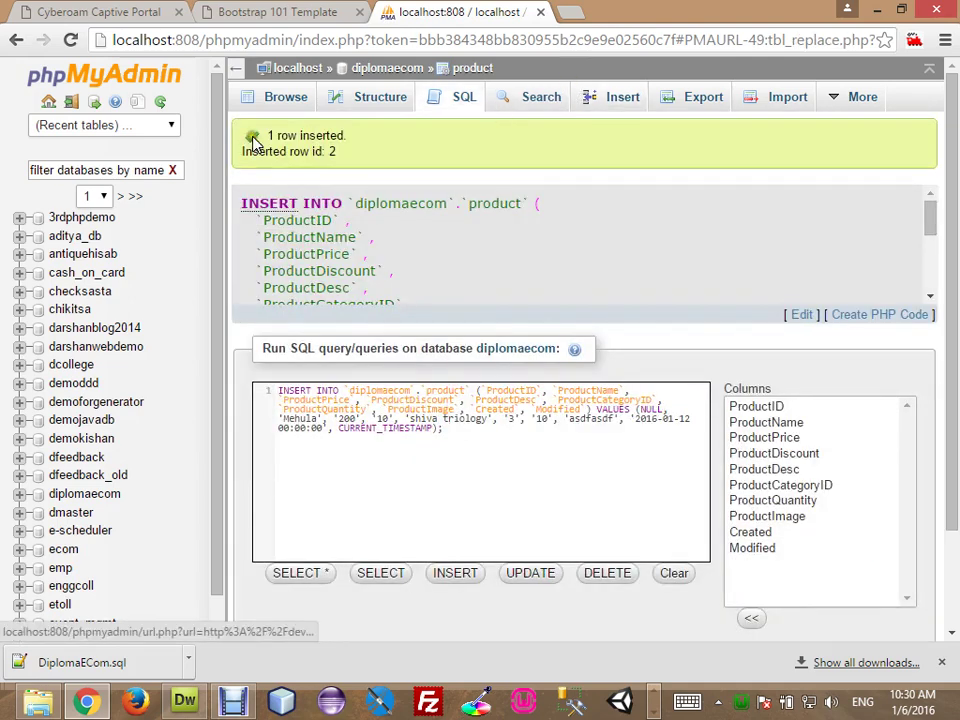
{"action": "left_click", "coordinate": [280, 96]}
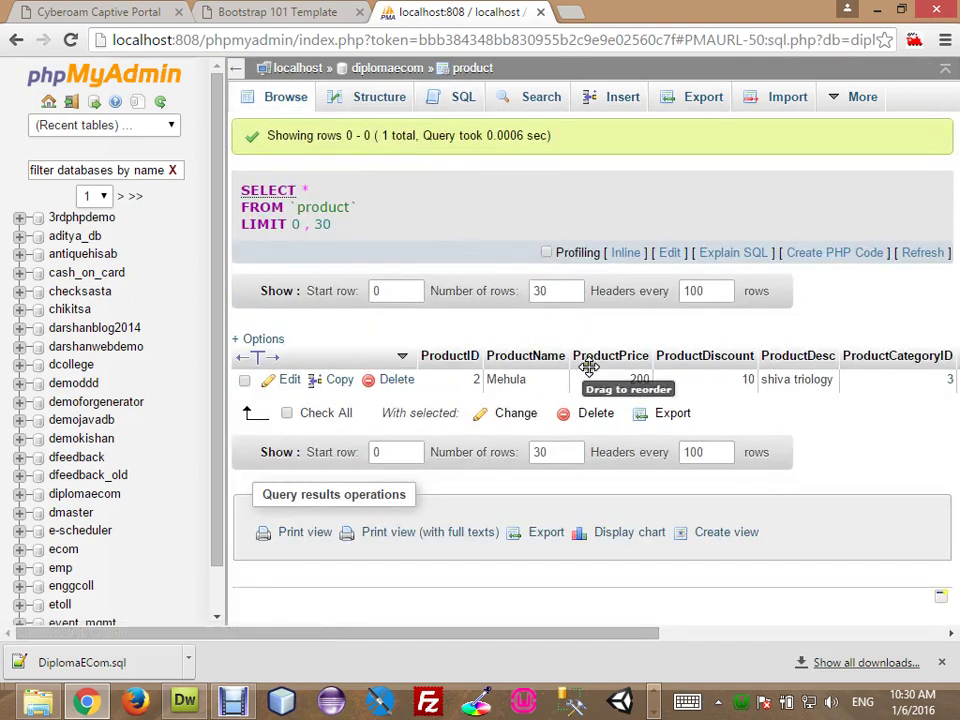
{"action": "left_click_drag", "start_coordinate": [615, 636], "coordinate": [818, 677]}
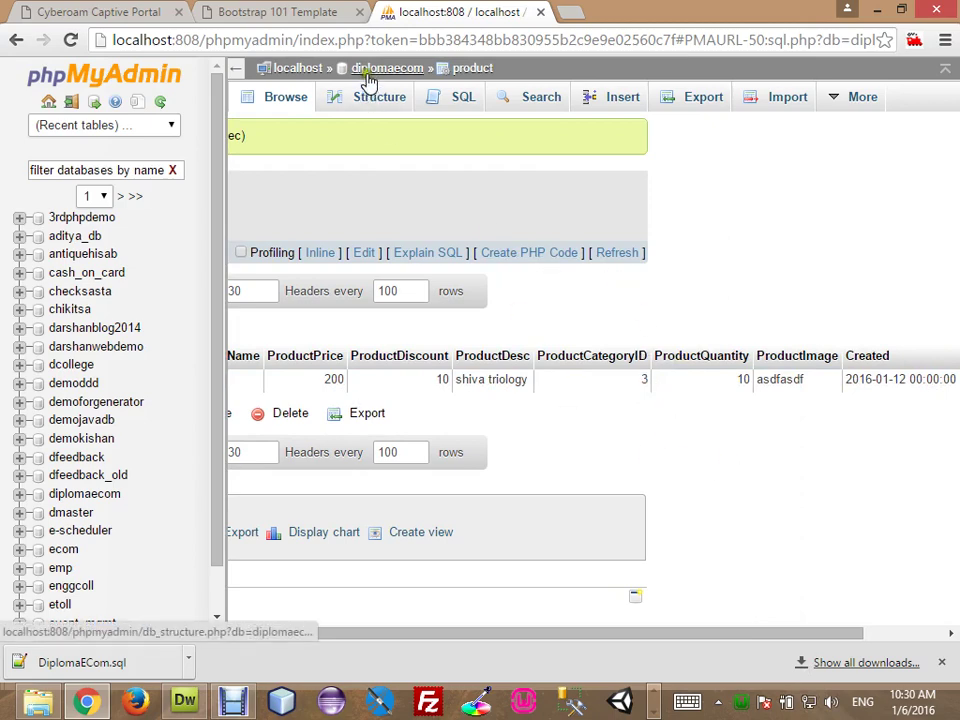
Step: Run SELECT * FROM `product` without a WHERE clause and view the ProductCategoryID column in the result
{"action": "left_click", "coordinate": [465, 109]}
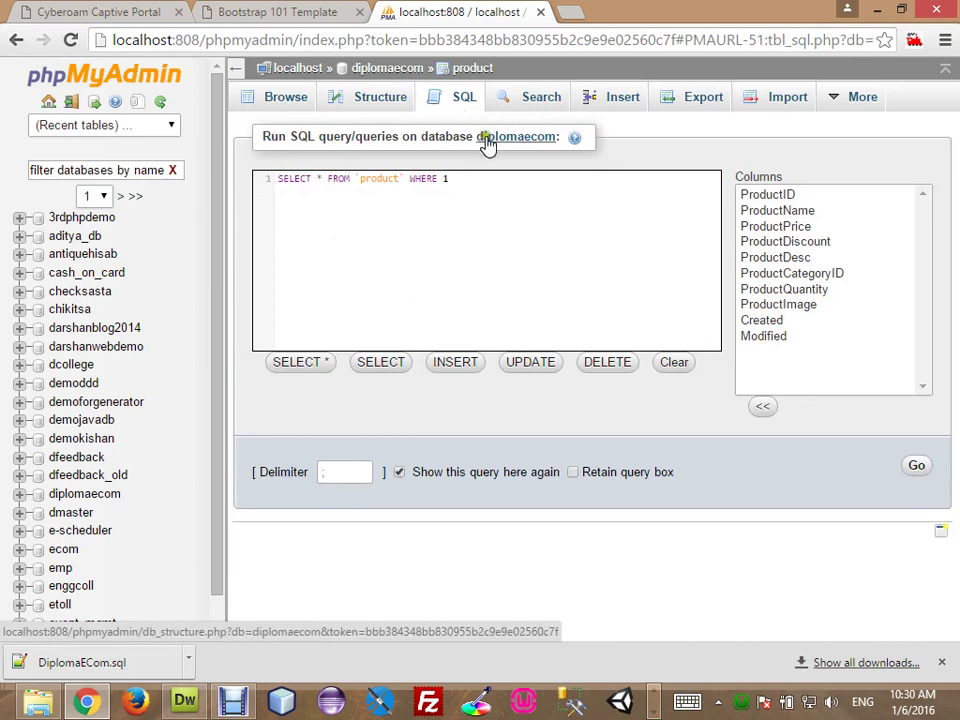
{"action": "left_click", "coordinate": [438, 180]}
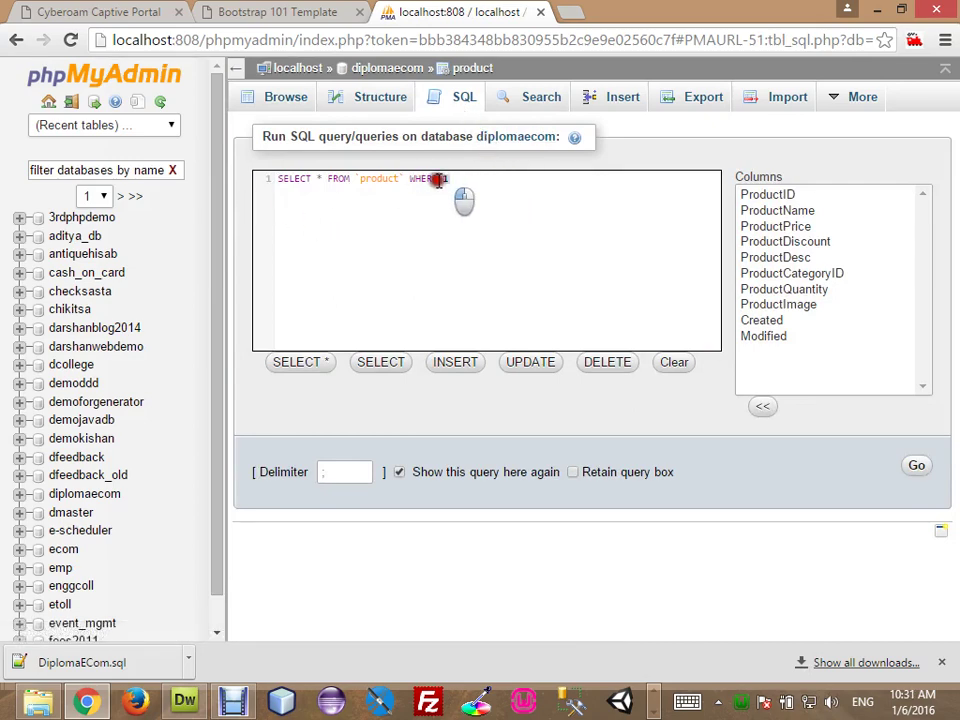
{"action": "left_click_drag", "start_coordinate": [449, 180], "coordinate": [409, 180]}
{"action": "key", "text": "BackSpace"}
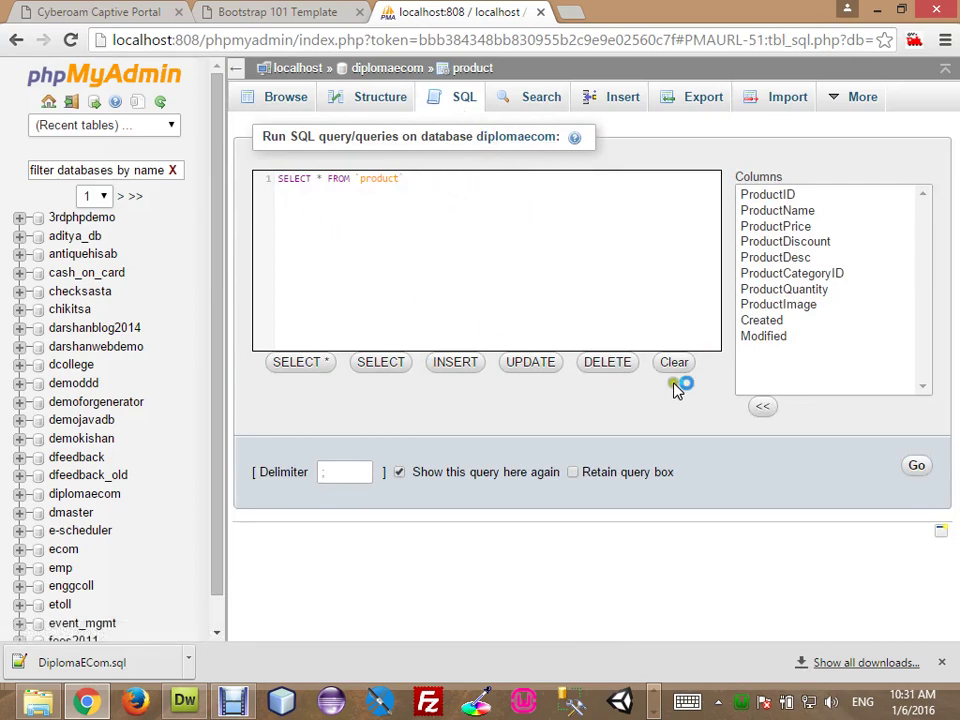
{"action": "left_click", "coordinate": [910, 471]}
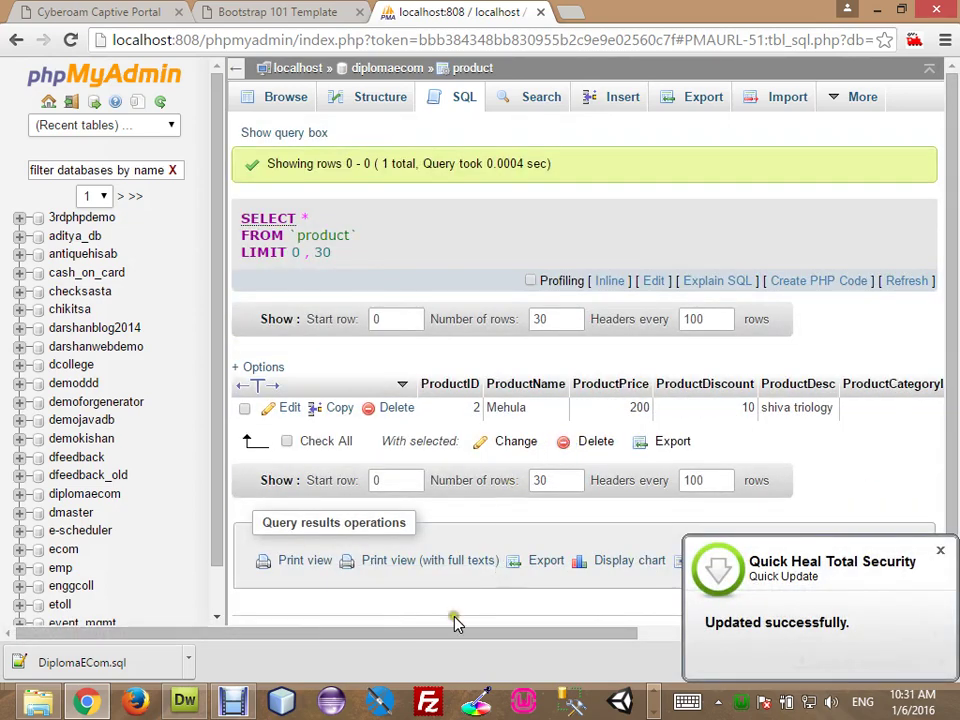
{"action": "left_click_drag", "start_coordinate": [450, 634], "coordinate": [885, 588]}
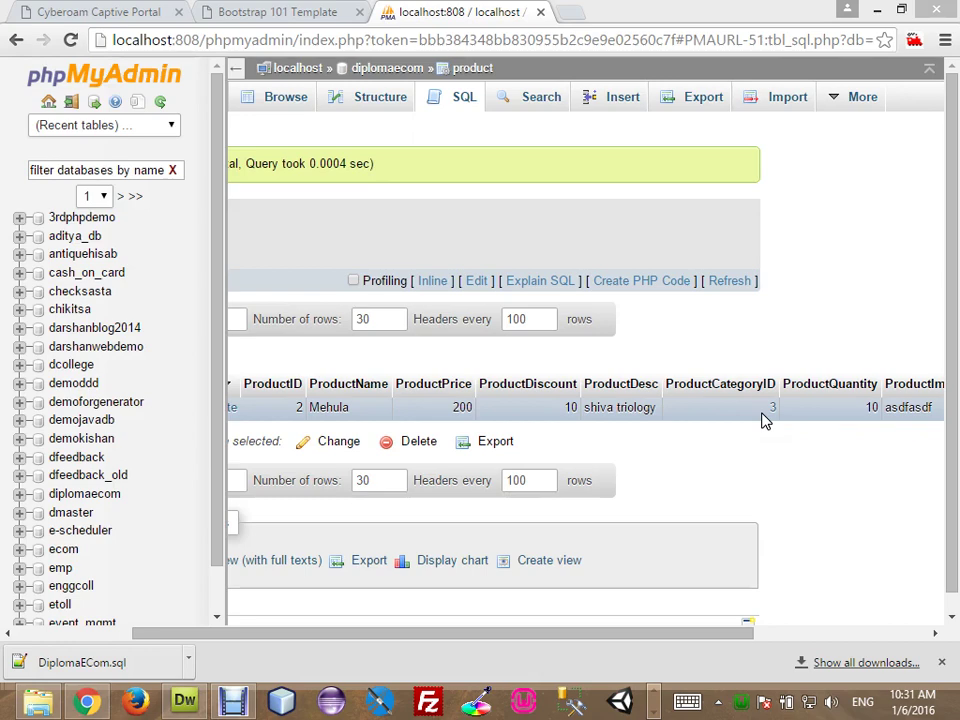
Step: Start a new SQL query on the product table, removing the WHERE clause and the asterisk from the default SELECT statement
{"action": "left_click", "coordinate": [437, 97]}
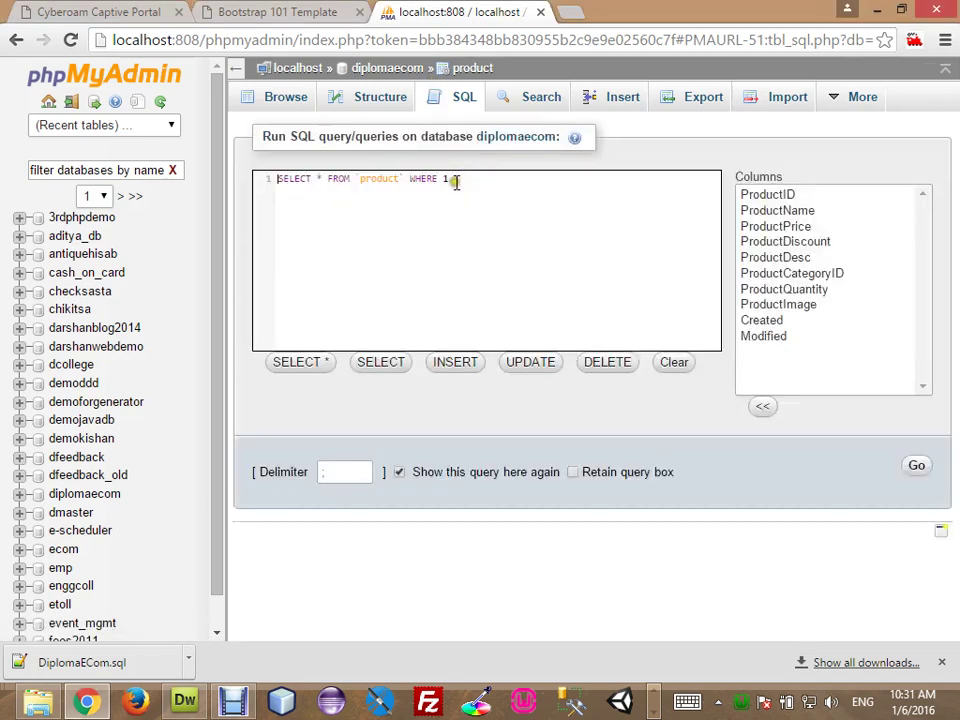
{"action": "left_click", "coordinate": [455, 180]}
{"action": "key", "text": "BackSpace"}
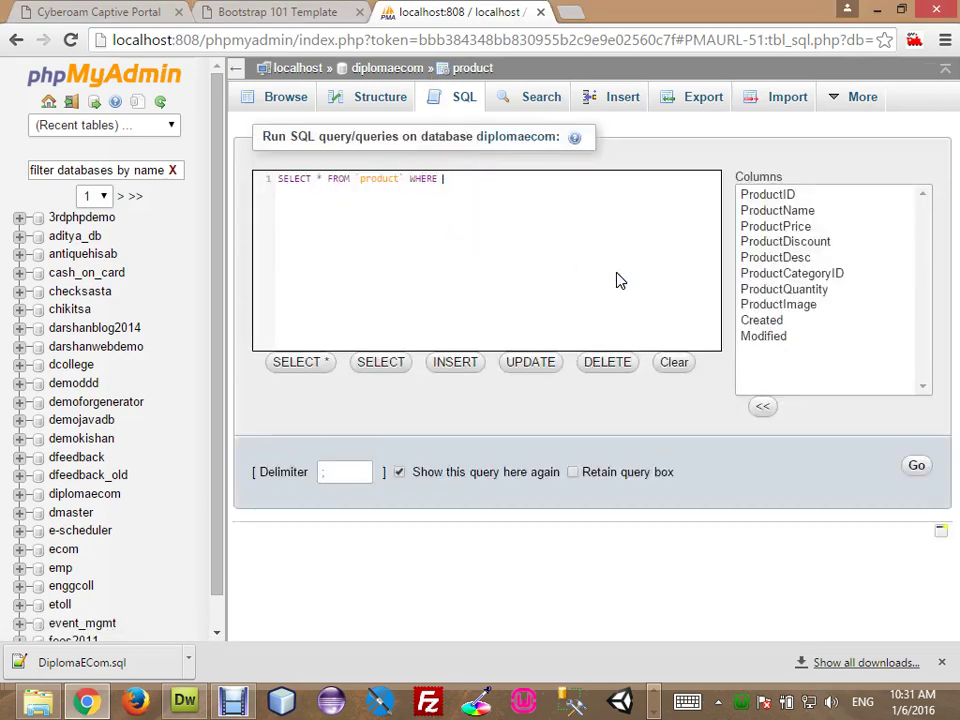
{"action": "key", "text": "BackSpace"}
{"action": "key", "text": "BackSpace"}
{"action": "key", "text": "BackSpace"}
{"action": "key", "text": "BackSpace"}
{"action": "key", "text": "BackSpace"}
{"action": "key", "text": "Home"}
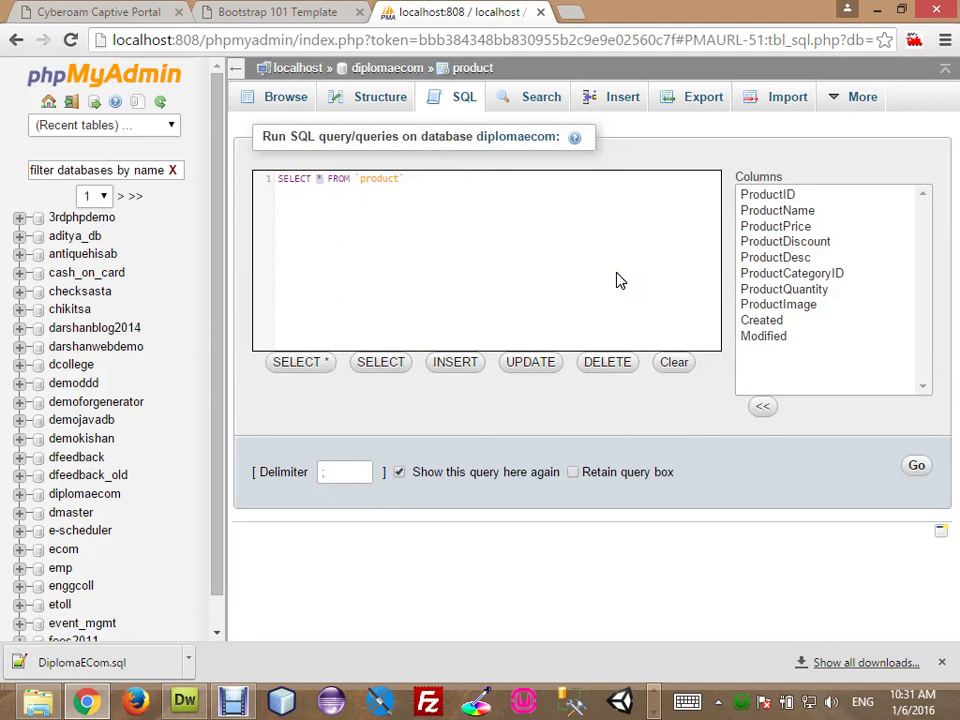
{"action": "key", "text": "Delete"}
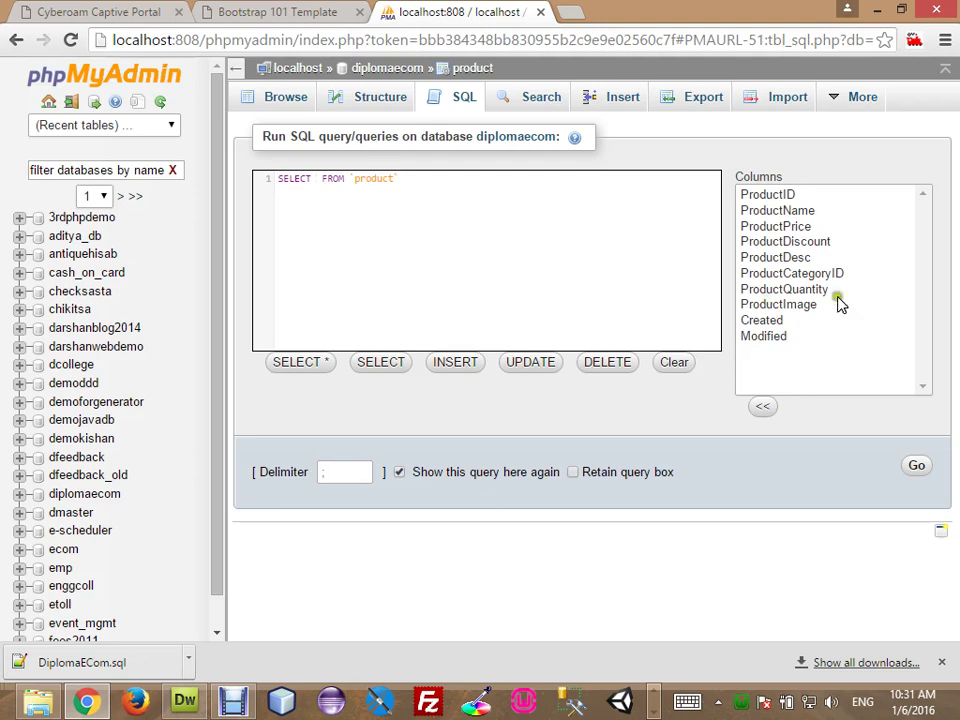
Step: Add the ProductName and ProductCategoryID columns to the SELECT statement and run the query
{"action": "double_click", "coordinate": [820, 211]}
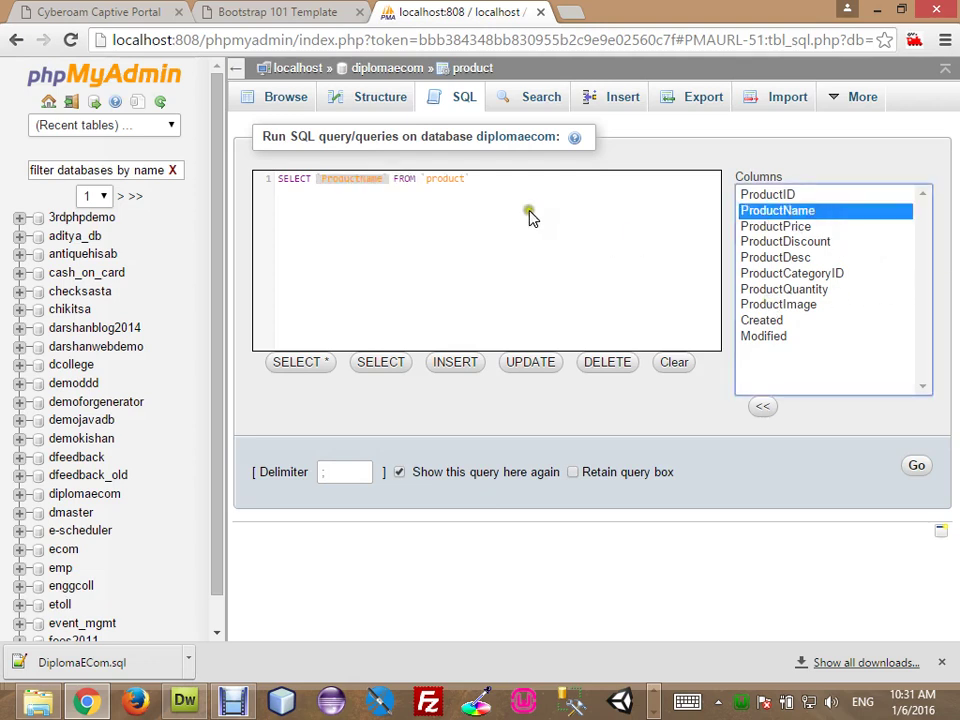
{"action": "left_click", "coordinate": [392, 180]}
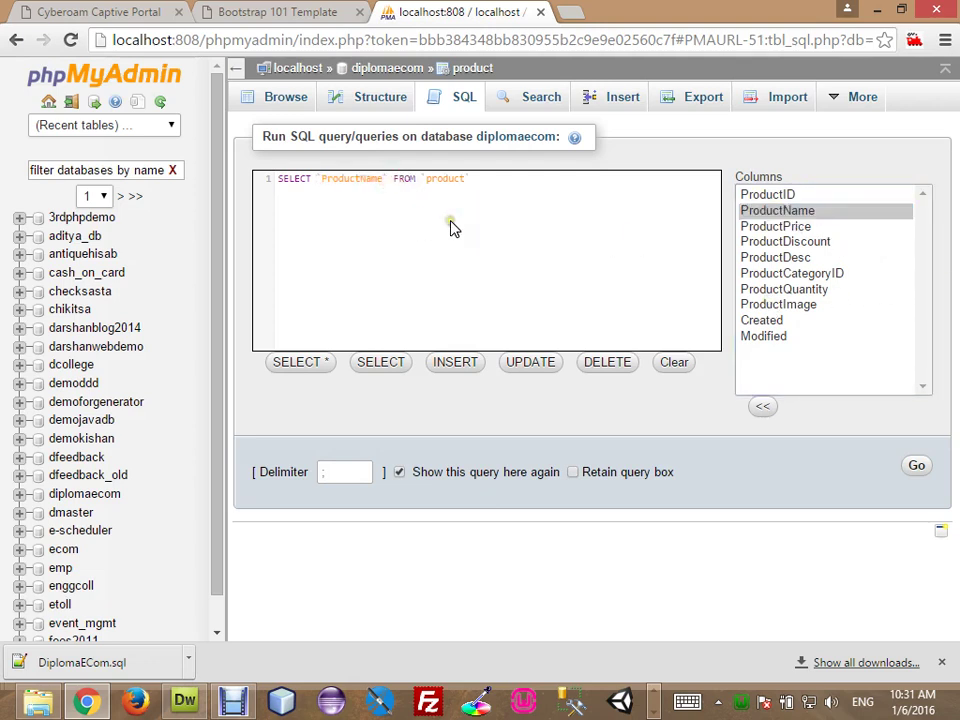
{"action": "double_click", "coordinate": [756, 273]}
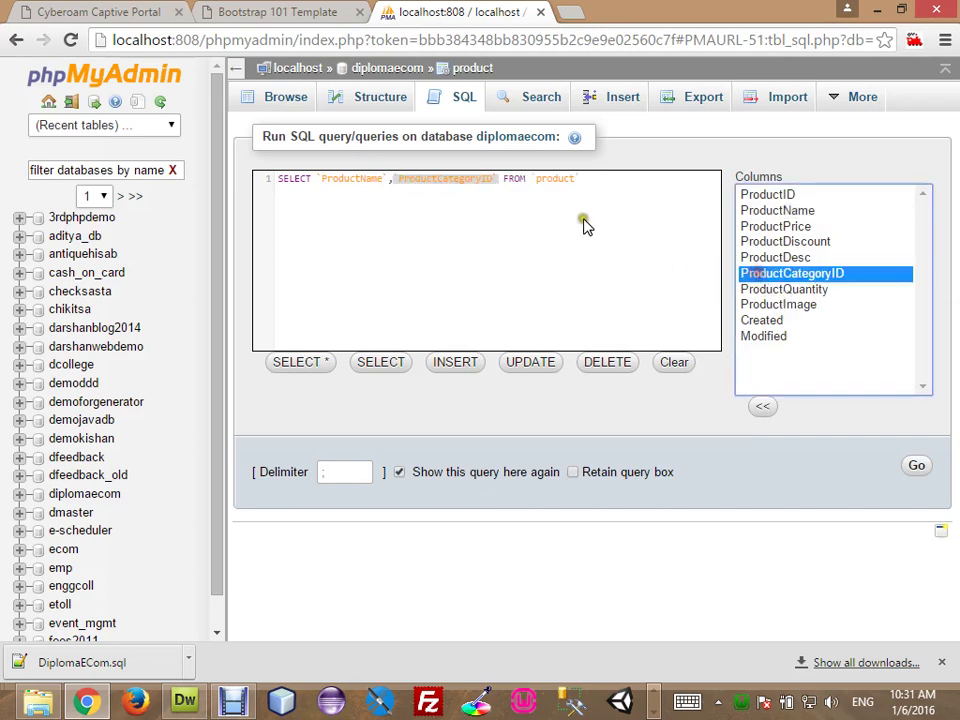
{"action": "left_click", "coordinate": [503, 183]}
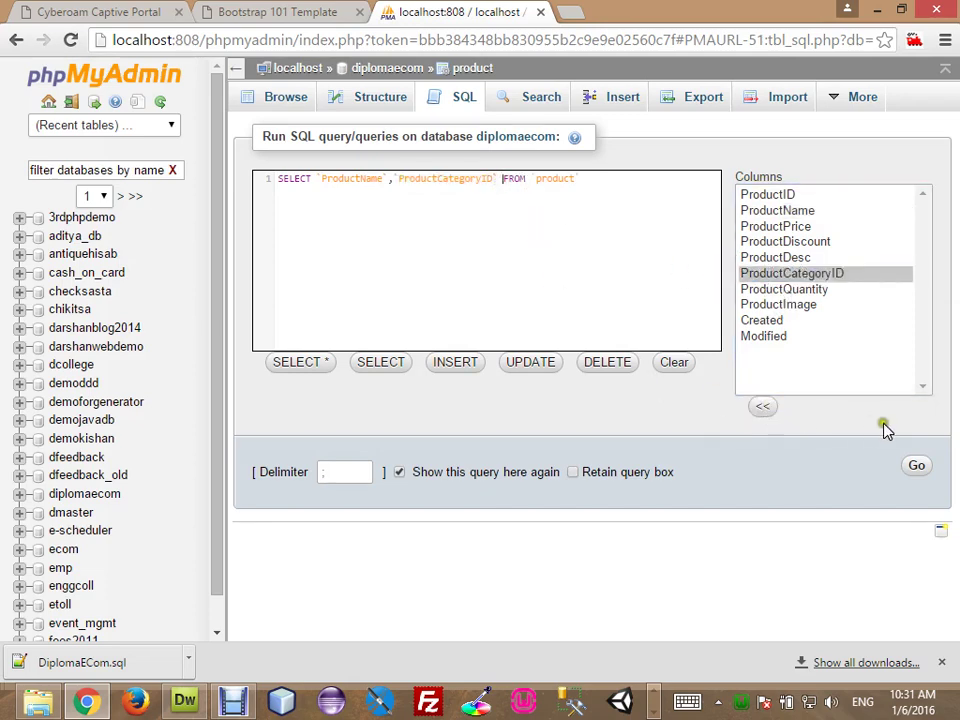
{"action": "left_click", "coordinate": [913, 466]}
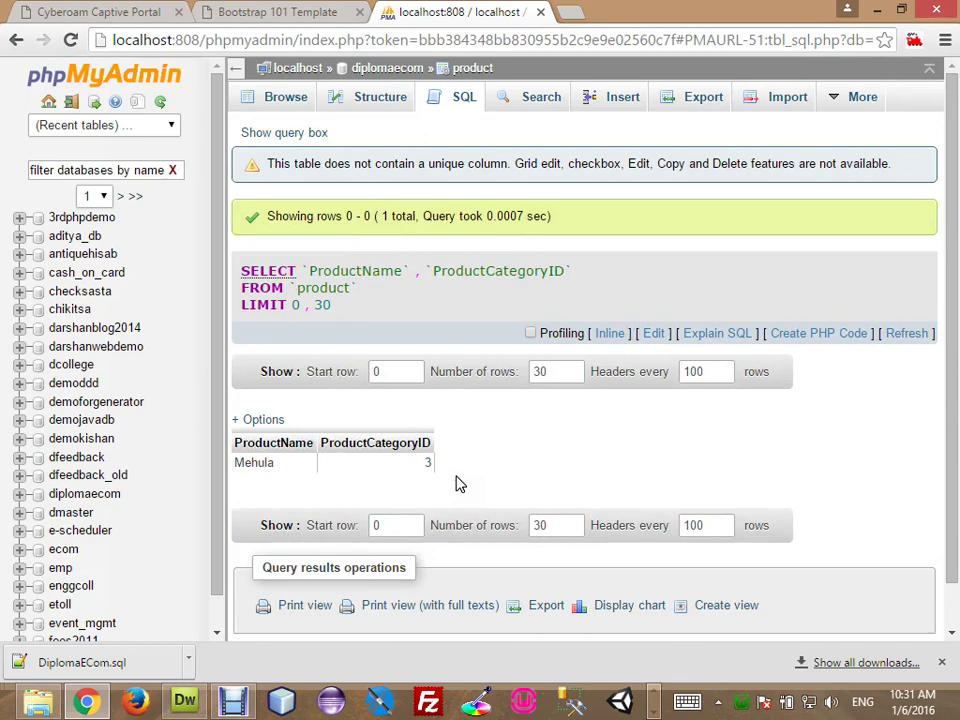
Step: Start another SQL query on product, replacing the default WHERE clause with the table alias p
{"action": "left_click", "coordinate": [442, 104]}
{"action": "left_click", "coordinate": [440, 212]}
{"action": "key", "text": "BackSpace"}
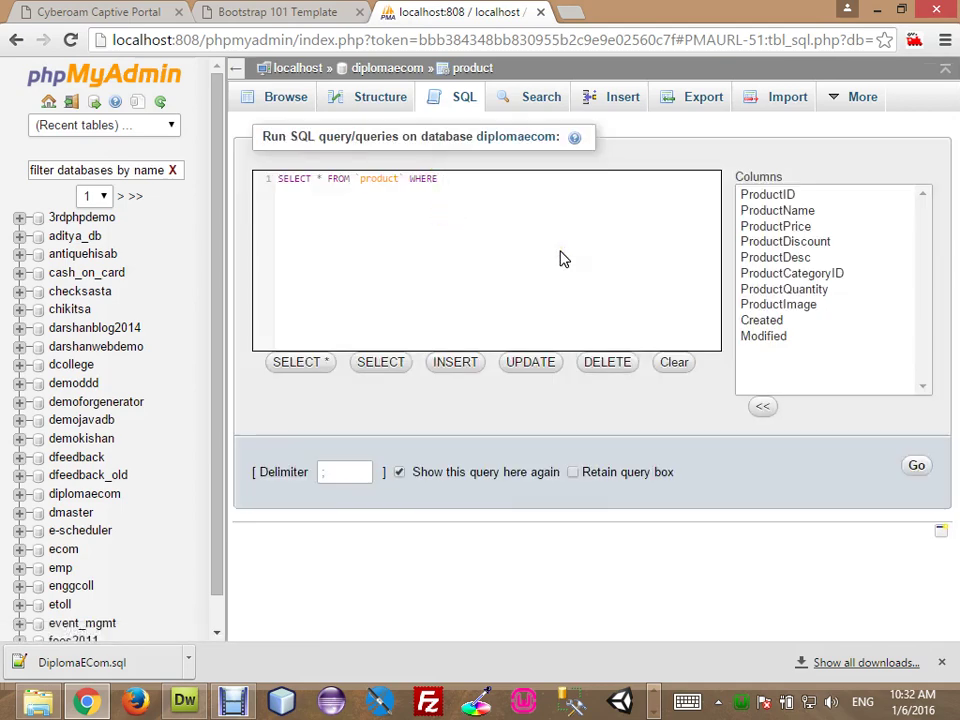
{"action": "key", "text": "BackSpace"}
{"action": "key", "text": "BackSpace"}
{"action": "key", "text": "BackSpace"}
{"action": "key", "text": "BackSpace"}
{"action": "key", "text": "BackSpace"}
{"action": "key", "text": "BackSpace"}
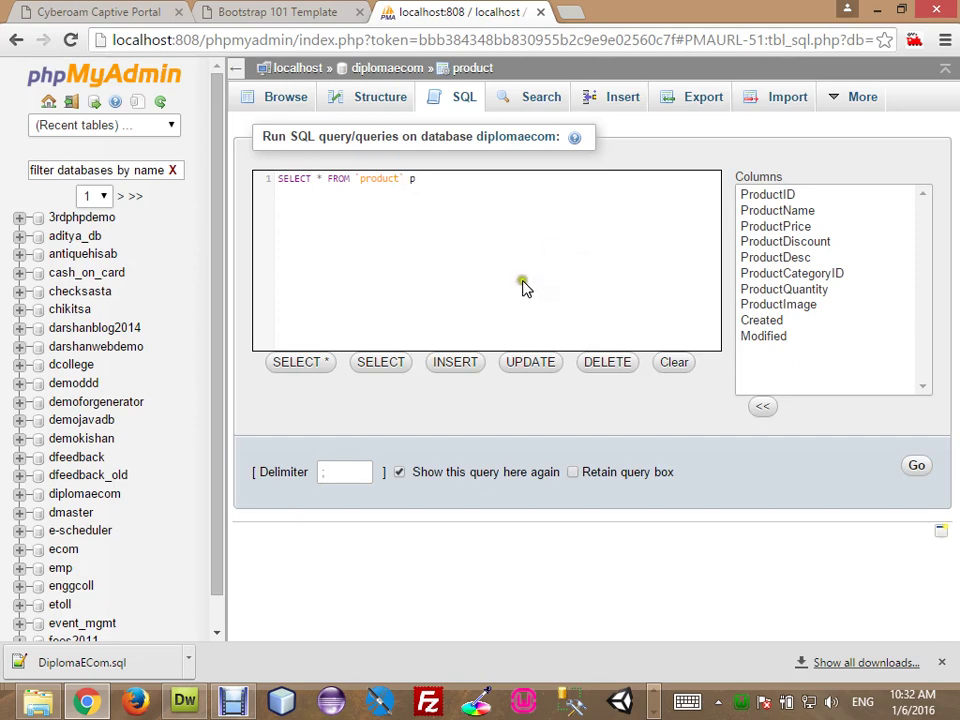
Step: Magnify the screen to 200% with the Windows Magnifier and close the Ease of Access Center
{"action": "key", "text": "super+u"}
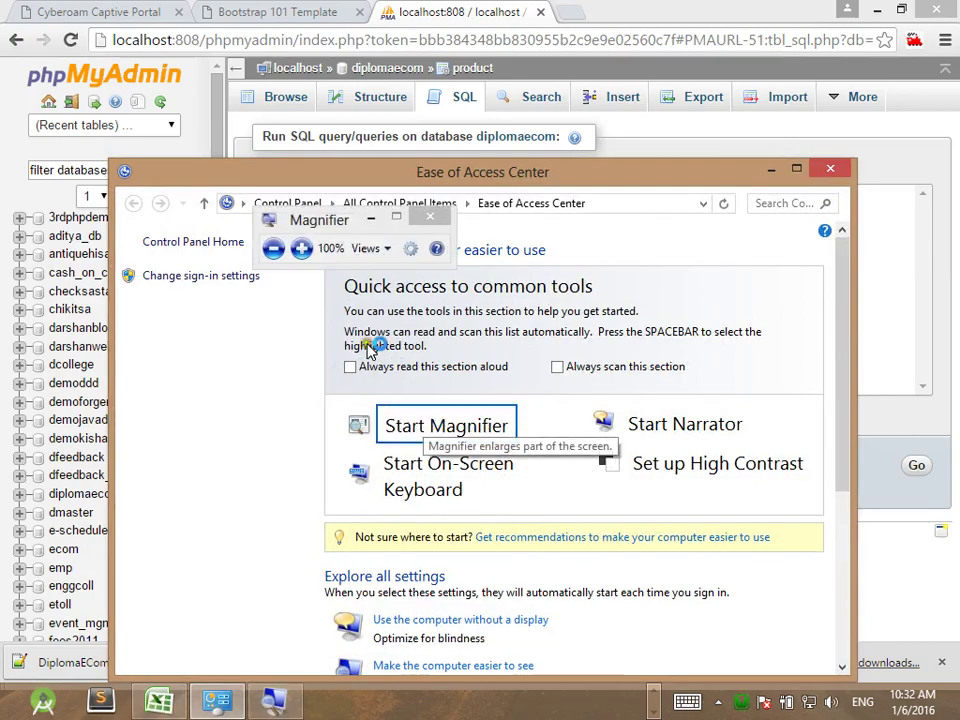
{"action": "left_click", "coordinate": [301, 248]}
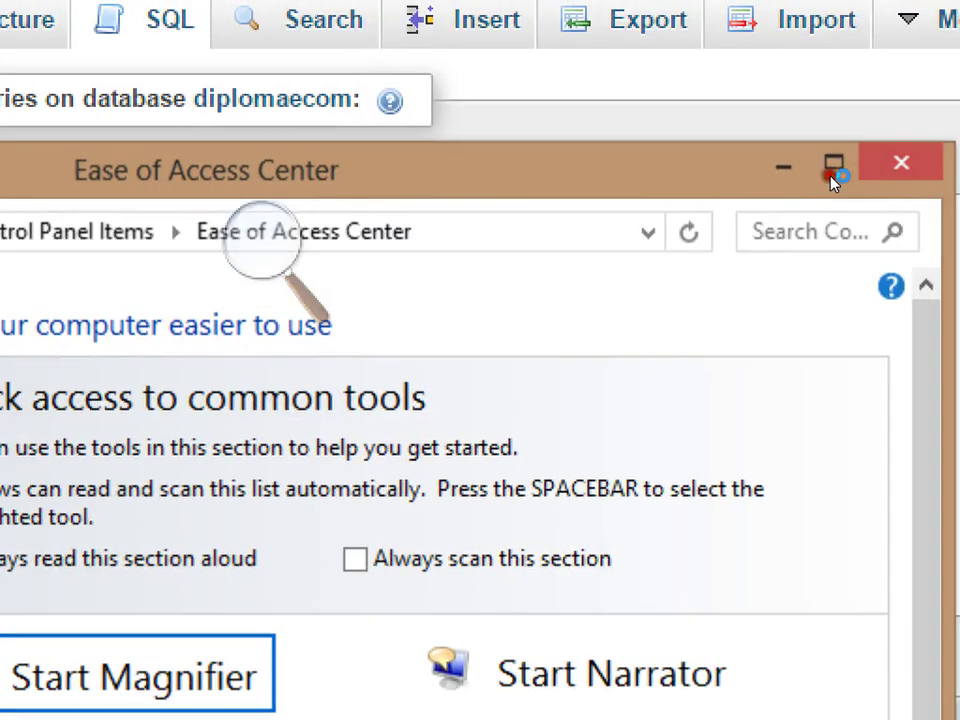
{"action": "left_click", "coordinate": [901, 163]}
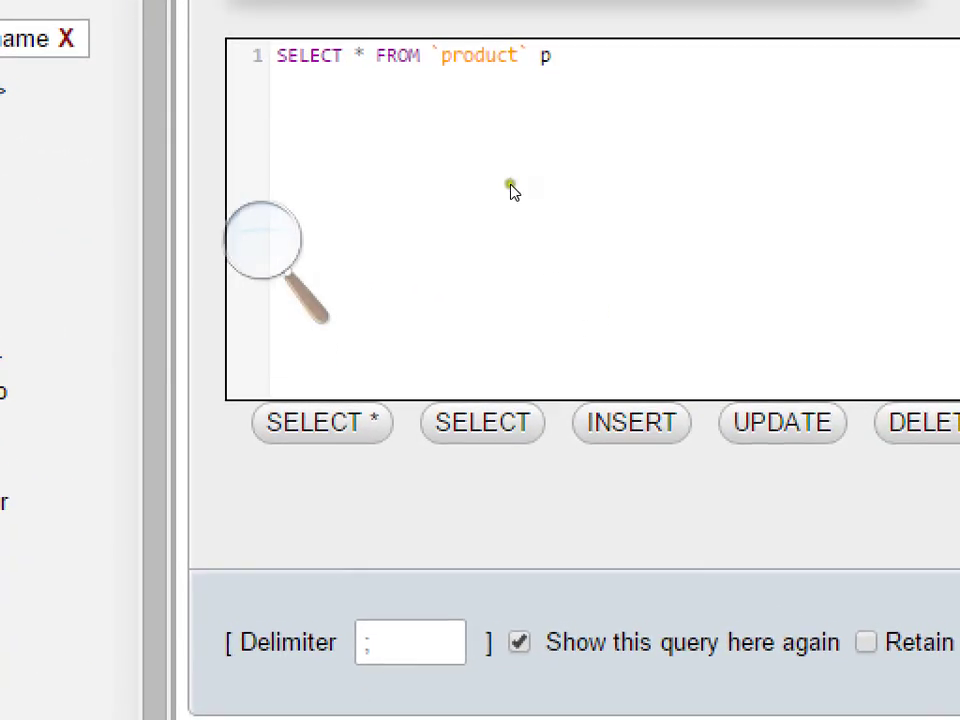
Step: Add the category table with the alias c to the FROM clause after product p and run the query
{"action": "left_click", "coordinate": [474, 218]}
{"action": "type", "text": ","}
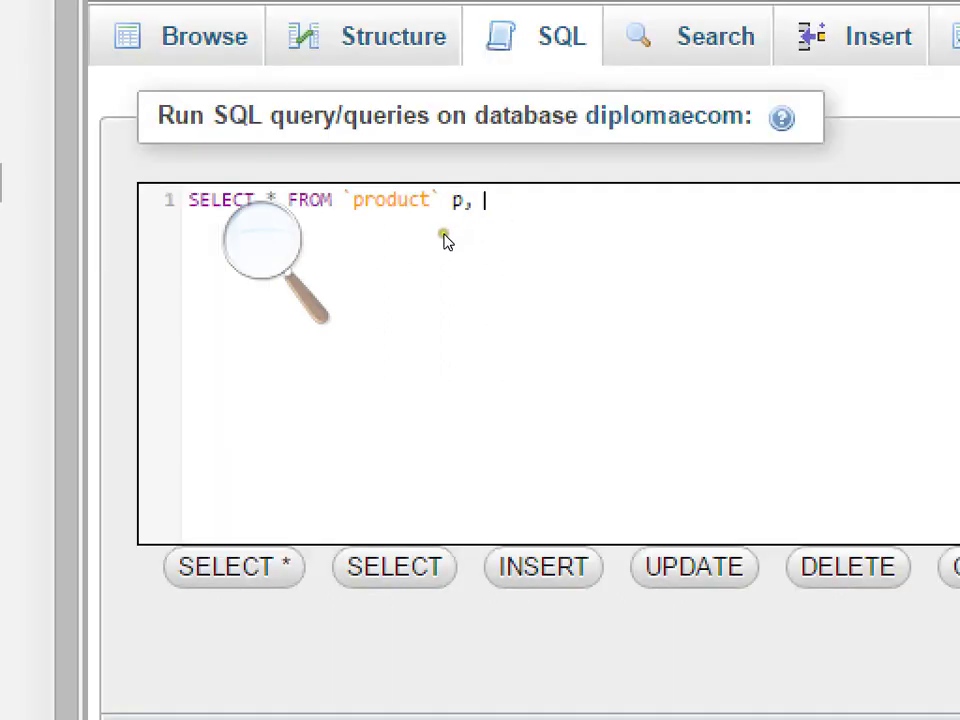
{"action": "left_click", "coordinate": [321, 200]}
{"action": "left_click_drag", "start_coordinate": [321, 197], "coordinate": [321, 348]}
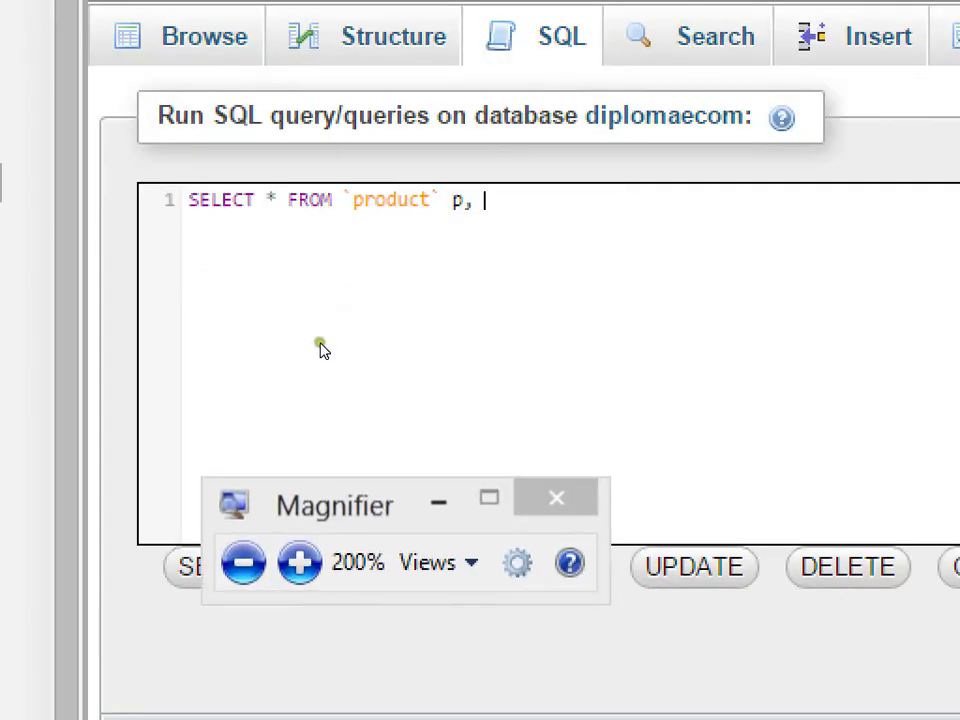
{"action": "left_click", "coordinate": [486, 178]}
{"action": "type", "text": "category c"}
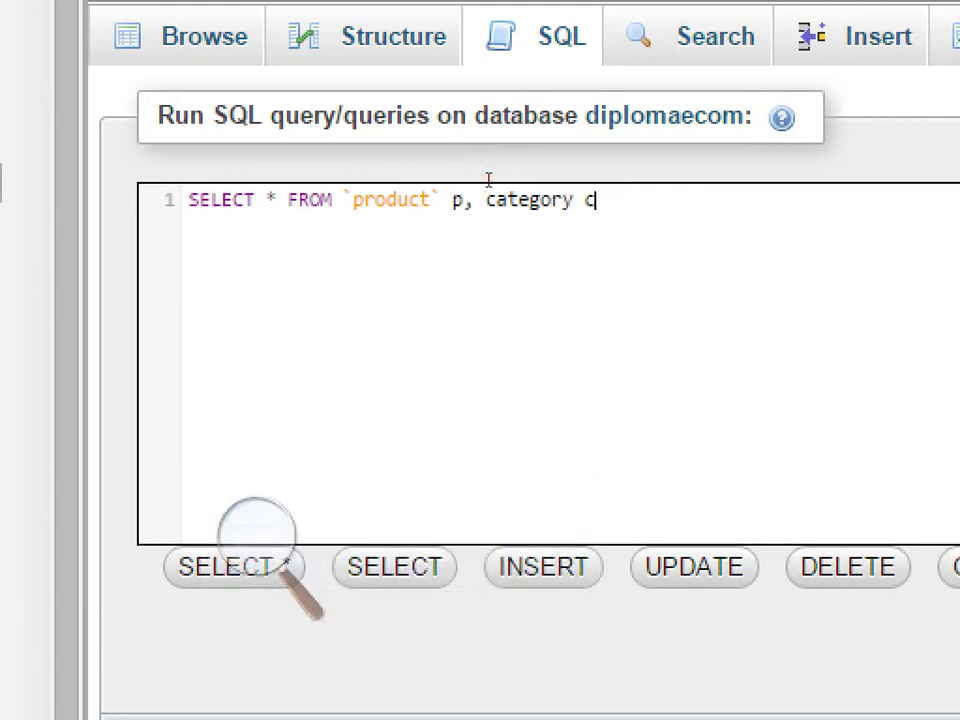
{"action": "type", "text": ";"}
{"action": "key", "text": "BackSpace"}
{"action": "triple_click", "coordinate": [480, 222]}
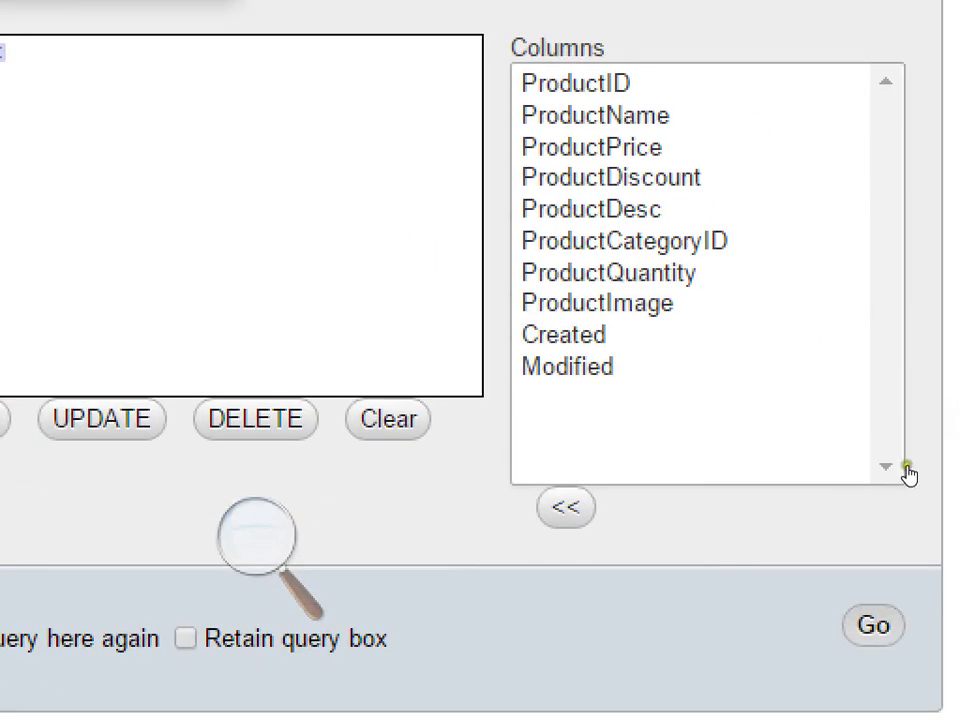
{"action": "key", "text": "ctrl+Return"}
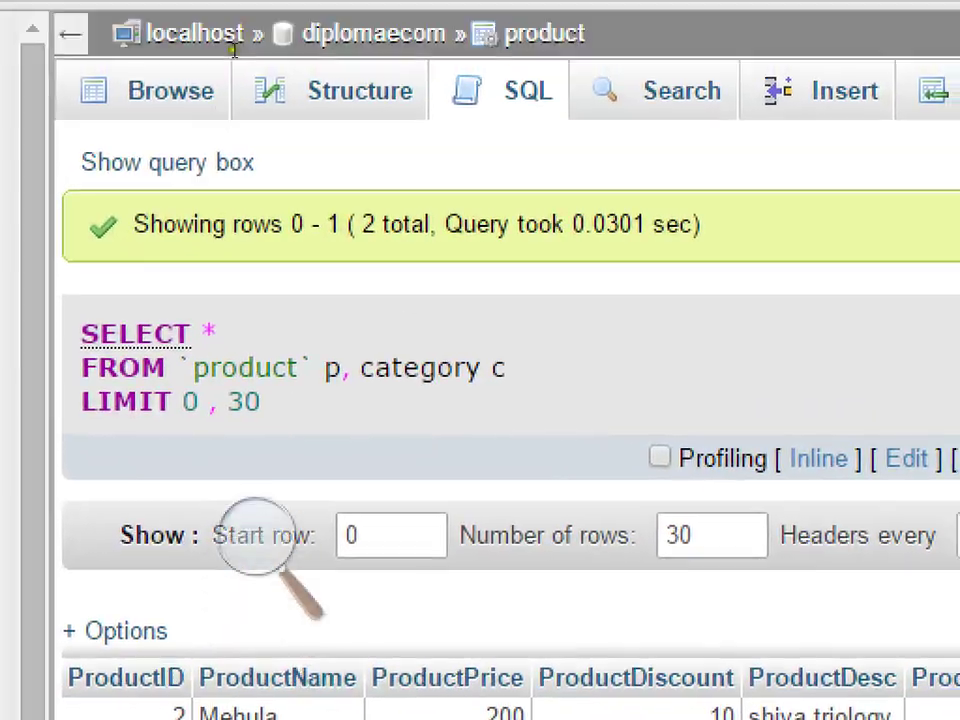
{"action": "scroll", "coordinate": [580, 637], "scroll_direction": "right", "scroll_amount": 10}
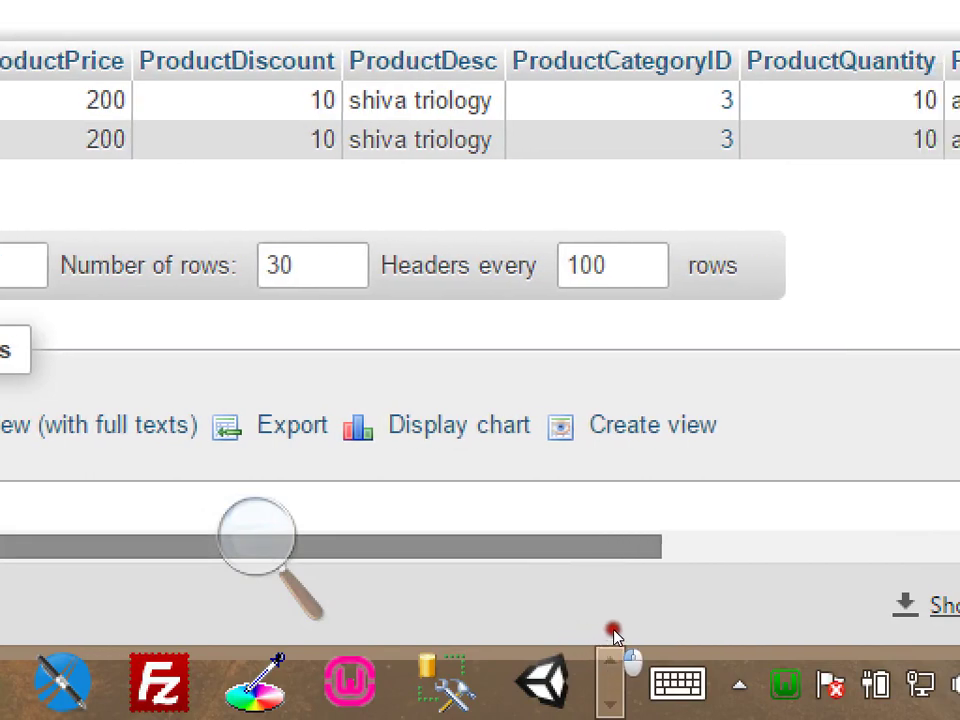
{"action": "left_click_drag", "start_coordinate": [820, 610], "coordinate": [925, 605]}
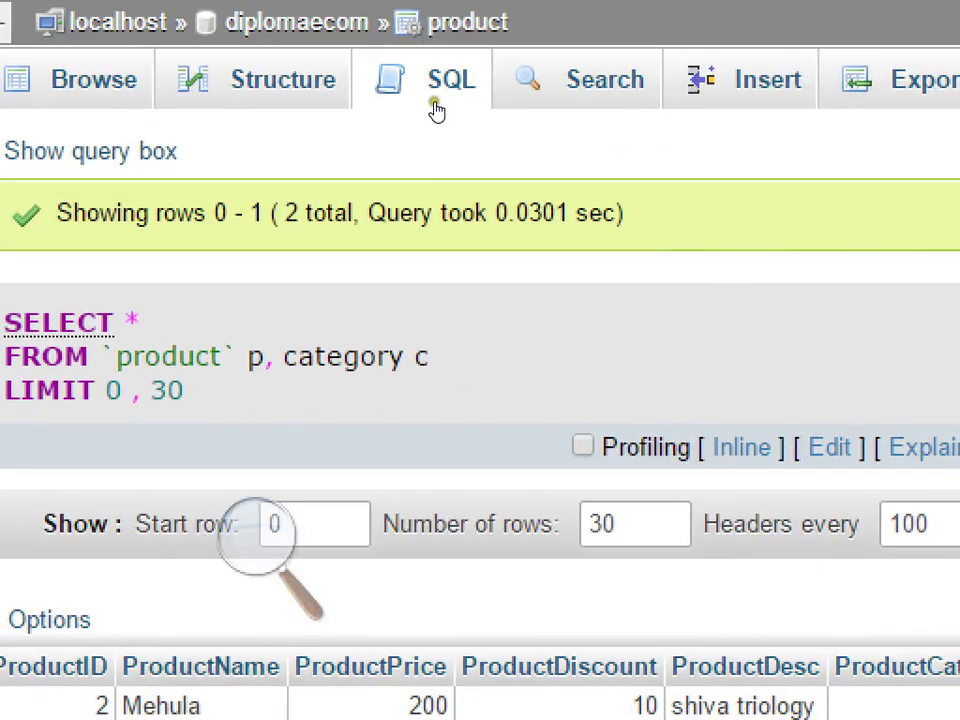
Step: Extend the query with the condition where p.`ProductCategoryID` = c.CategoryID
{"action": "left_click", "coordinate": [436, 110]}
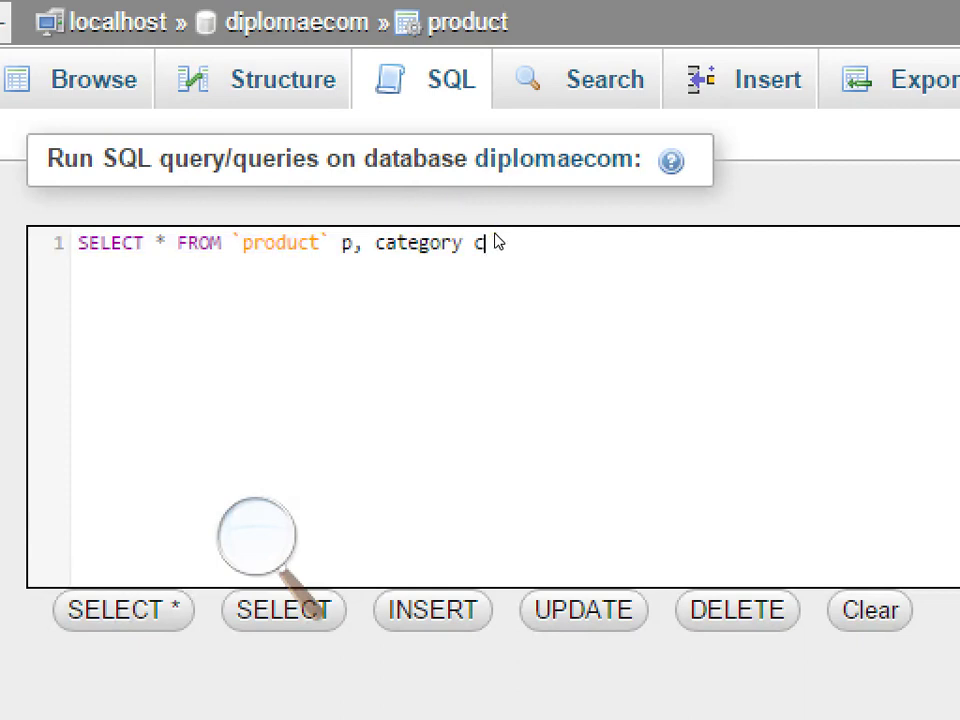
{"action": "type", "text": "where p."}
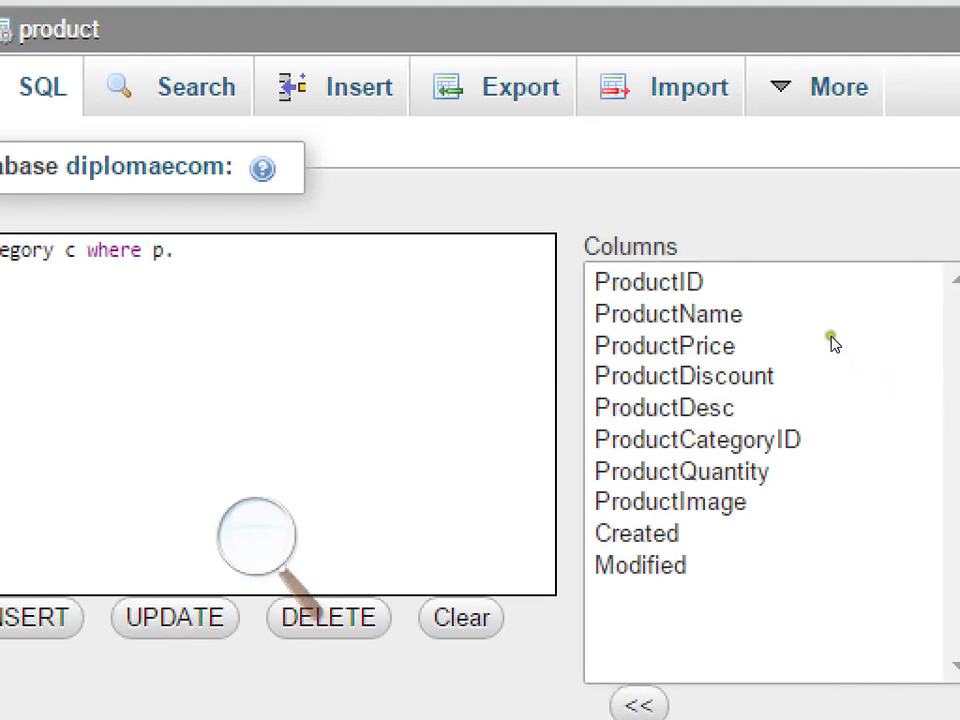
{"action": "left_click", "coordinate": [797, 281]}
{"action": "double_click", "coordinate": [797, 281]}
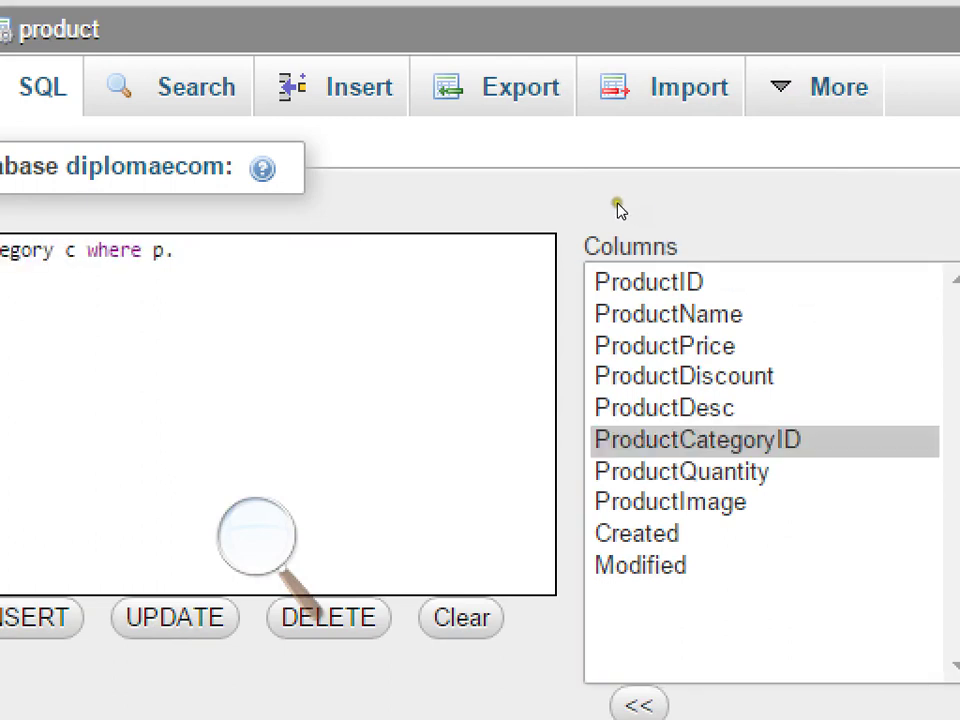
{"action": "double_click", "coordinate": [819, 274]}
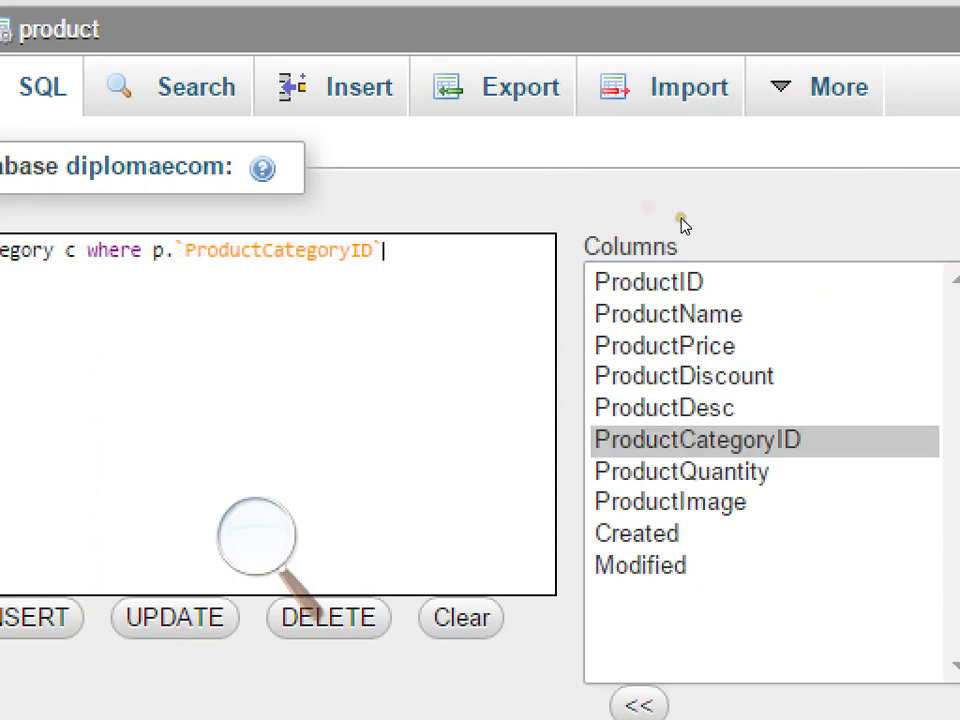
{"action": "type", "text": "= c.CategoryI"}
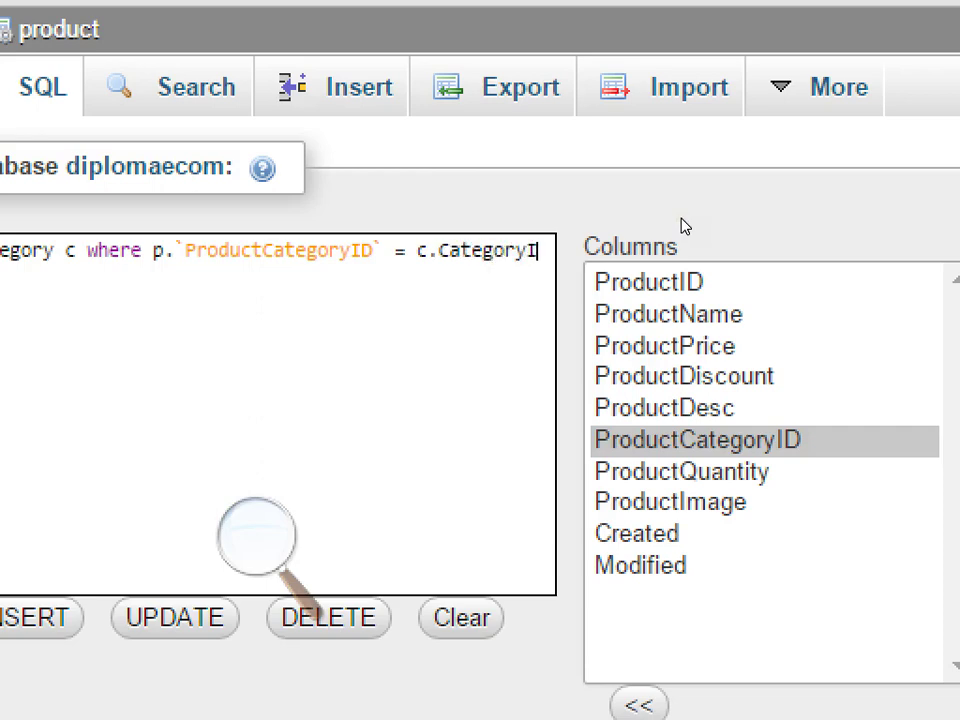
{"action": "type", "text": "D"}
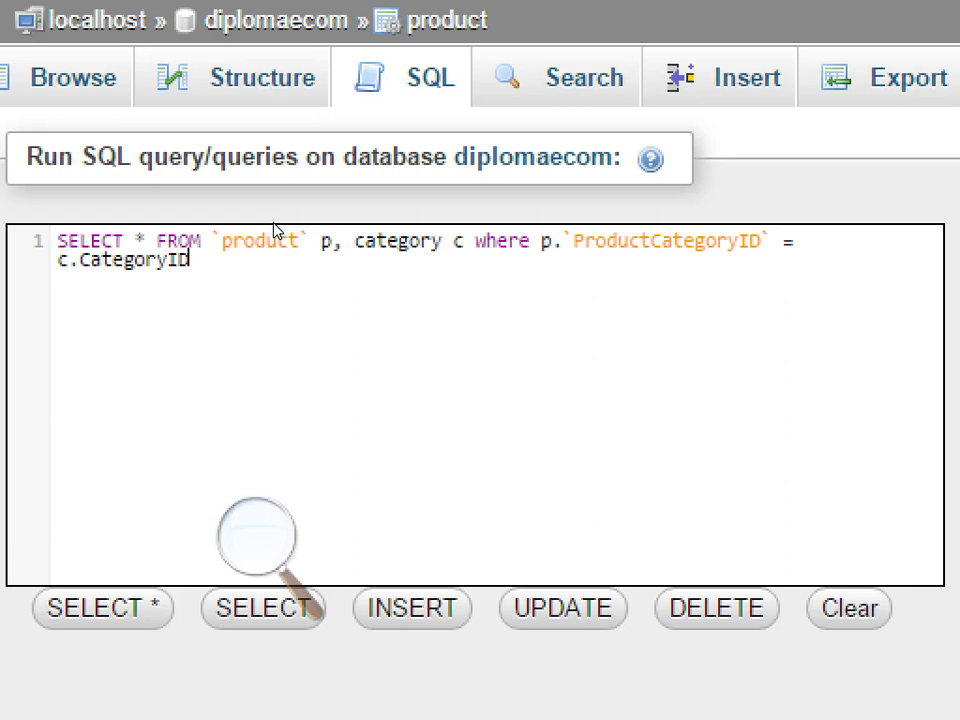
Step: Replace the asterisk in the SELECT statement with `ProductName` and CategoryName and run the joined query
{"action": "double_click", "coordinate": [321, 178]}
{"action": "key", "text": "Delete"}
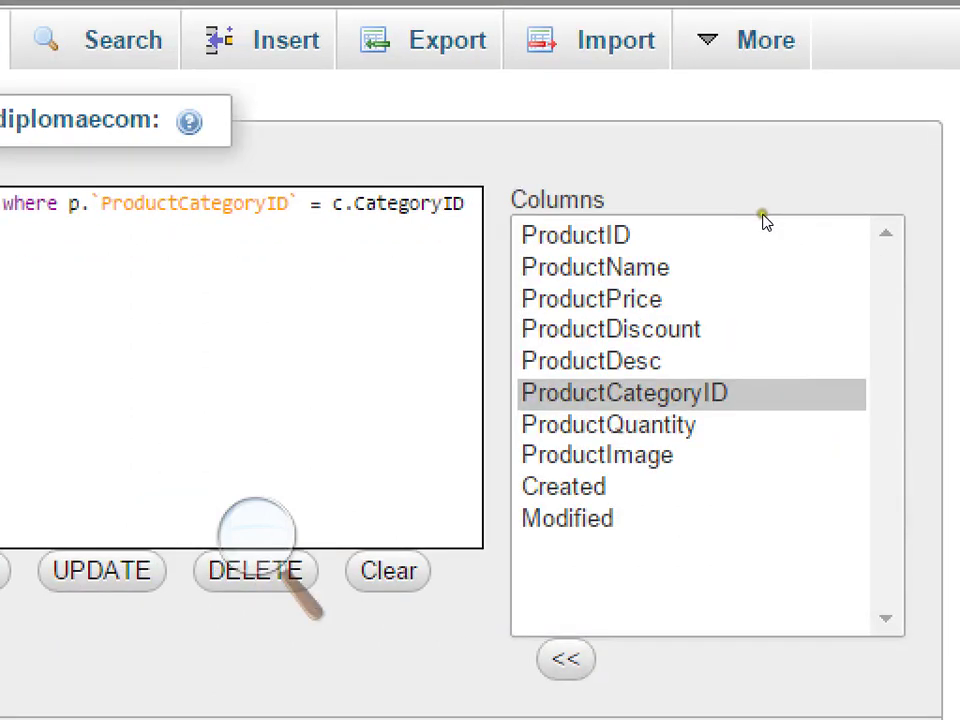
{"action": "double_click", "coordinate": [595, 267]}
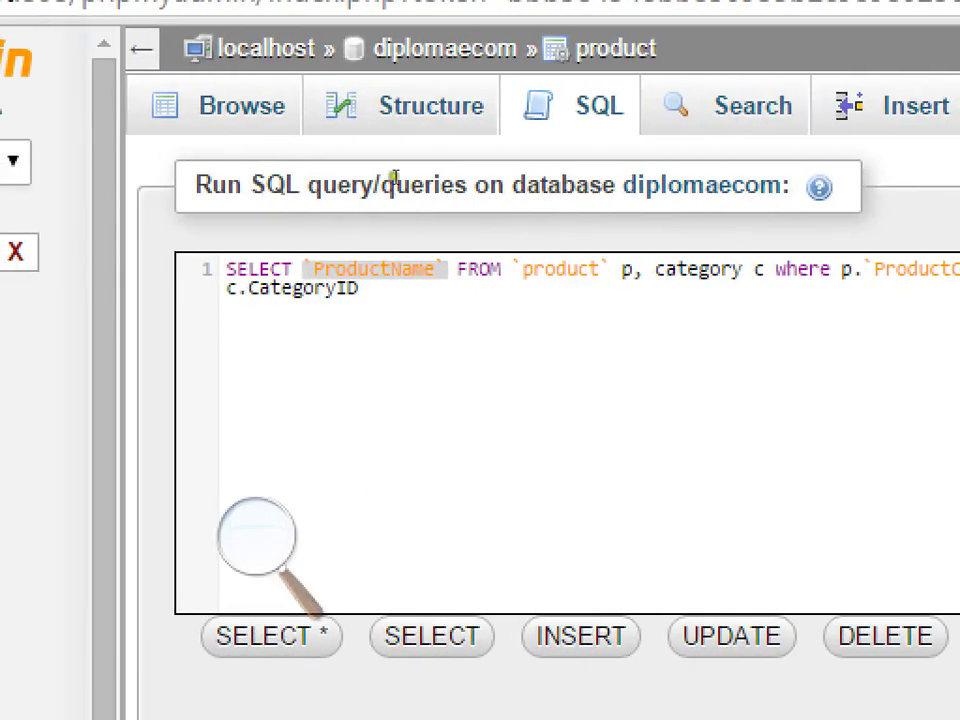
{"action": "type", "text": ","}
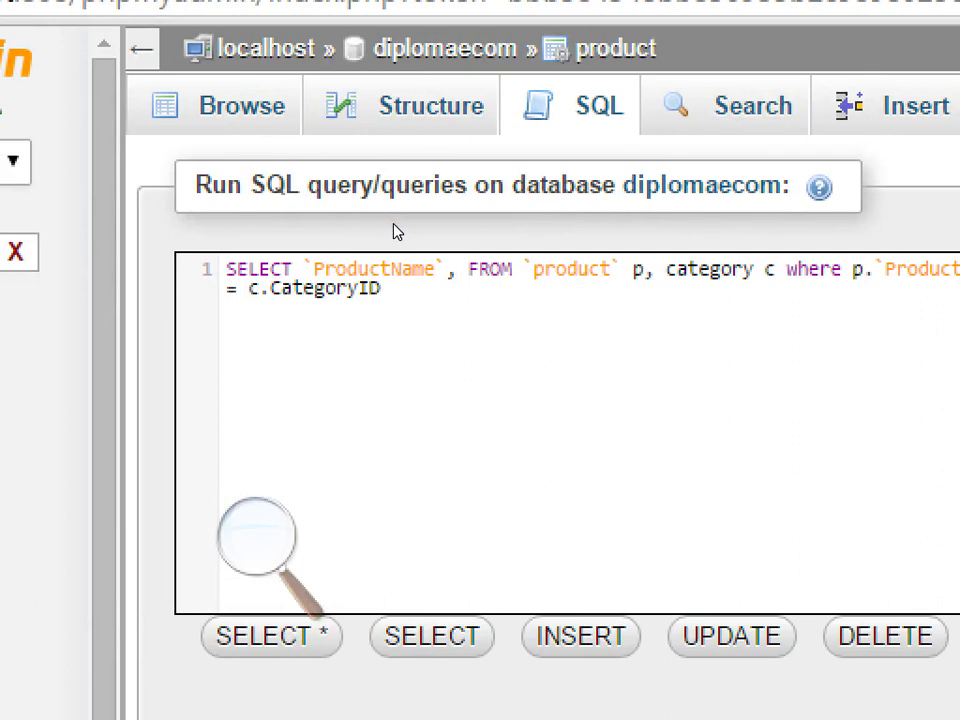
{"action": "type", "text": "Categor"}
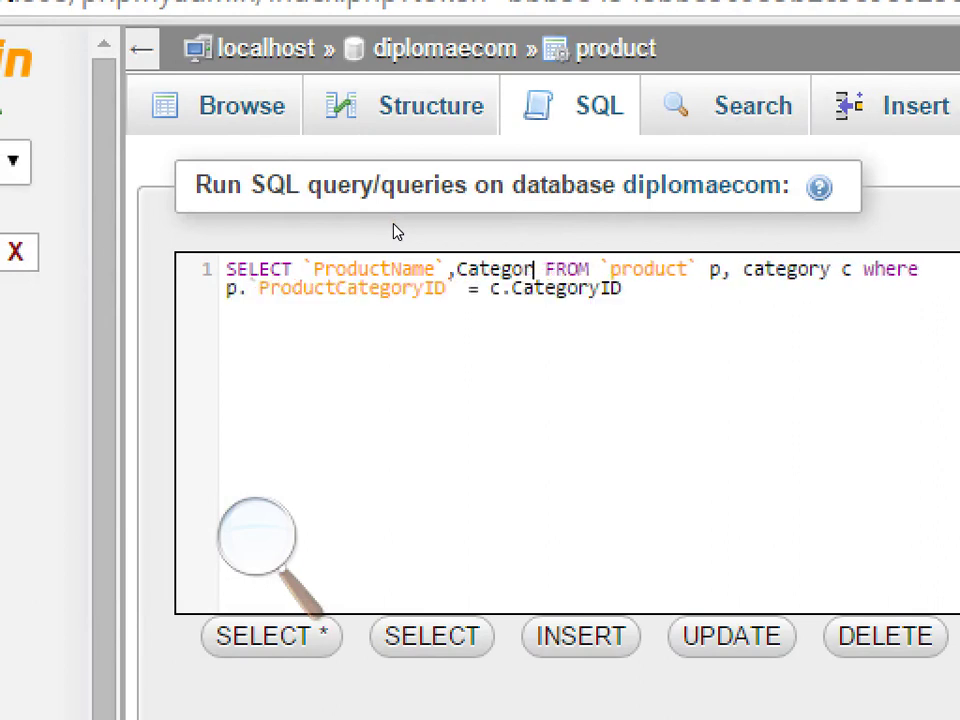
{"action": "type", "text": "yName"}
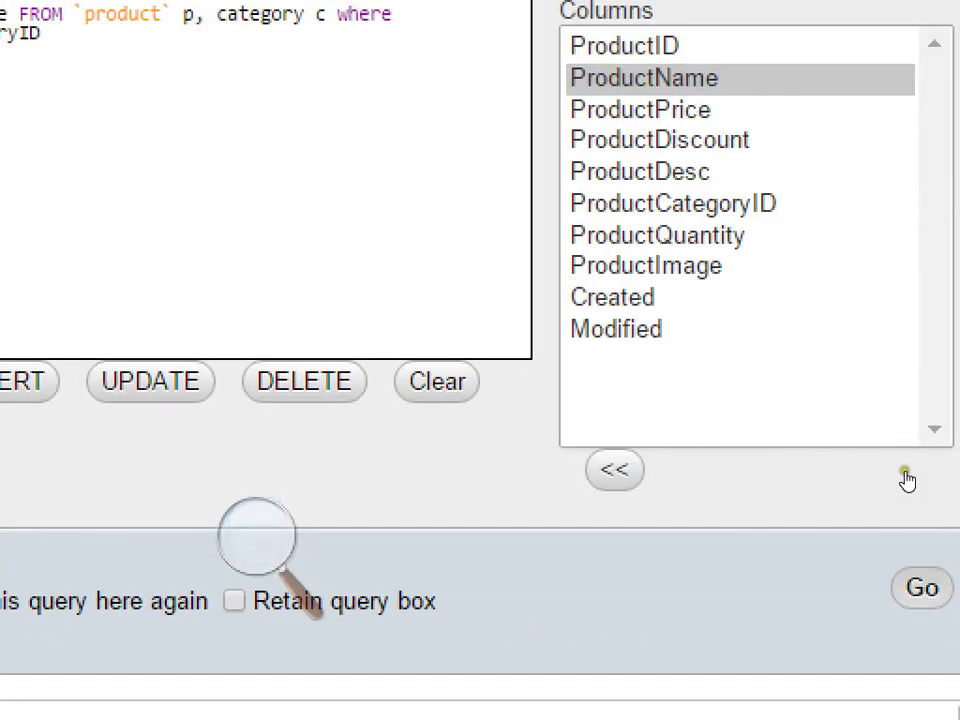
{"action": "left_click", "coordinate": [907, 478]}
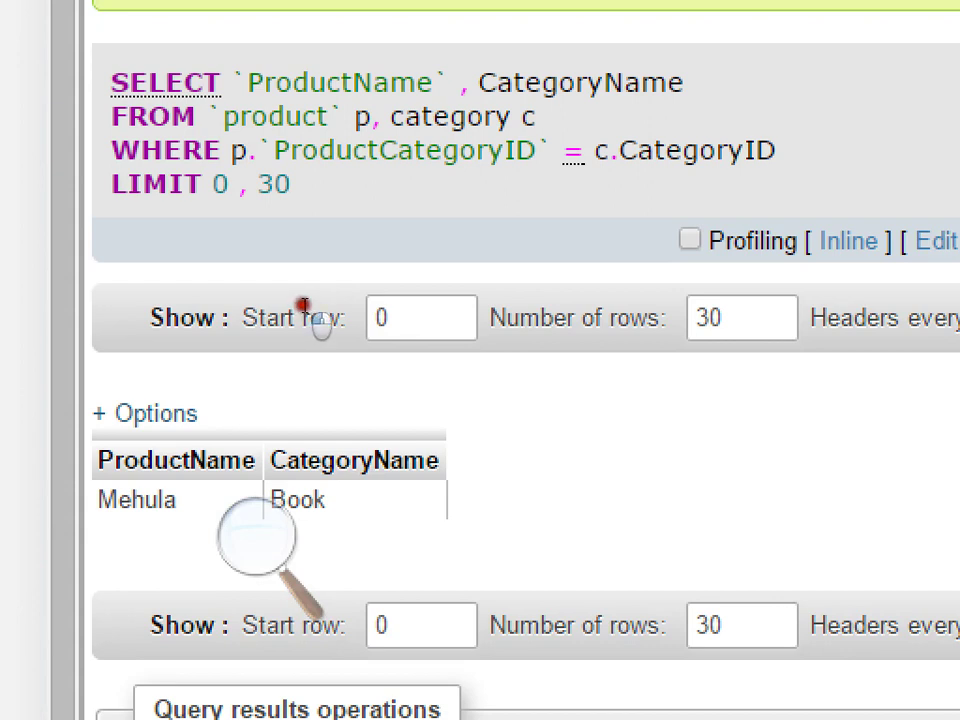
Step: Highlight ProductCategoryID and CategoryID in the WHERE clause of the executed query
{"action": "double_click", "coordinate": [318, 302]}
{"action": "double_click", "coordinate": [362, 287]}
{"action": "double_click", "coordinate": [370, 298]}
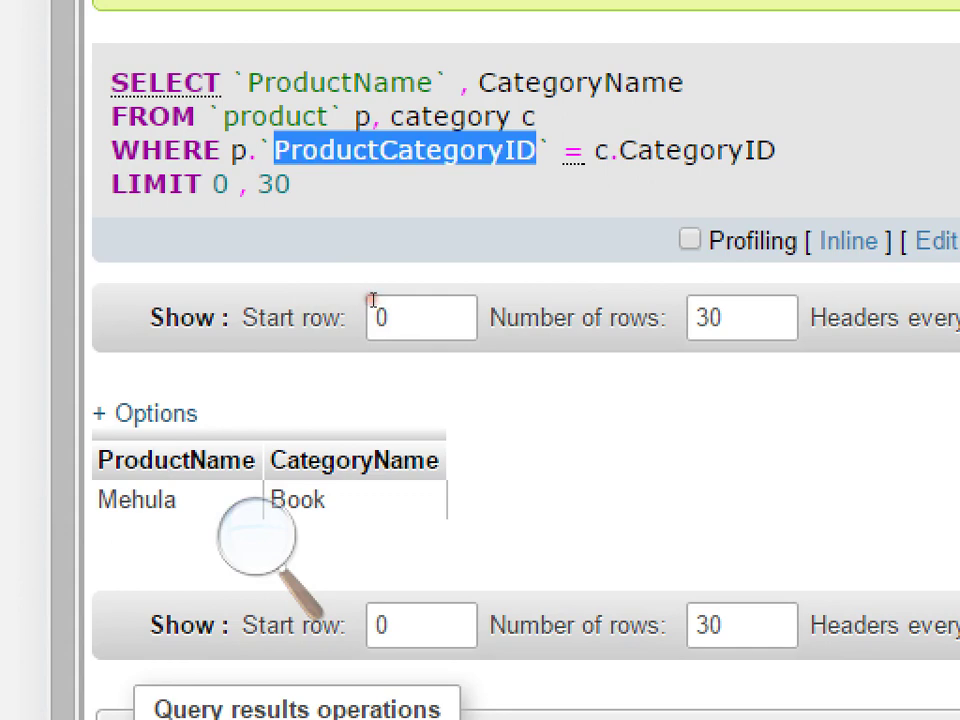
{"action": "double_click", "coordinate": [513, 300]}
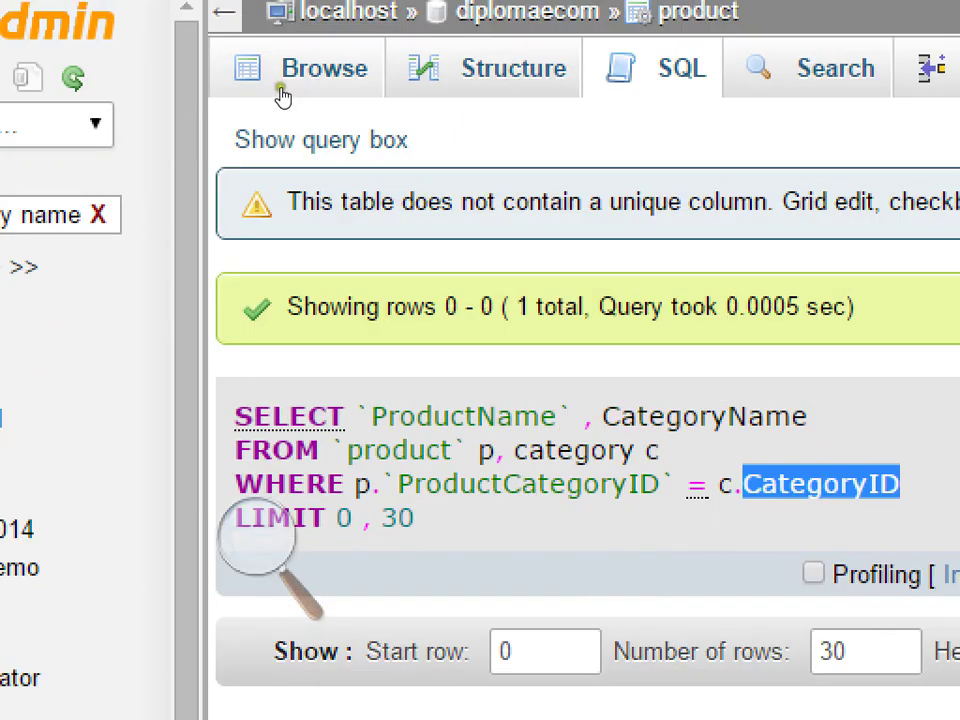
Step: Browse the rows of the product table and of the category table in diplomaecom
{"action": "left_click", "coordinate": [283, 95]}
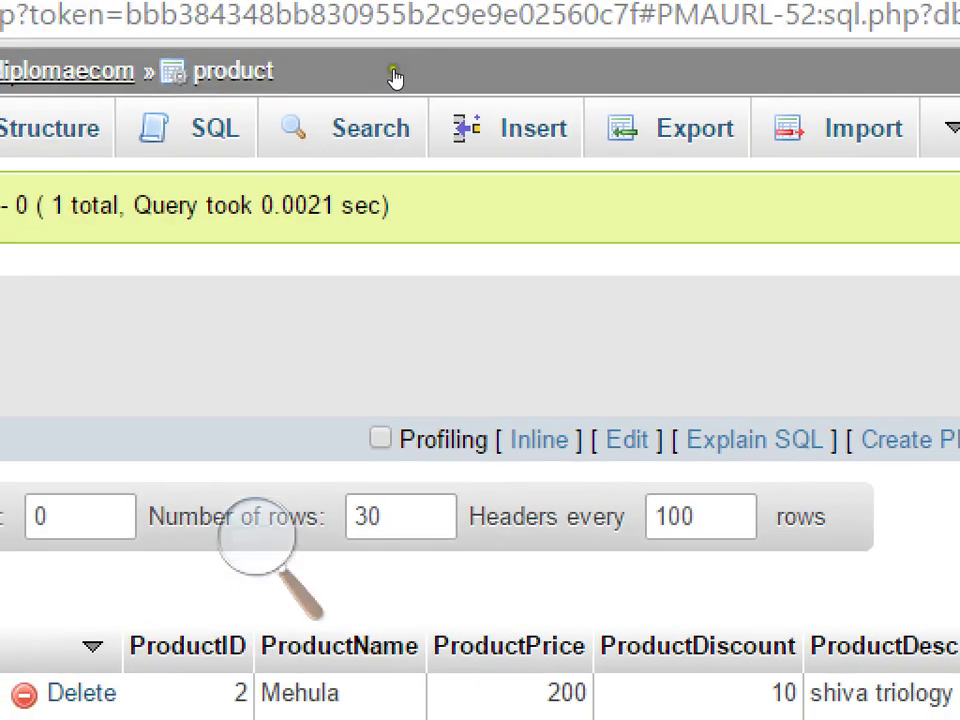
{"action": "left_click", "coordinate": [395, 78]}
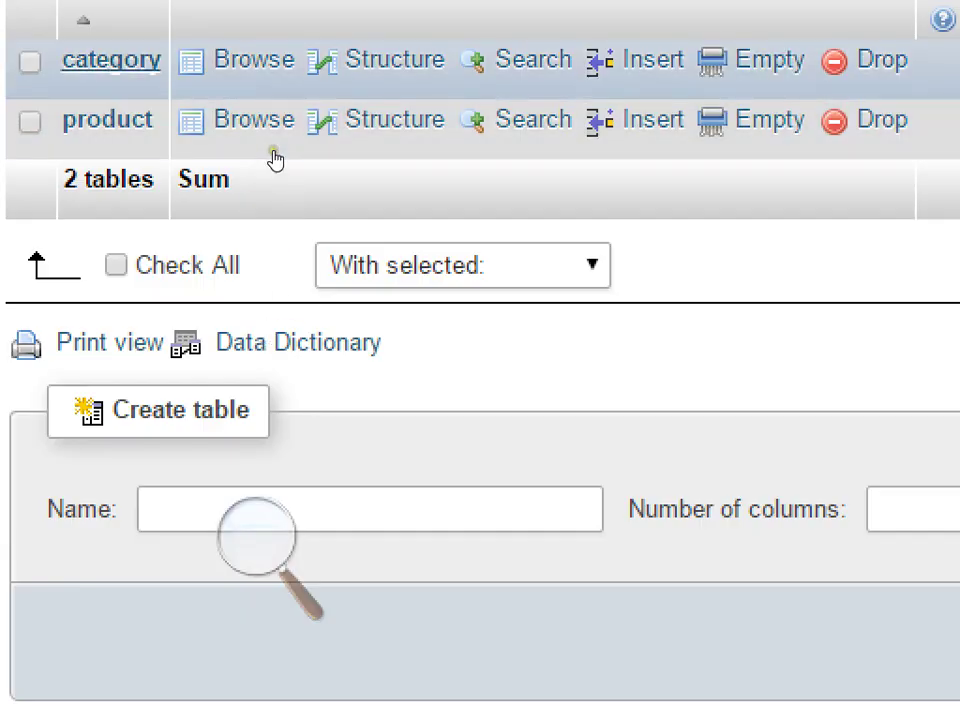
{"action": "left_click", "coordinate": [274, 155]}
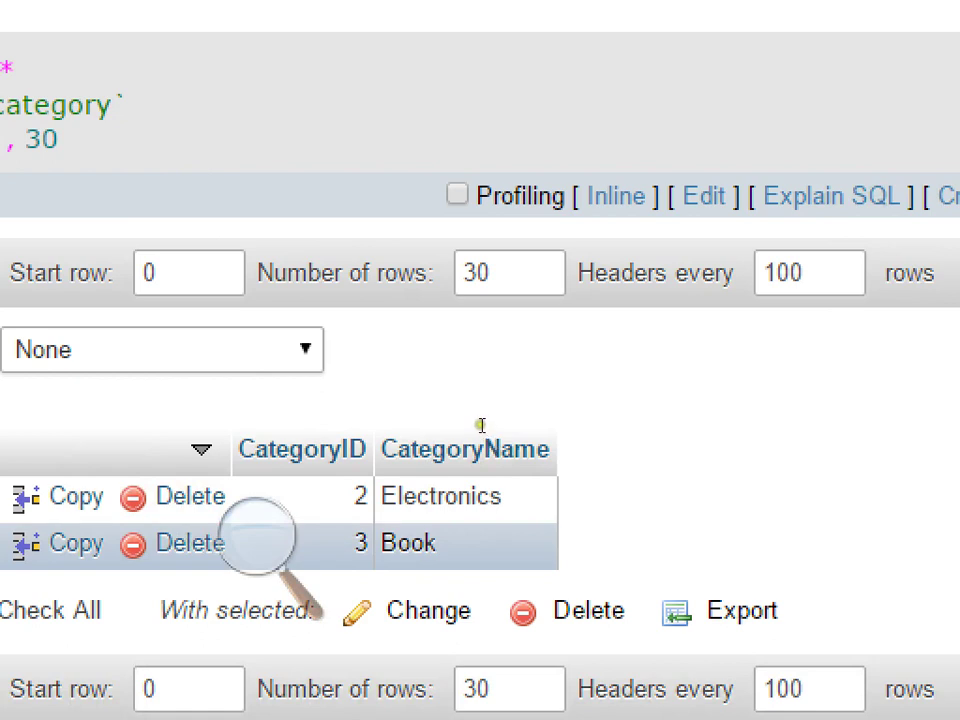
{"action": "double_click", "coordinate": [532, 428]}
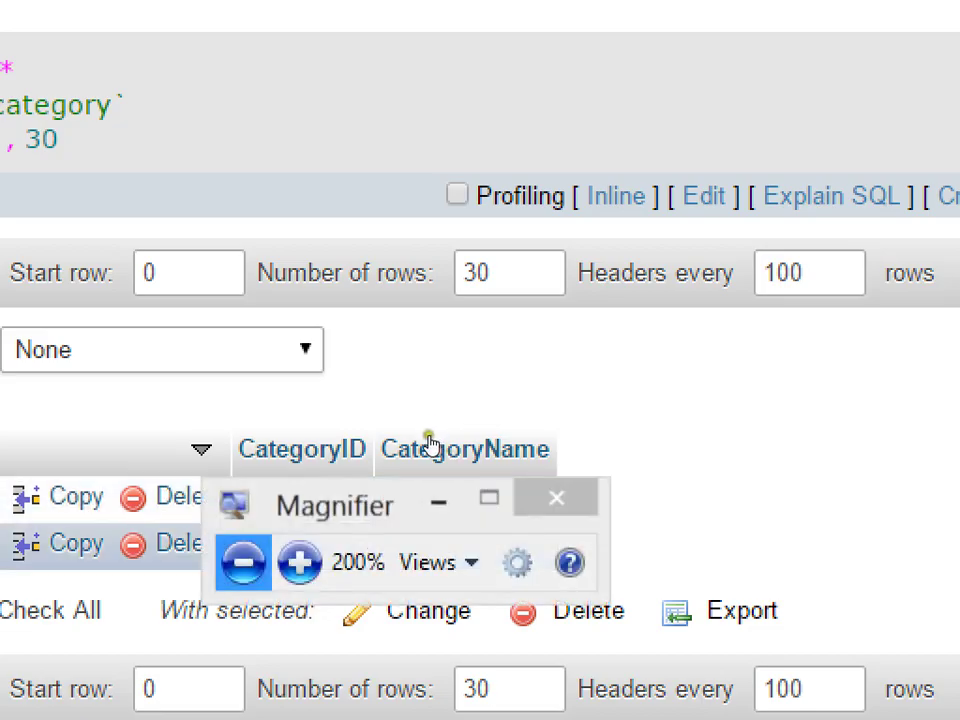
Step: Reduce the Magnifier zoom to 100% and open the structure of the product table
{"action": "left_click", "coordinate": [244, 563]}
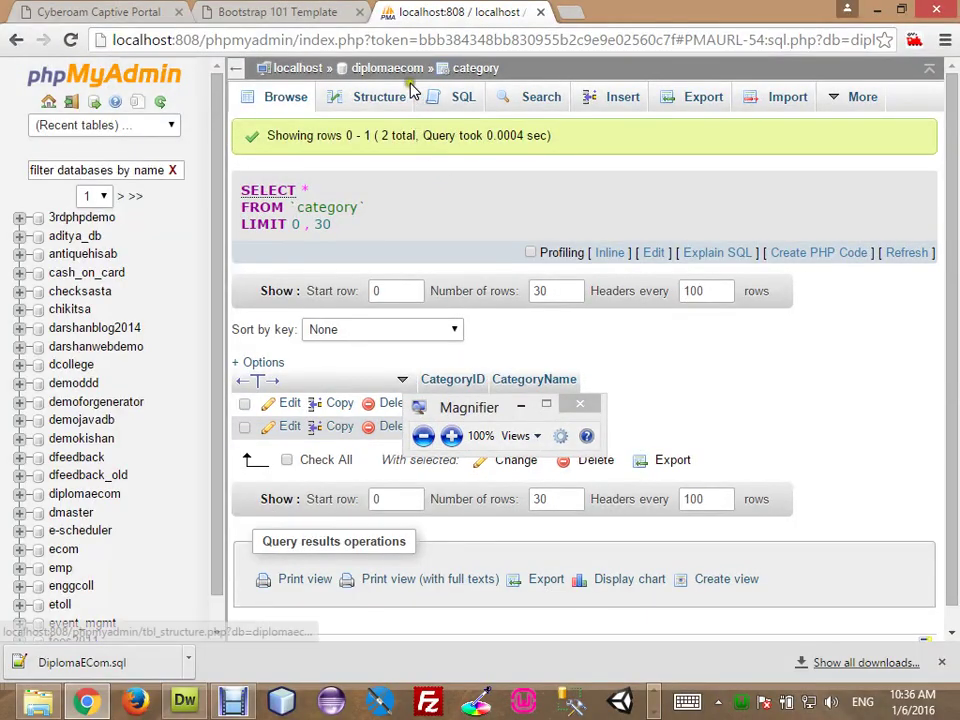
{"action": "left_click", "coordinate": [387, 70]}
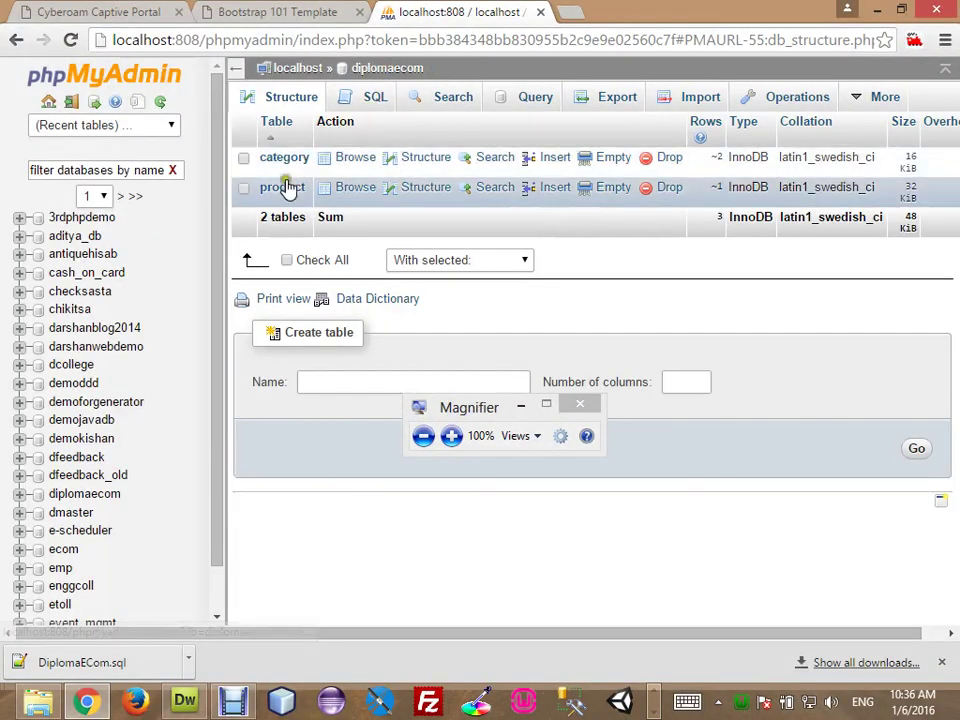
{"action": "left_click", "coordinate": [283, 192]}
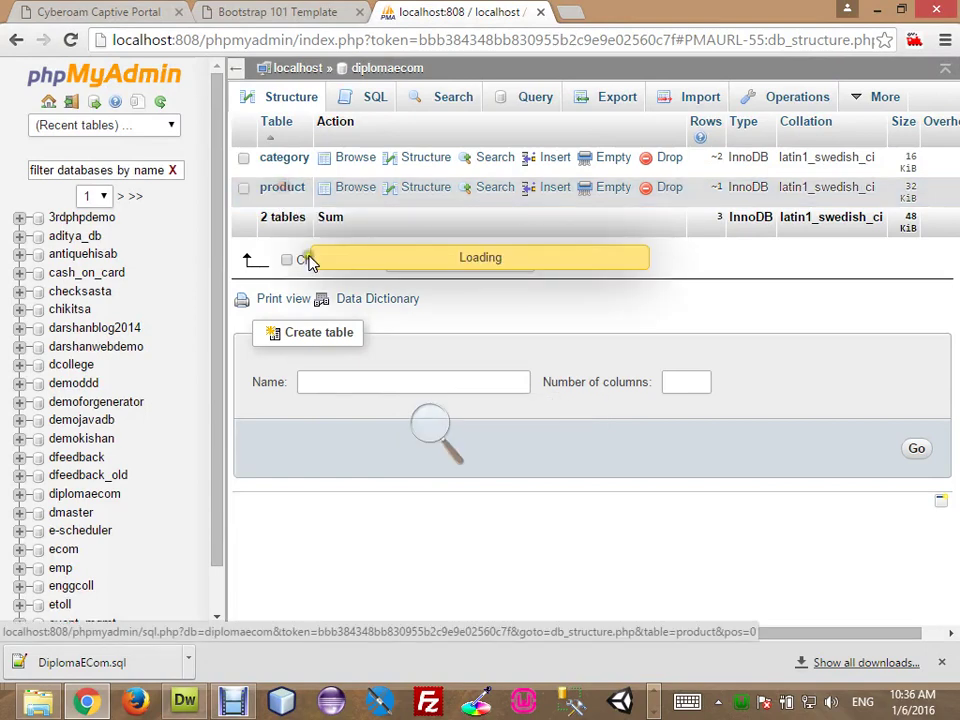
{"action": "left_click", "coordinate": [340, 100]}
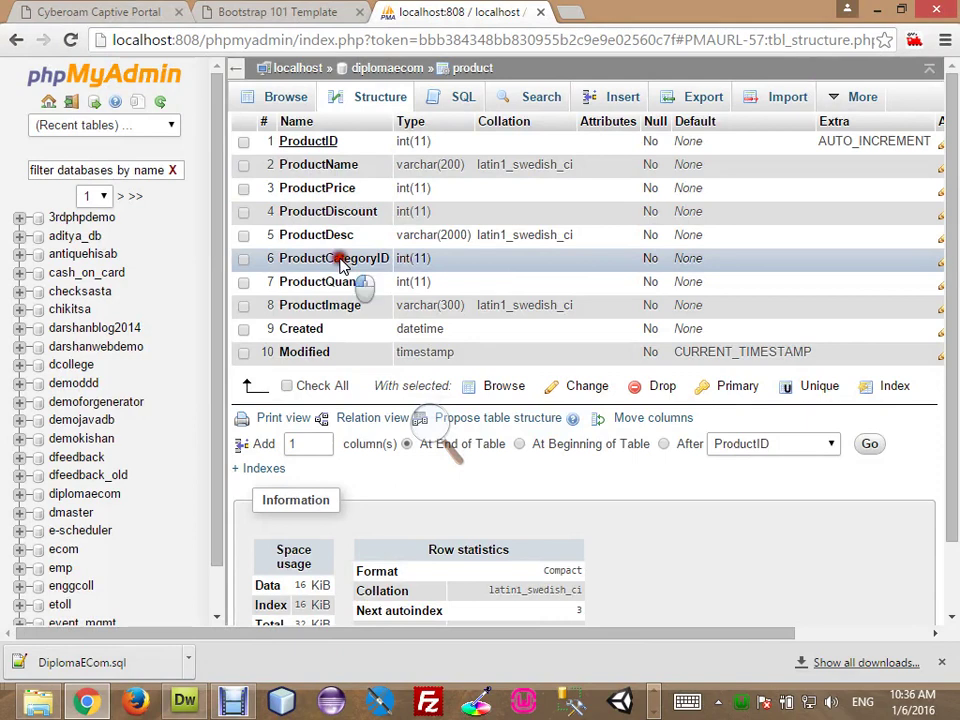
{"action": "left_click", "coordinate": [285, 265]}
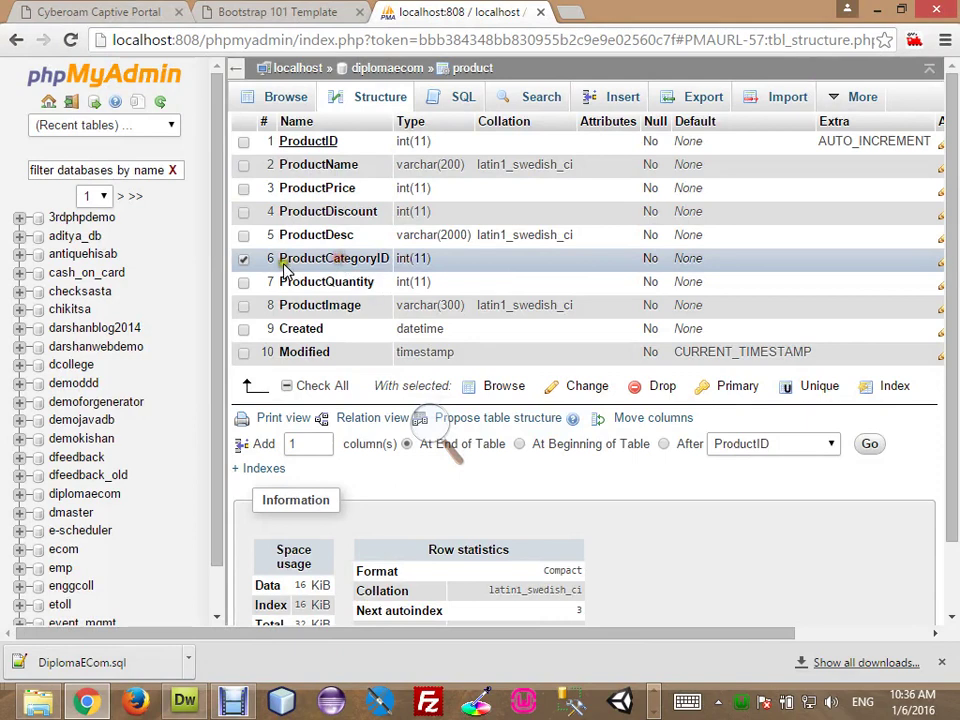
{"action": "left_click", "coordinate": [549, 390]}
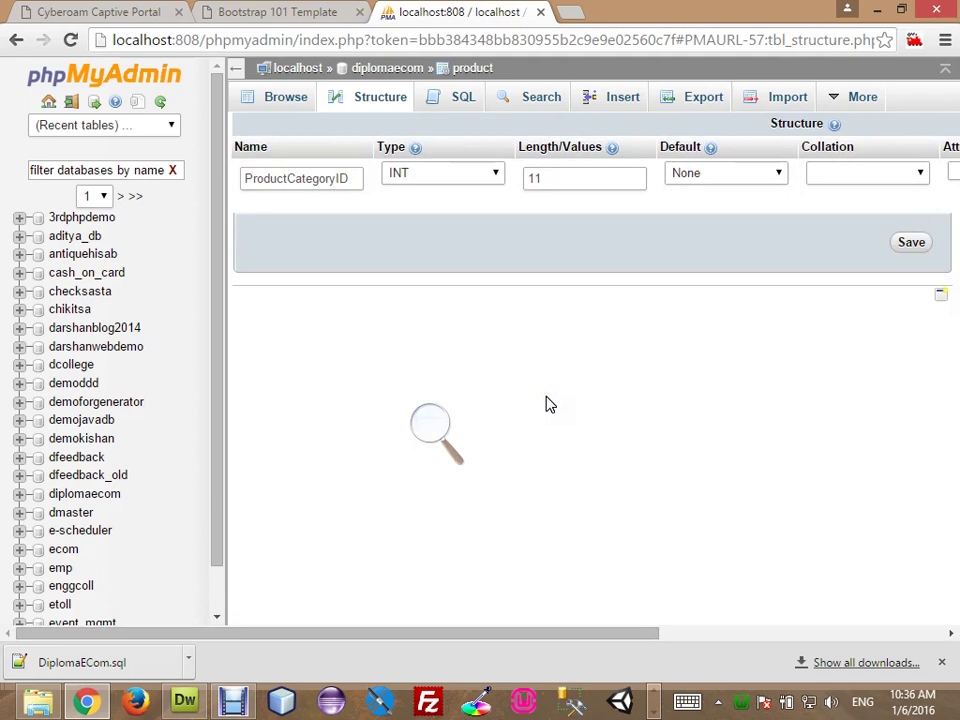
{"action": "left_click", "coordinate": [335, 180]}
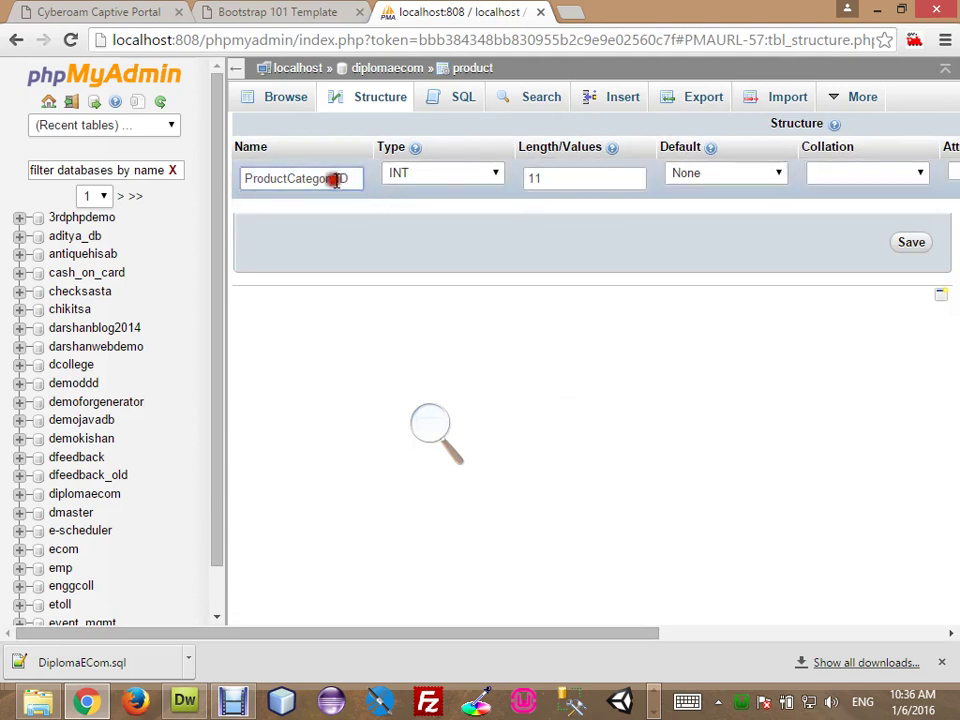
{"action": "left_click", "coordinate": [365, 105]}
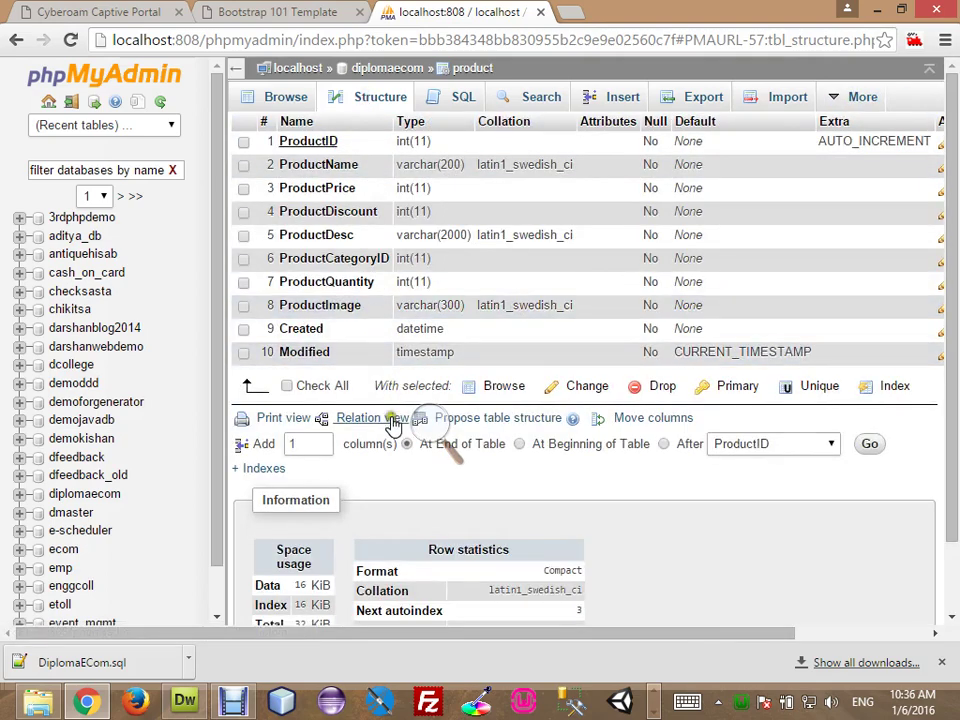
Step: Remove the foreign key constraint from ProductCategoryID in the product table's relation view by choosing the blank option, and save
{"action": "left_click", "coordinate": [395, 420]}
{"action": "left_click", "coordinate": [542, 312]}
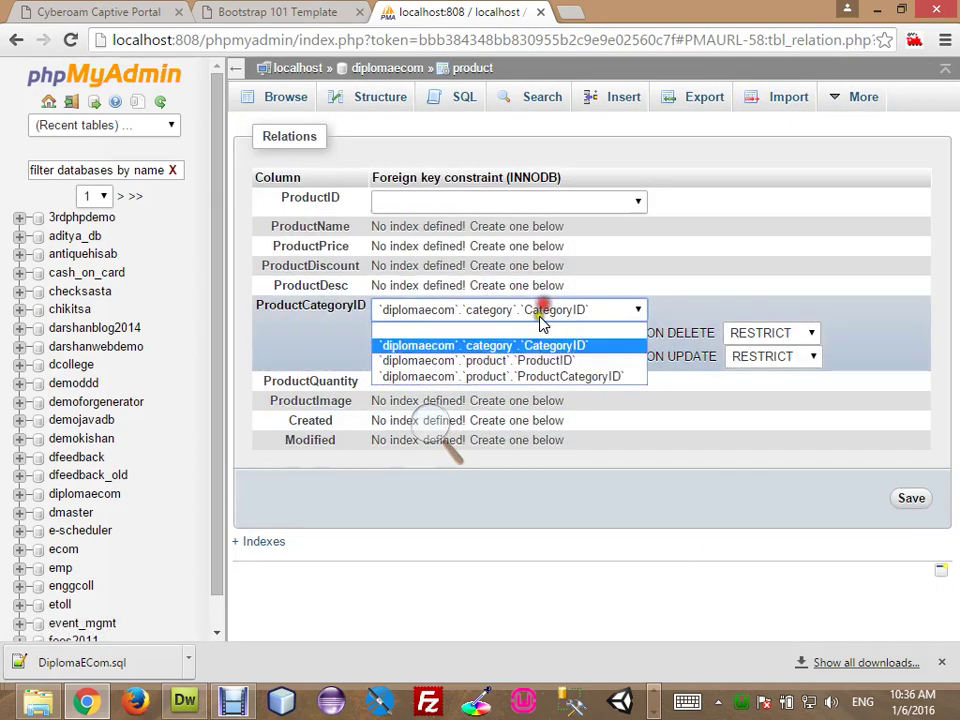
{"action": "left_click", "coordinate": [522, 328]}
{"action": "left_click", "coordinate": [906, 455]}
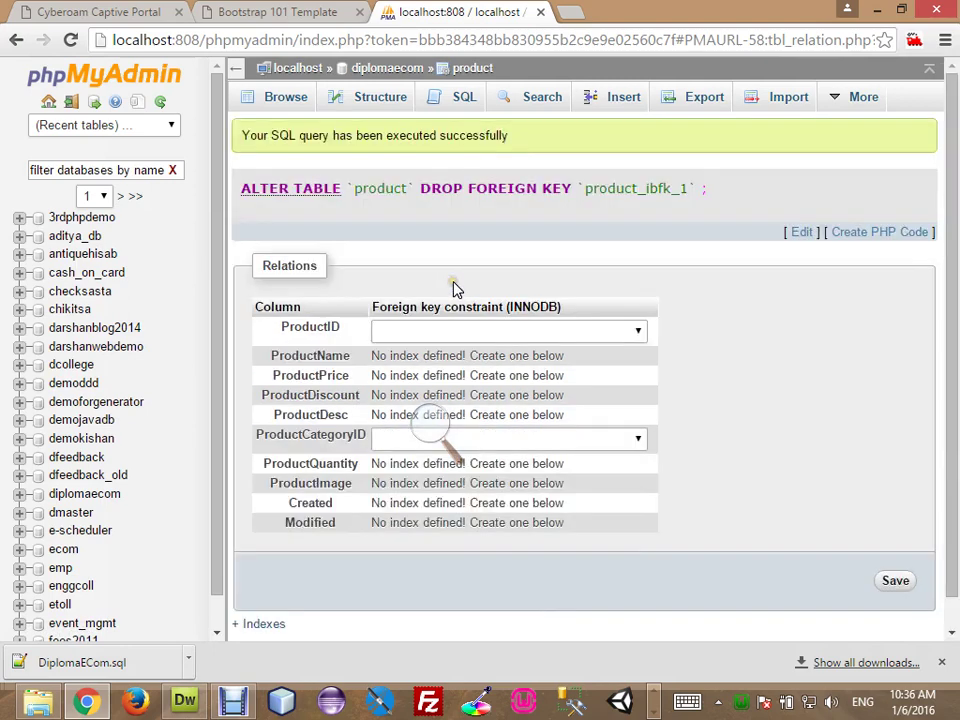
Step: Rename the product table's ProductCategoryID column as ProductSubCategoryID, save it, and check the table's rows and structure
{"action": "left_click", "coordinate": [280, 97]}
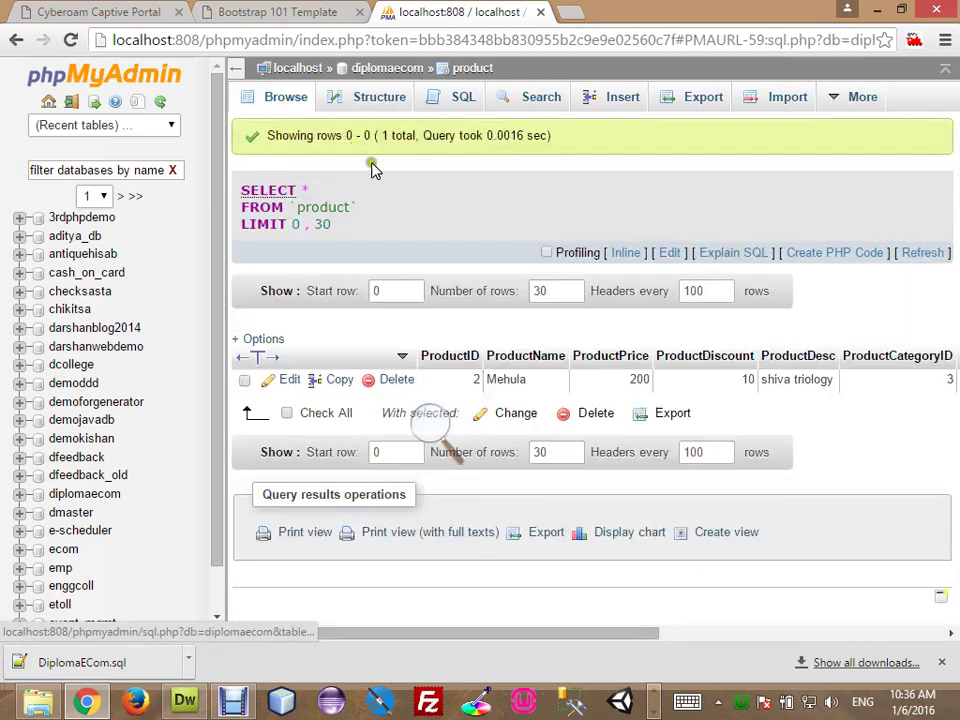
{"action": "left_click", "coordinate": [380, 97]}
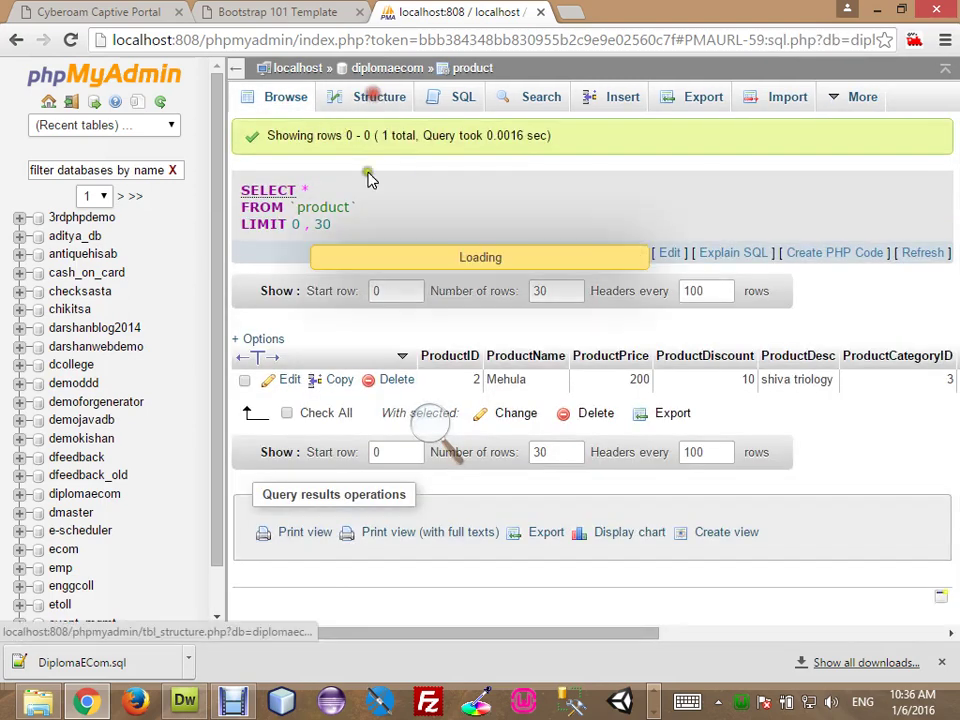
{"action": "left_click", "coordinate": [243, 258]}
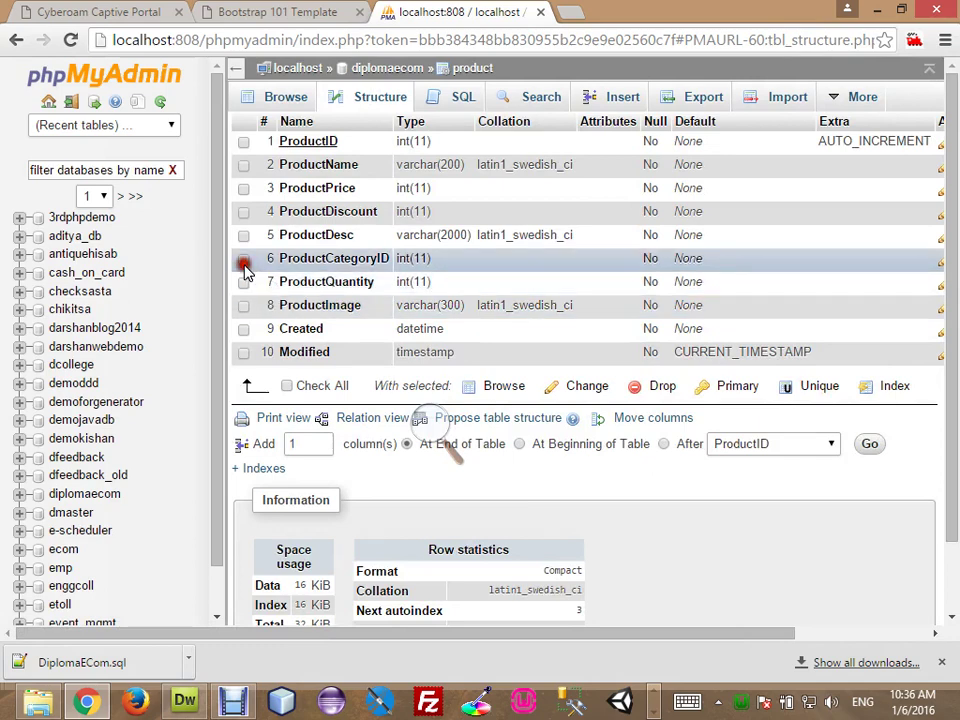
{"action": "left_click", "coordinate": [585, 389]}
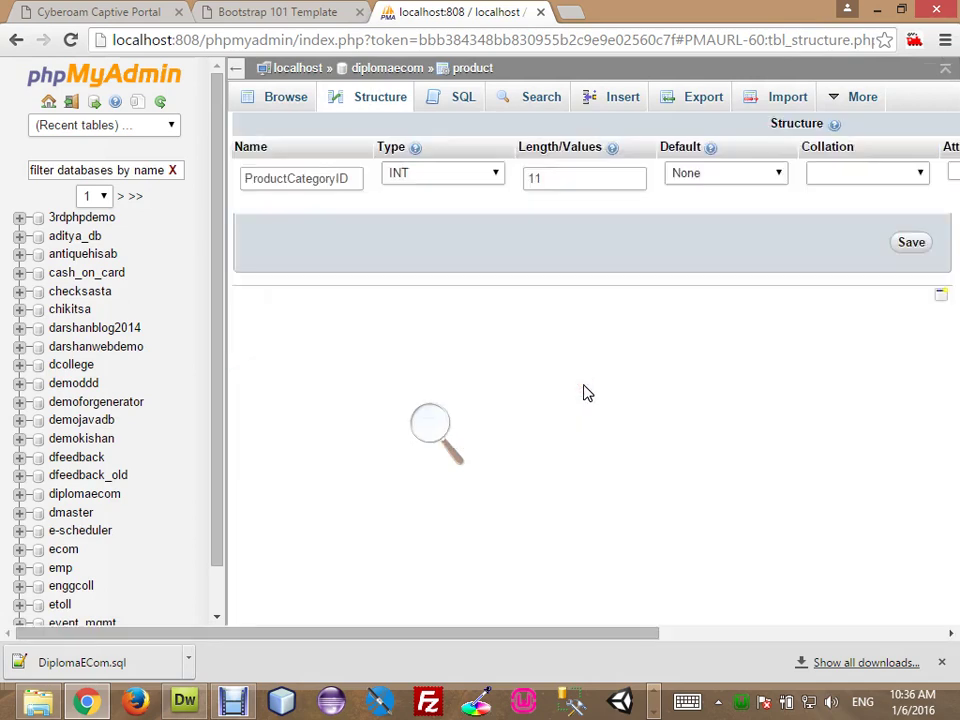
{"action": "left_click", "coordinate": [335, 185]}
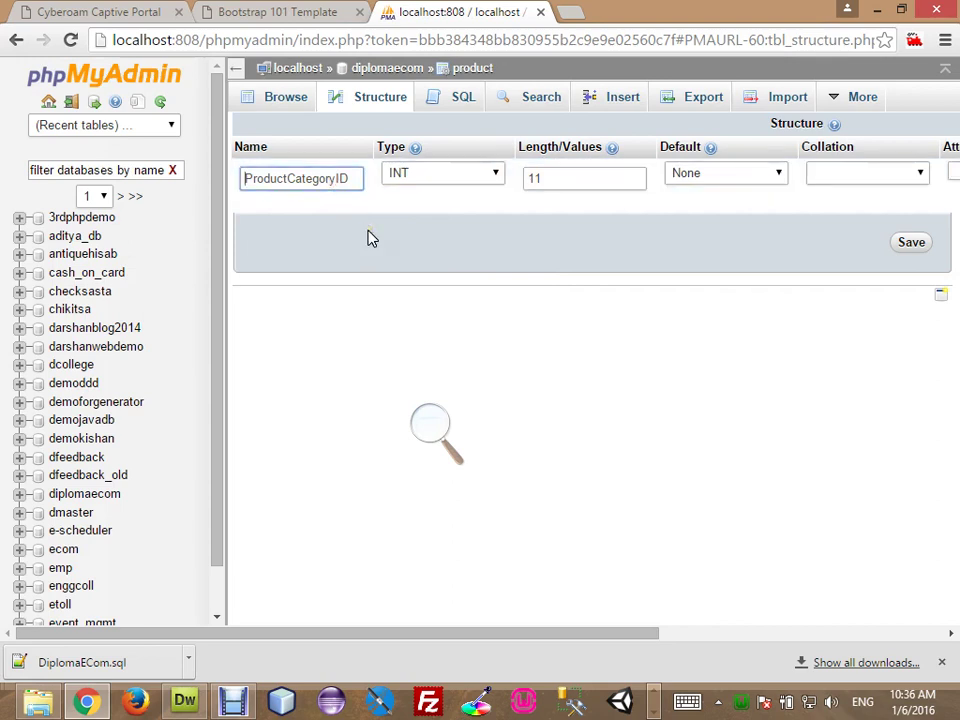
{"action": "key", "text": "Right"}
{"action": "key", "text": "Right"}
{"action": "key", "text": "Right"}
{"action": "key", "text": "Right"}
{"action": "key", "text": "Right"}
{"action": "key", "text": "Right"}
{"action": "key", "text": "Right"}
{"action": "type", "text": "Sub"}
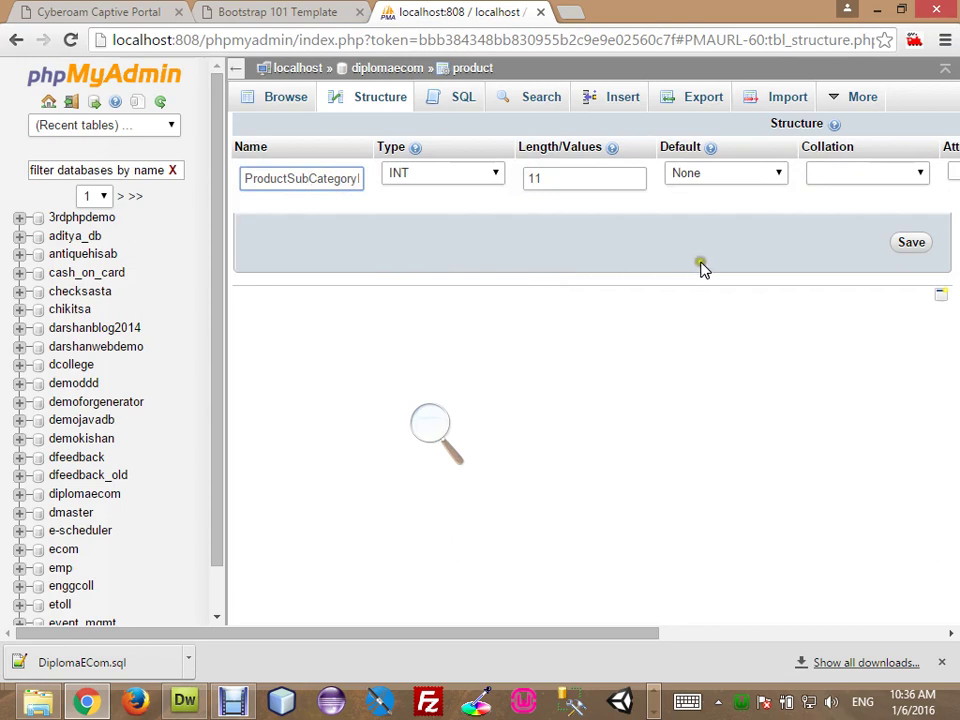
{"action": "left_click", "coordinate": [910, 247]}
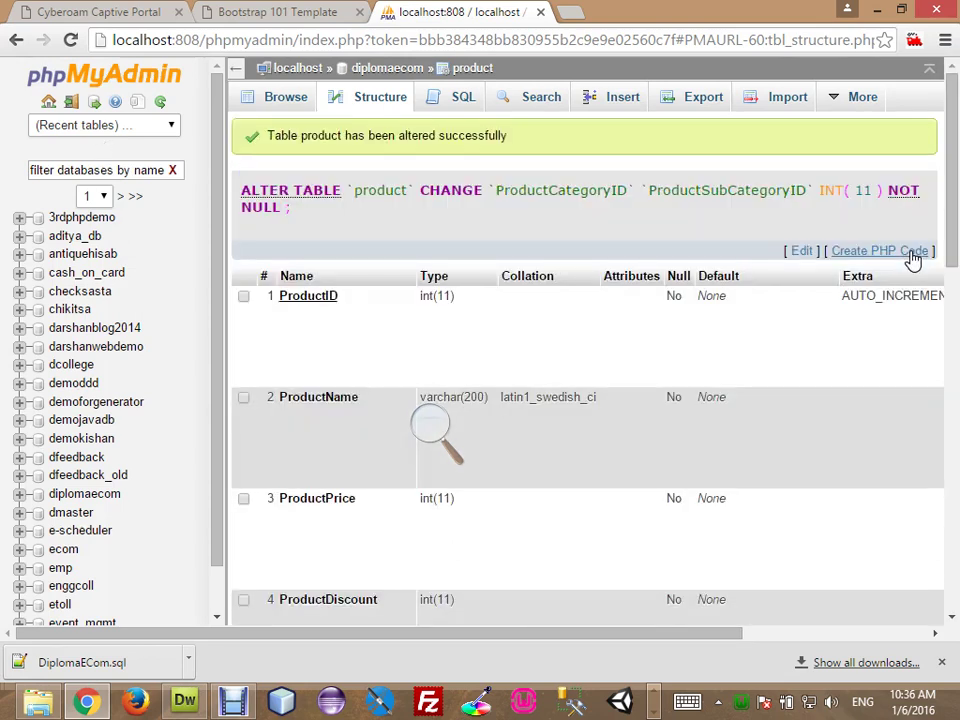
{"action": "left_click", "coordinate": [285, 100]}
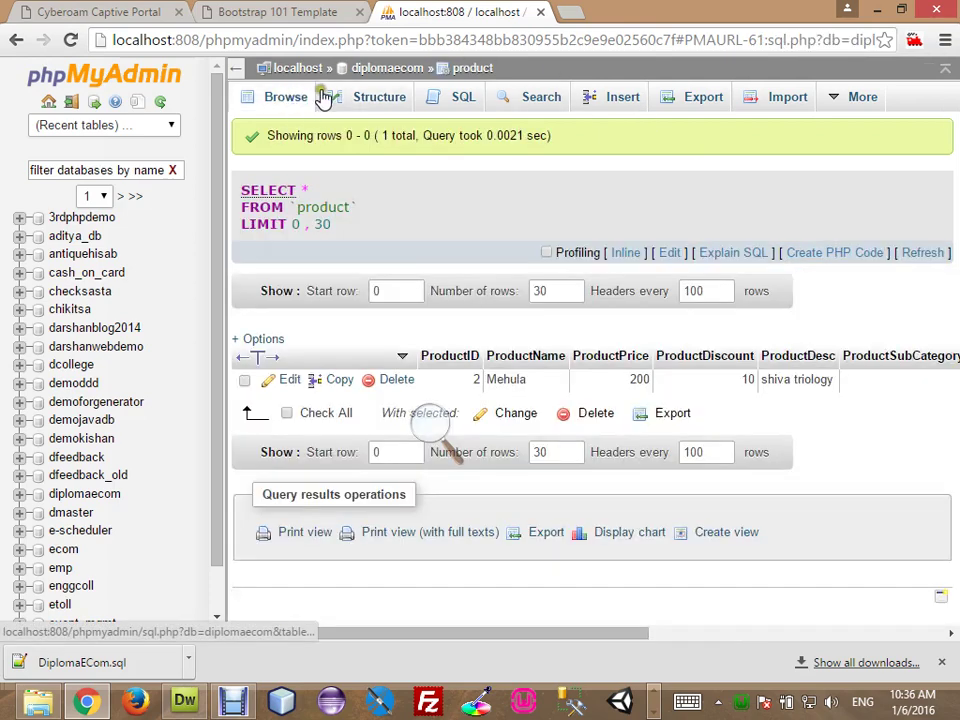
{"action": "left_click", "coordinate": [338, 96]}
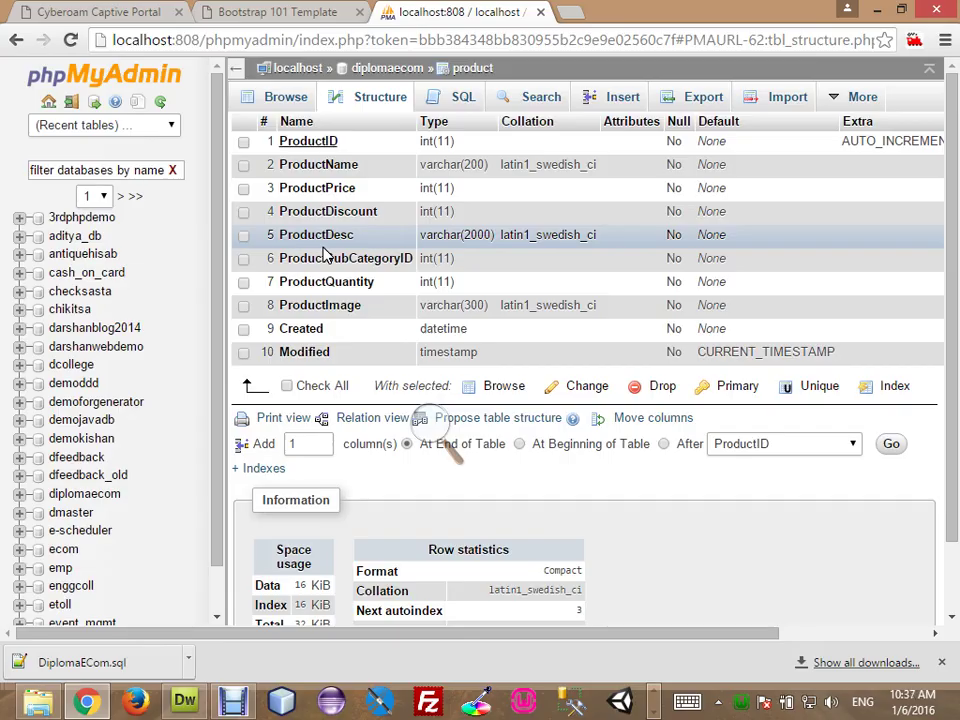
Step: Switch to Book1 in Excel and change ProductCategoryID in cell A7 of the Product sheet to ProductSubCategoryID
{"action": "key", "text": "super"}
{"action": "type", "text": "exce"}
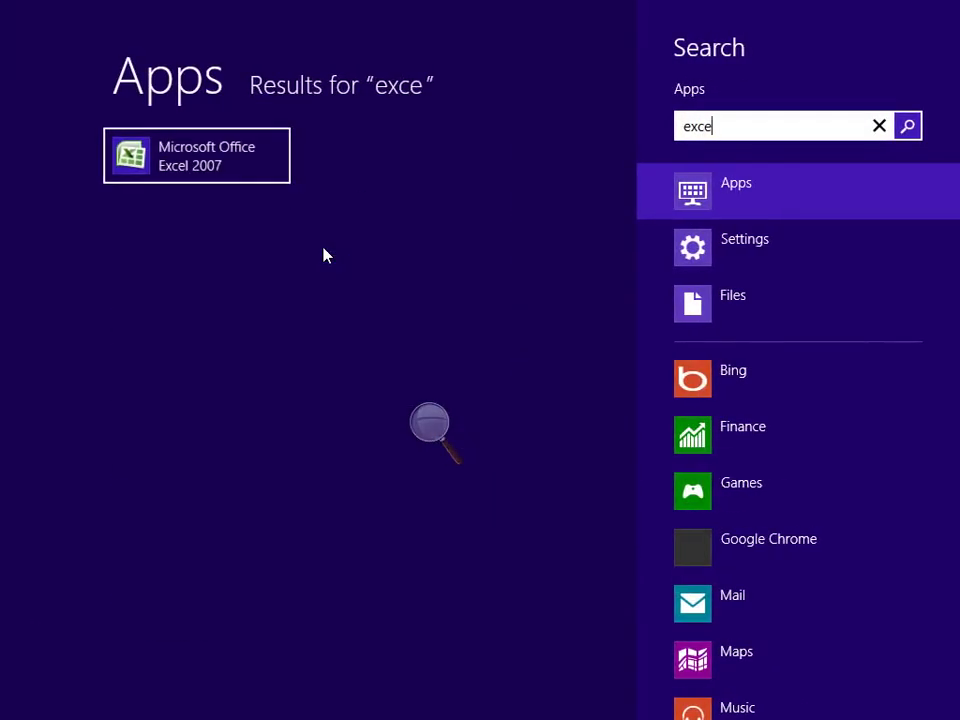
{"action": "key", "text": "Return"}
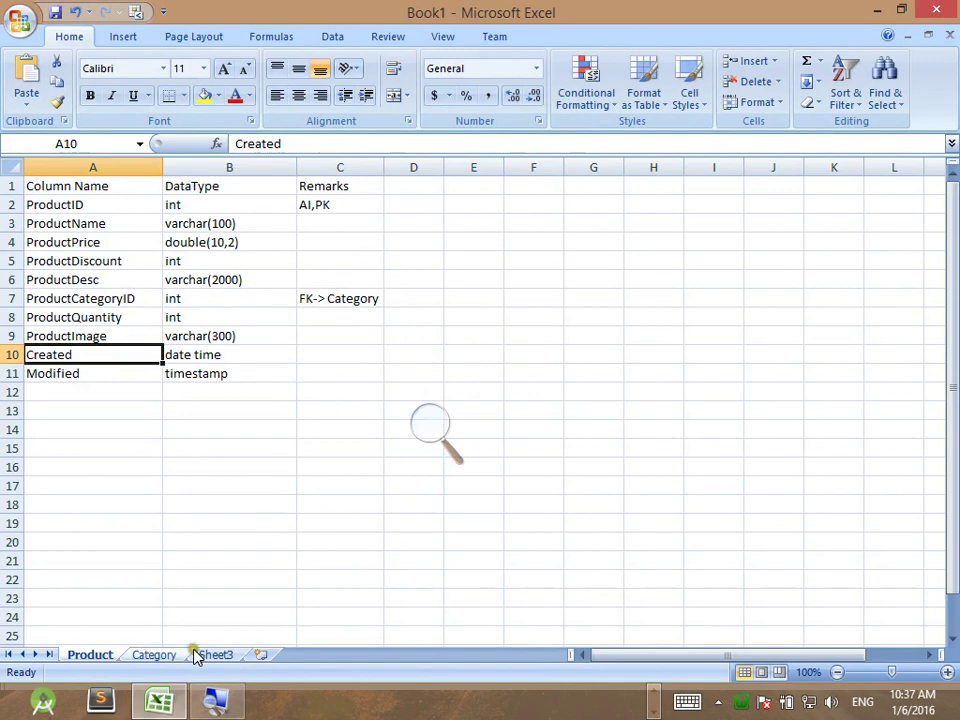
{"action": "double_click", "coordinate": [107, 298]}
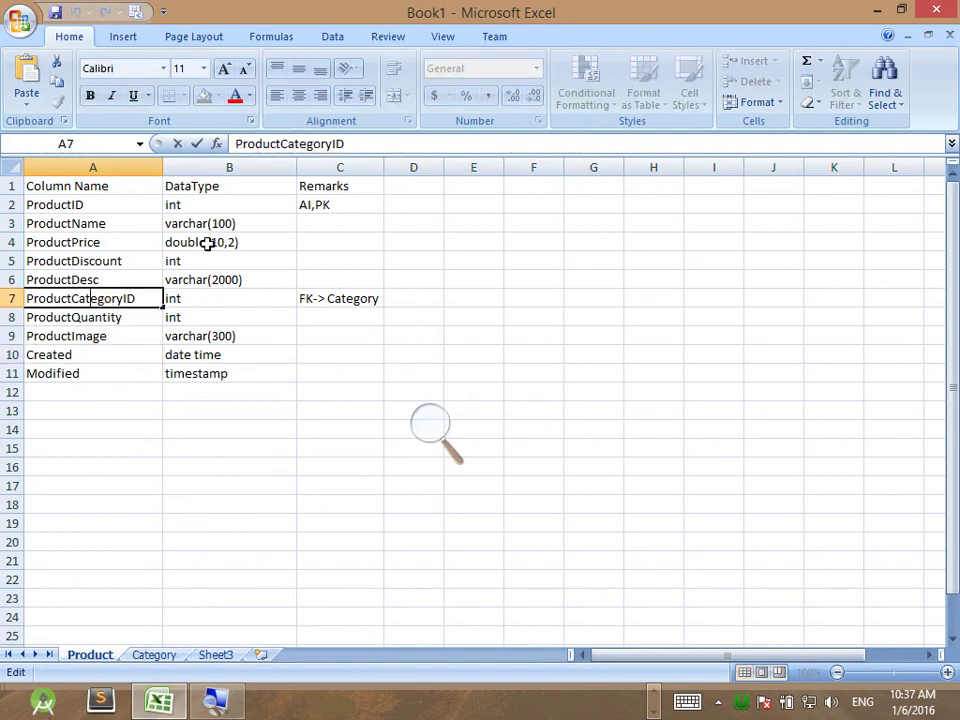
{"action": "type", "text": "Sub"}
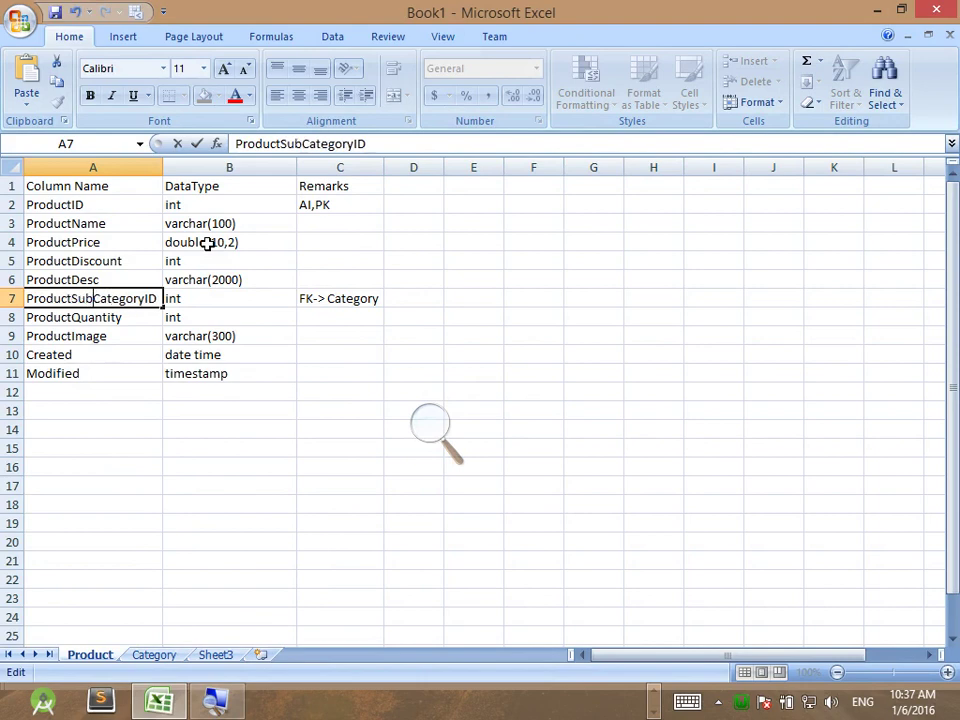
{"action": "key", "text": "Return"}
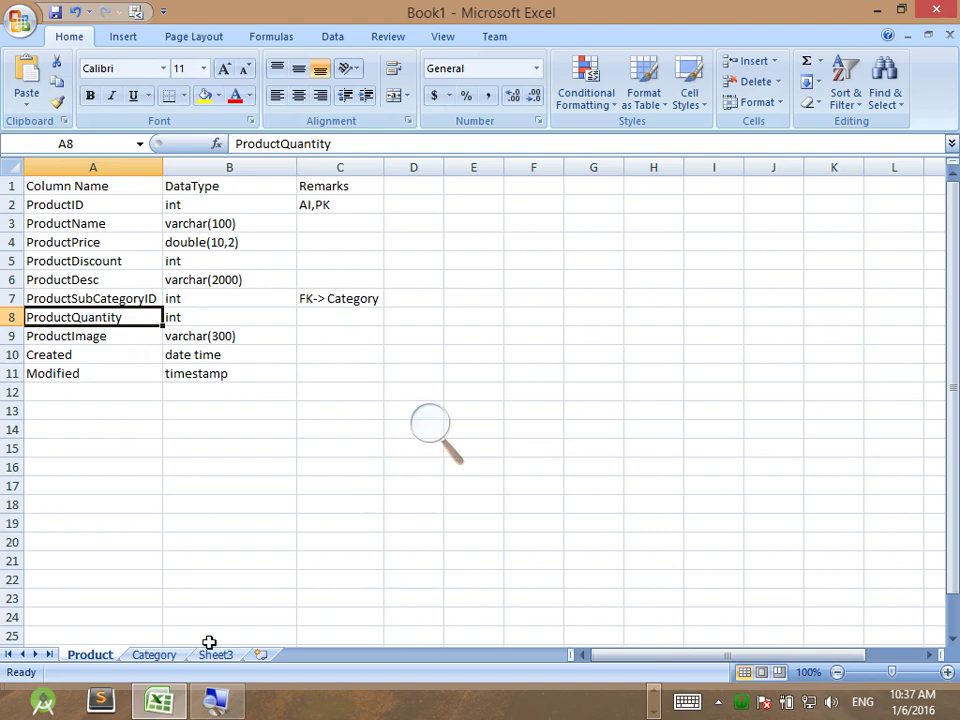
Step: Change the ProductSubCategoryID remark in C7 to "FK-> SubCategory" and fit column C to its contents
{"action": "left_click", "coordinate": [131, 298]}
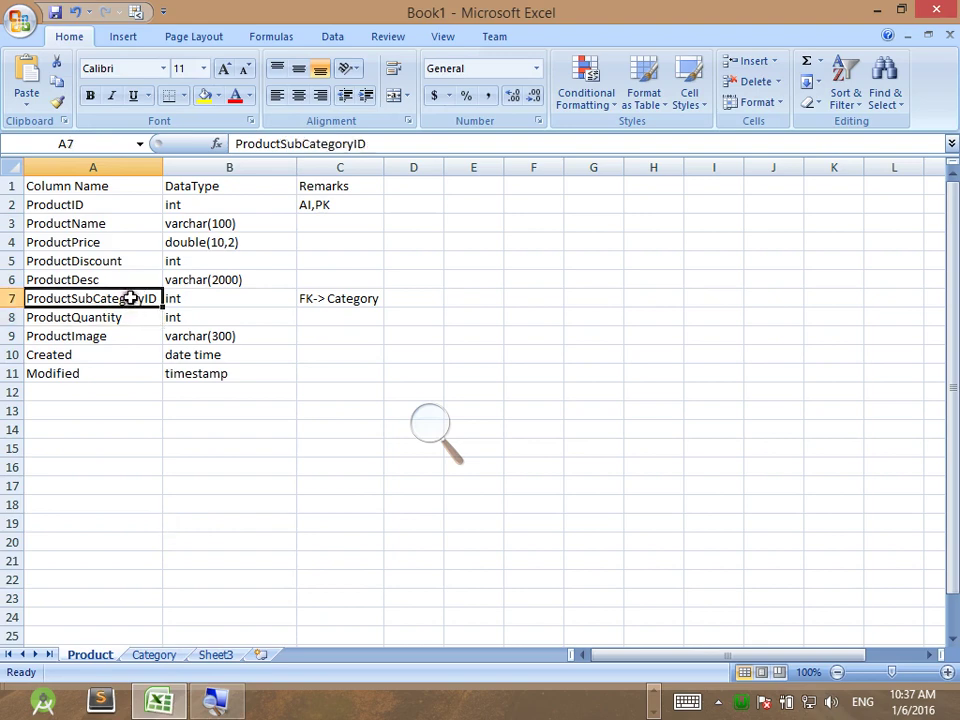
{"action": "double_click", "coordinate": [321, 298]}
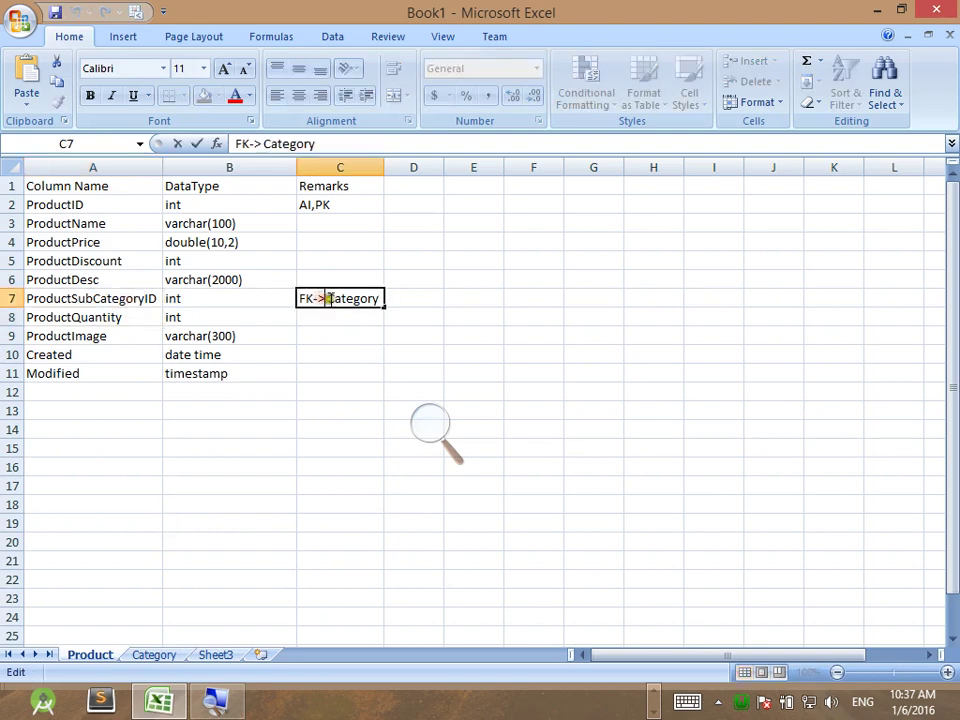
{"action": "type", "text": "Sub"}
{"action": "key", "text": "Return"}
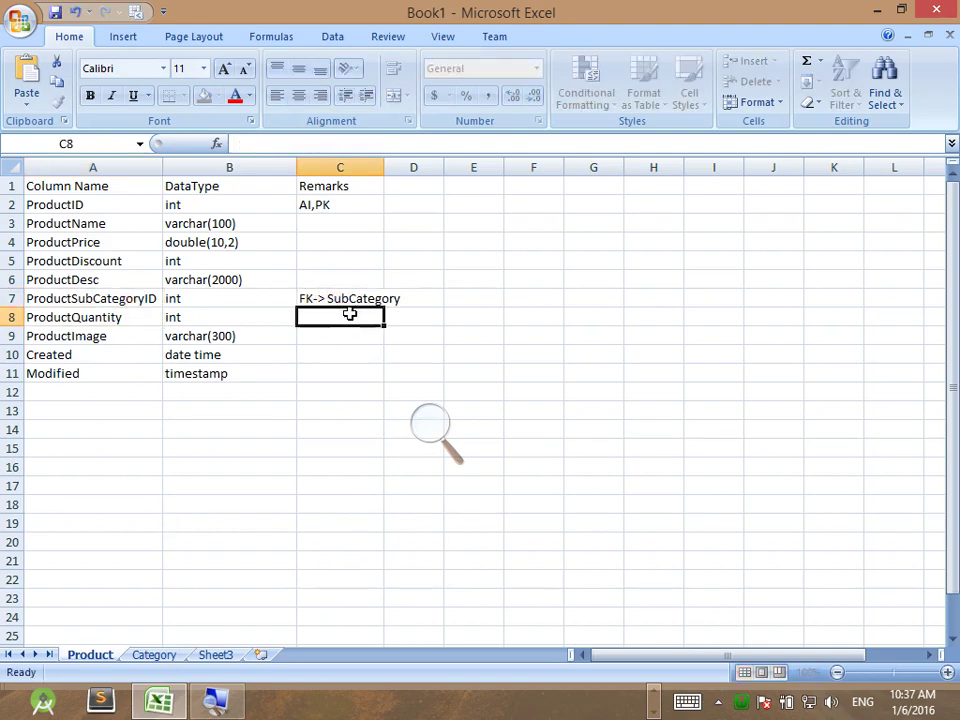
{"action": "double_click", "coordinate": [384, 172]}
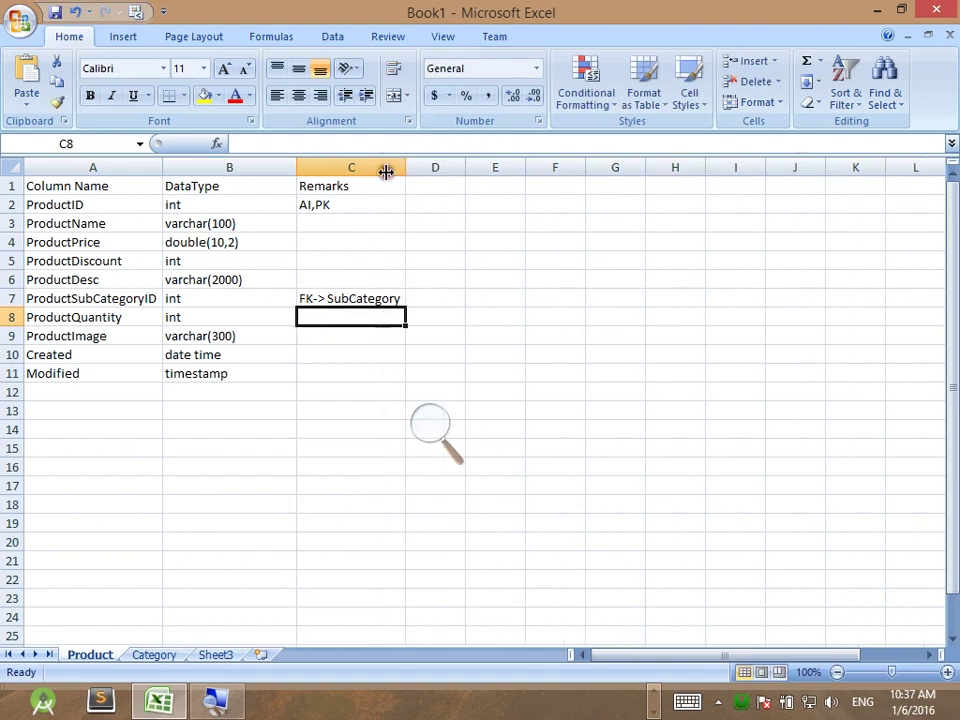
Step: Rename the empty Sheet3 worksheet as SubCategory
{"action": "double_click", "coordinate": [220, 654]}
{"action": "type", "text": "Sub"}
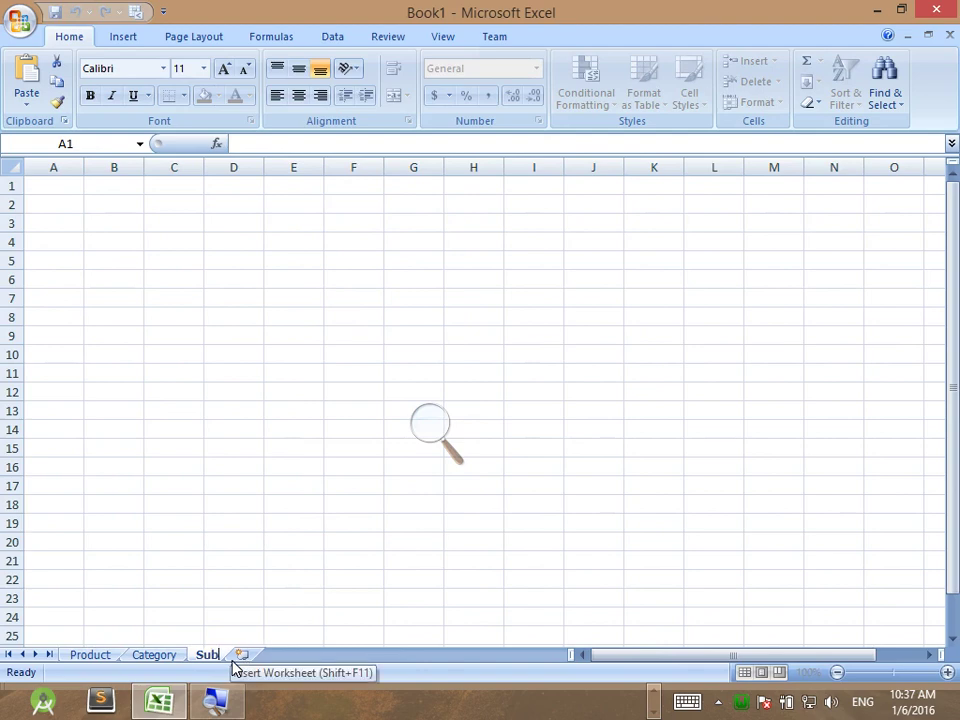
{"action": "type", "text": "Category"}
{"action": "key", "text": "Return"}
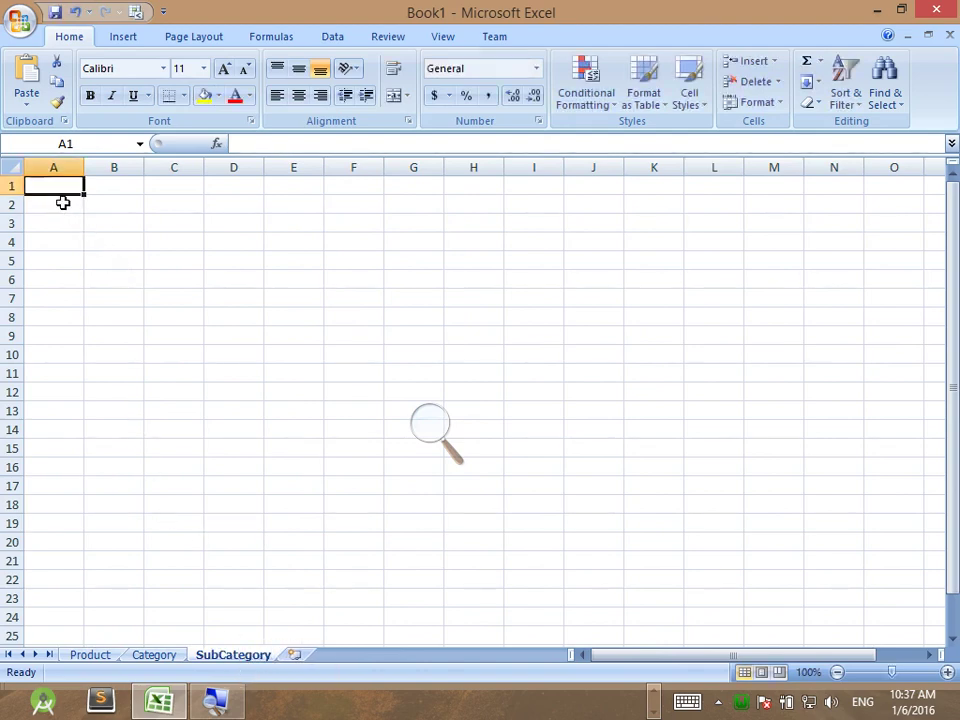
Step: Enter the headers CN, DT and RM in A1 to C1 of the SubCategory sheet
{"action": "type", "text": "CN"}
{"action": "key", "text": "Tab"}
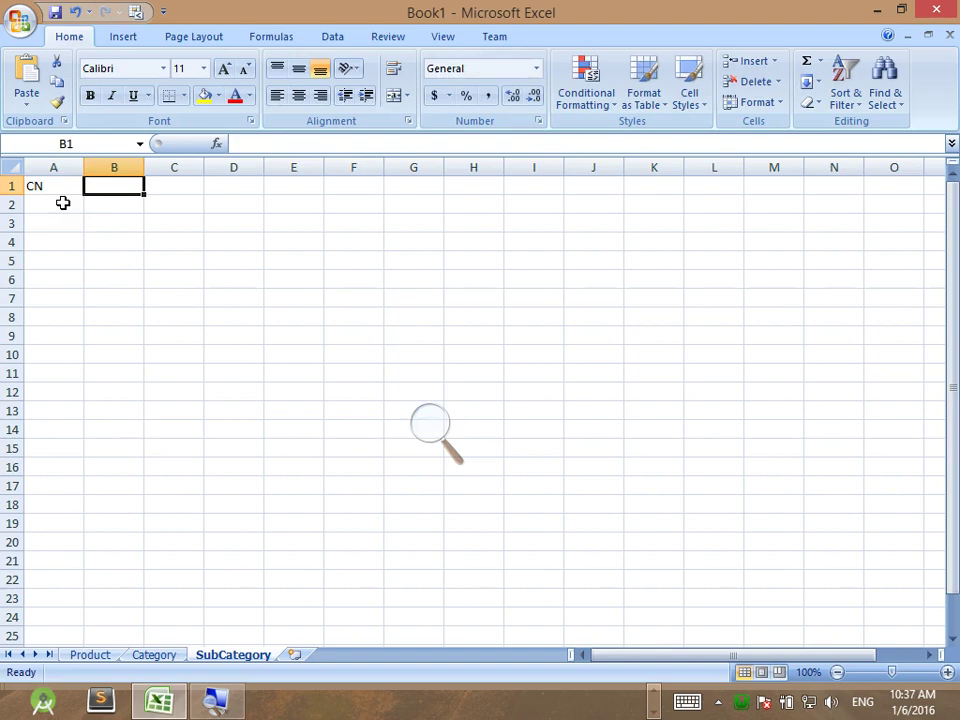
{"action": "type", "text": "DT"}
{"action": "key", "text": "Tab"}
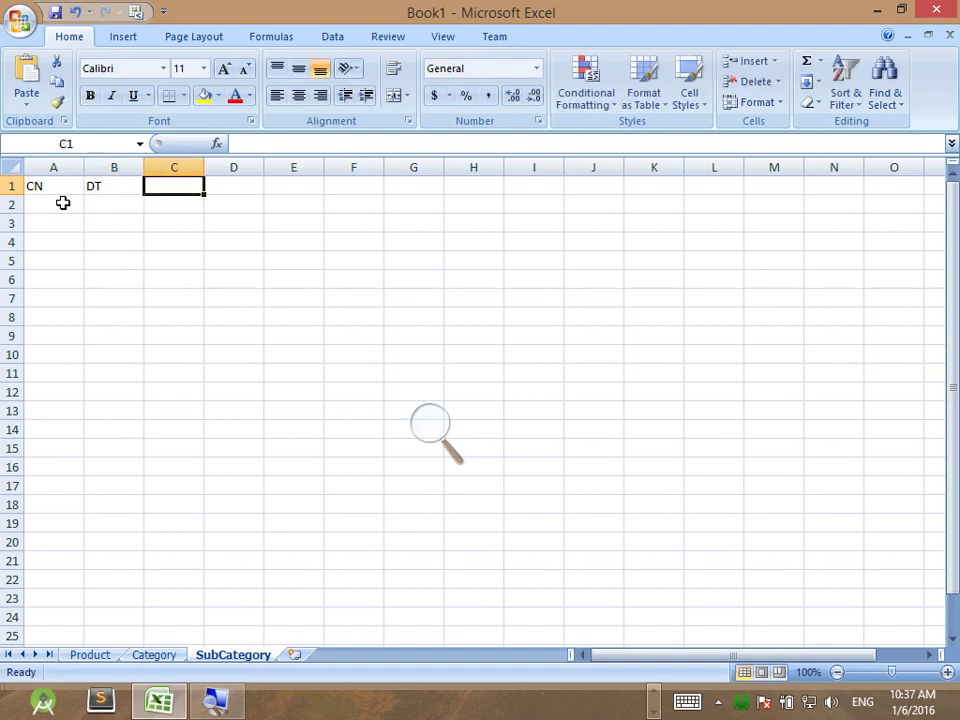
{"action": "type", "text": "RM"}
{"action": "key", "text": "Return"}
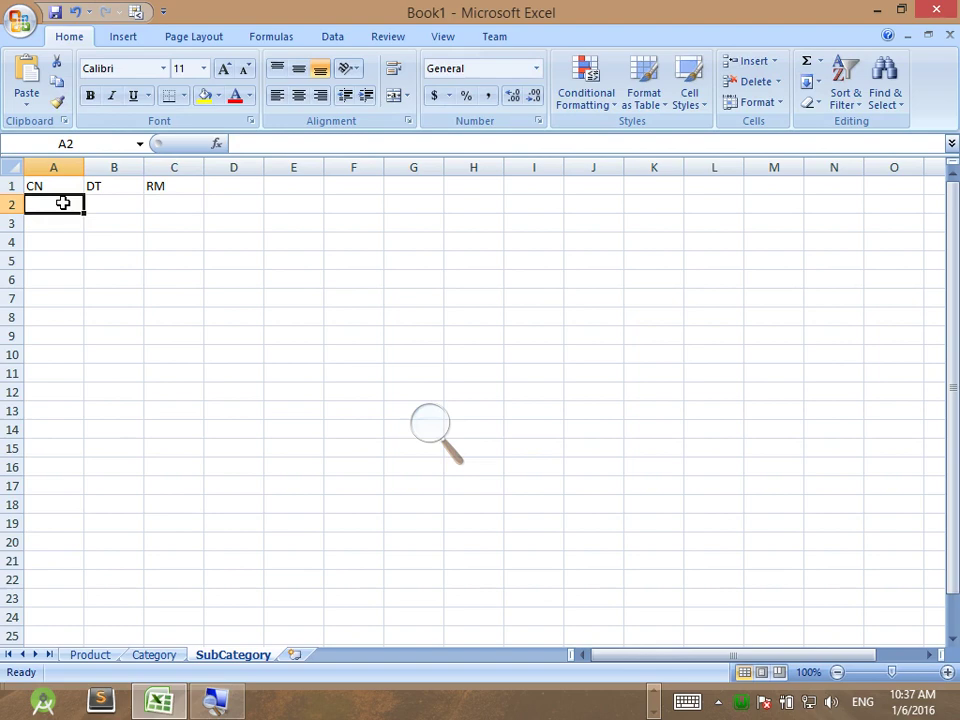
Step: Fill row 2 with the column name SubCategoryID, data type int and remark AI,PK
{"action": "type", "text": "SubCa"}
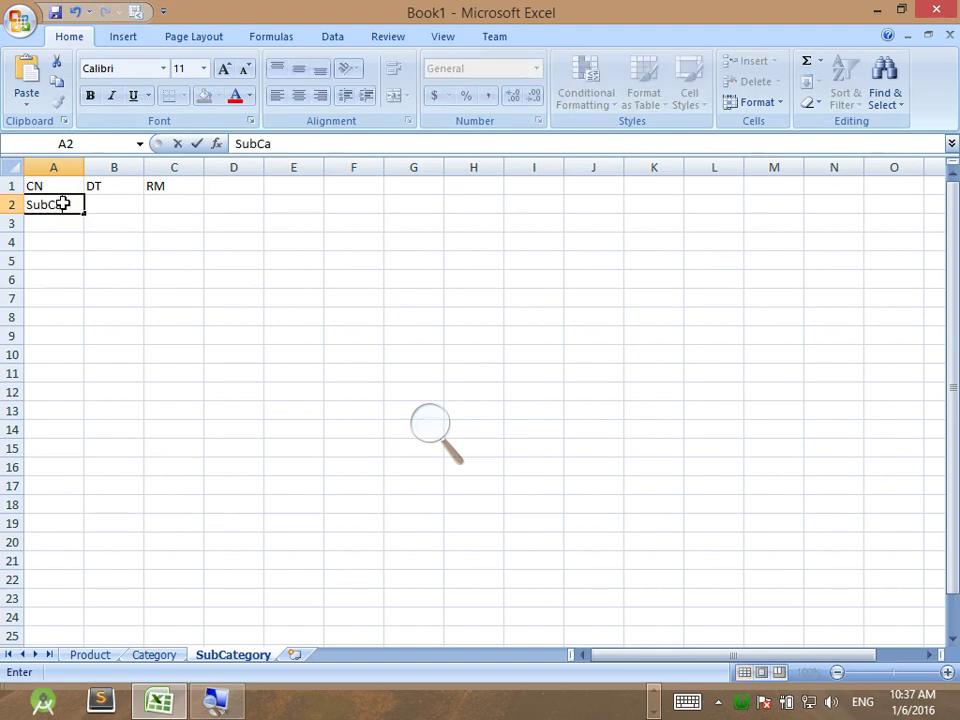
{"action": "type", "text": "tegoryID"}
{"action": "key", "text": "Tab"}
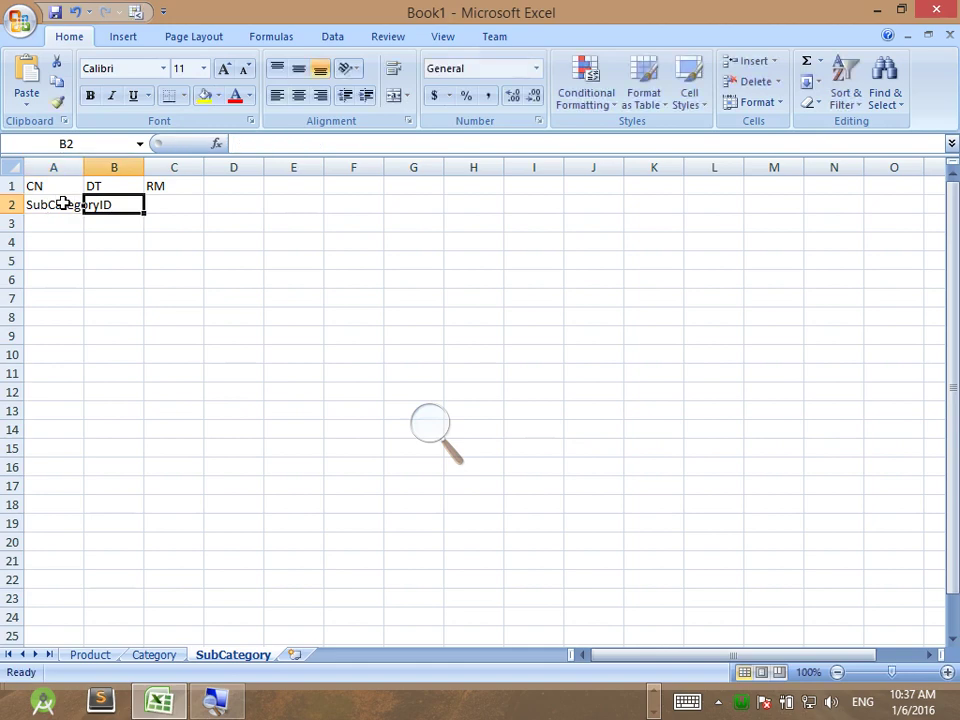
{"action": "type", "text": "int"}
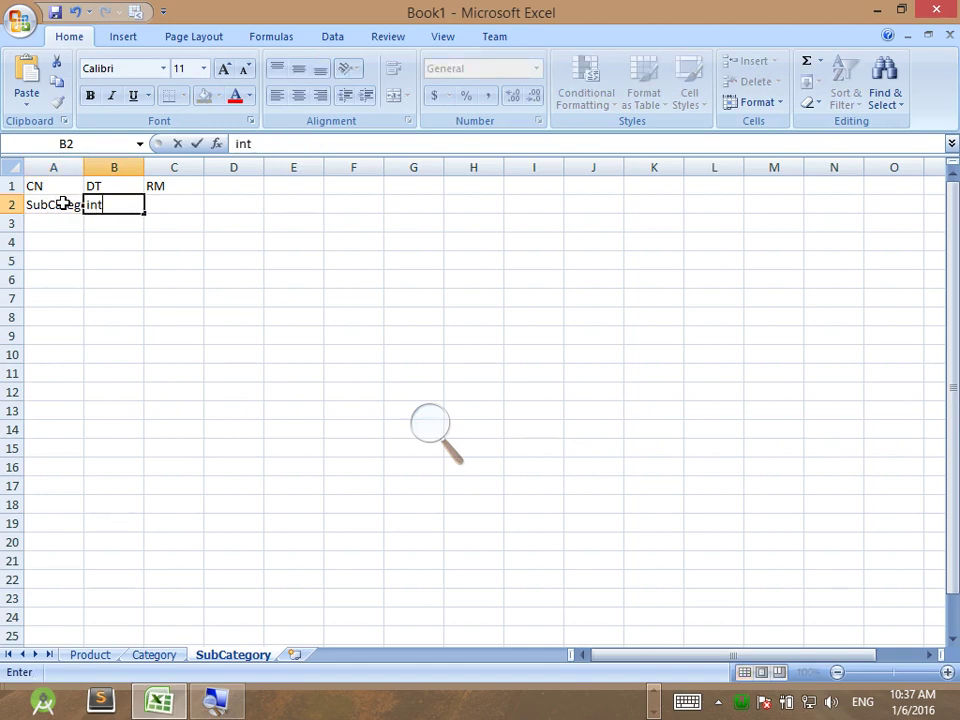
{"action": "key", "text": "Tab"}
{"action": "type", "text": "Al,"}
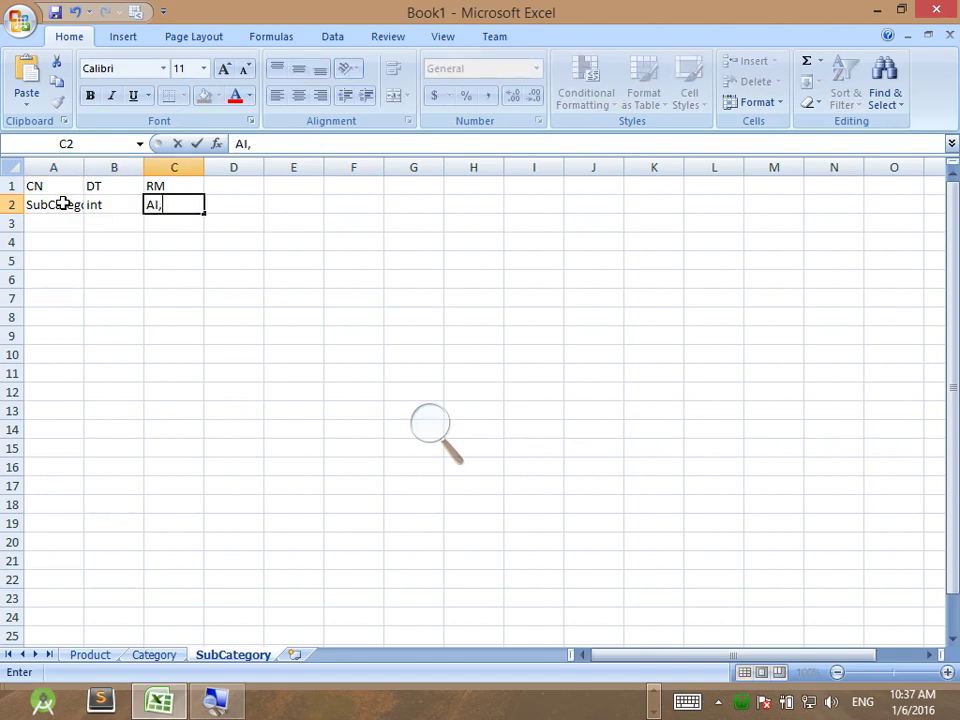
{"action": "type", "text": "O"}
{"action": "key", "text": "BackSpace"}
{"action": "type", "text": "PK"}
{"action": "key", "text": "Return"}
Step: Widen column A to fit the SubCategoryID entry
{"action": "left_click", "coordinate": [62, 203]}
{"action": "right_click", "coordinate": [64, 204]}
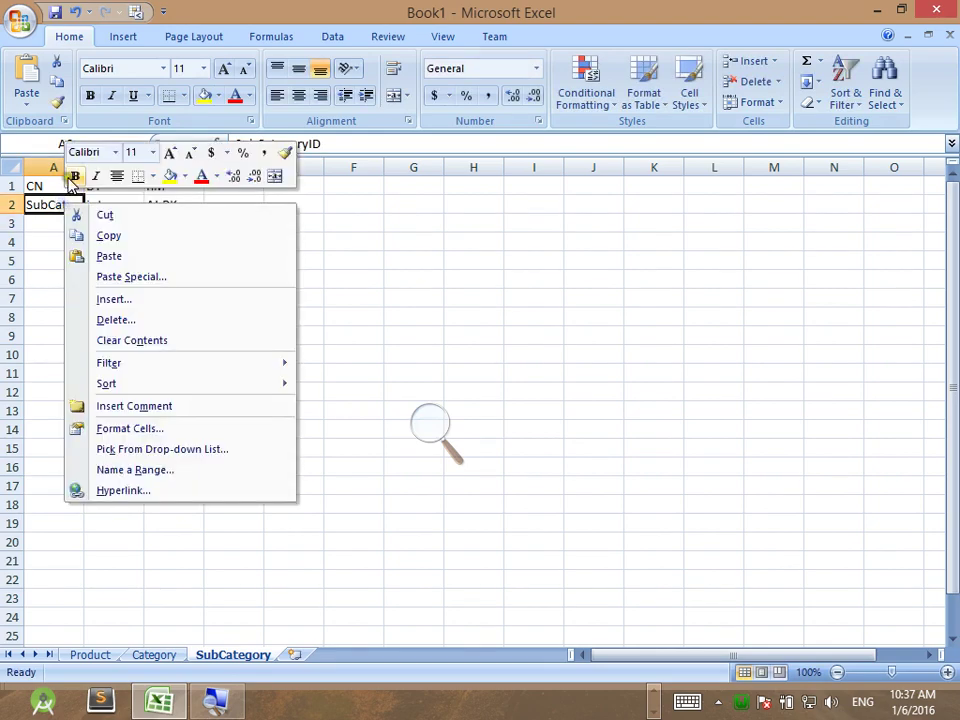
{"action": "left_click", "coordinate": [78, 167]}
{"action": "double_click", "coordinate": [78, 167]}
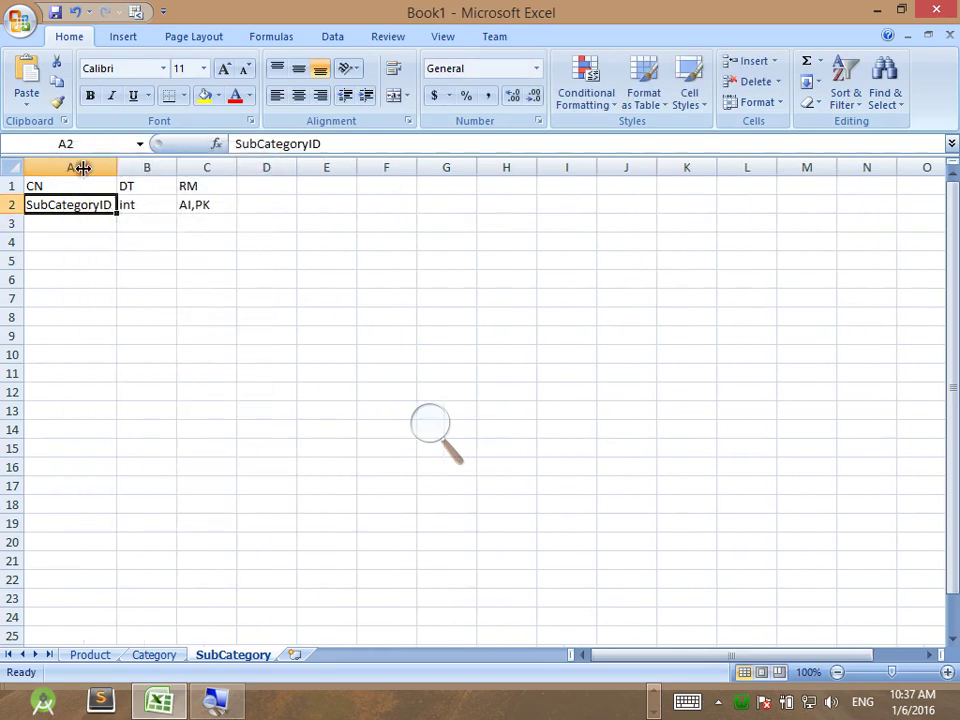
Step: Enter SubCategoryName with data type varchar(100) in row 3 and fit column A to its contents
{"action": "left_click", "coordinate": [90, 223]}
{"action": "type", "text": "Sub"}
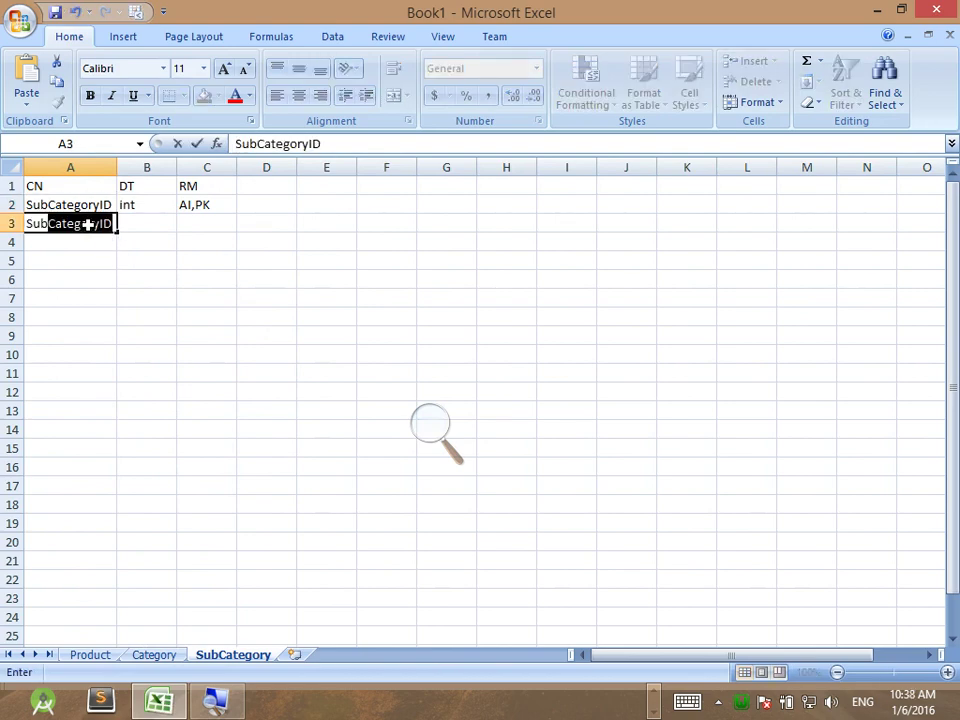
{"action": "type", "text": "Category"}
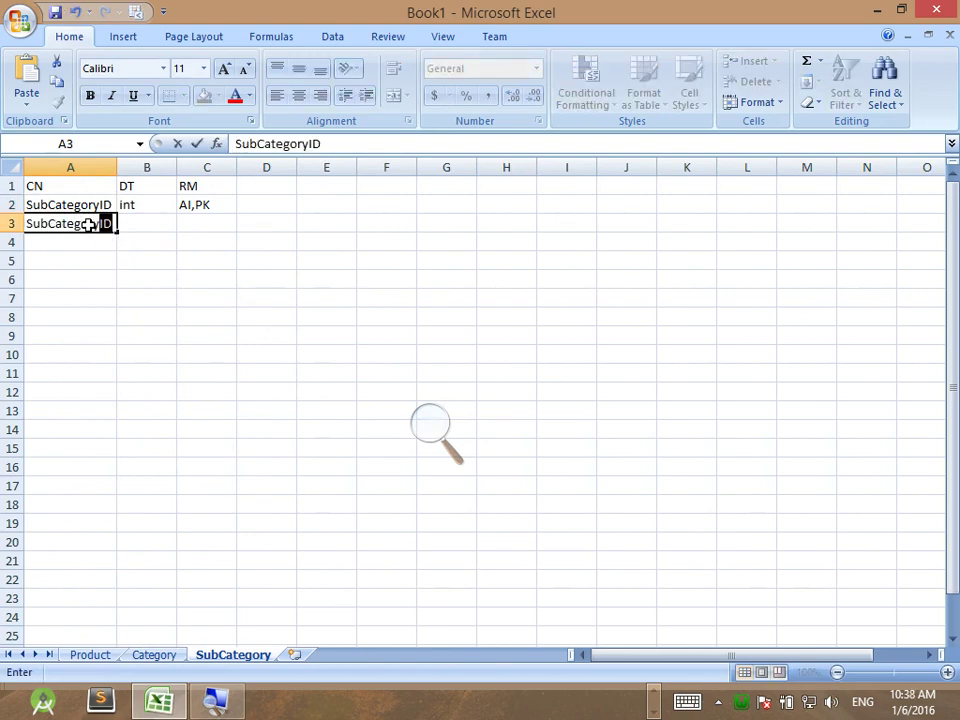
{"action": "type", "text": "Name"}
{"action": "type", "text": "varchar("}
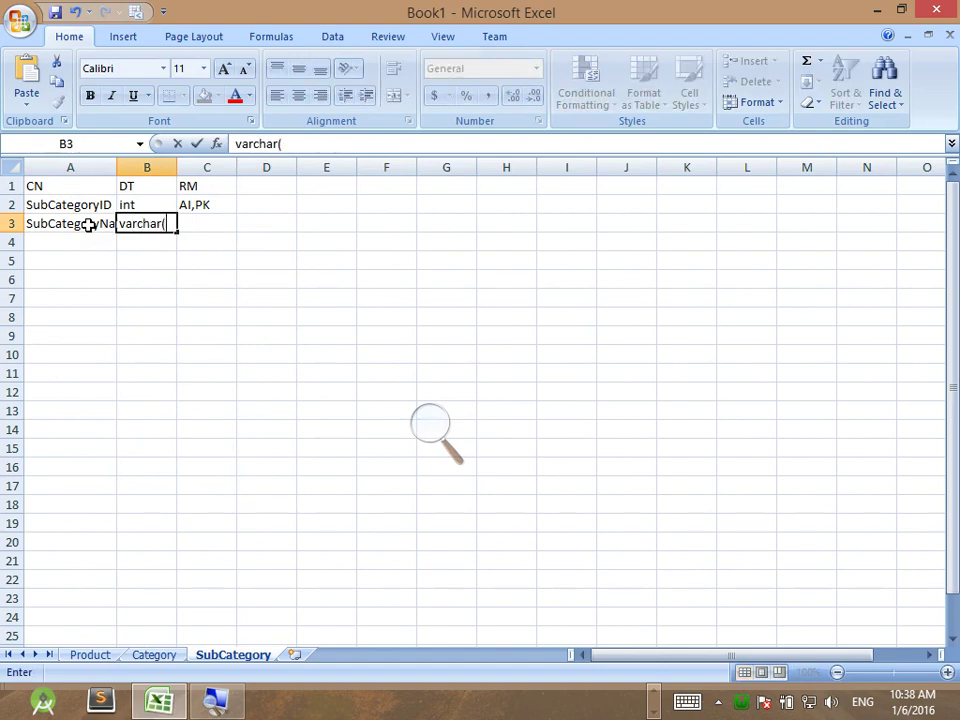
{"action": "type", "text": "100)"}
{"action": "key", "text": "Tab"}
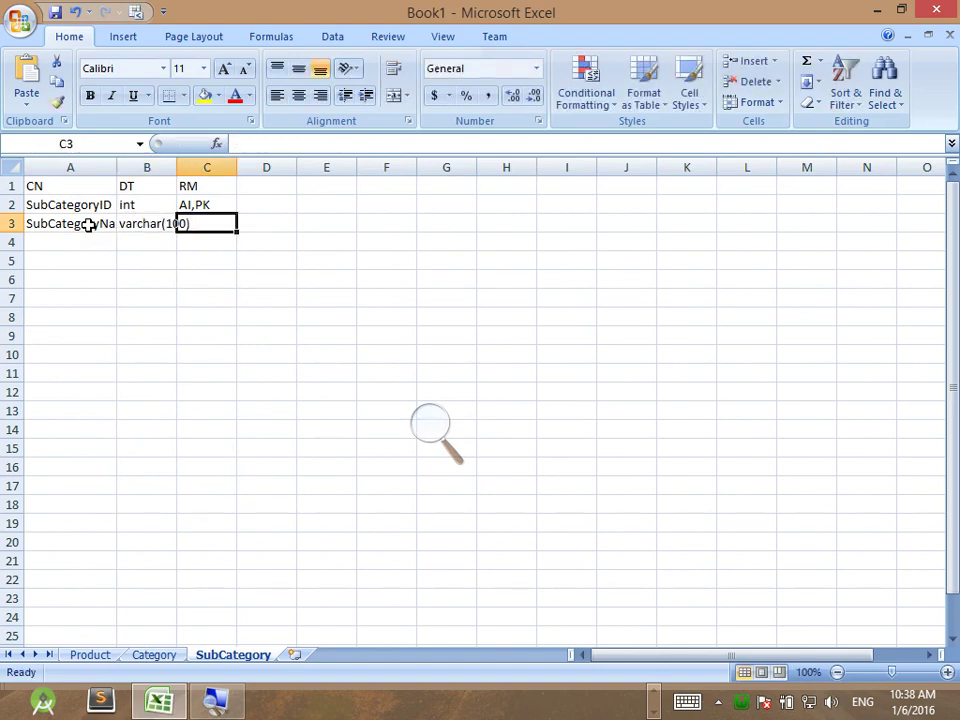
{"action": "key", "text": "Return"}
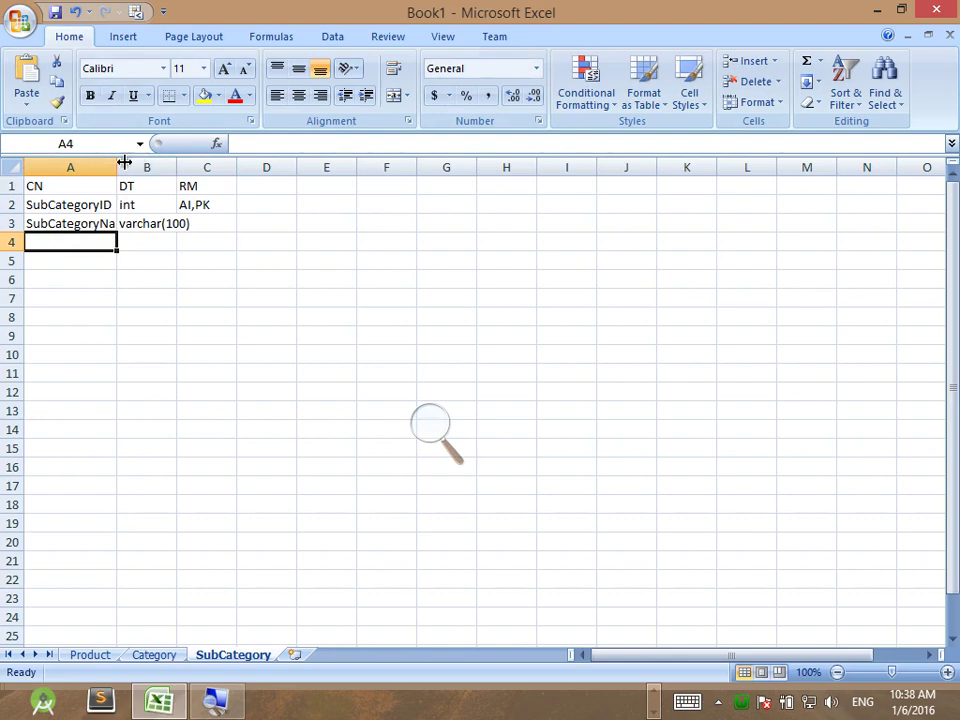
{"action": "double_click", "coordinate": [117, 166]}
Step: Fill row 4 with CategoryID, data type int and remark FK->Category, and fit column C to its contents
{"action": "type", "text": "CategoryID"}
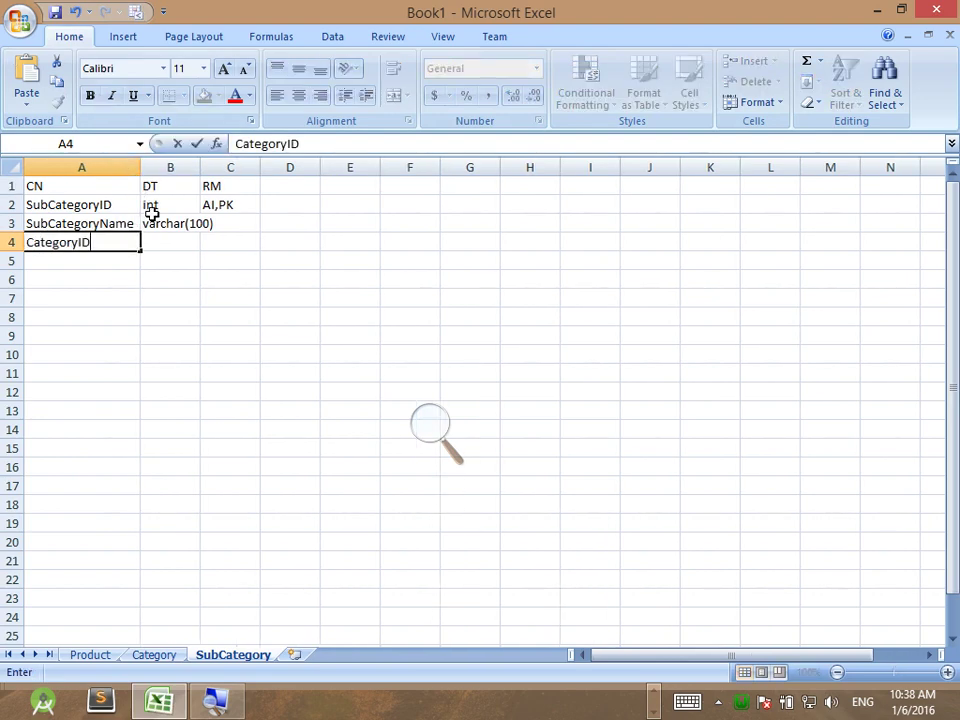
{"action": "key", "text": "Tab"}
{"action": "type", "text": "int"}
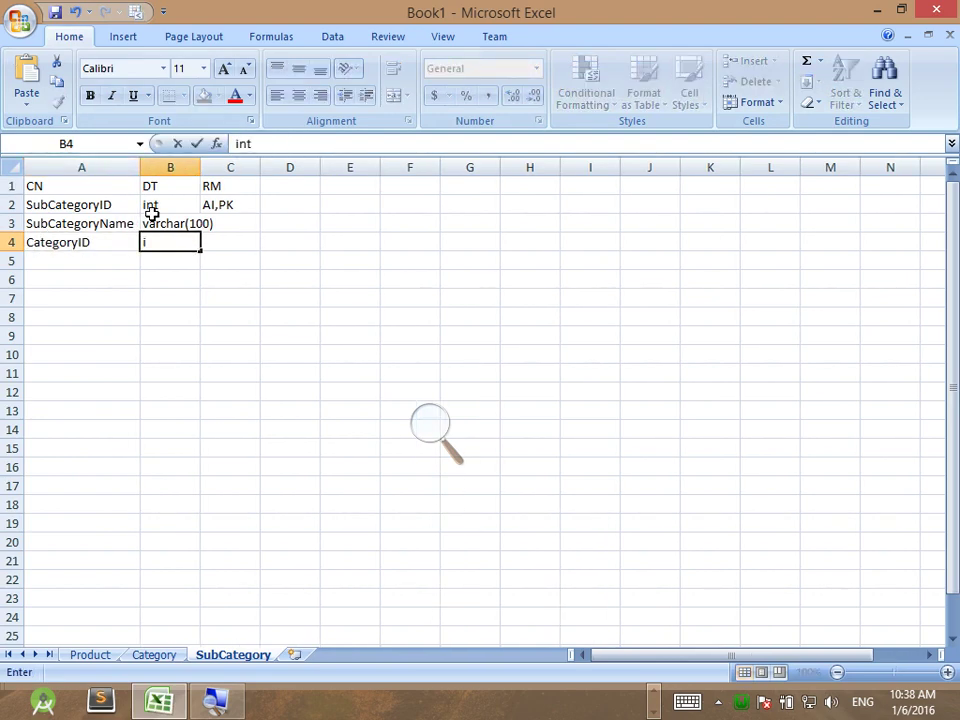
{"action": "key", "text": "Tab"}
{"action": "type", "text": "FK"}
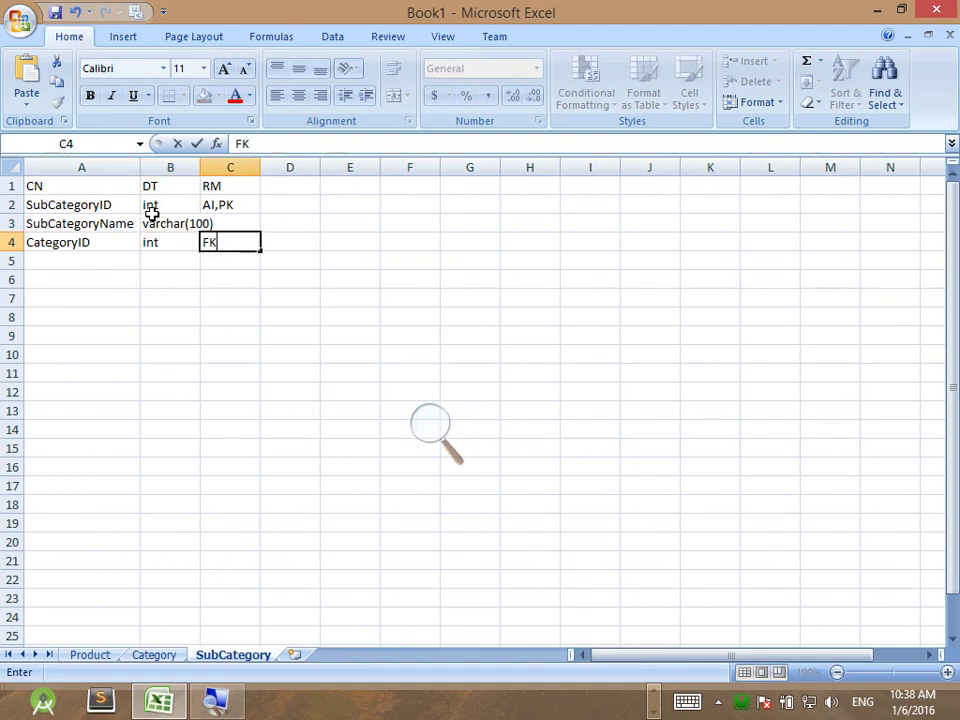
{"action": "type", "text": "->Category"}
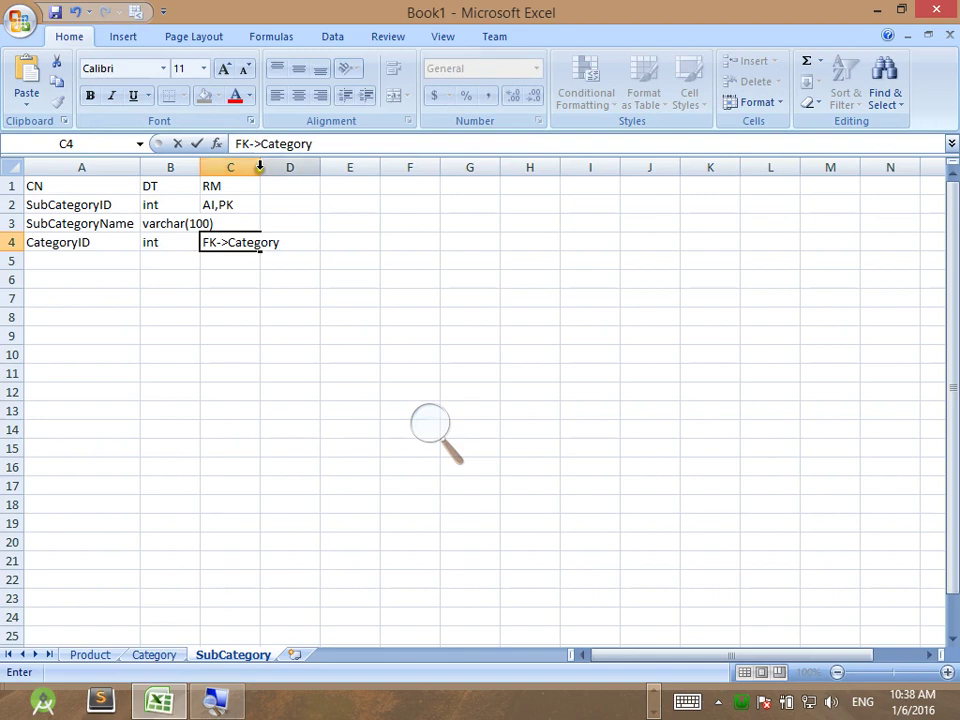
{"action": "left_click", "coordinate": [264, 178]}
{"action": "double_click", "coordinate": [263, 170]}
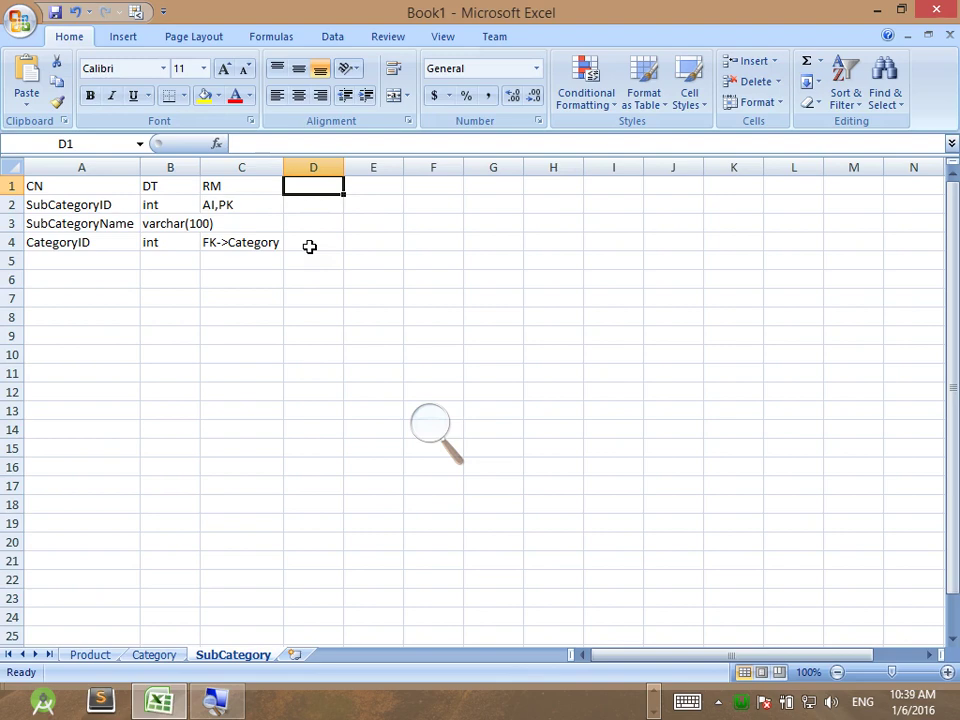
Step: Add a new worksheet after SubCategory and name it City
{"action": "left_click", "coordinate": [303, 655]}
{"action": "type", "text": "City"}
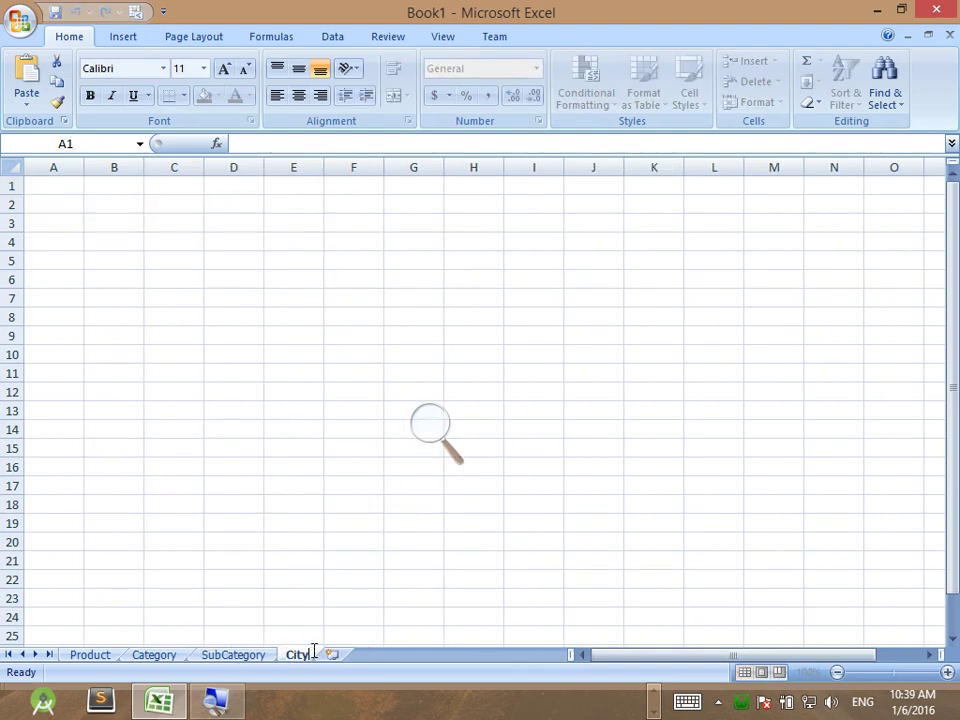
{"action": "key", "text": "Return"}
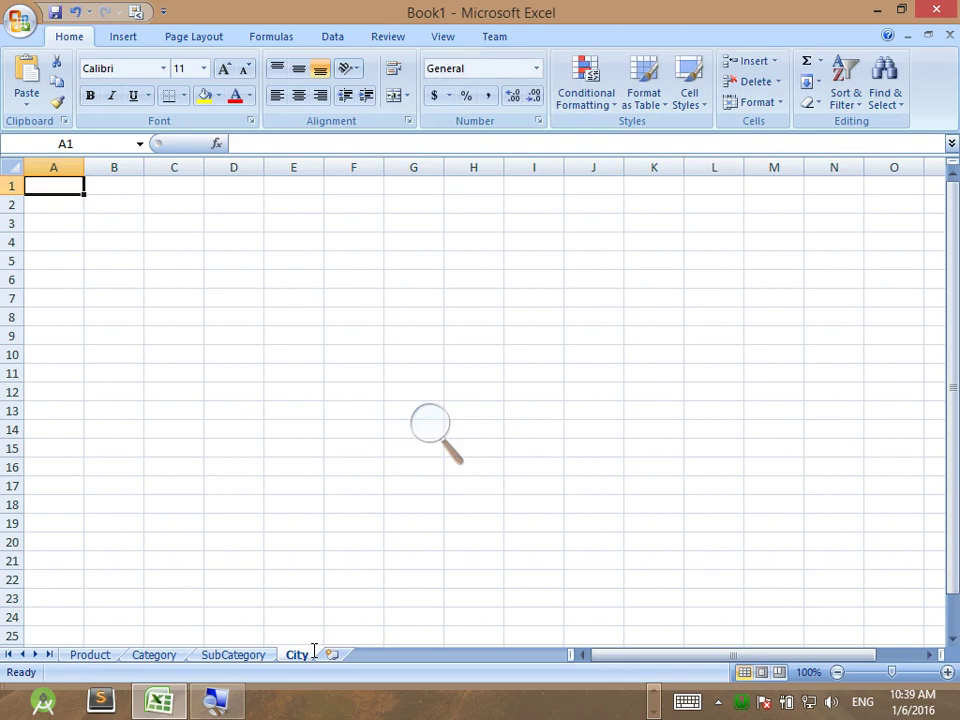
Step: Insert another worksheet after City and rename it State
{"action": "left_click", "coordinate": [331, 654]}
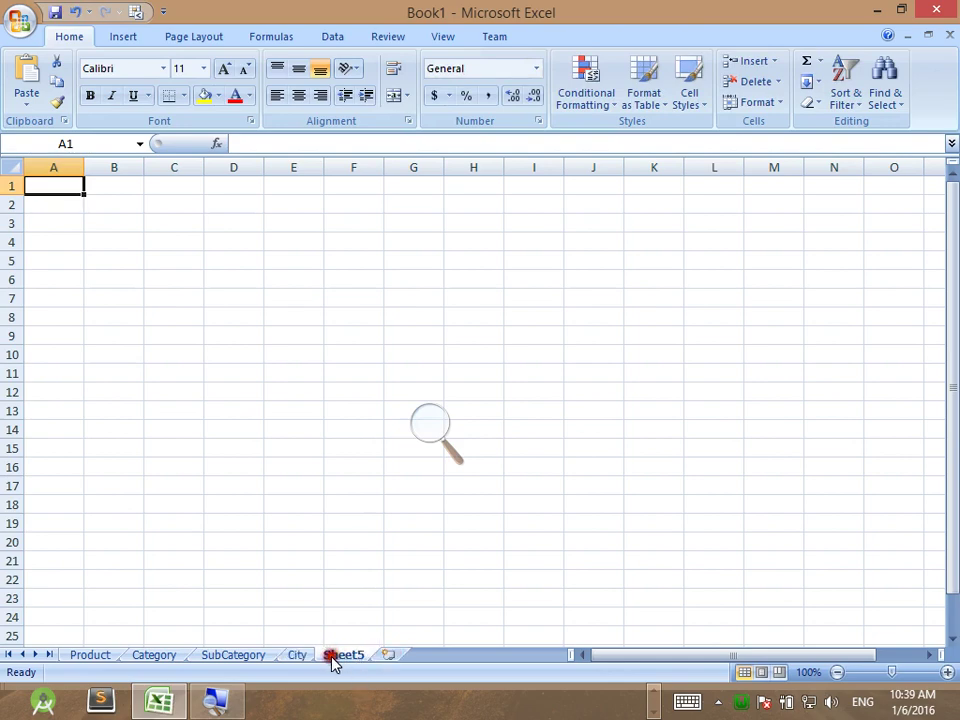
{"action": "double_click", "coordinate": [332, 656]}
{"action": "type", "text": "State"}
{"action": "key", "text": "Return"}
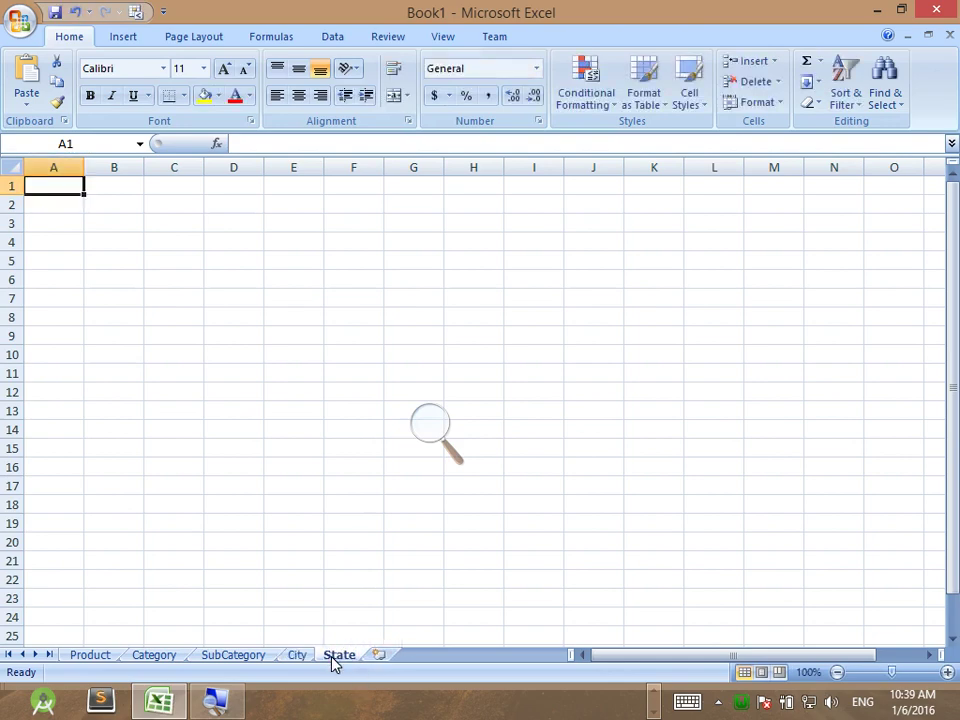
Step: Insert a worksheet after State and rename it Country
{"action": "left_click", "coordinate": [378, 655]}
{"action": "double_click", "coordinate": [383, 657]}
{"action": "type", "text": "Country"}
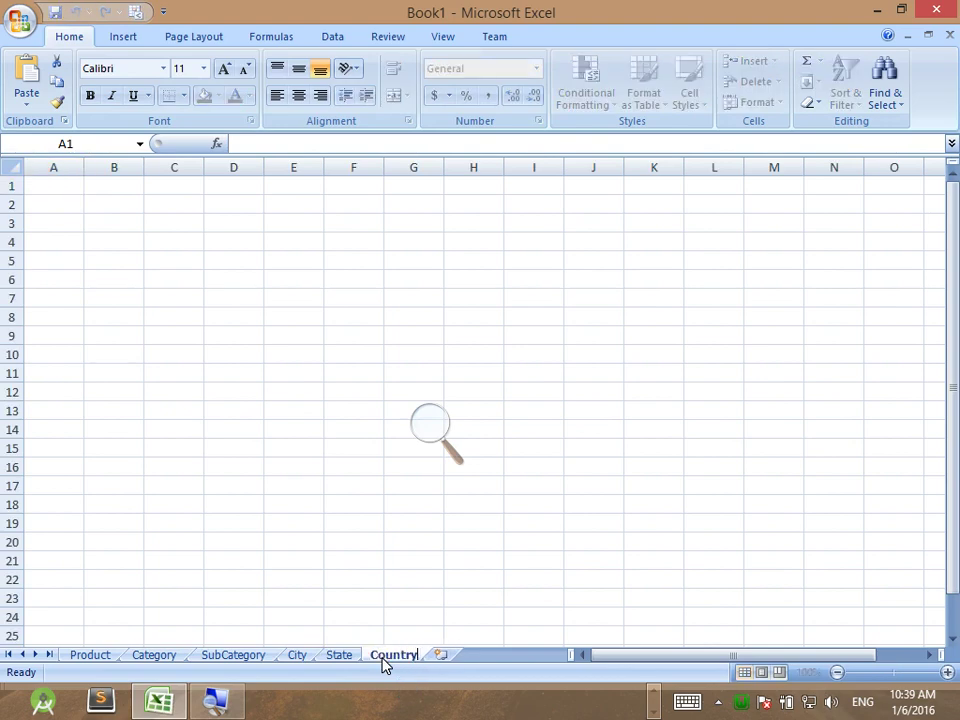
{"action": "key", "text": "Return"}
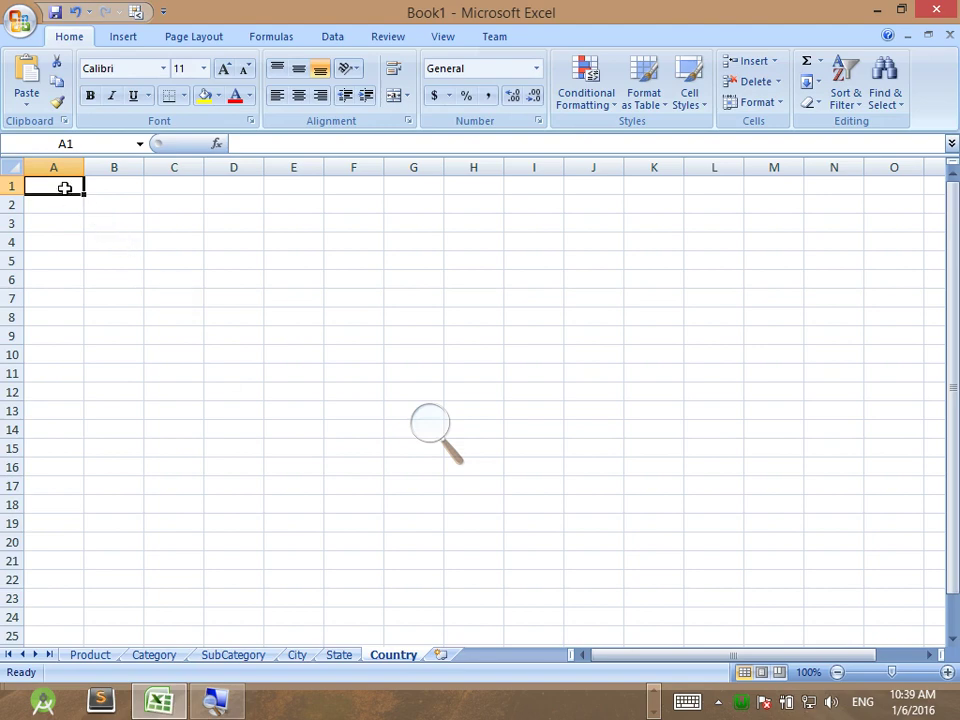
{"action": "left_click", "coordinate": [63, 192]}
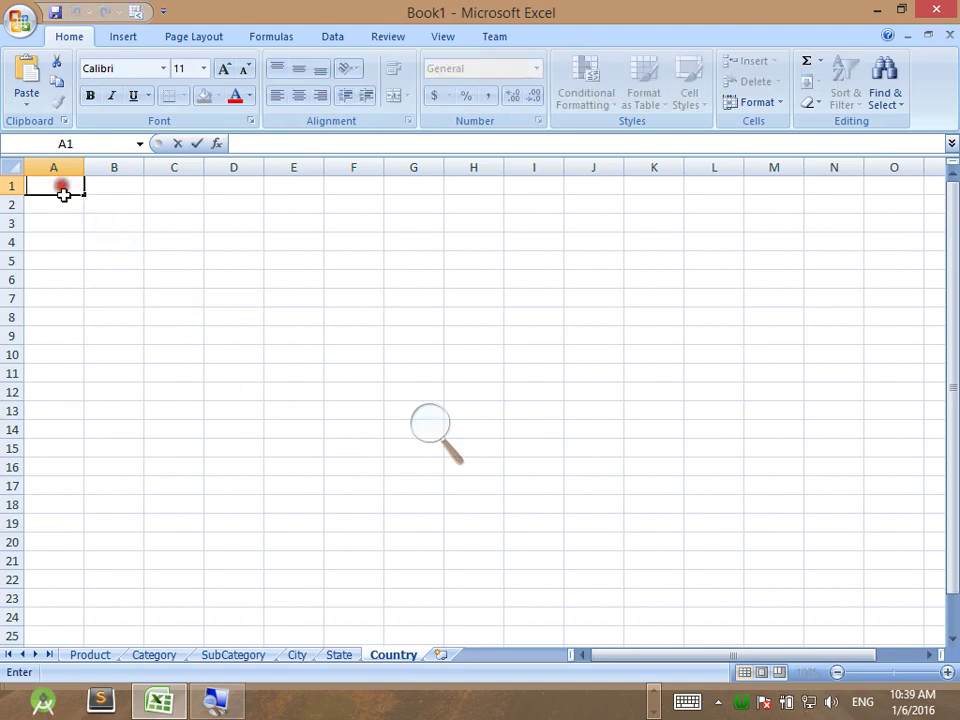
{"action": "left_click", "coordinate": [164, 253]}
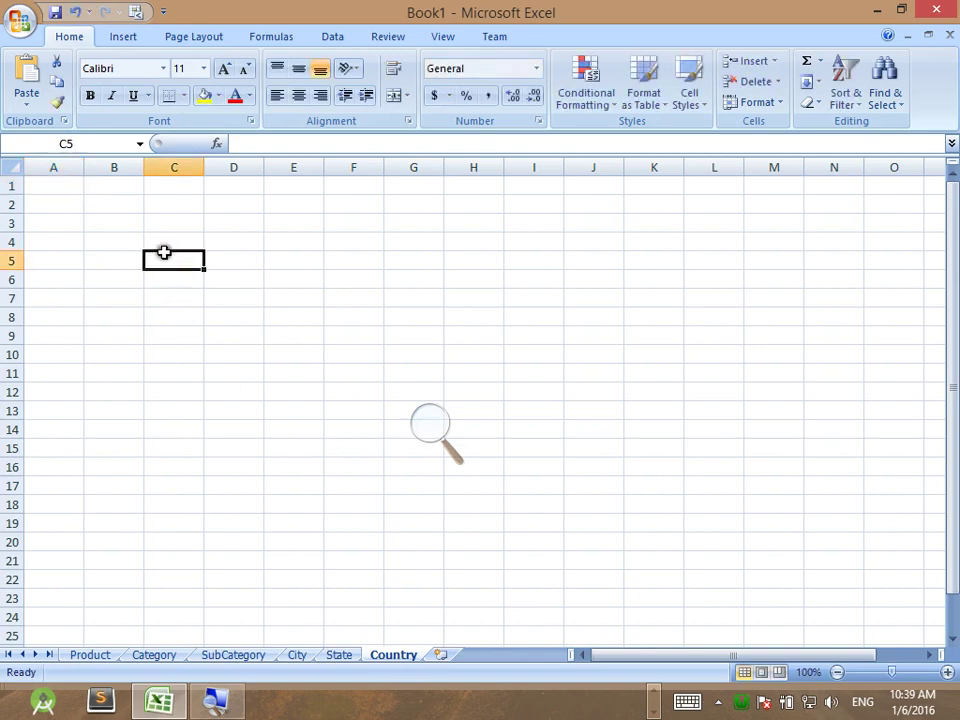
Step: Enter the numbers 1, 2 and 3 down cells A1 to A3 of the Country sheet
{"action": "left_click", "coordinate": [60, 189]}
{"action": "type", "text": "1"}
{"action": "key", "text": "Return"}
{"action": "type", "text": "2"}
{"action": "key", "text": "Return"}
{"action": "type", "text": "3"}
{"action": "key", "text": "Return"}
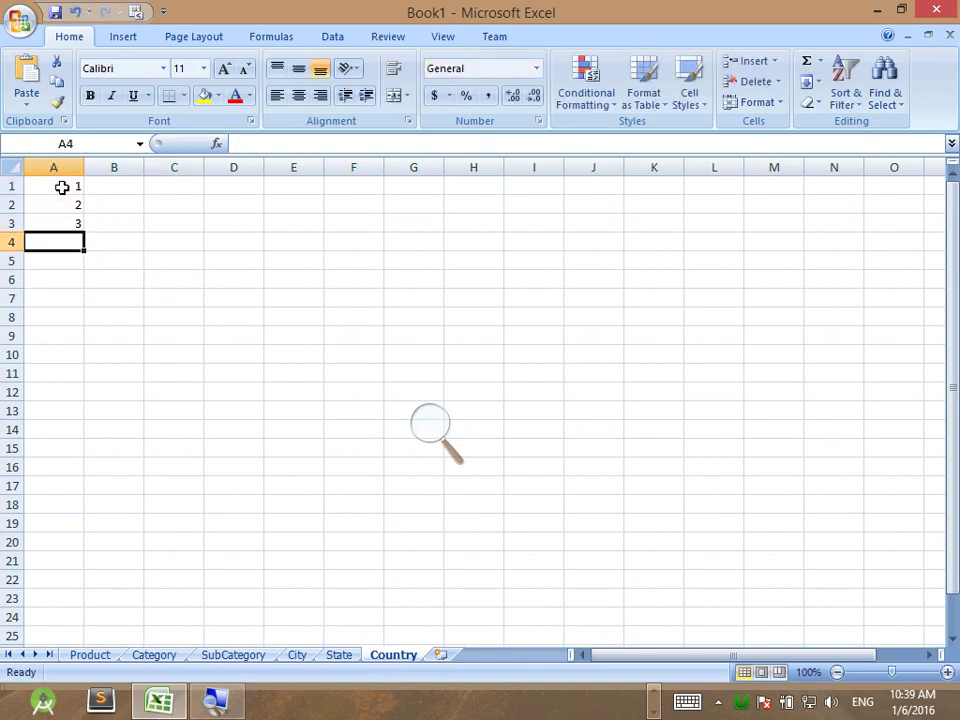
Step: Enter the country names India, US and UK in cells B1 to B3 beside their numbers
{"action": "left_click_drag", "start_coordinate": [60, 189], "coordinate": [64, 215]}
{"action": "left_click", "coordinate": [111, 189]}
{"action": "type", "text": "INdia"}
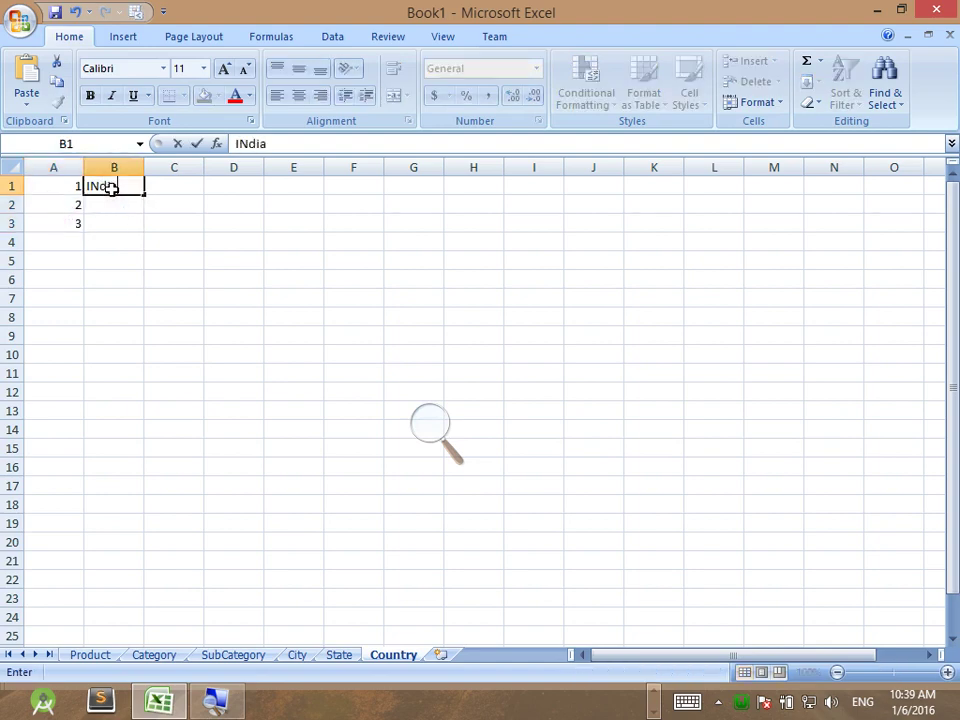
{"action": "key", "text": "Return"}
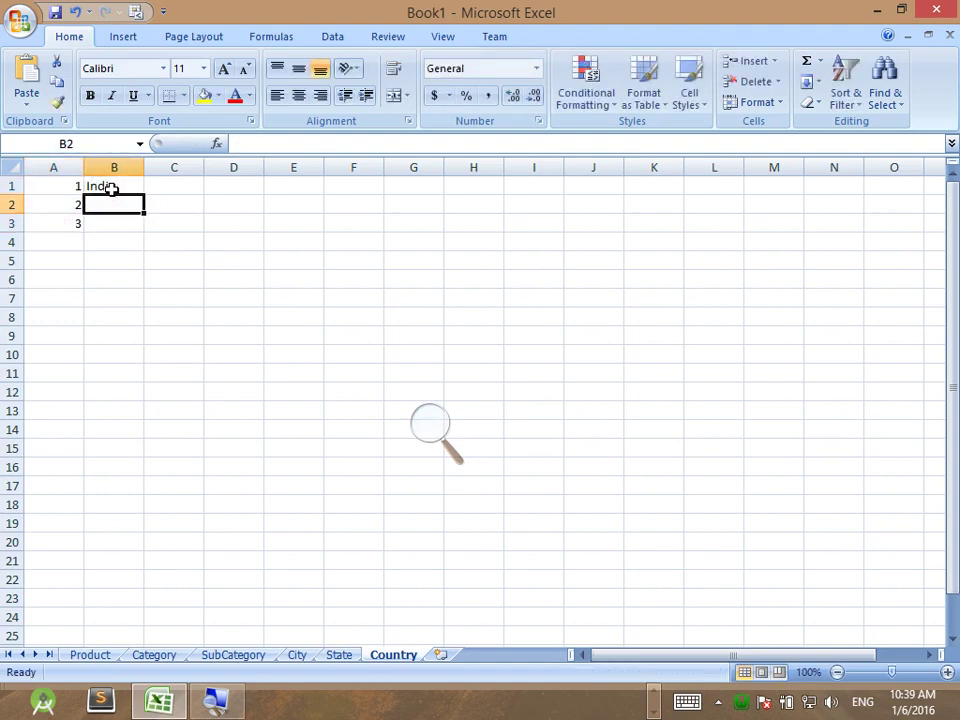
{"action": "type", "text": "US"}
{"action": "key", "text": "Return"}
{"action": "type", "text": "UK"}
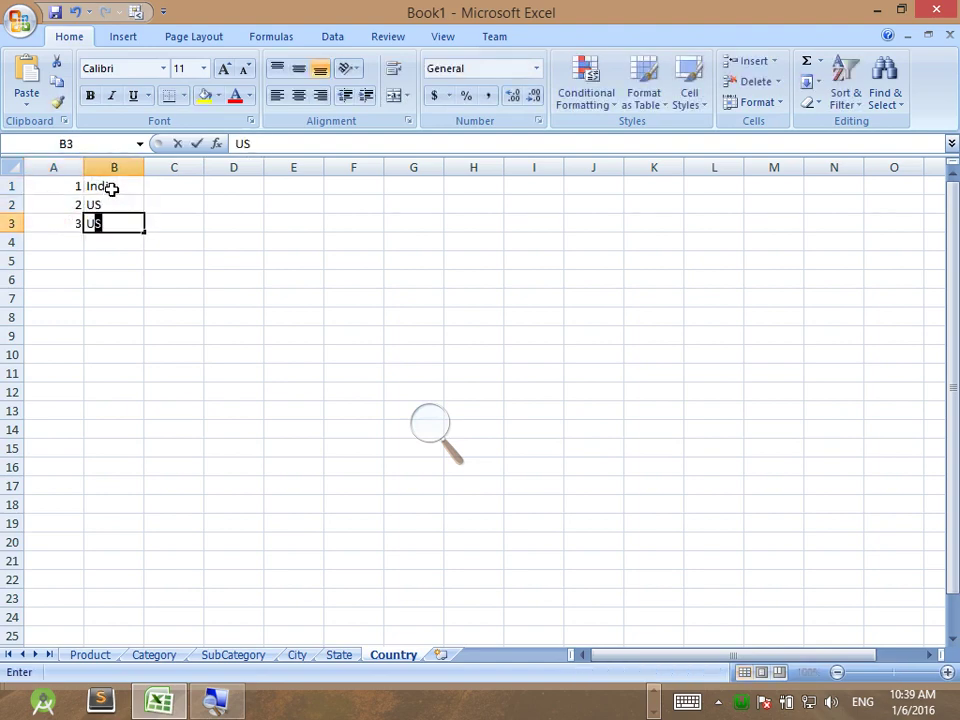
{"action": "key", "text": "Return"}
Step: Add a fourth country row with Pakistan in B4 and the number 4 in A4
{"action": "type", "text": "Pakistan"}
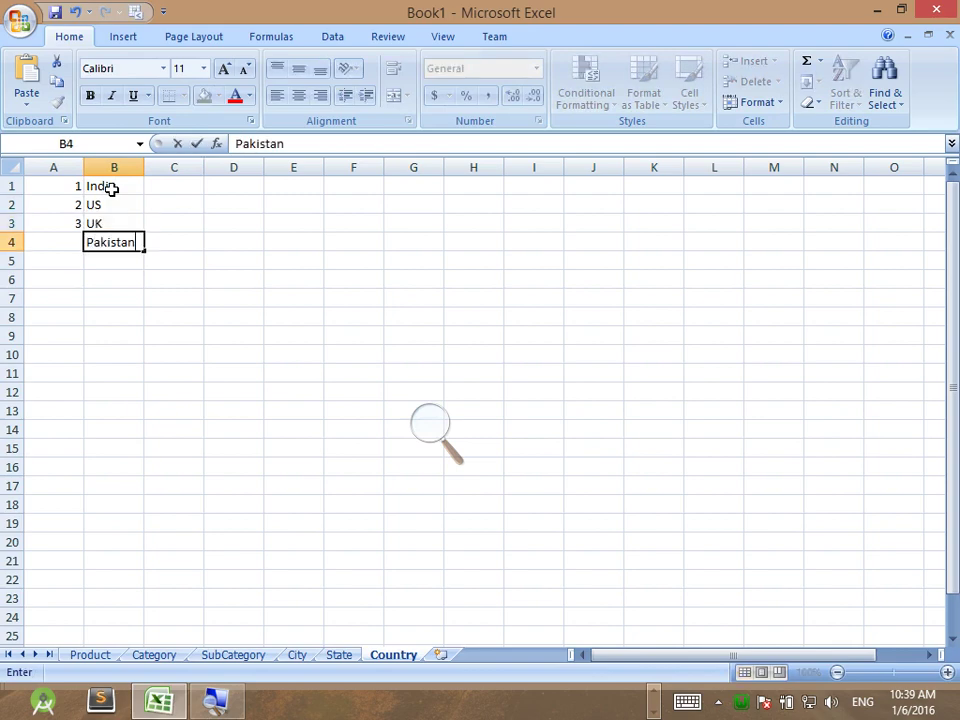
{"action": "key", "text": "Left"}
{"action": "type", "text": "4"}
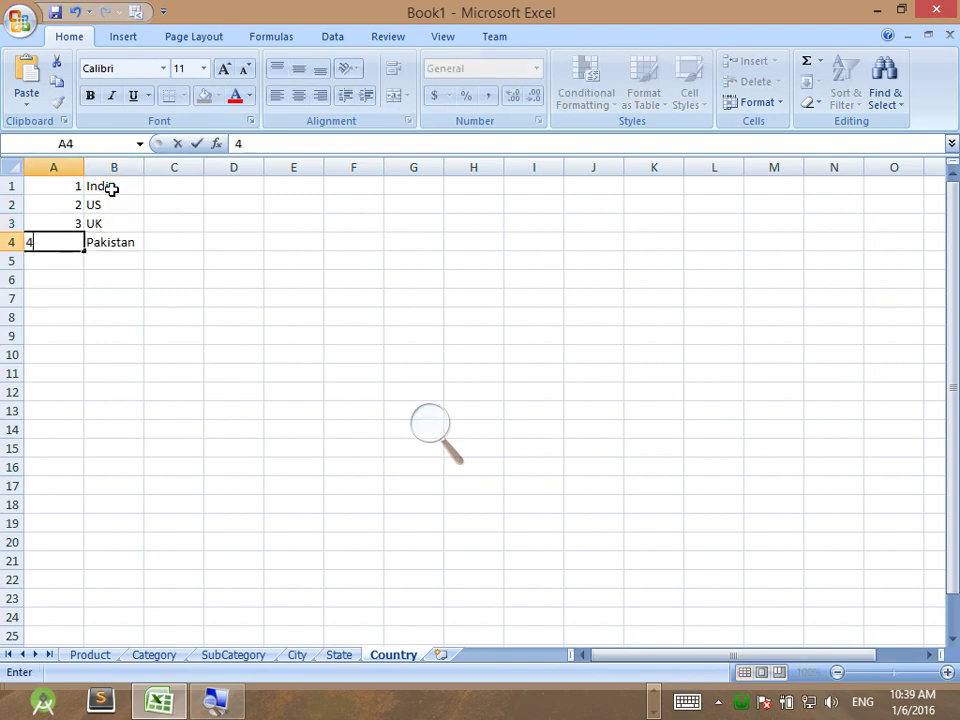
{"action": "left_click", "coordinate": [246, 314]}
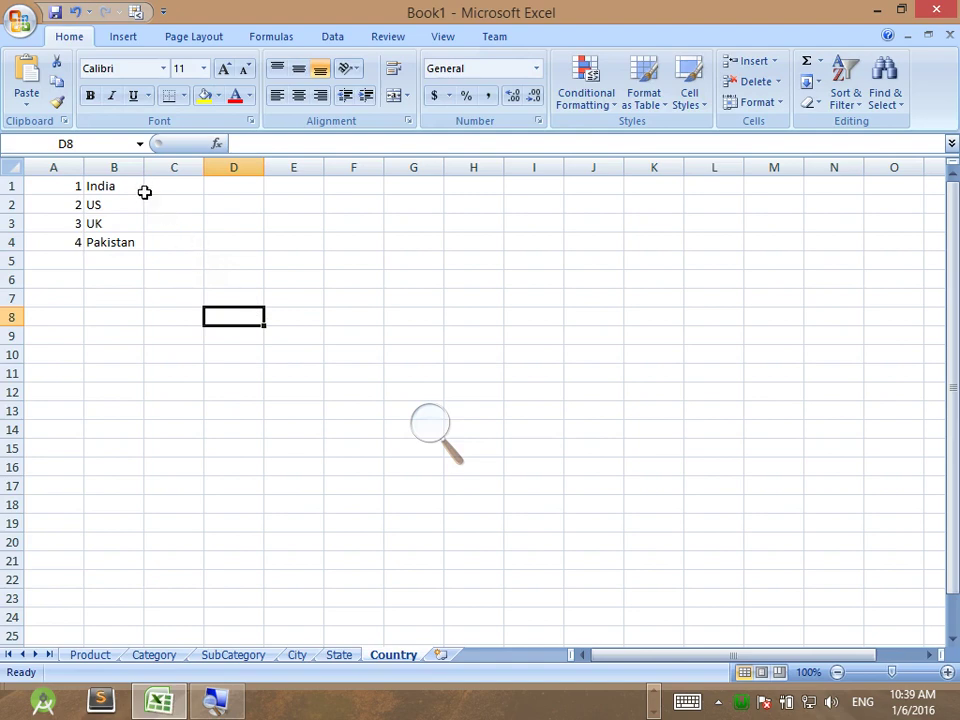
{"action": "left_click_drag", "start_coordinate": [113, 242], "coordinate": [21, 187]}
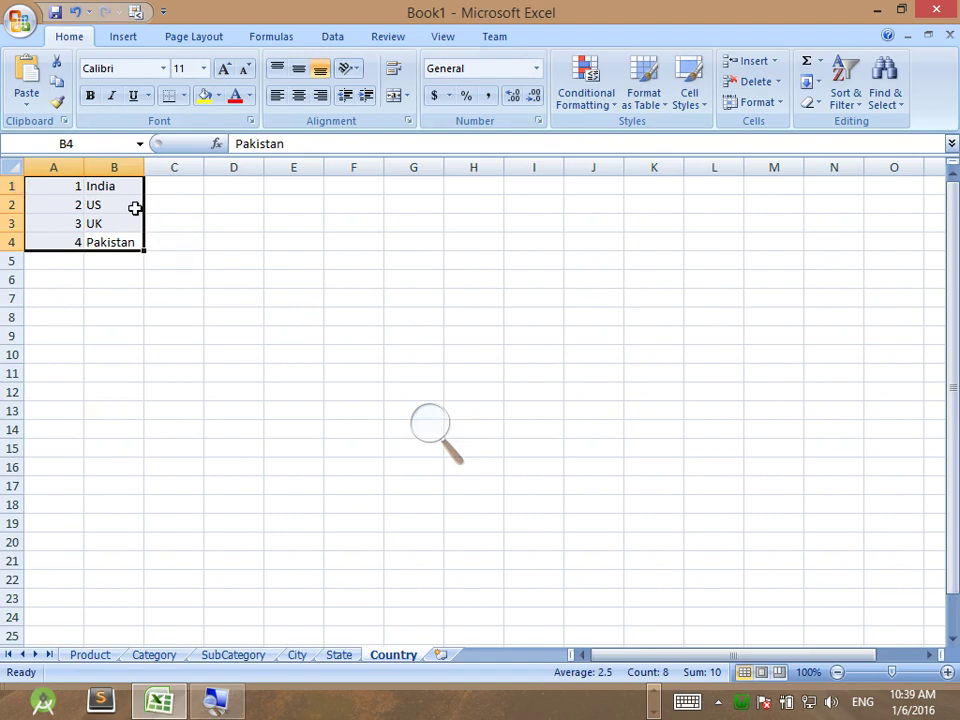
{"action": "left_click", "coordinate": [94, 207]}
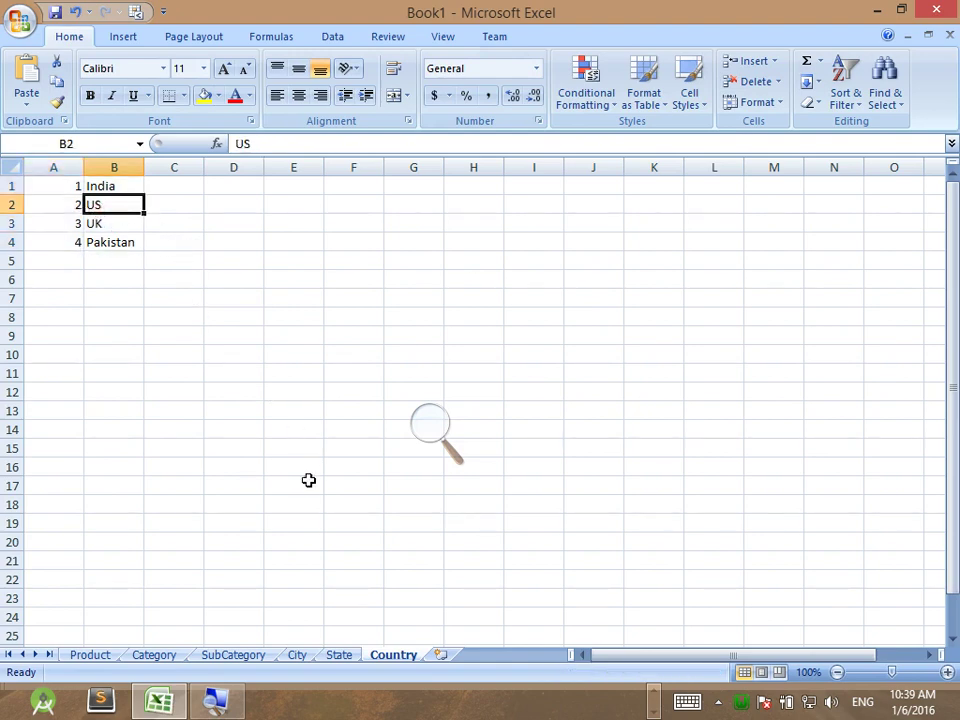
{"action": "left_click", "coordinate": [345, 655]}
{"action": "left_click", "coordinate": [388, 656]}
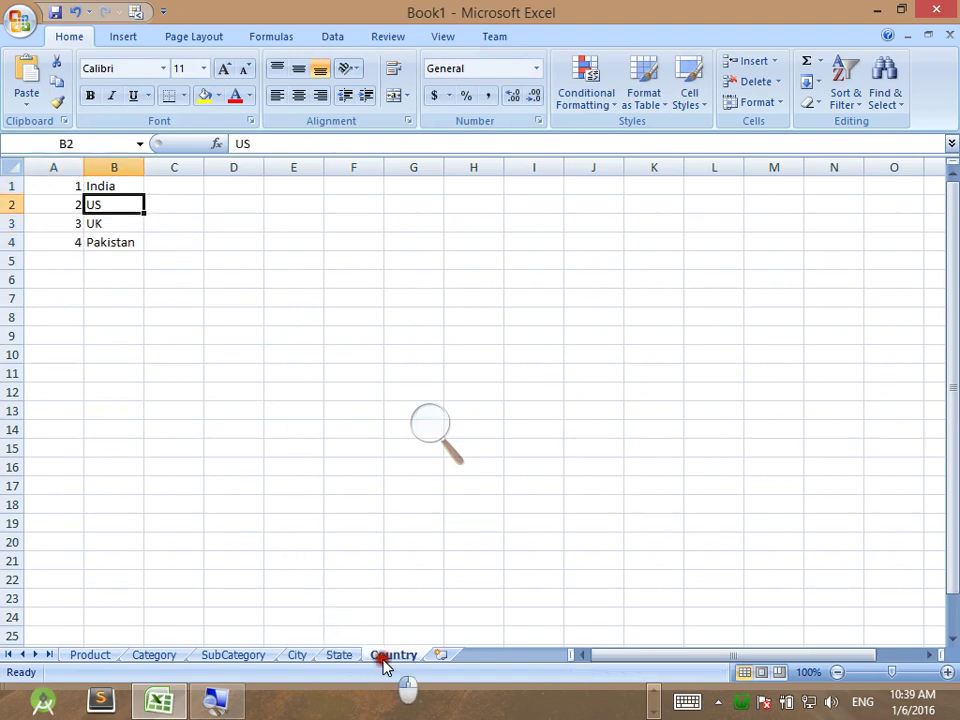
Step: Insert a header row above the country list with CountryID and CountryName, and autofit column B
{"action": "right_click", "coordinate": [10, 187]}
{"action": "left_click", "coordinate": [51, 282]}
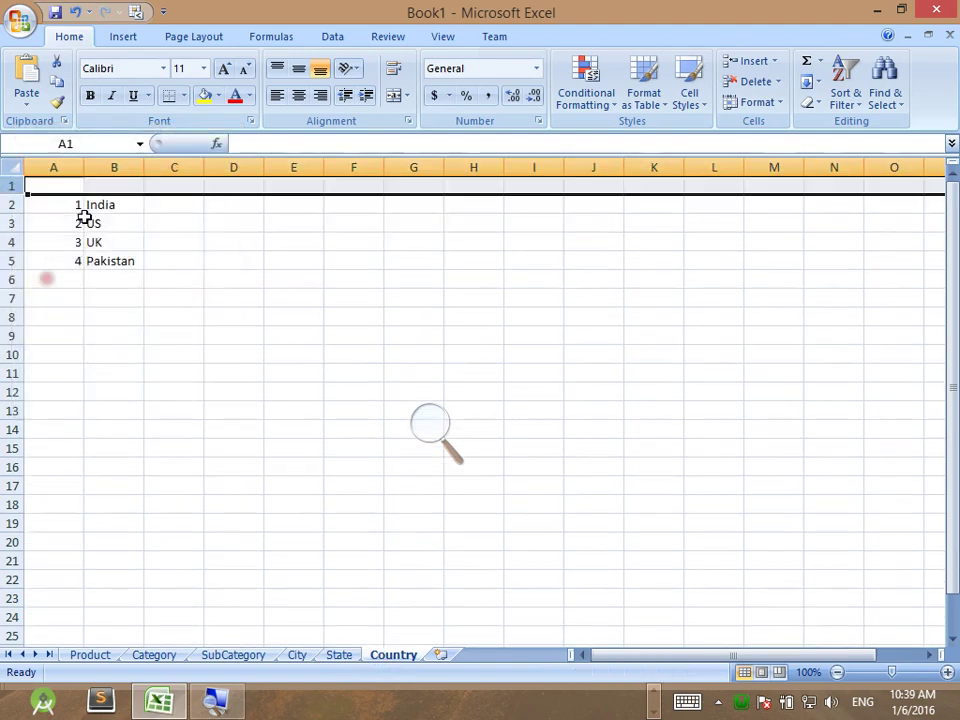
{"action": "double_click", "coordinate": [63, 186]}
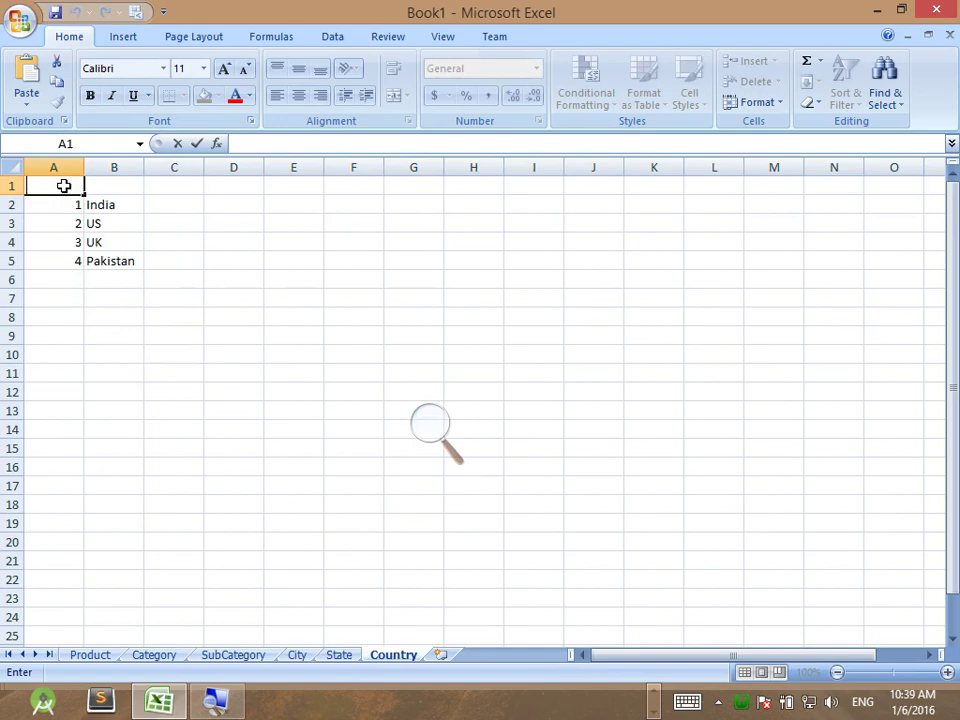
{"action": "type", "text": "CountryID"}
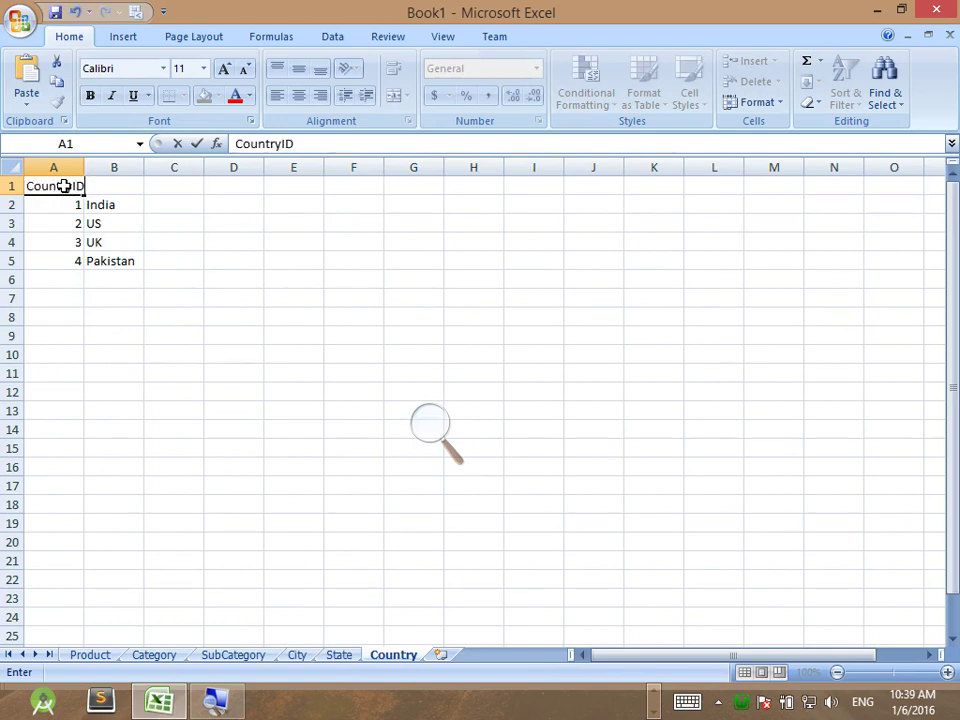
{"action": "key", "text": "Tab"}
{"action": "type", "text": "Coun"}
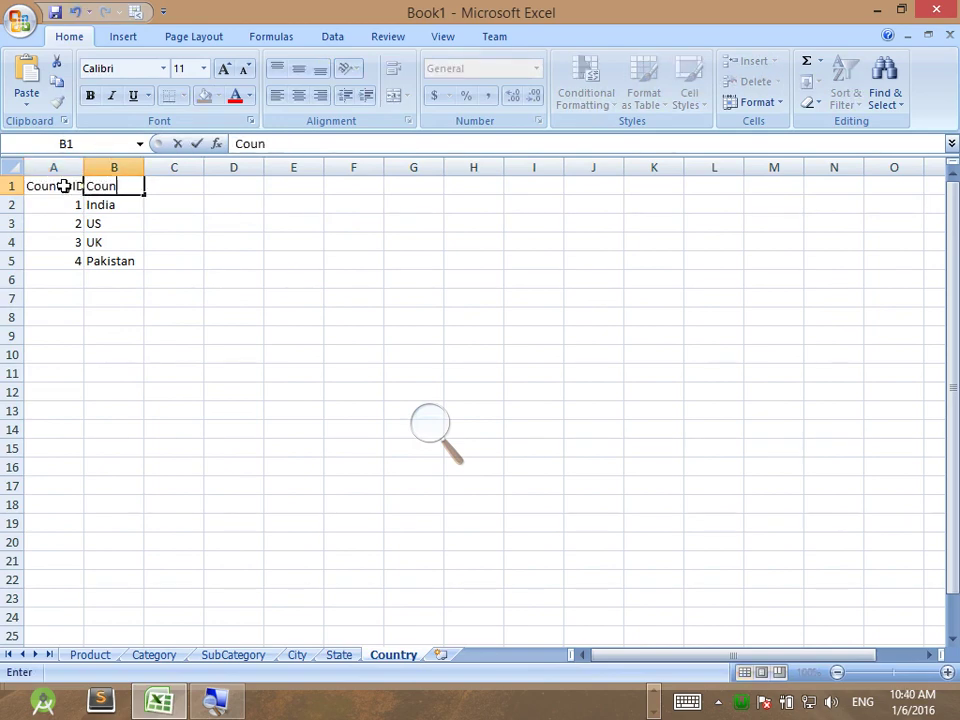
{"action": "type", "text": "tryName"}
{"action": "key", "text": "Return"}
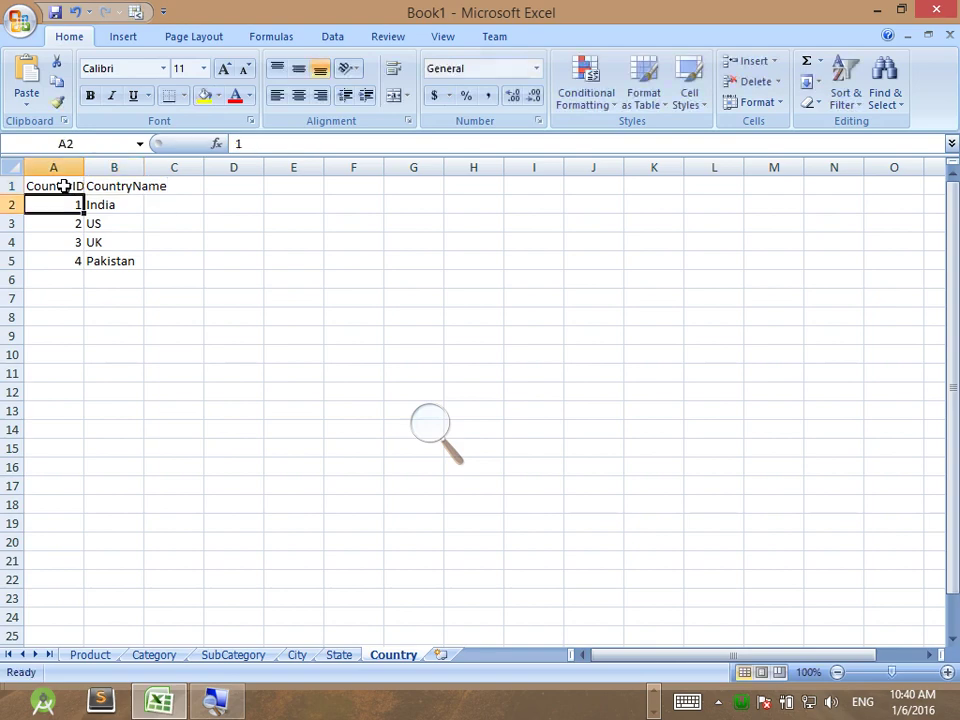
{"action": "double_click", "coordinate": [148, 167]}
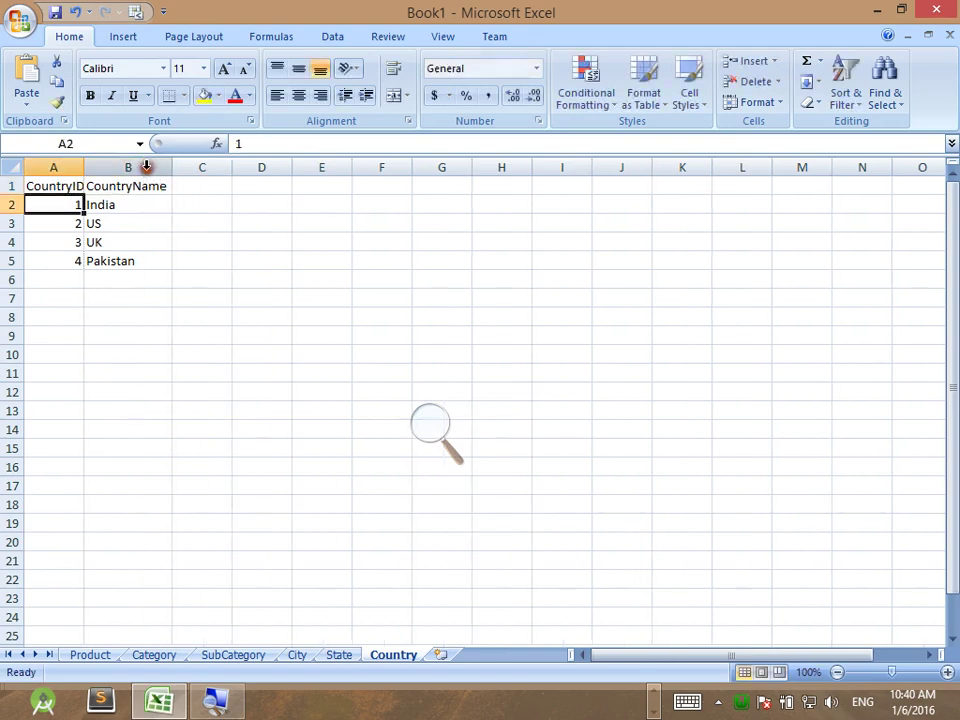
Step: On the State sheet, enter the headers StateID in A1 and StateName in B1, and autofit column B
{"action": "left_click", "coordinate": [349, 652]}
{"action": "type", "text": "StateID"}
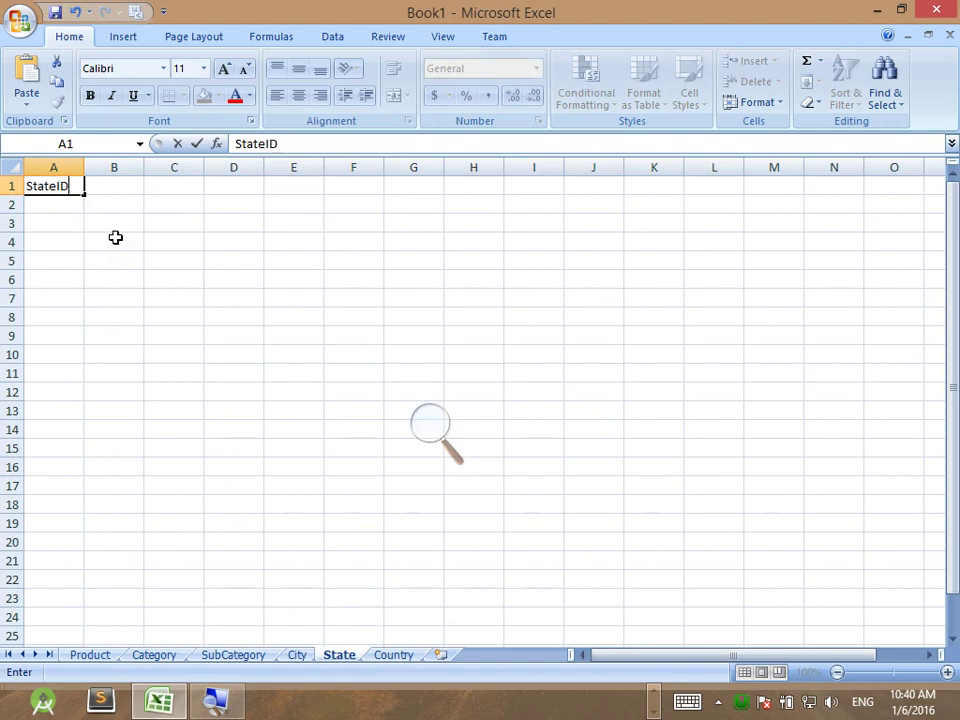
{"action": "key", "text": "Tab"}
{"action": "type", "text": "StateName"}
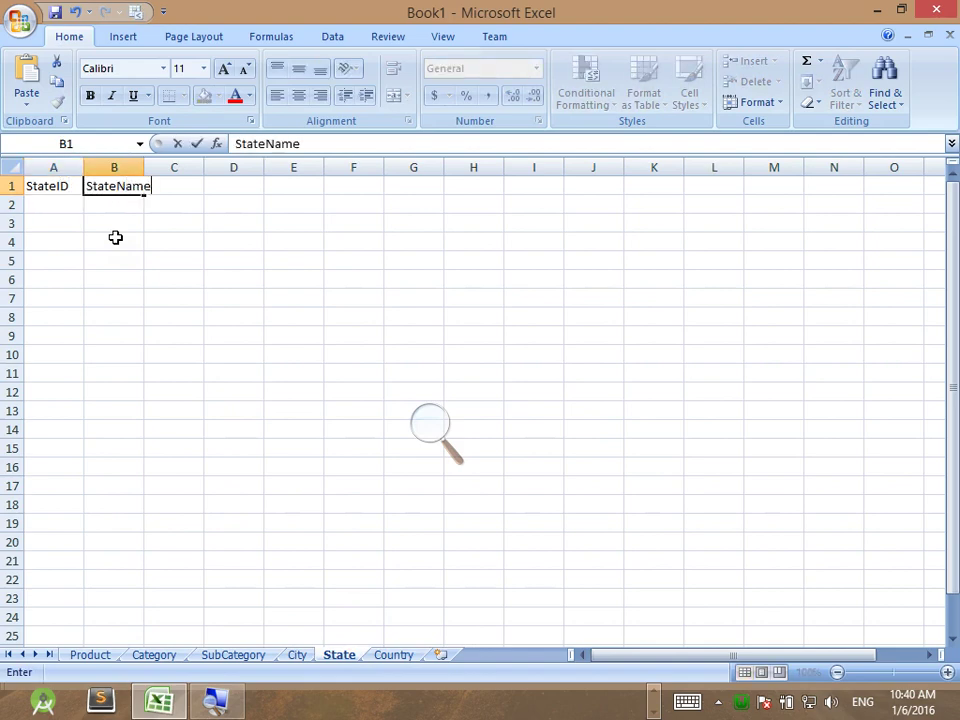
{"action": "key", "text": "Tab"}
{"action": "double_click", "coordinate": [144, 167]}
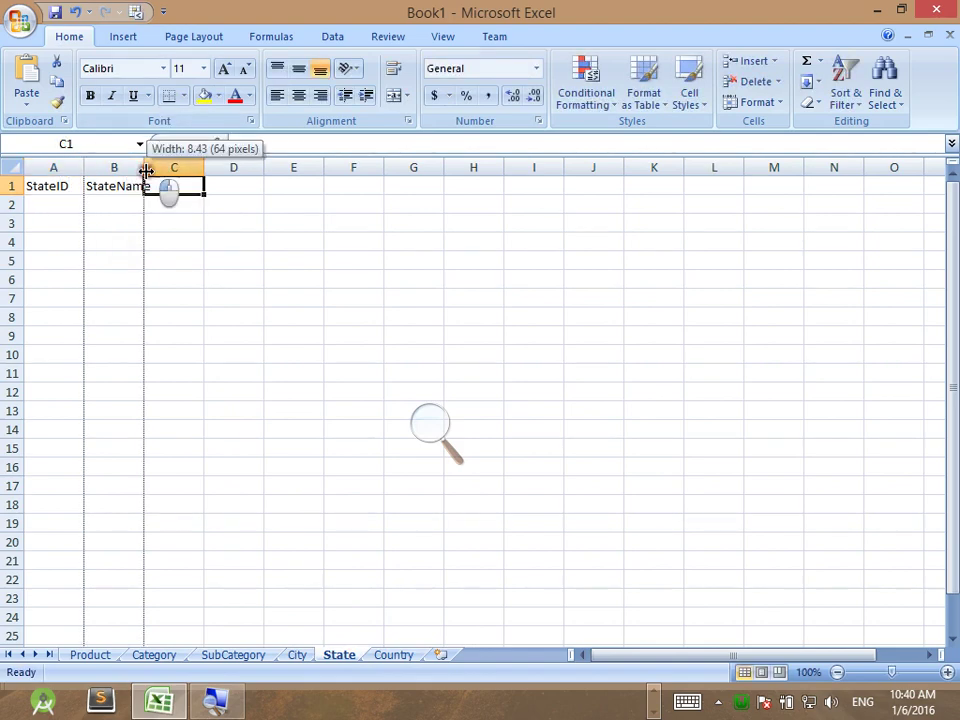
Step: Add the header CountryID in cell C1 of the State sheet
{"action": "type", "text": "Country"}
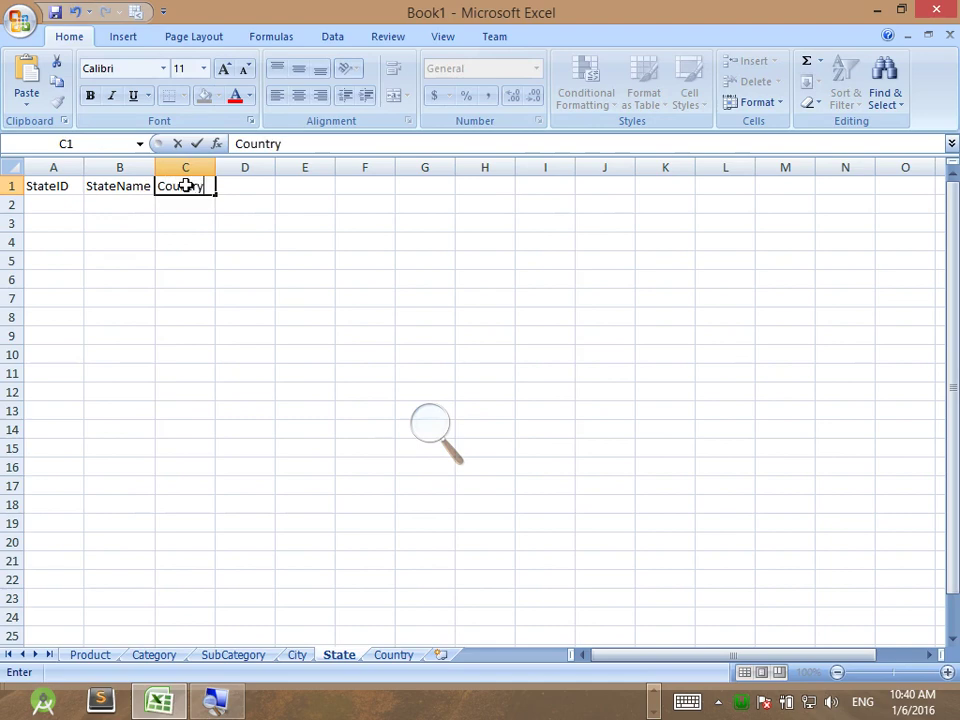
{"action": "key", "text": "Return"}
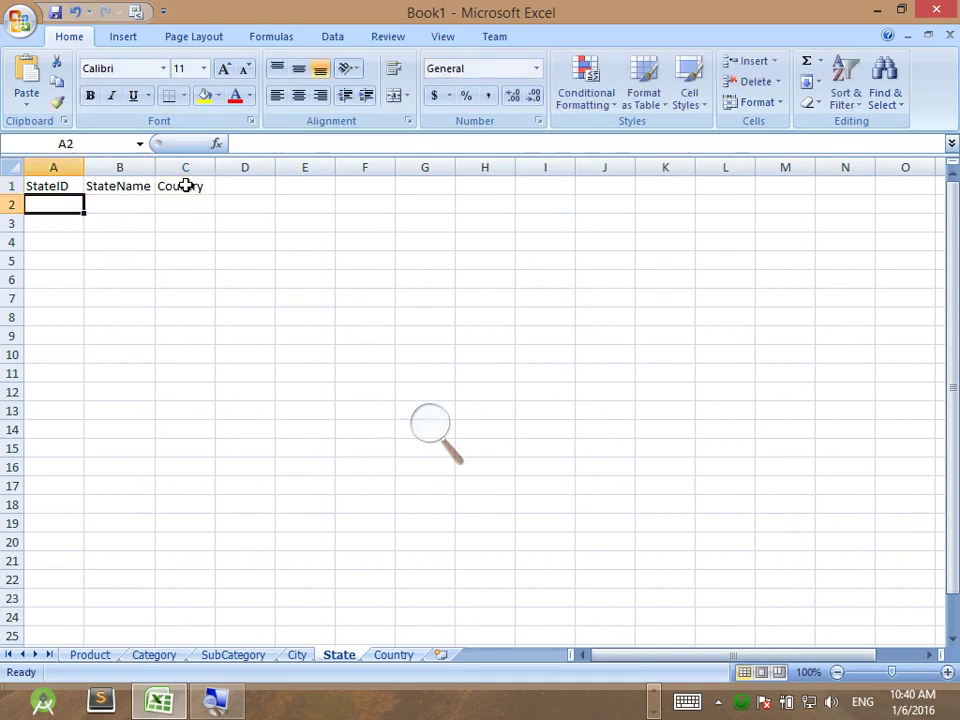
{"action": "left_click", "coordinate": [186, 186]}
{"action": "double_click", "coordinate": [209, 190]}
{"action": "type", "text": "ID"}
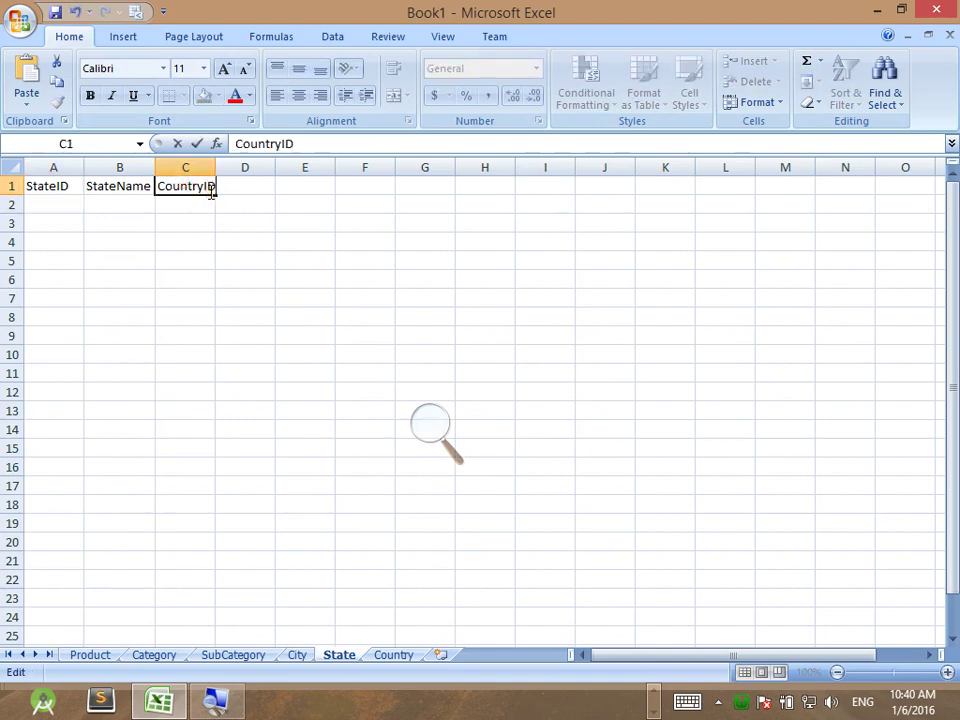
{"action": "key", "text": "Return"}
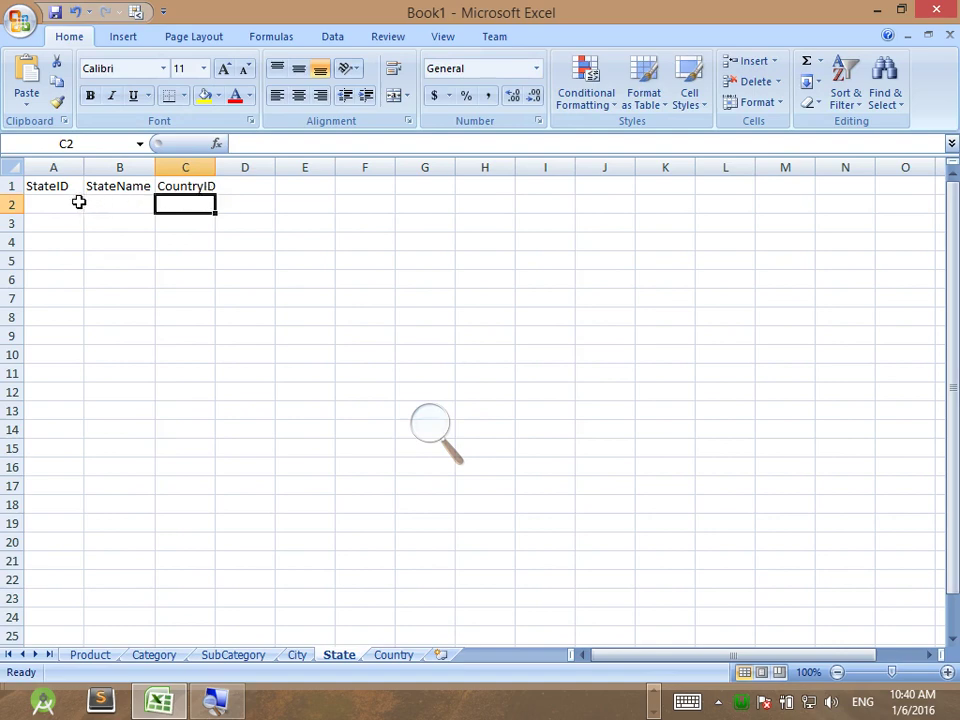
Step: Fill the StateID column with a sequence from 1 to 7 in cells A2 to A8
{"action": "key", "text": "Down"}
{"action": "key", "text": "Home"}
{"action": "type", "text": "2"}
{"action": "key", "text": "Return"}
{"action": "type", "text": "3"}
{"action": "key", "text": "Return"}
{"action": "left_click_drag", "start_coordinate": [79, 204], "coordinate": [92, 316]}
{"action": "left_click", "coordinate": [82, 256]}
Step: Enter Gujarat as the state name for StateID 1, with CountryID 1 for India as listed on the Country sheet
{"action": "left_click", "coordinate": [107, 206]}
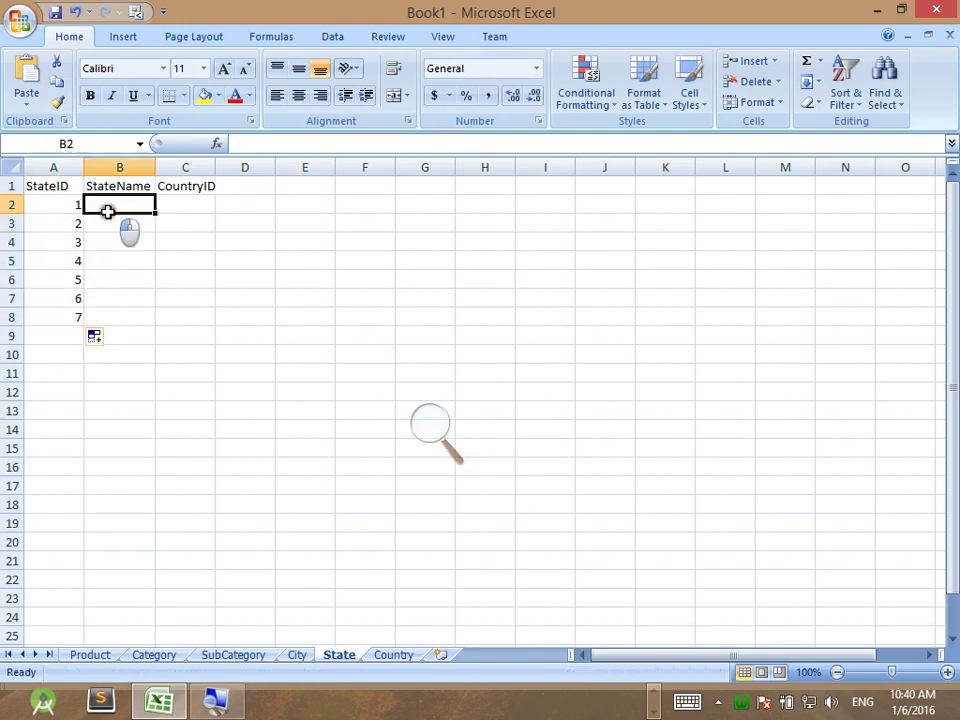
{"action": "type", "text": "Gu"}
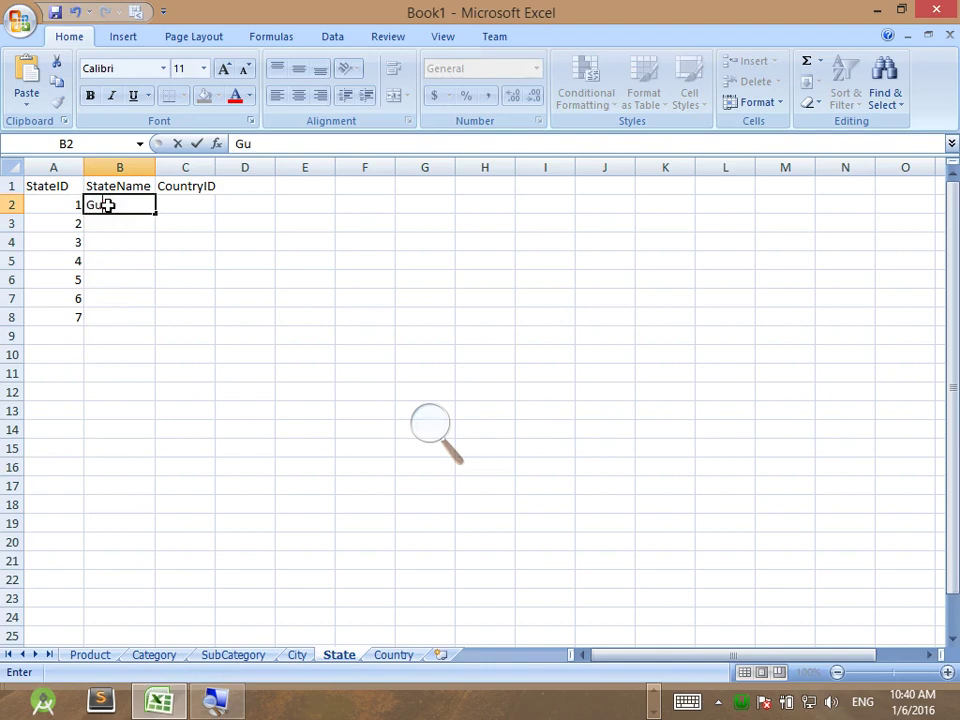
{"action": "type", "text": "jarat"}
{"action": "key", "text": "Tab"}
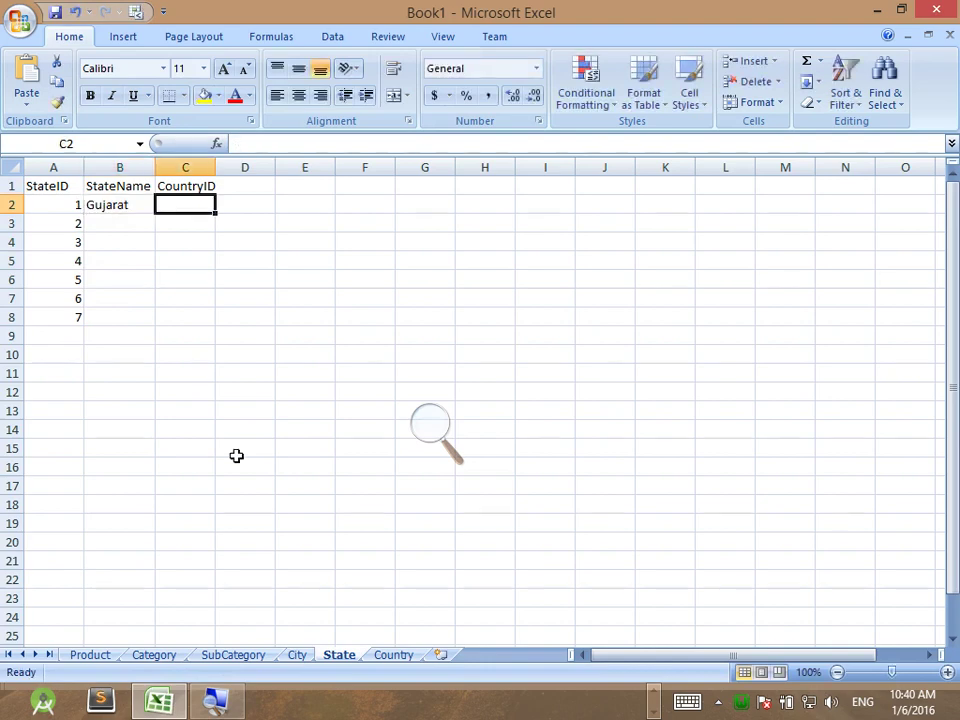
{"action": "left_click", "coordinate": [385, 656]}
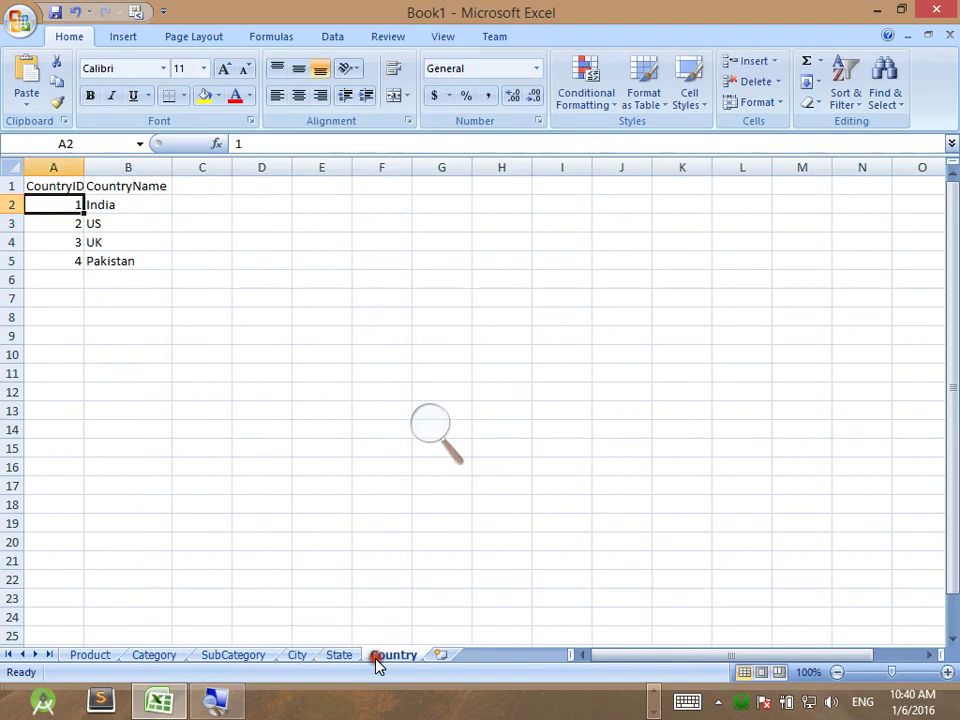
{"action": "left_click", "coordinate": [332, 658]}
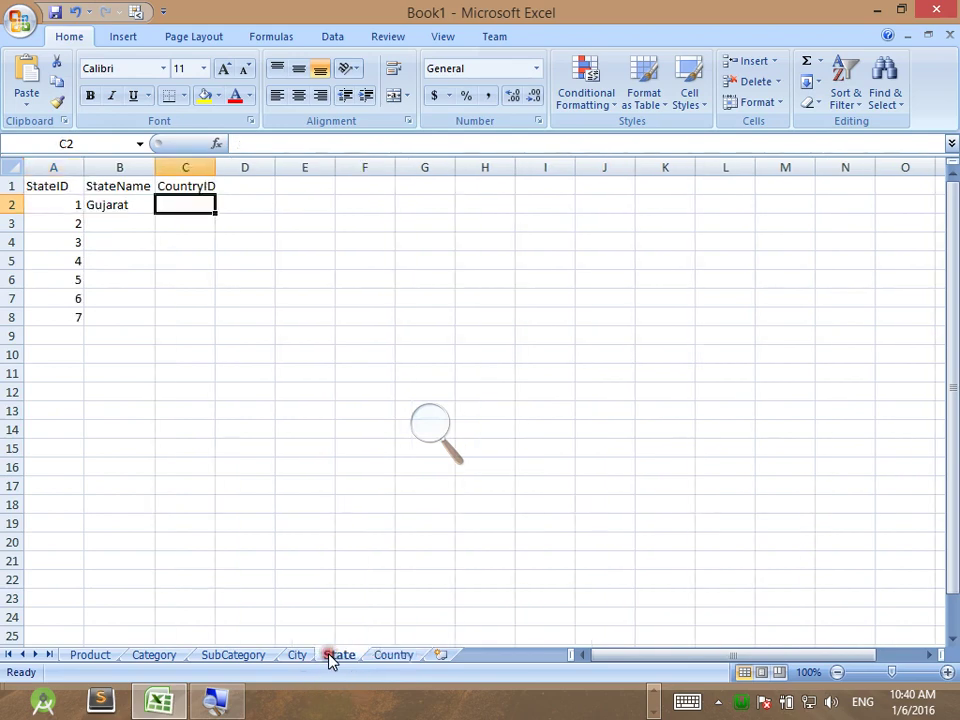
{"action": "type", "text": "1"}
{"action": "key", "text": "Return"}
Step: Enter Maharastra as the state name for StateID 2, with CountryID 1
{"action": "type", "text": "Maharastra"}
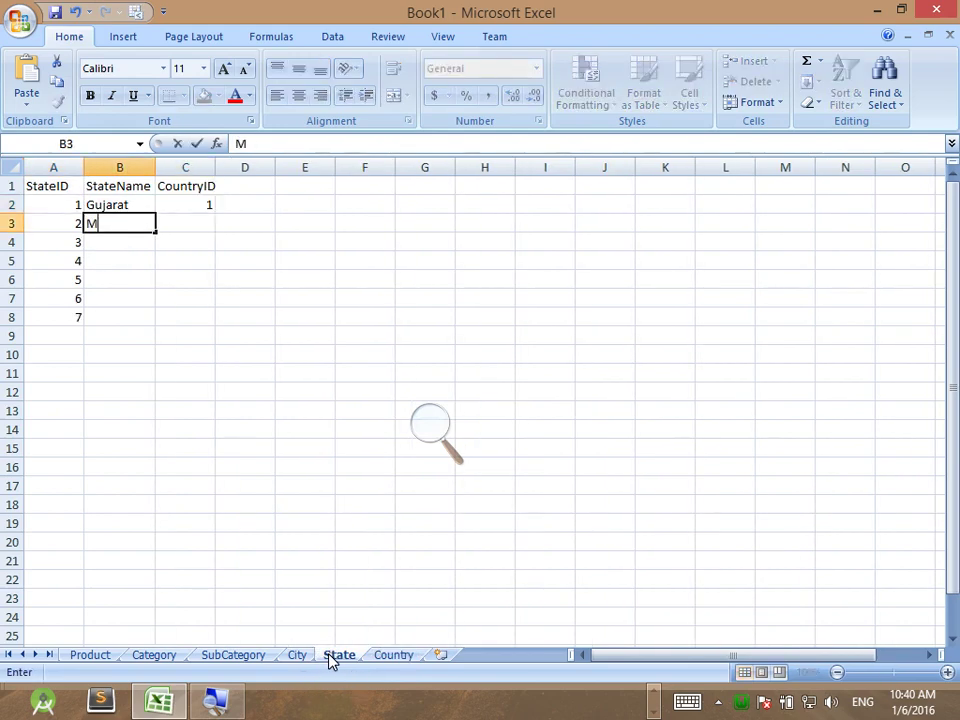
{"action": "key", "text": "Tab"}
{"action": "type", "text": "1"}
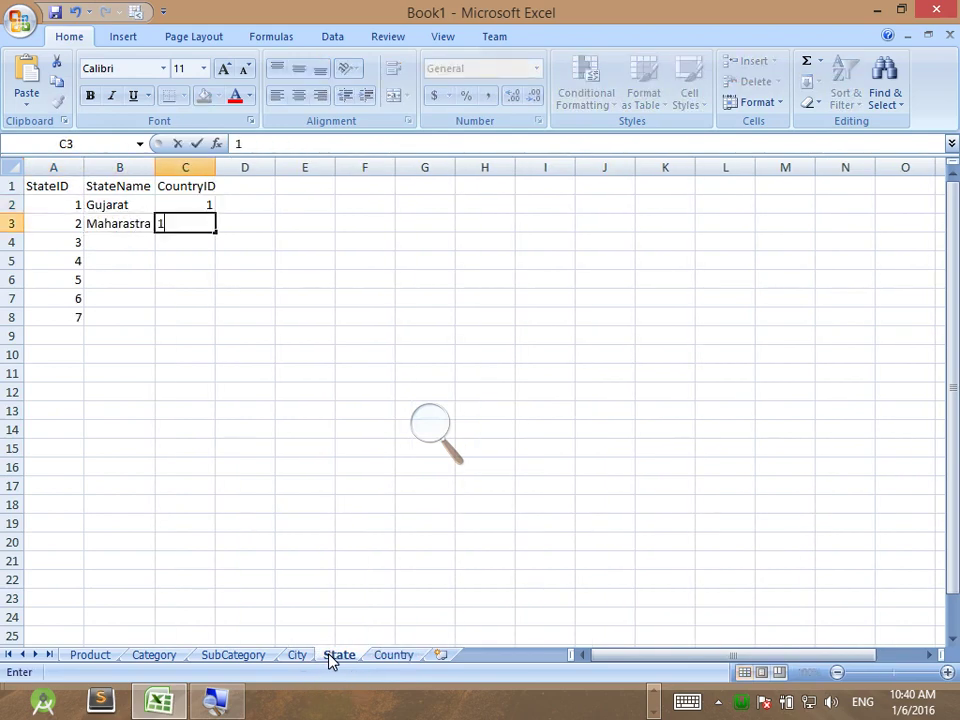
{"action": "key", "text": "Return"}
Step: Enter NY as the state name for StateID 3 with CountryID 2, and check that ID against the Country sheet
{"action": "key", "text": "Left"}
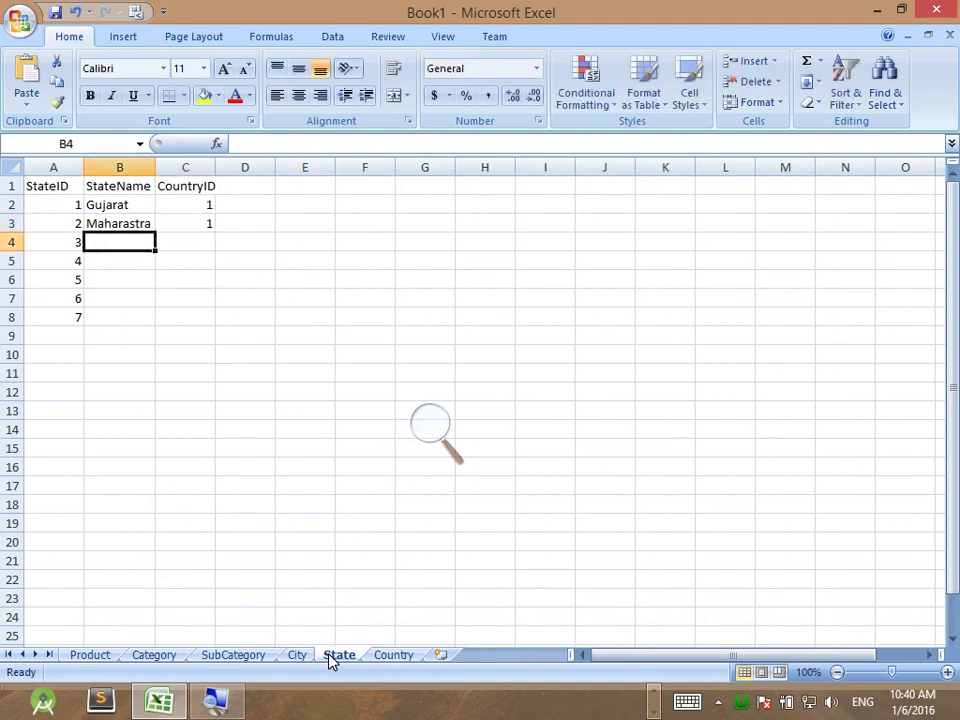
{"action": "type", "text": "NY"}
{"action": "key", "text": "Tab"}
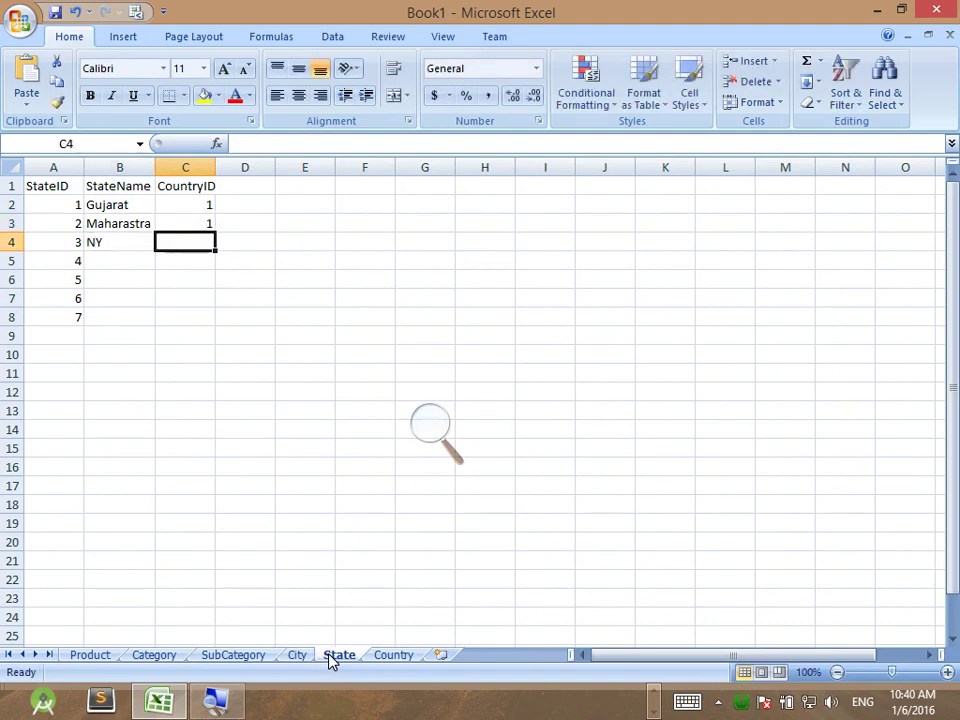
{"action": "type", "text": "2"}
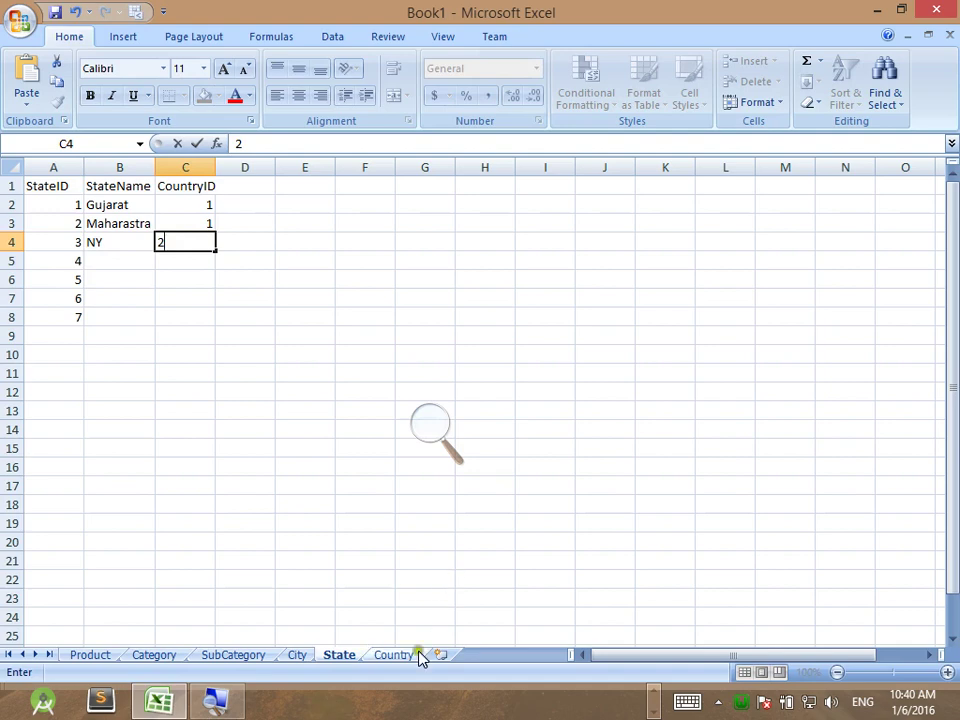
{"action": "left_click", "coordinate": [400, 656]}
{"action": "left_click", "coordinate": [349, 655]}
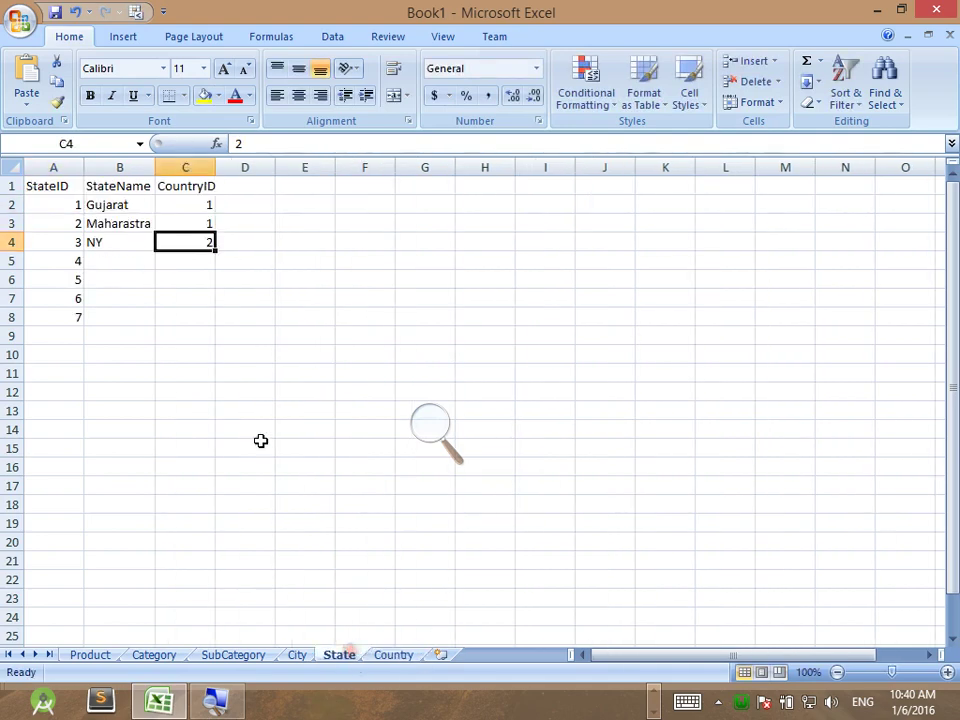
Step: Enter Cal as the state name for StateID 4 on the State sheet, with CountryID 2
{"action": "left_click", "coordinate": [121, 262]}
{"action": "type", "text": "Cal"}
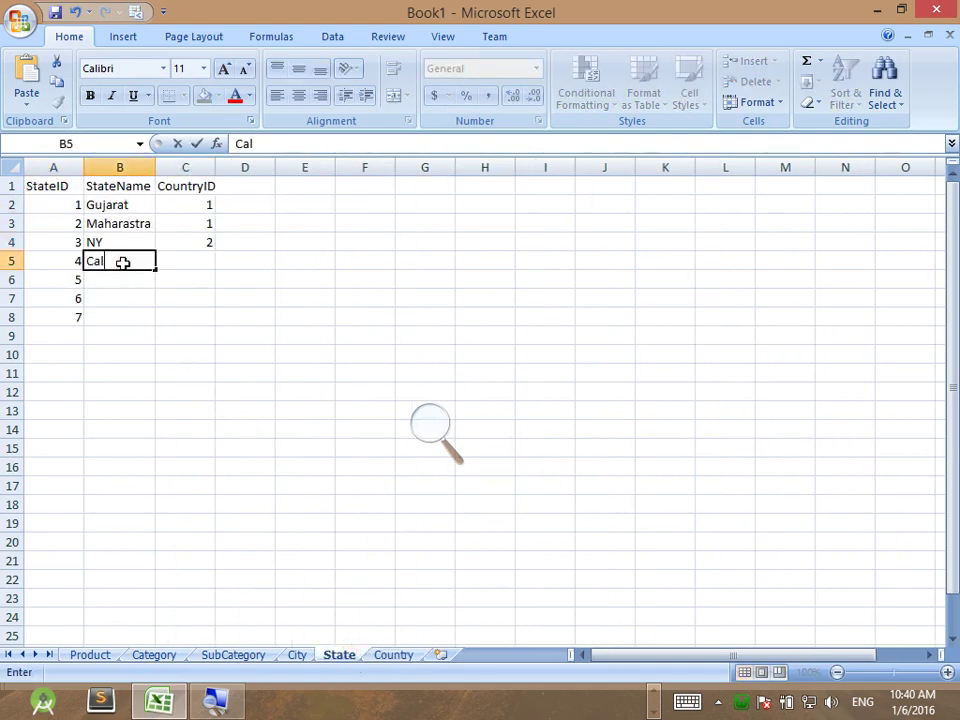
{"action": "key", "text": "Tab"}
{"action": "type", "text": "2"}
{"action": "key", "text": "Return"}
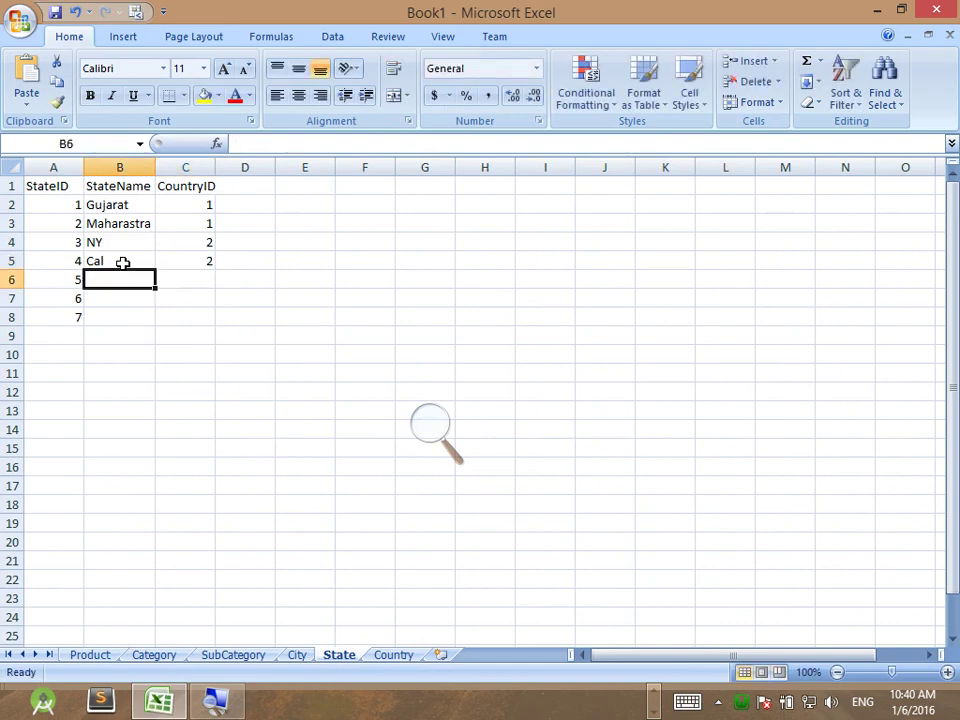
Step: Enter London as the state name for StateID 5, with CountryID 3
{"action": "type", "text": "London"}
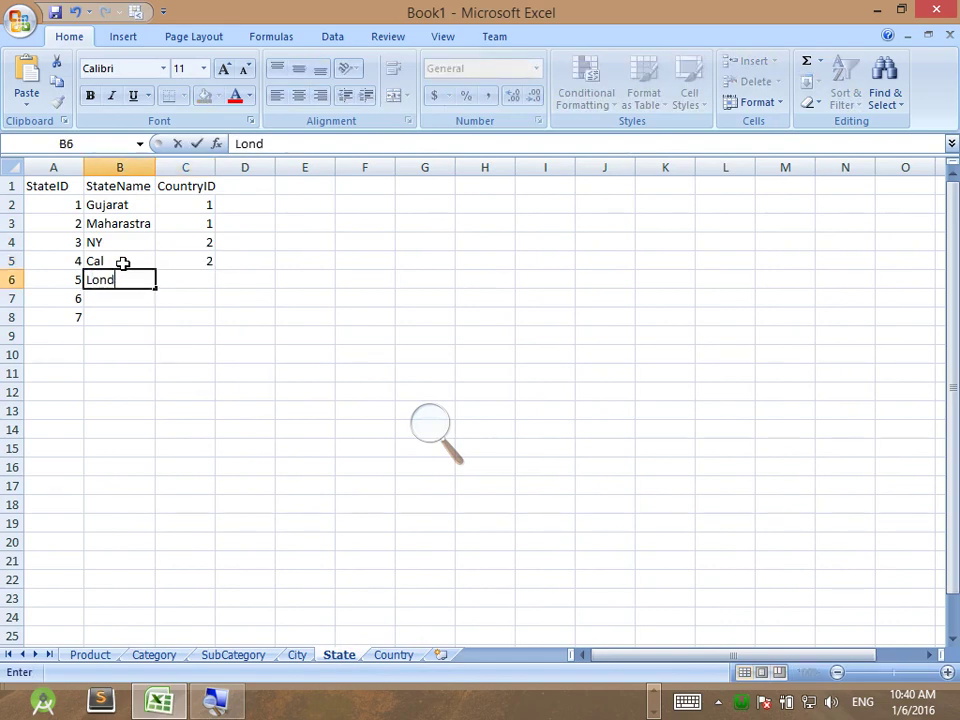
{"action": "key", "text": "Tab"}
{"action": "type", "text": "3"}
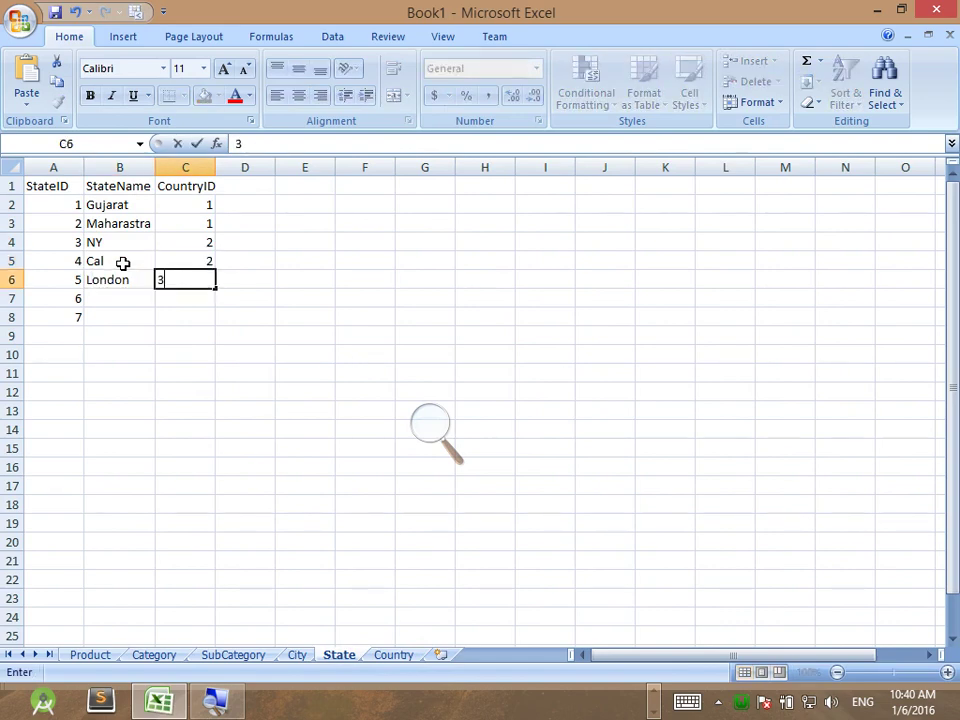
{"action": "key", "text": "Return"}
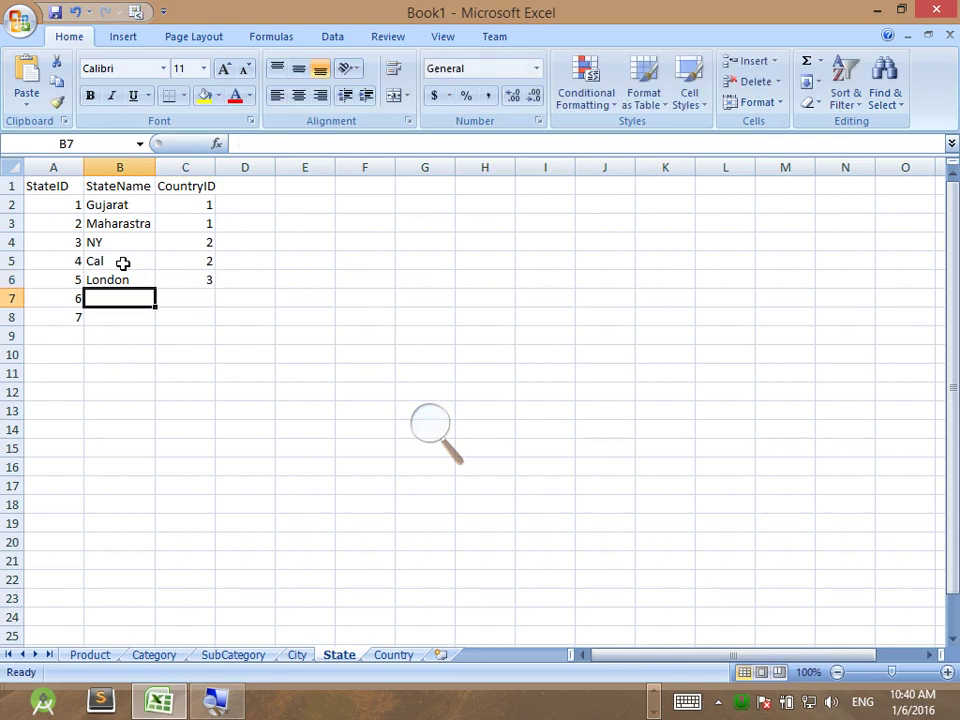
Step: Enter Karnataka as the state name for StateID 6, with CountryID 1
{"action": "type", "text": "Karna"}
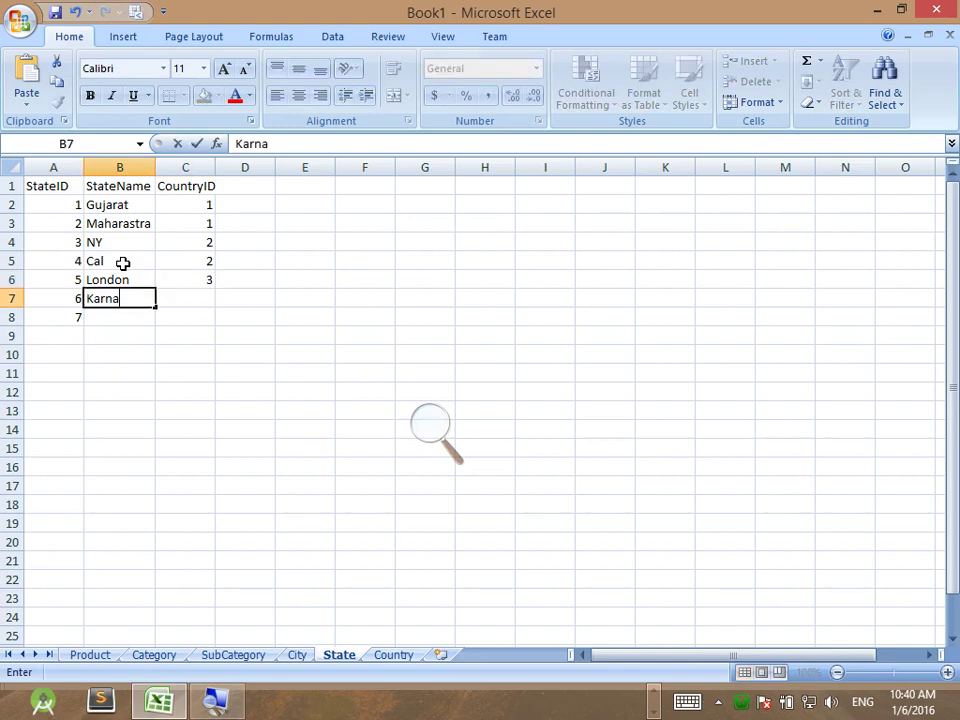
{"action": "type", "text": "taka"}
{"action": "key", "text": "Tab"}
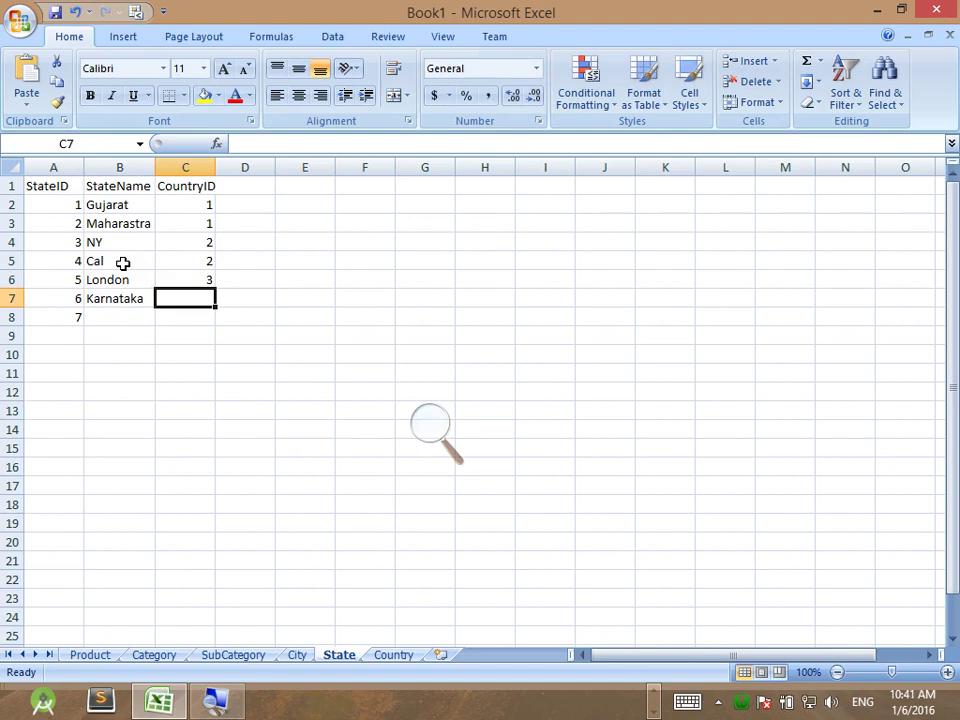
{"action": "type", "text": "1"}
{"action": "key", "text": "Return"}
Step: Enter Lahor as the state name for StateID 7, with CountryID 4 for Pakistan as listed on the Country sheet
{"action": "type", "text": "Lahor"}
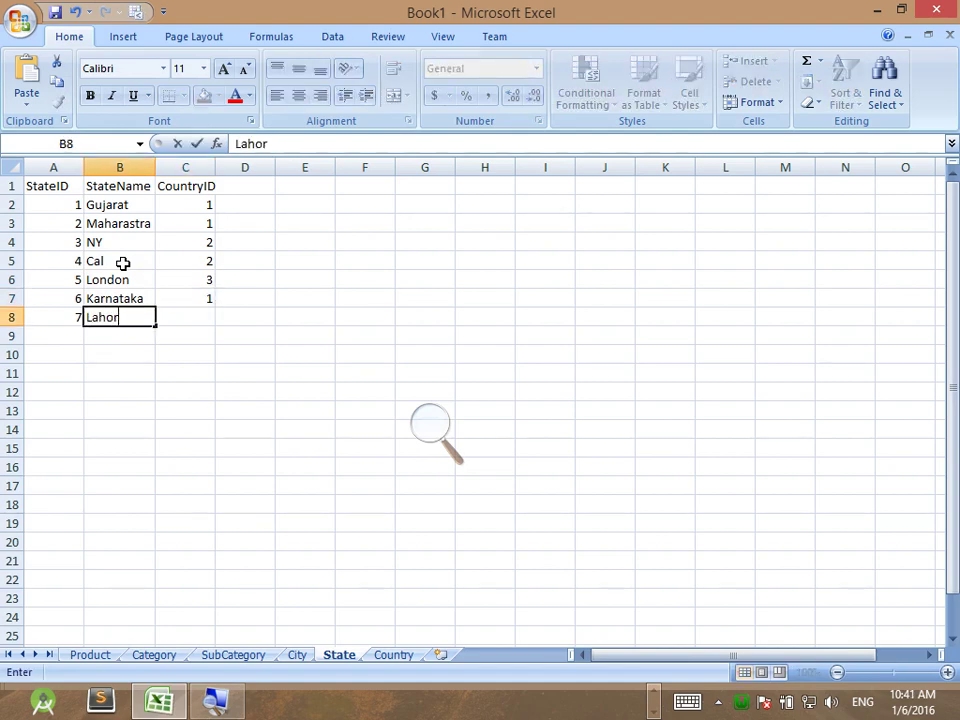
{"action": "key", "text": "Tab"}
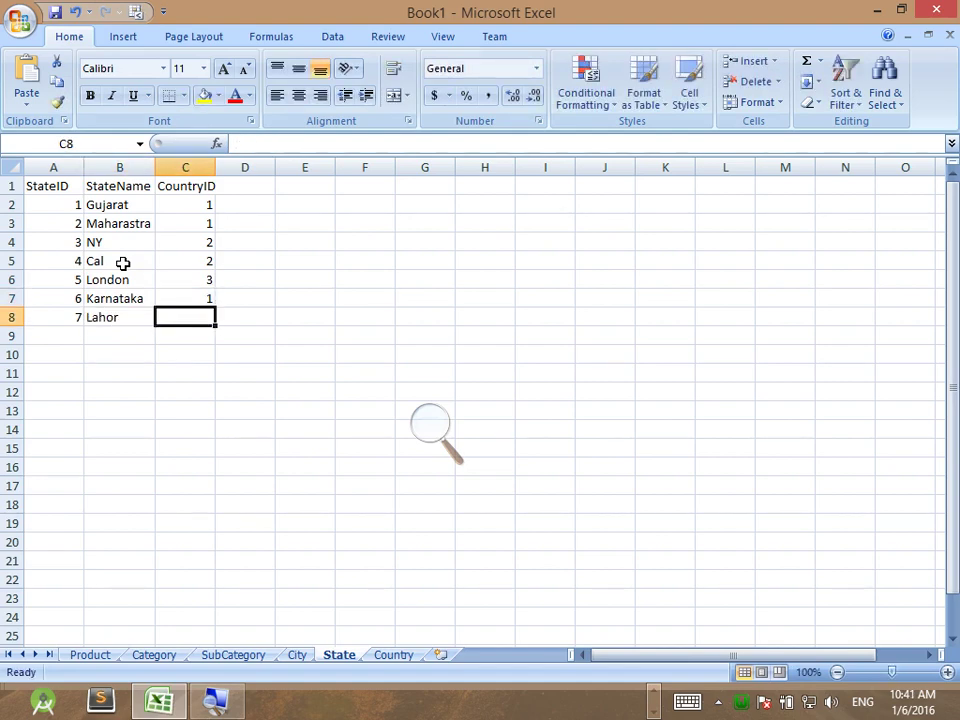
{"action": "left_click", "coordinate": [392, 654]}
{"action": "left_click", "coordinate": [352, 655]}
{"action": "type", "text": "4"}
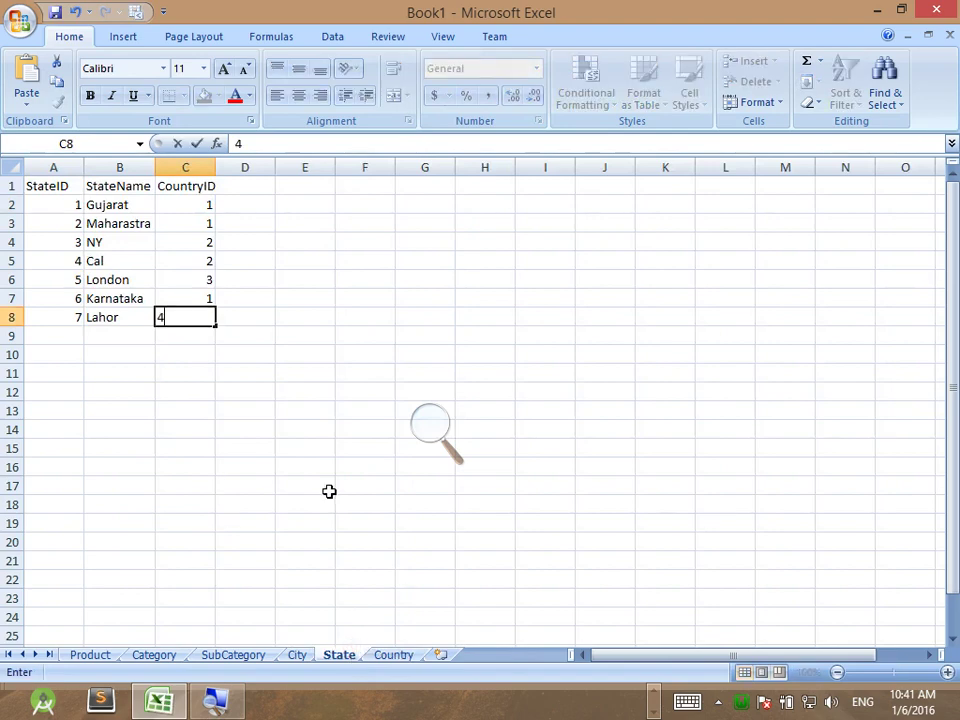
{"action": "left_click", "coordinate": [325, 432]}
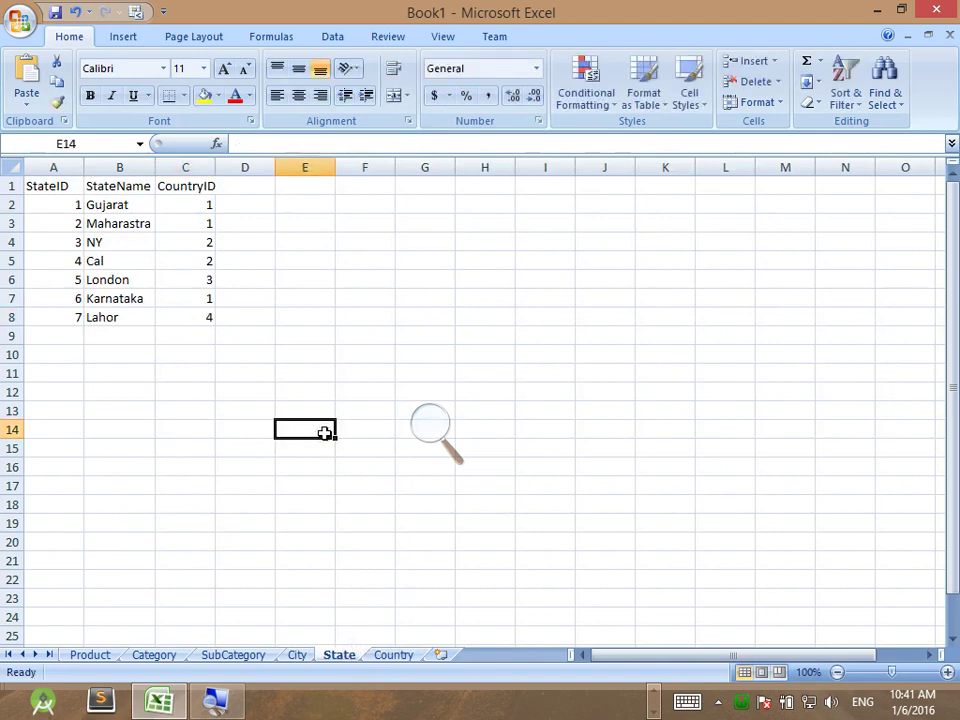
Step: Enter the headers CityID, CityName, StateID and CountryID in cells A1 to D1 of the City sheet
{"action": "left_click", "coordinate": [297, 655]}
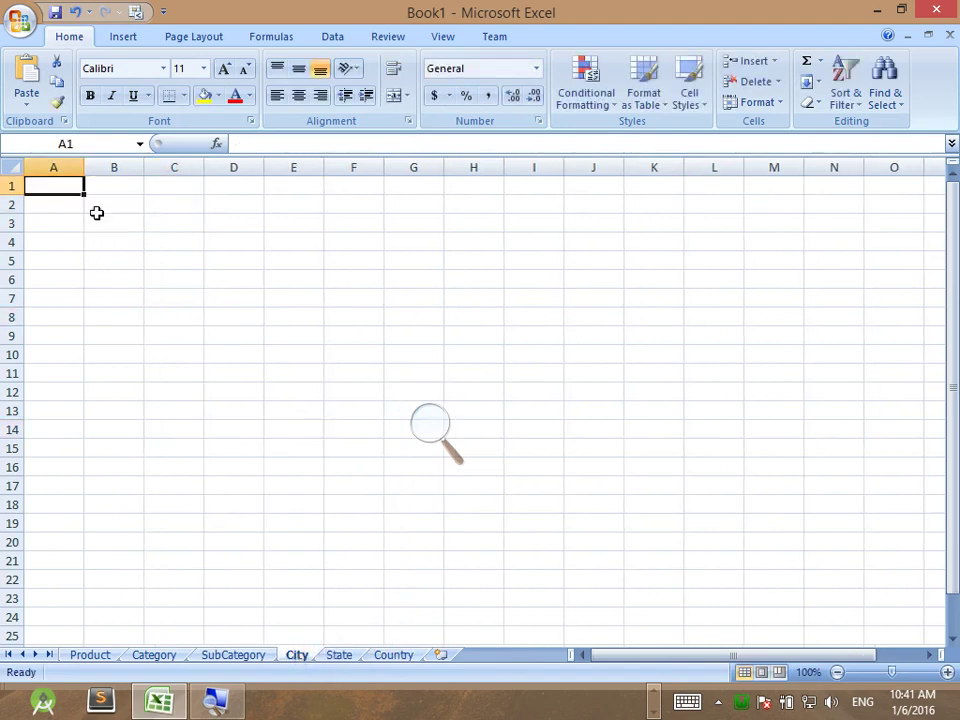
{"action": "type", "text": "CityID"}
{"action": "key", "text": "Tab"}
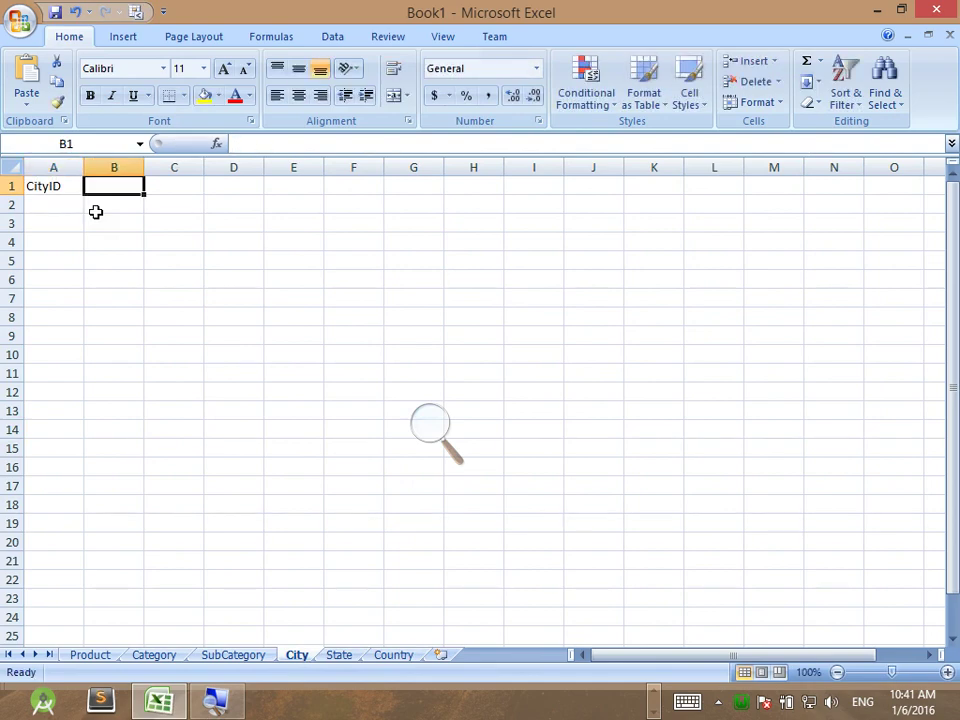
{"action": "type", "text": "CityName"}
{"action": "key", "text": "Tab"}
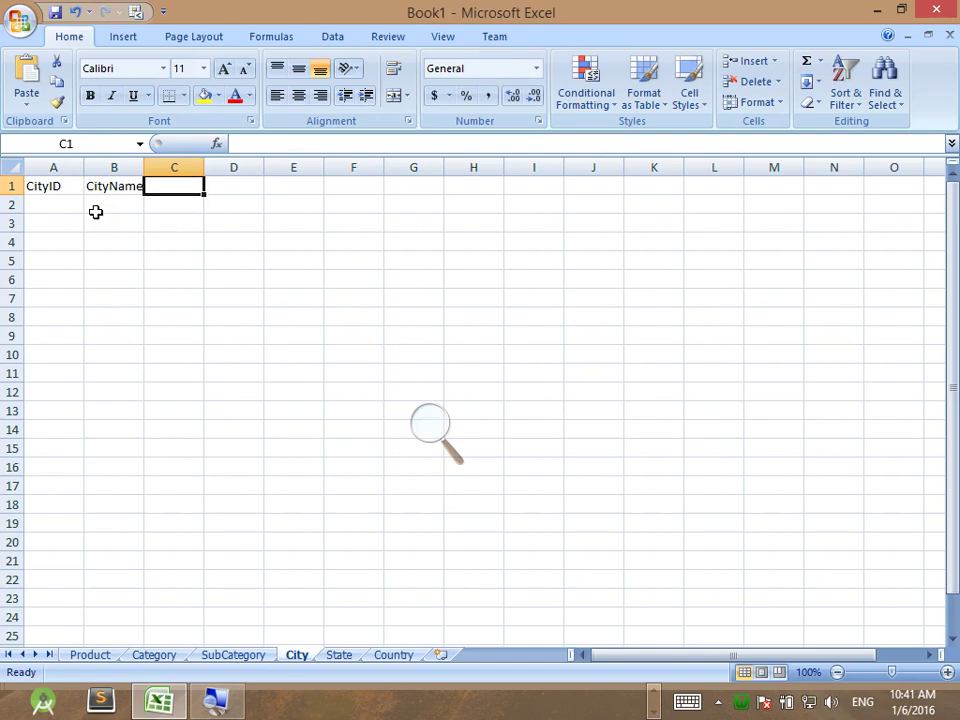
{"action": "type", "text": "StateID"}
{"action": "key", "text": "Tab"}
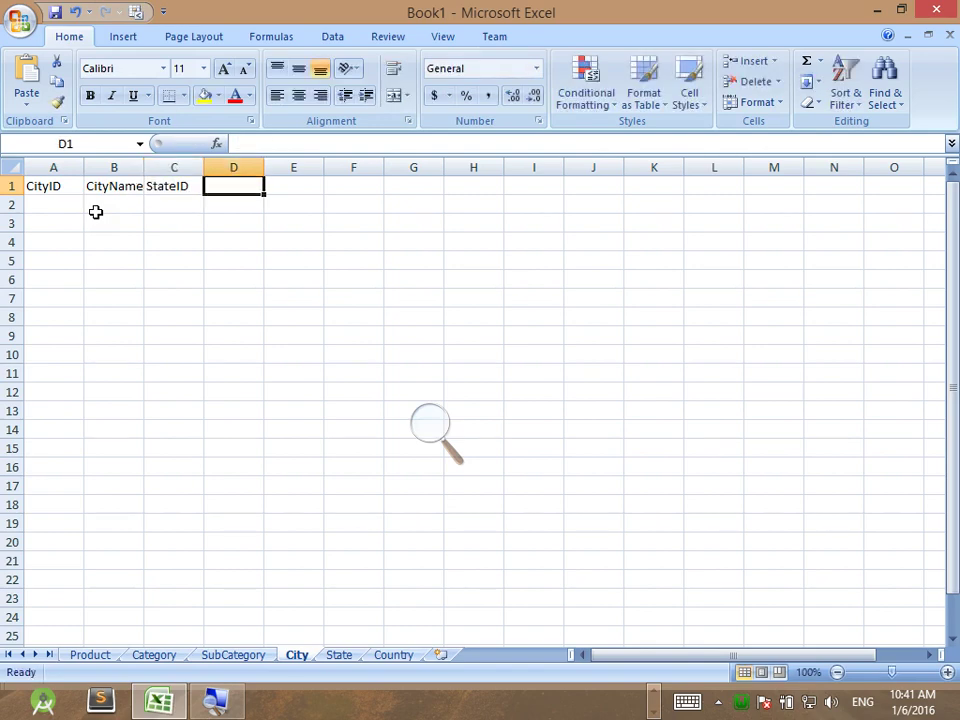
{"action": "type", "text": "Co"}
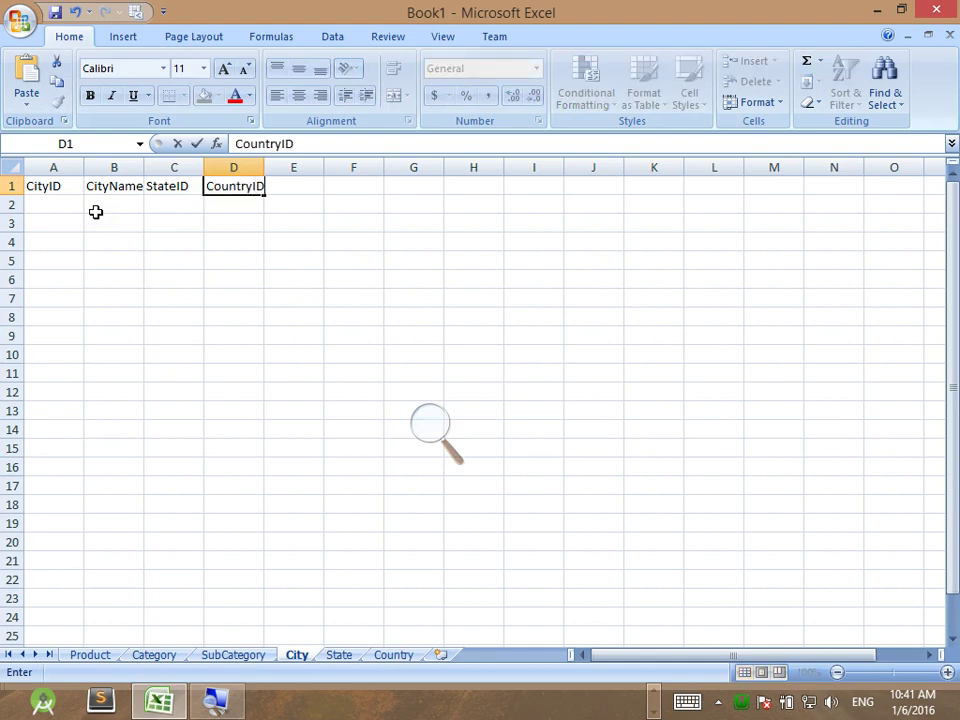
{"action": "type", "text": "untryID"}
{"action": "left_click", "coordinate": [96, 212]}
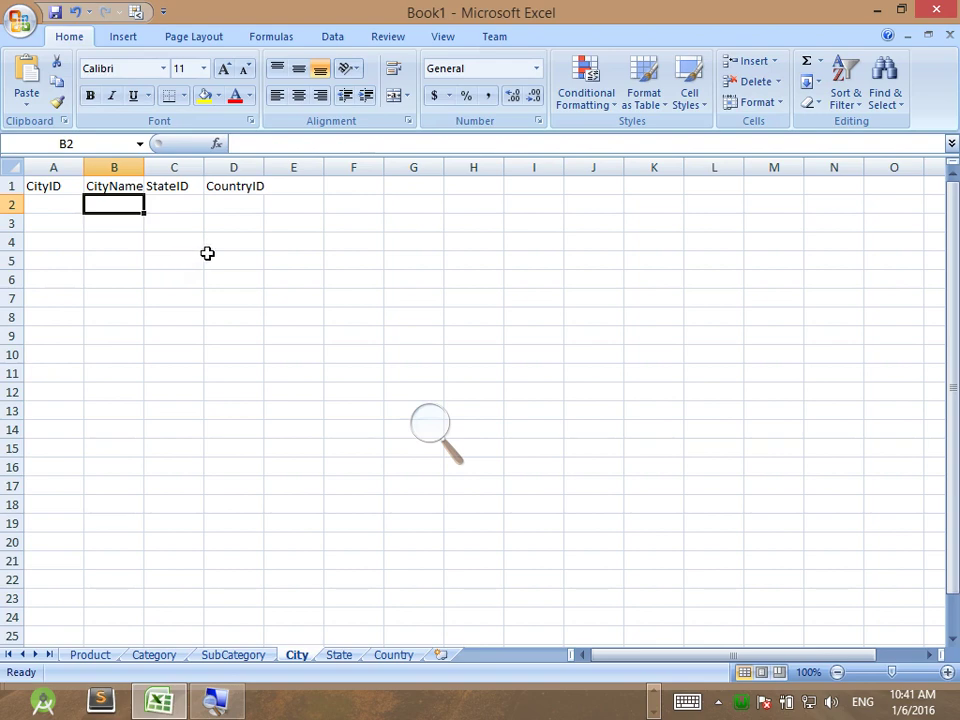
Step: Fill the first City record with CityID 1, city name Rajkot and StateID 1
{"action": "left_click", "coordinate": [175, 213]}
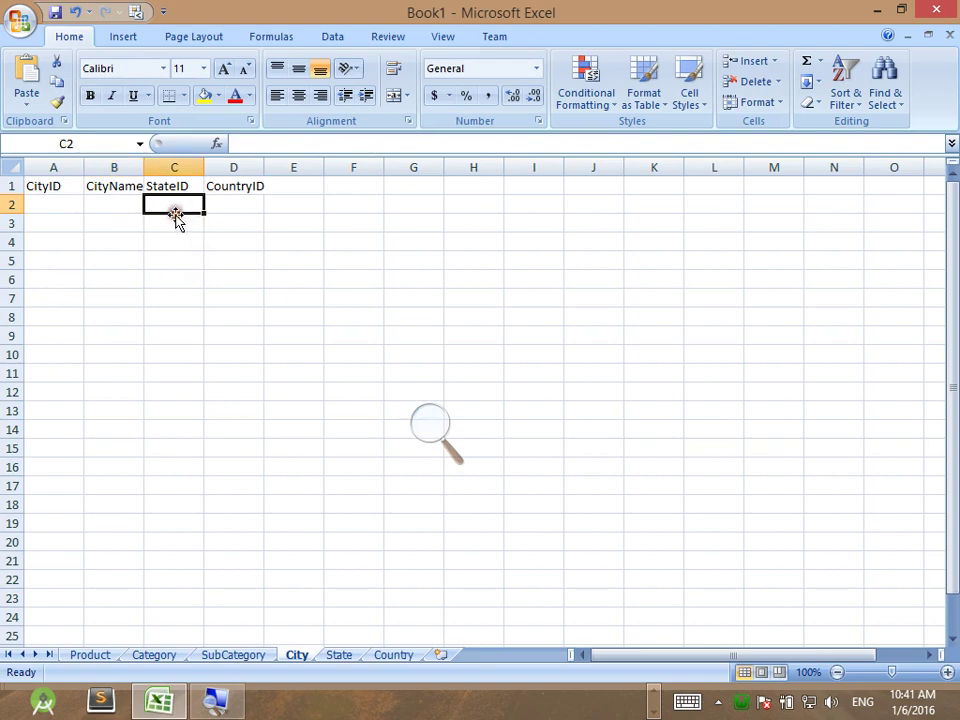
{"action": "type", "text": "1"}
{"action": "left_click", "coordinate": [64, 203]}
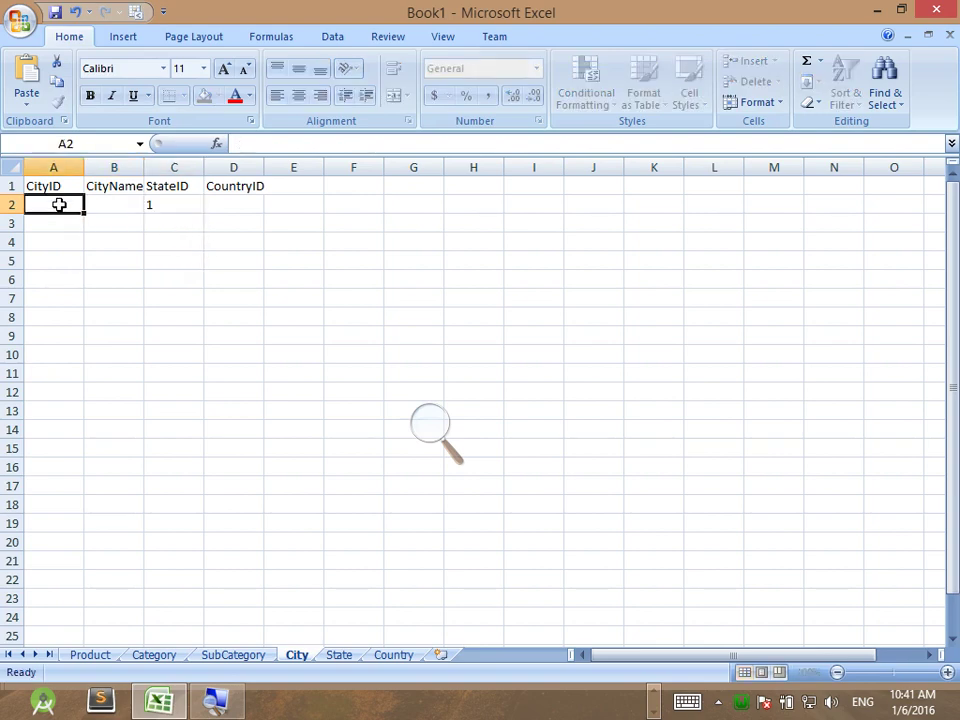
{"action": "type", "text": "1"}
{"action": "left_click", "coordinate": [96, 208]}
{"action": "type", "text": "Raj"}
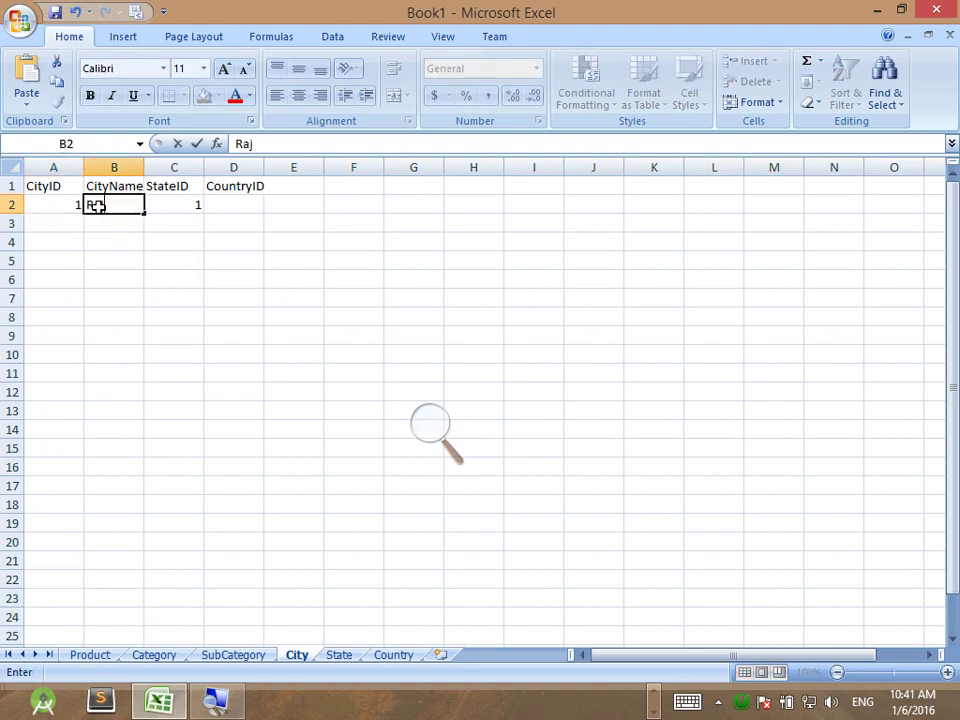
{"action": "type", "text": "kot"}
{"action": "key", "text": "Tab"}
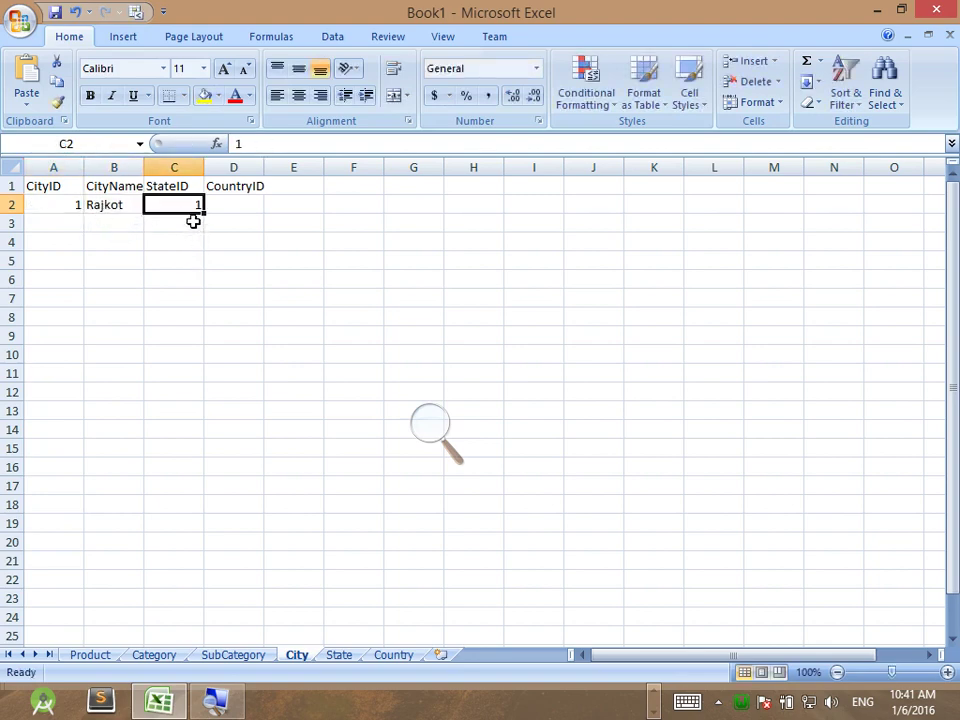
Step: Trace Rajkot's StateID through the State sheet to the matching CountryID and country name on the Country sheet
{"action": "left_click", "coordinate": [185, 187]}
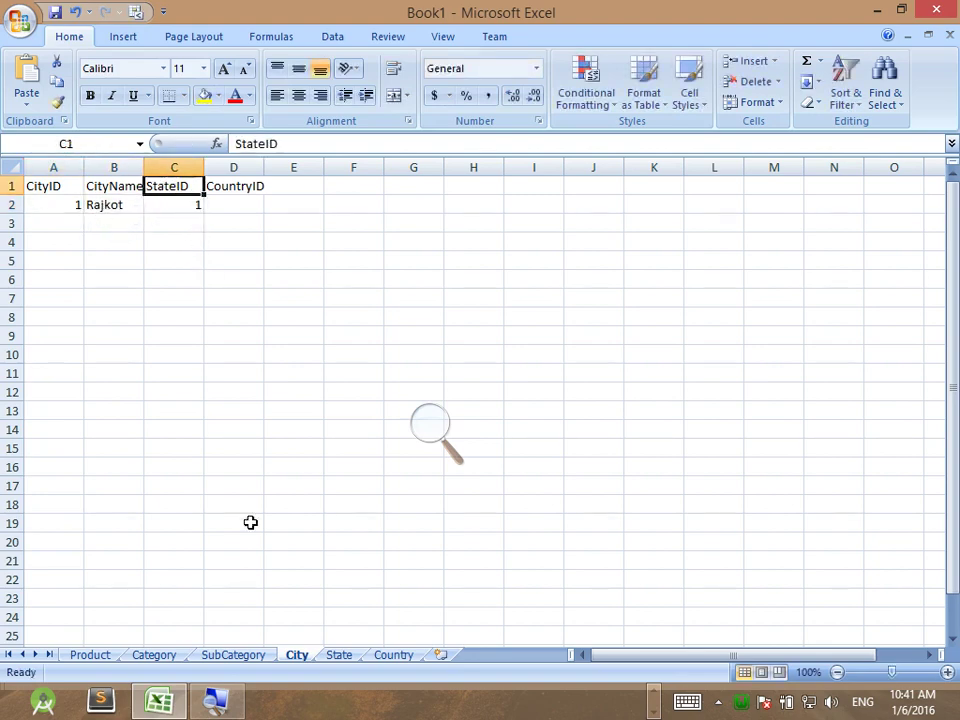
{"action": "left_click", "coordinate": [348, 654]}
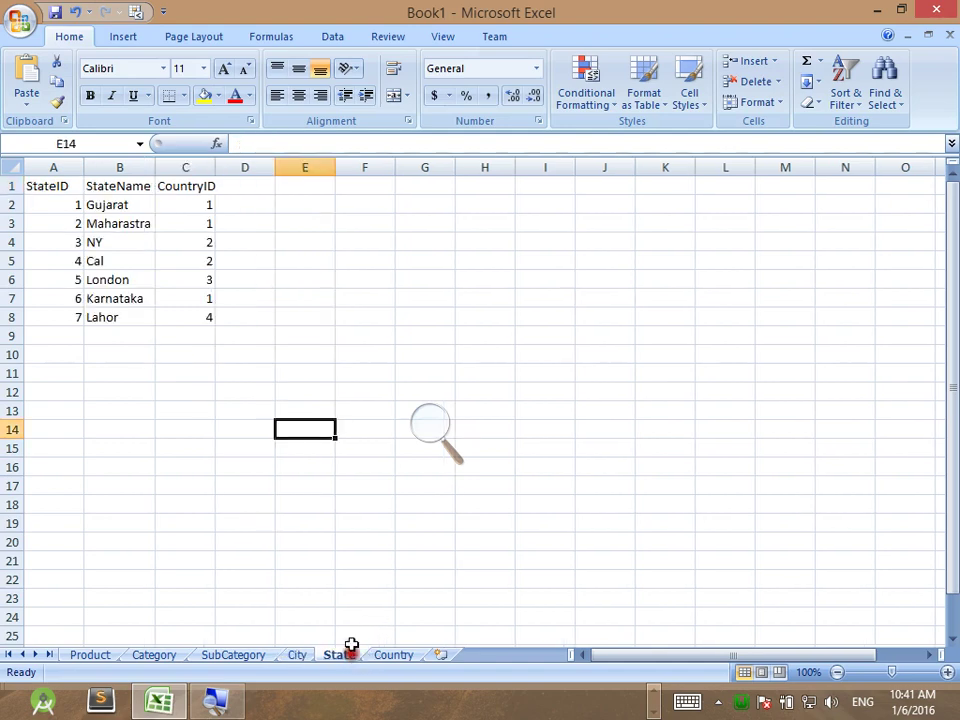
{"action": "left_click", "coordinate": [57, 212]}
{"action": "left_click", "coordinate": [95, 205]}
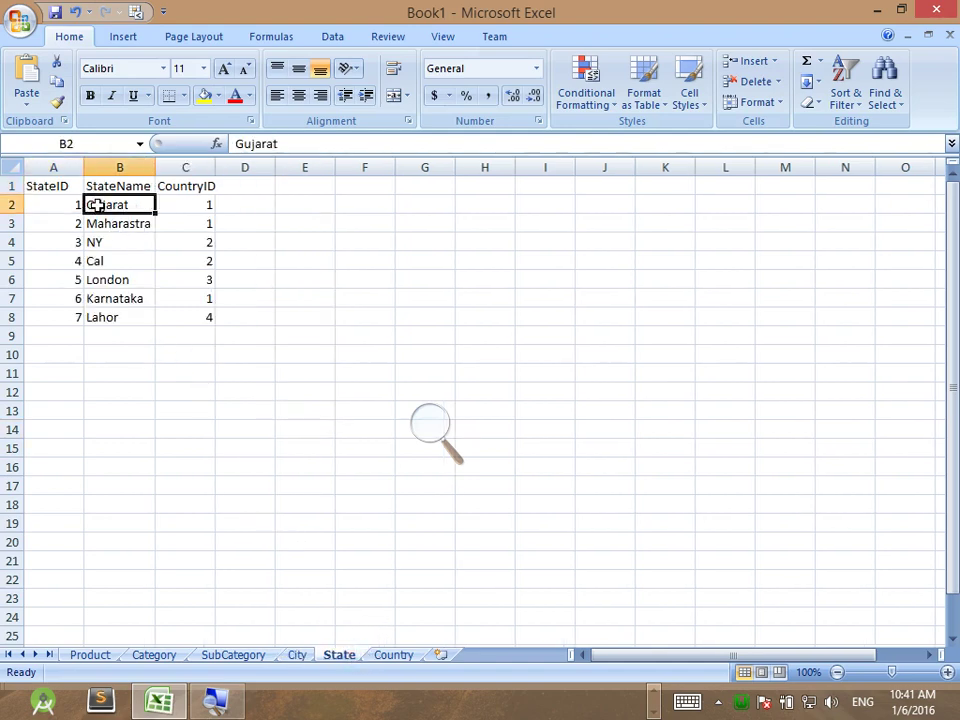
{"action": "left_click", "coordinate": [178, 204]}
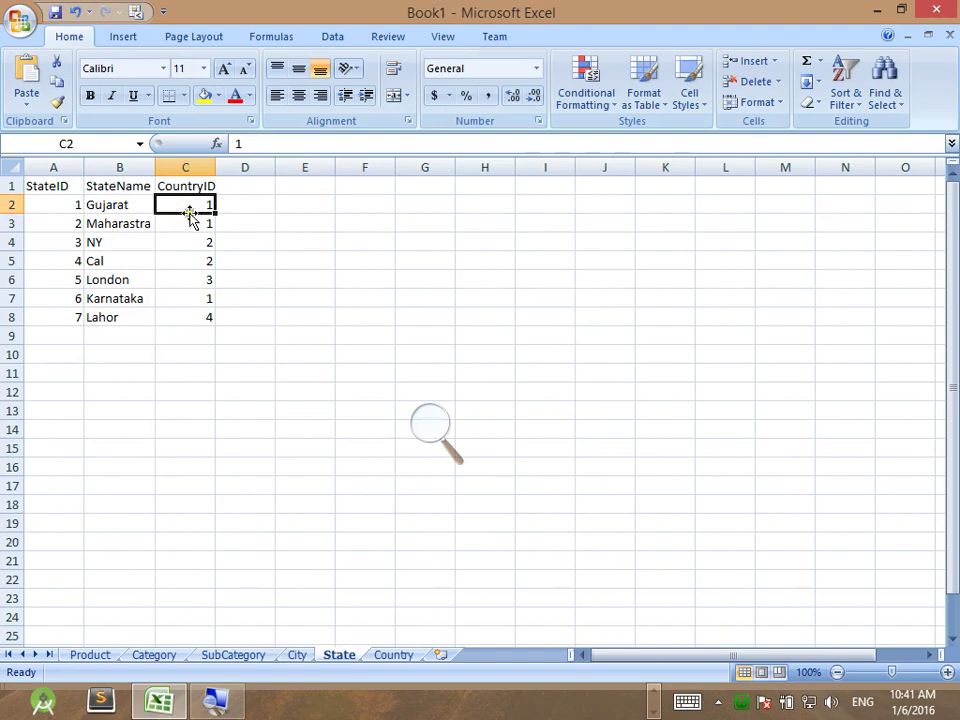
{"action": "left_click", "coordinate": [395, 655]}
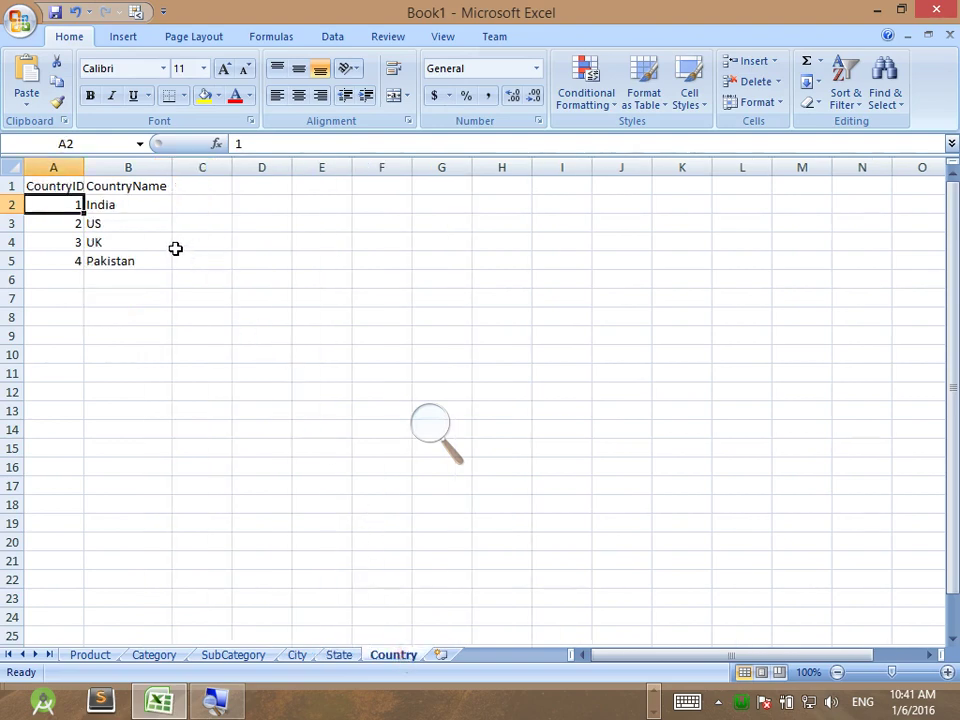
{"action": "left_click", "coordinate": [145, 212]}
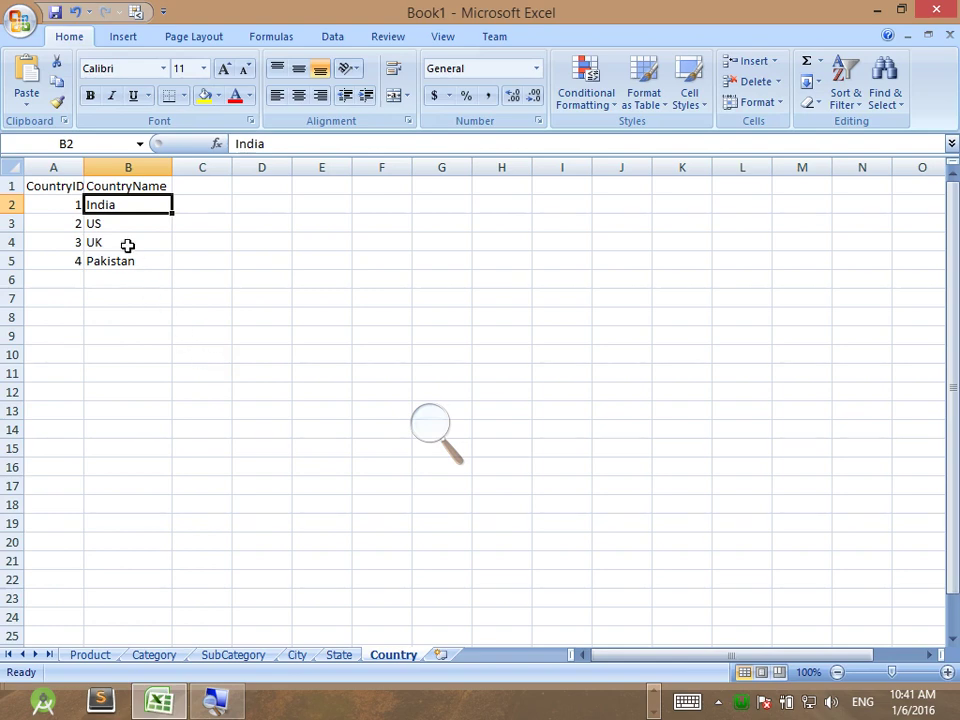
Step: Examine the SubCategory, Category and Product sheets for the CategoryID and ProductSubCategoryID columns that link the tables
{"action": "left_click", "coordinate": [240, 655]}
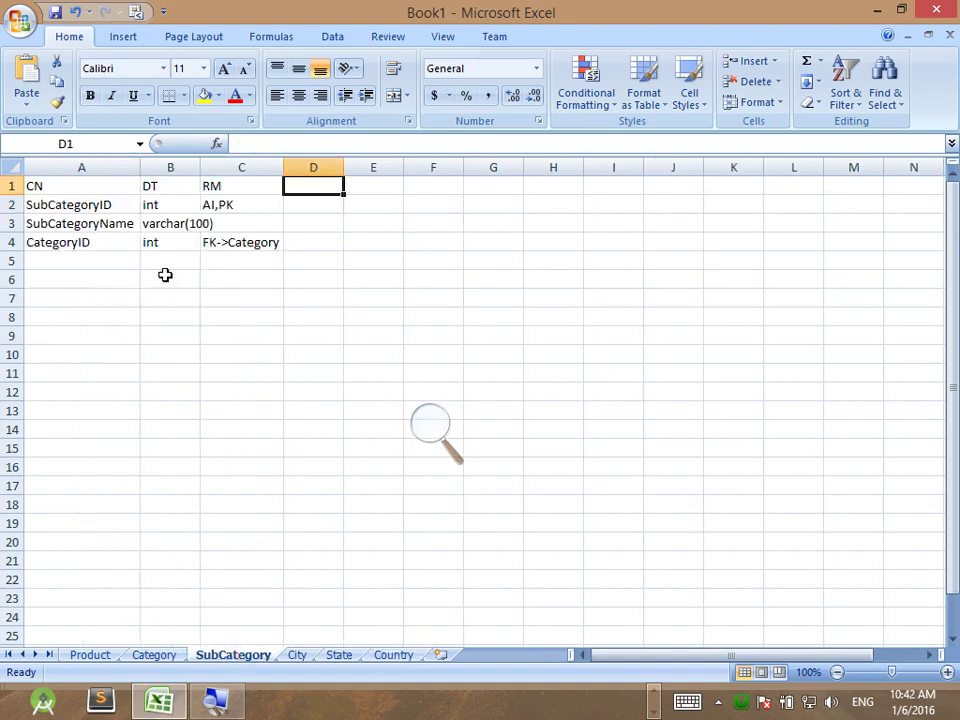
{"action": "left_click", "coordinate": [101, 244]}
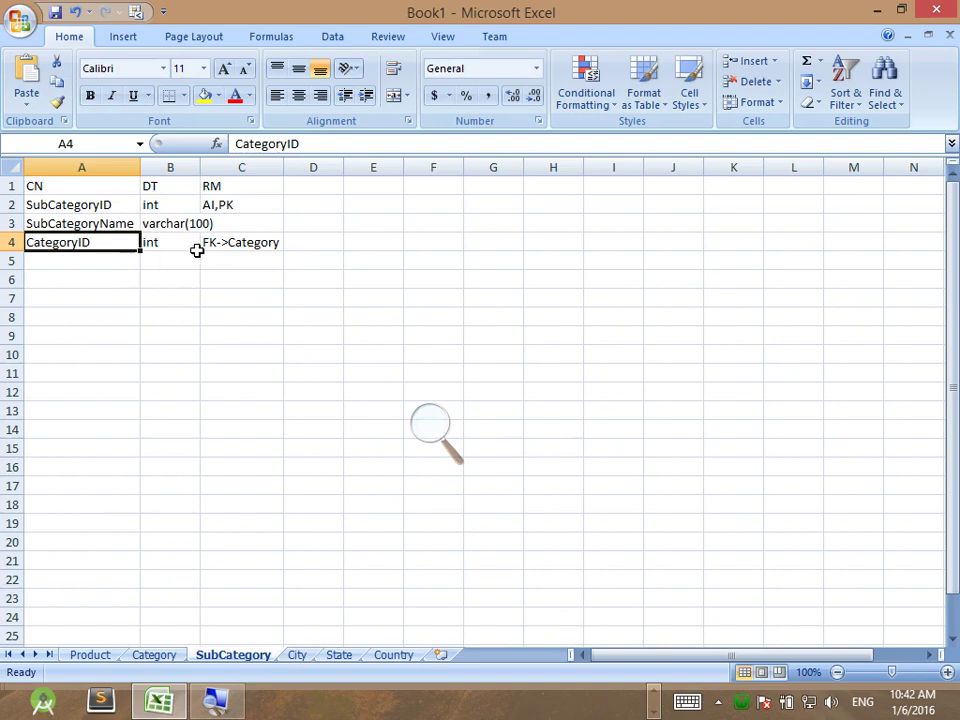
{"action": "left_click", "coordinate": [154, 655]}
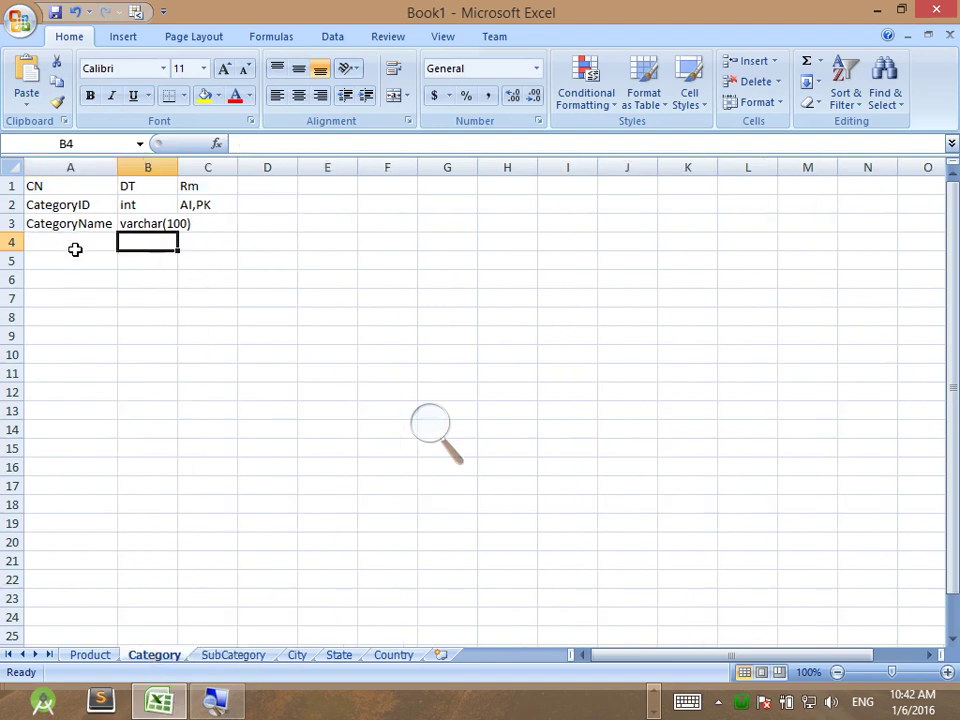
{"action": "left_click", "coordinate": [88, 655]}
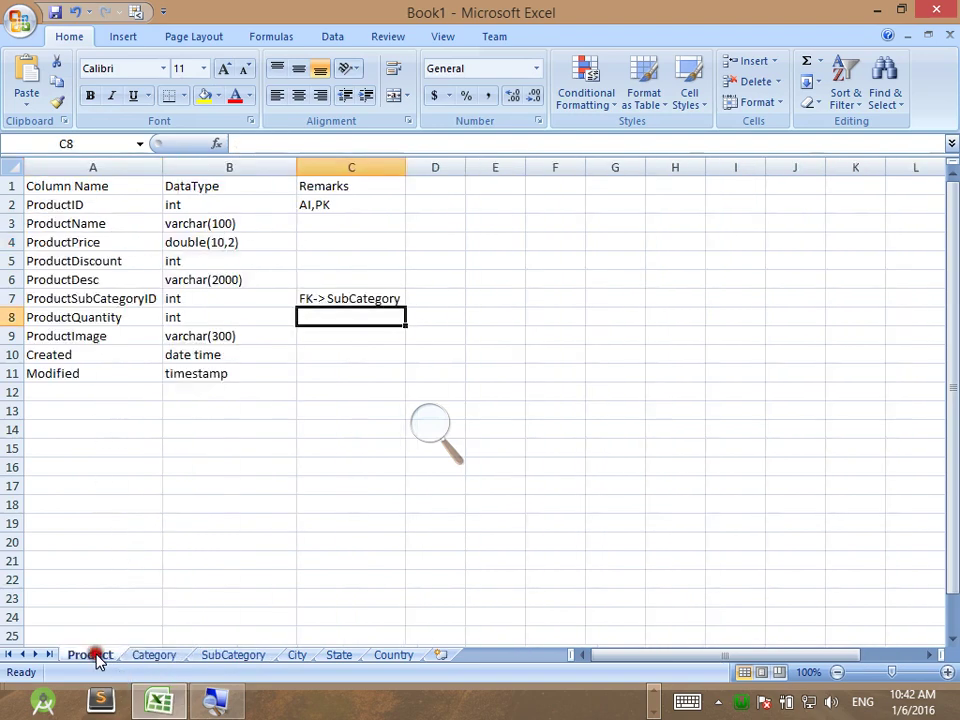
{"action": "left_click", "coordinate": [120, 300]}
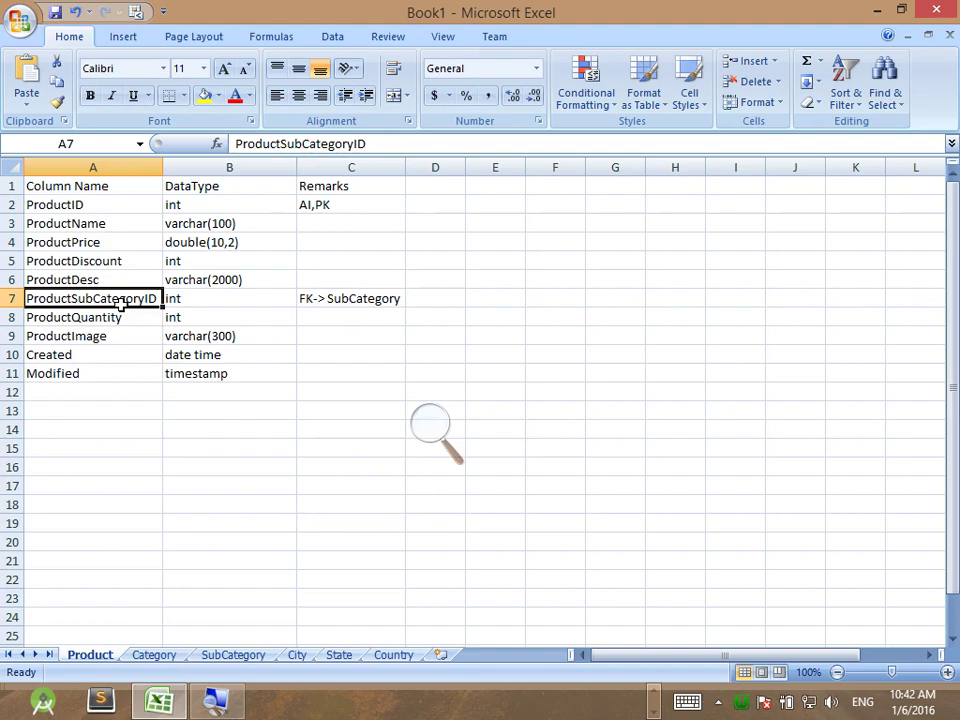
Step: Switch to phpMyAdmin and start a new table named subcategory with 3 columns in the diplomaecom database
{"action": "key", "text": "alt+Tab"}
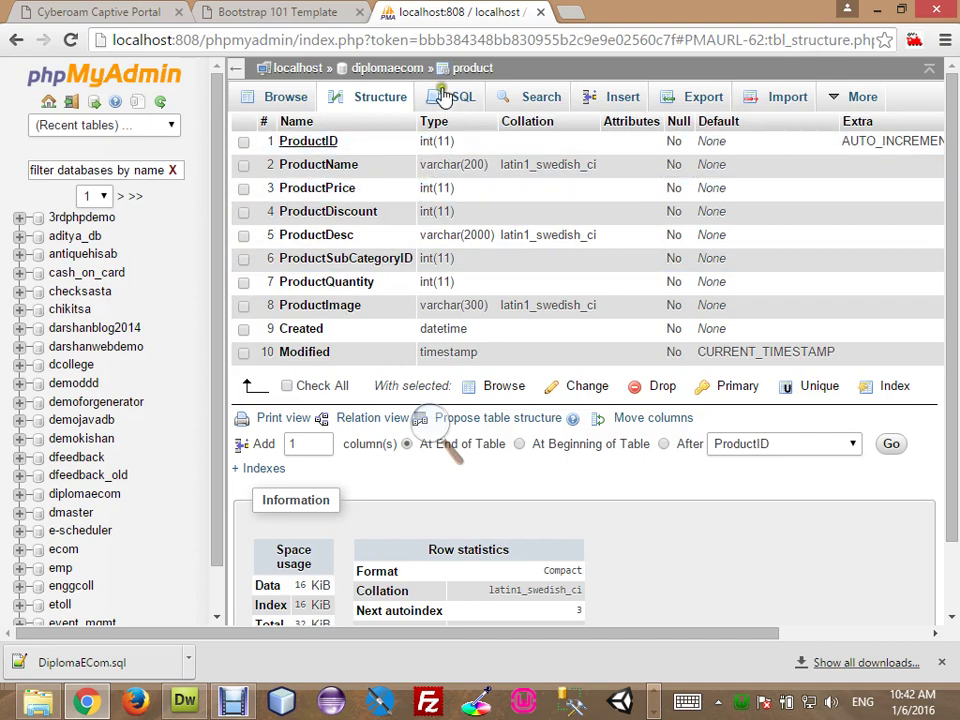
{"action": "left_click", "coordinate": [388, 108]}
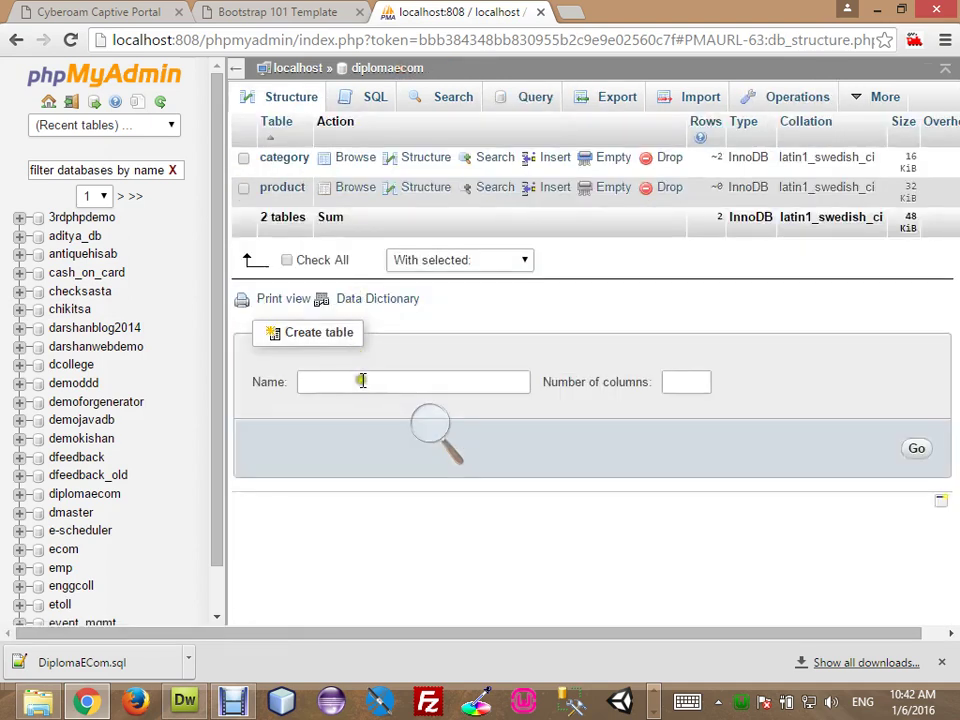
{"action": "left_click", "coordinate": [358, 384]}
{"action": "type", "text": "subcategor"}
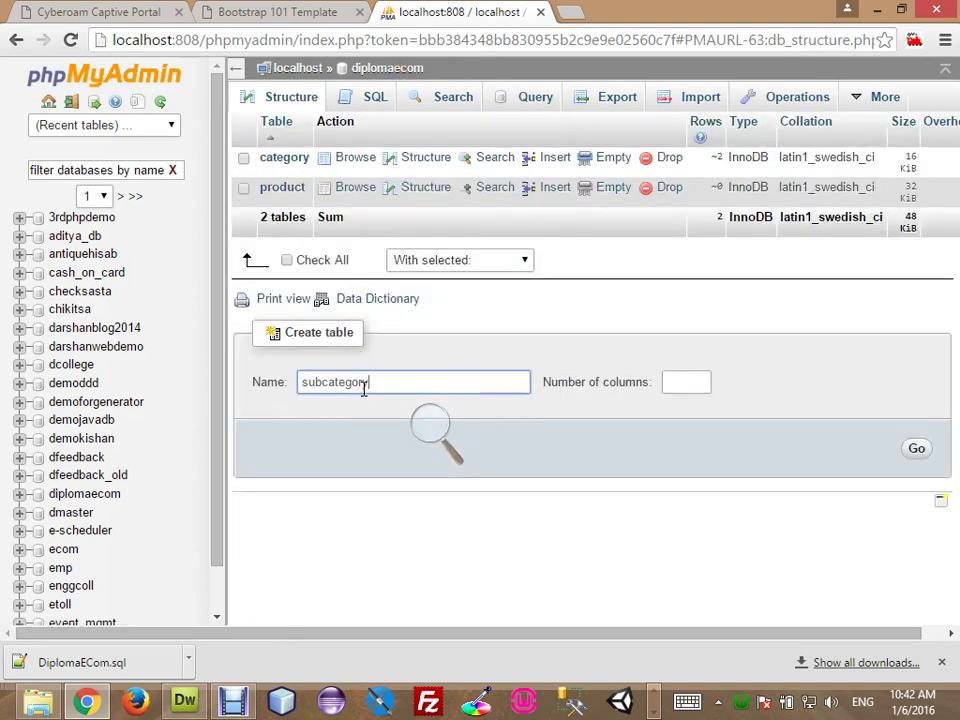
{"action": "key", "text": "Tab"}
{"action": "type", "text": "2"}
{"action": "key", "text": "BackSpace"}
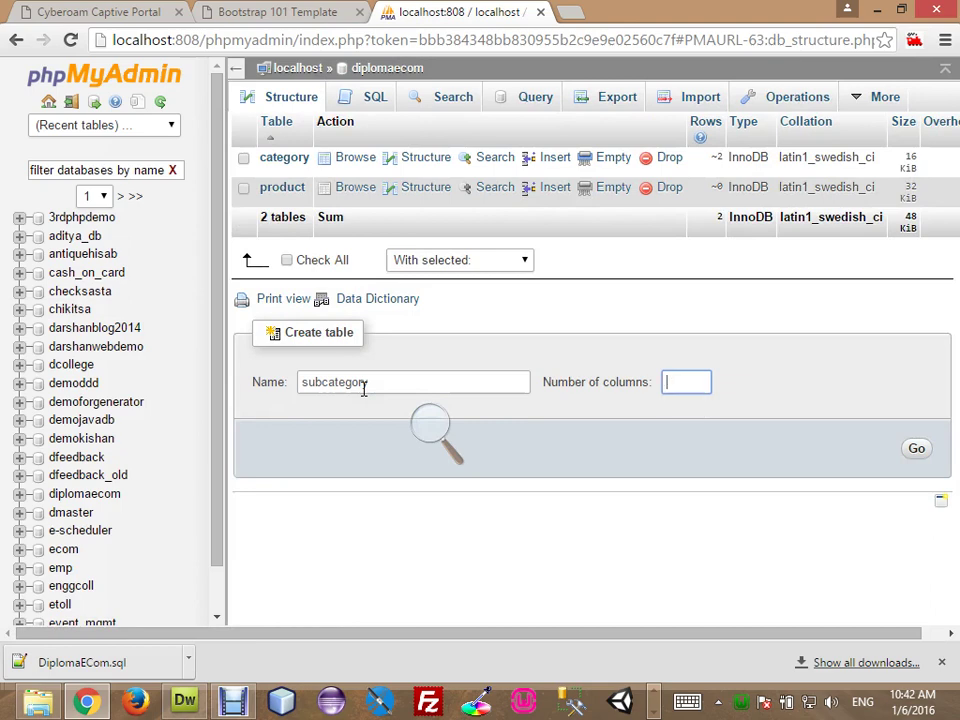
{"action": "type", "text": "3"}
{"action": "key", "text": "Return"}
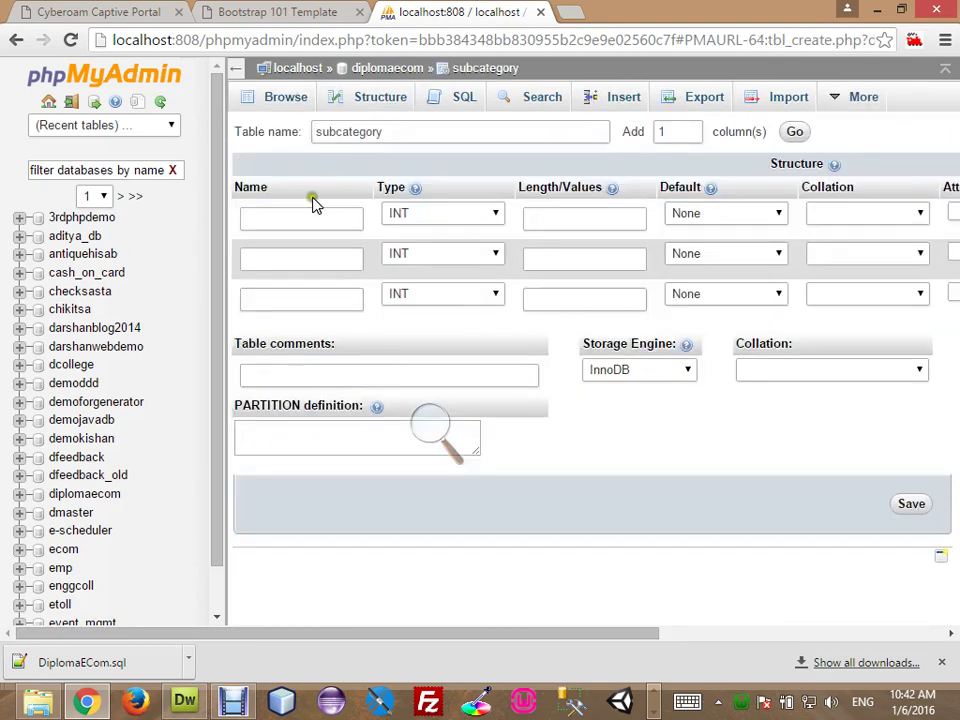
Step: Name the first column of the subcategory table SubCategoryID
{"action": "left_click", "coordinate": [313, 215]}
{"action": "type", "text": "Ca"}
{"action": "key", "text": "BackSpace"}
{"action": "key", "text": "BackSpace"}
{"action": "type", "text": "Suv"}
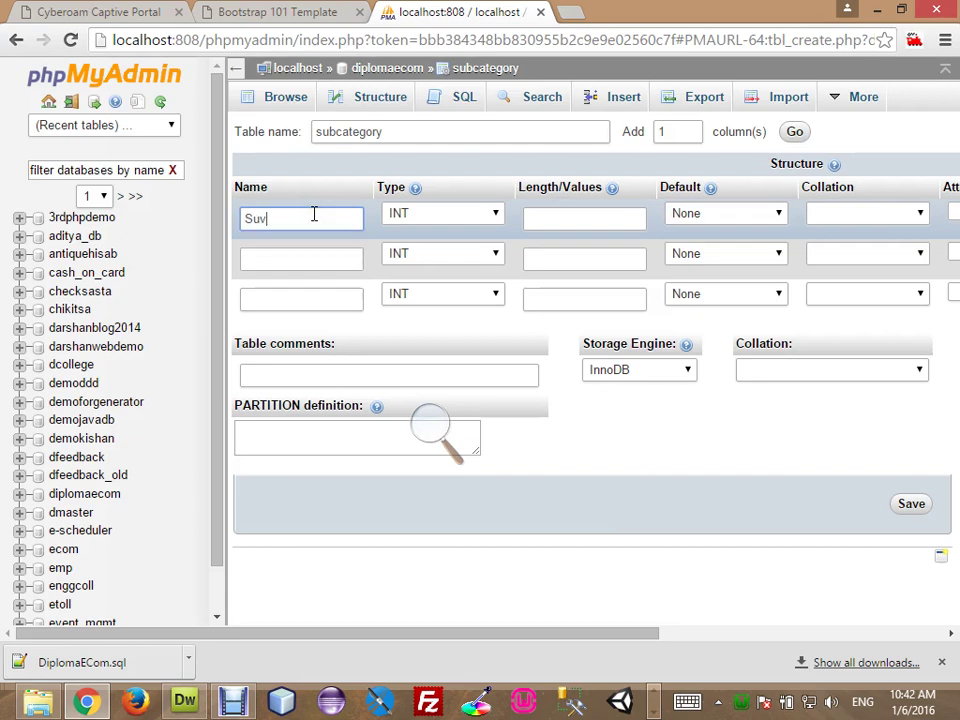
{"action": "key", "text": "BackSpace"}
{"action": "type", "text": "bCa"}
{"action": "key", "text": "Down"}
{"action": "key", "text": "Tab"}
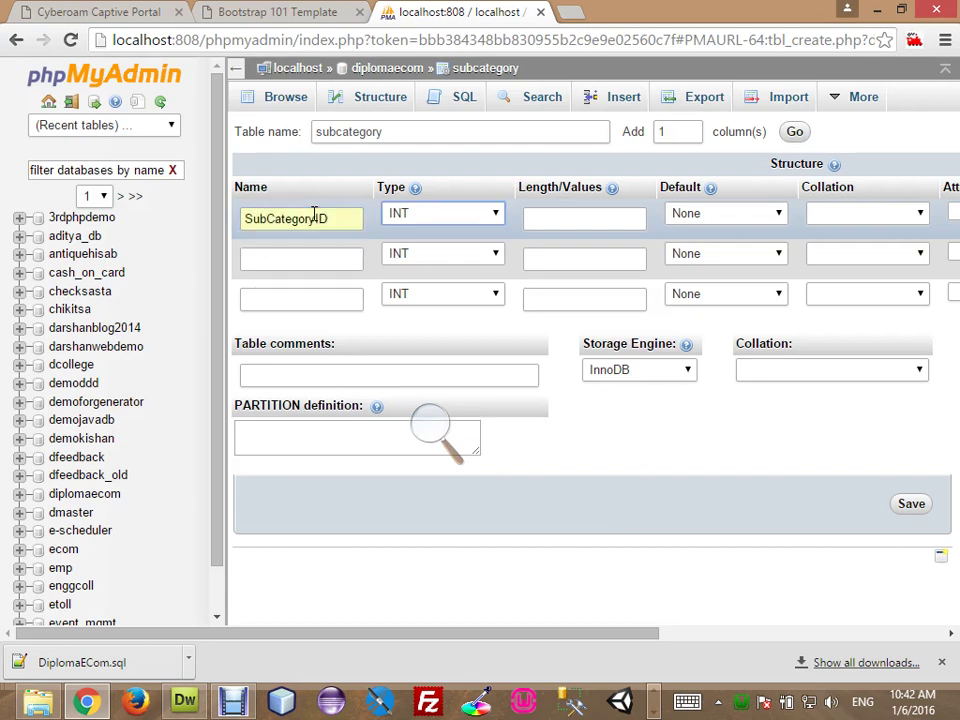
Step: Make the SubCategoryID column auto-increment with a PRIMARY index
{"action": "left_click_drag", "start_coordinate": [497, 632], "coordinate": [772, 638]}
{"action": "left_click", "coordinate": [823, 211]}
{"action": "left_click", "coordinate": [772, 215]}
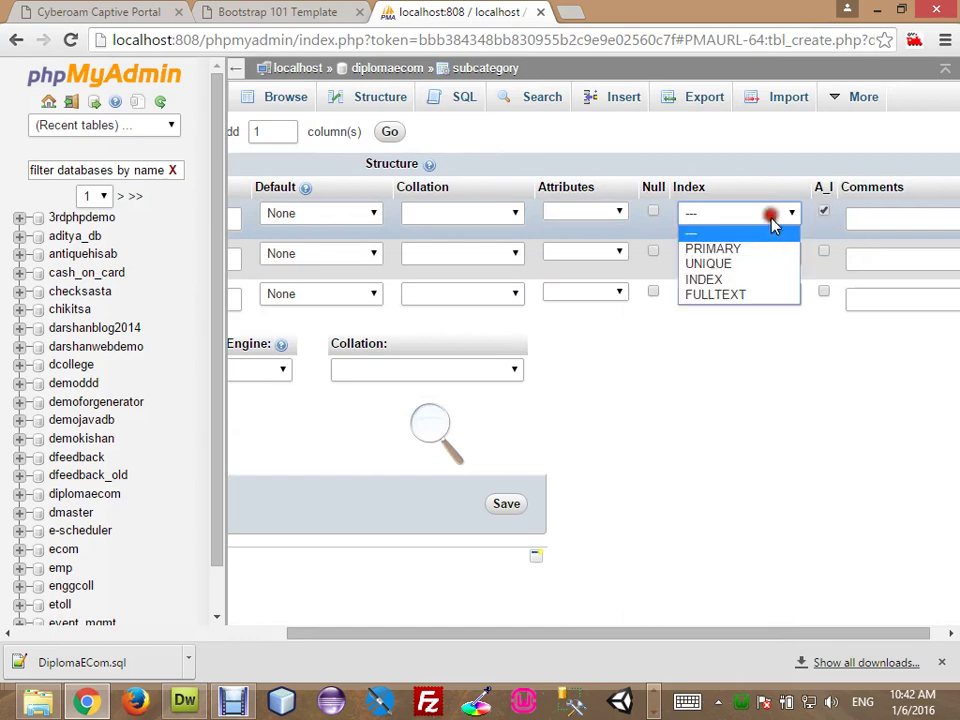
{"action": "left_click", "coordinate": [764, 253]}
Step: Define the second column as SubCategoryName with type VARCHAR and length 100
{"action": "left_click_drag", "start_coordinate": [606, 632], "coordinate": [394, 483]}
{"action": "left_click", "coordinate": [338, 259]}
{"action": "type", "text": "Su"}
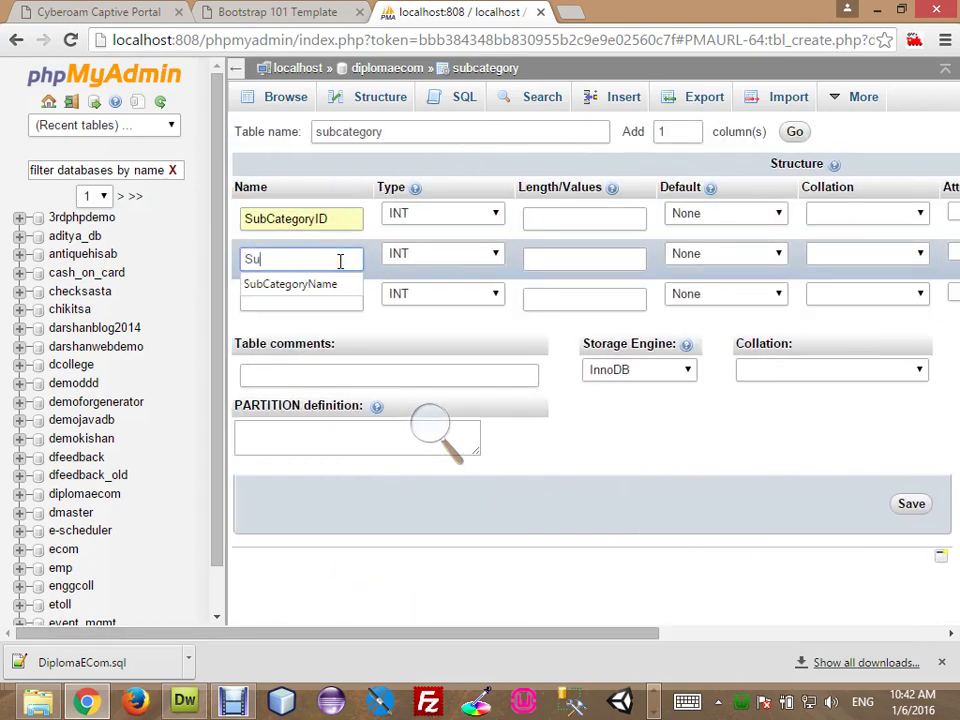
{"action": "key", "text": "Down"}
{"action": "key", "text": "Tab"}
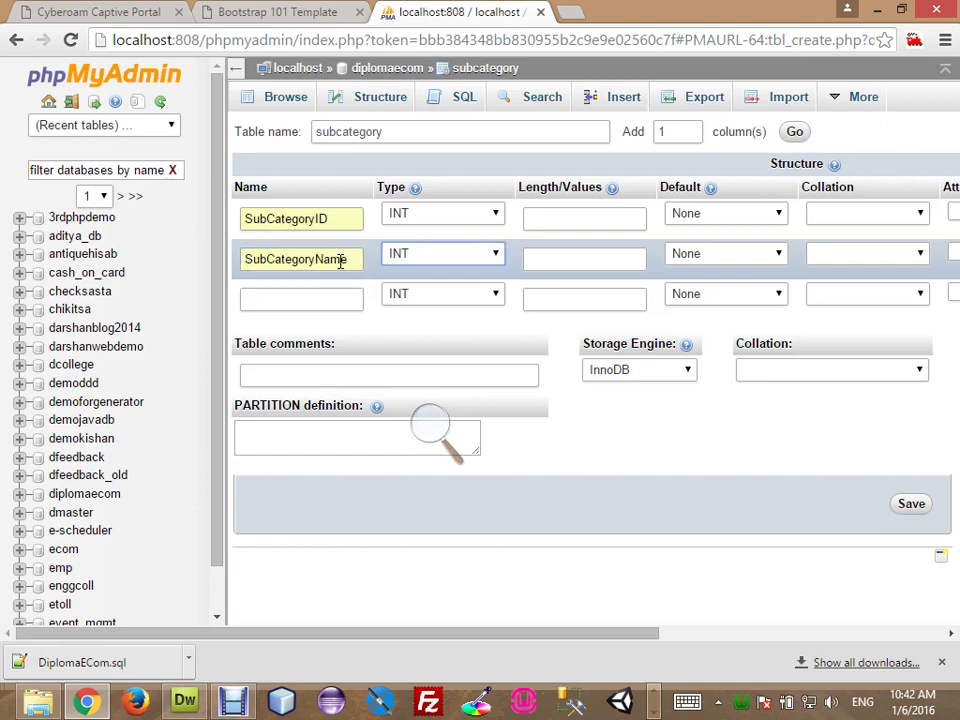
{"action": "key", "text": "c"}
{"action": "key", "text": "Tab"}
{"action": "left_click", "coordinate": [399, 256]}
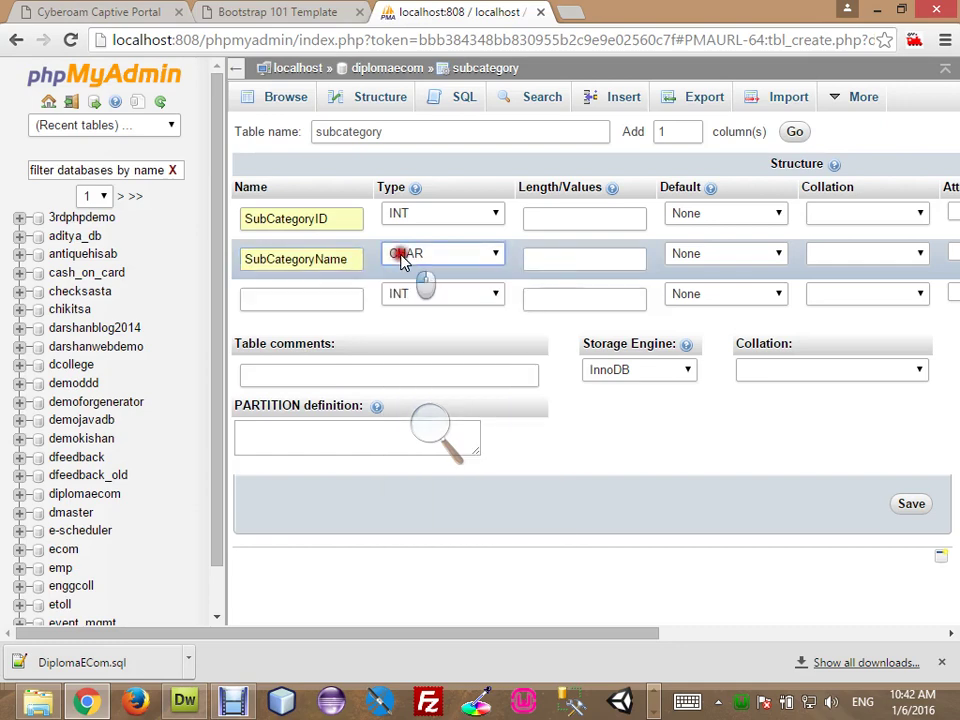
{"action": "key", "text": "v"}
{"action": "key", "text": "Return"}
{"action": "key", "text": "Tab"}
{"action": "type", "text": "1"}
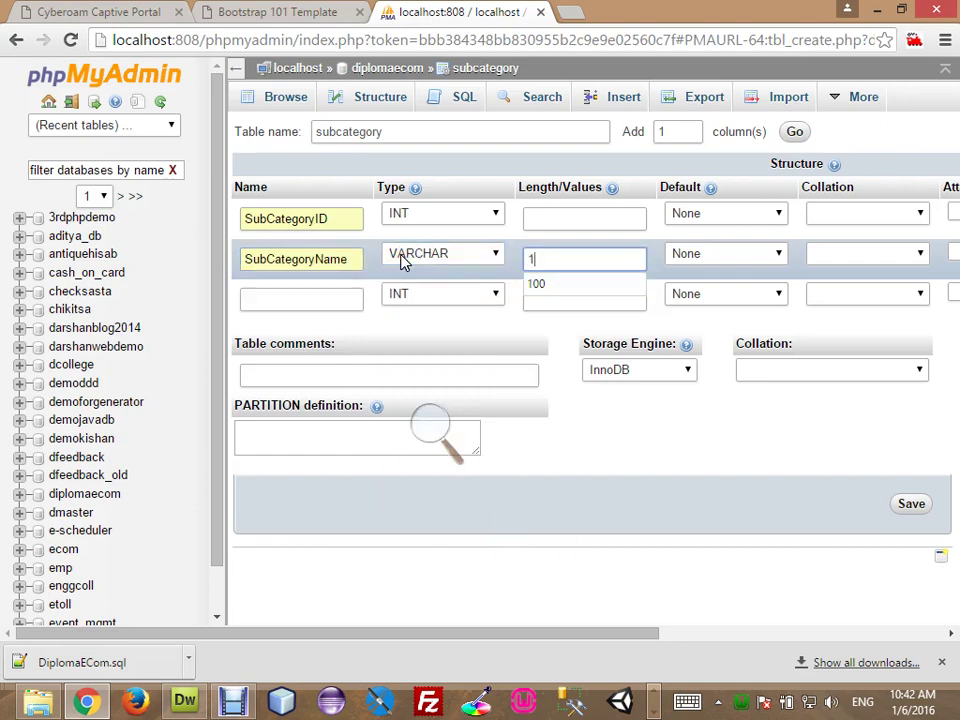
{"action": "type", "text": "00"}
Step: Name the third column CategoryID, leaving its type as INT, and save the subcategory table
{"action": "left_click", "coordinate": [317, 297]}
{"action": "type", "text": "C"}
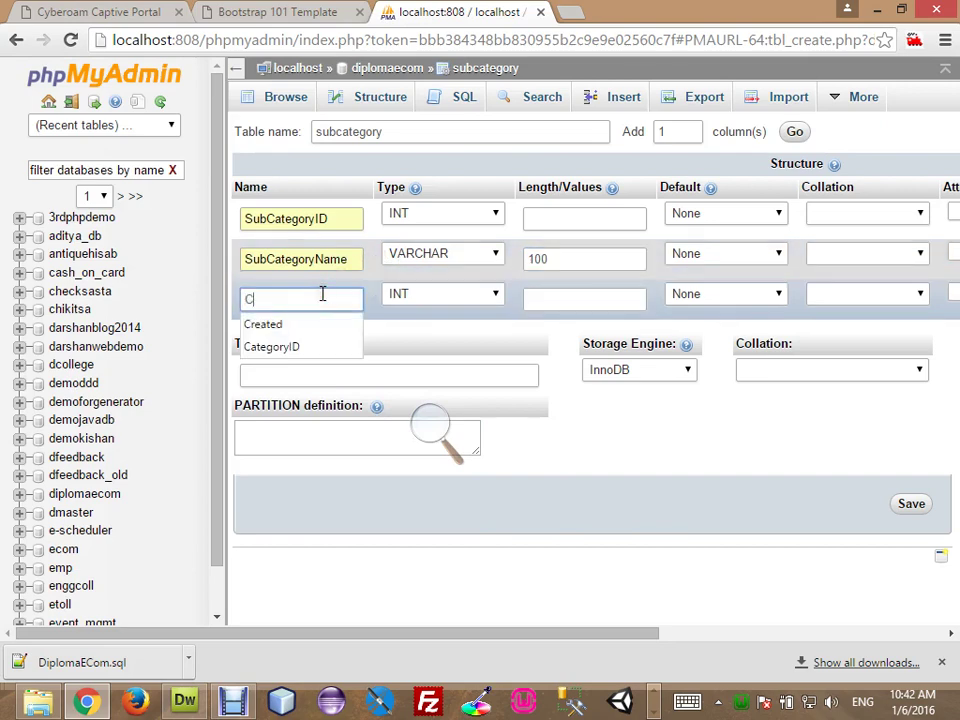
{"action": "key", "text": "Down"}
{"action": "key", "text": "Down"}
{"action": "key", "text": "Return"}
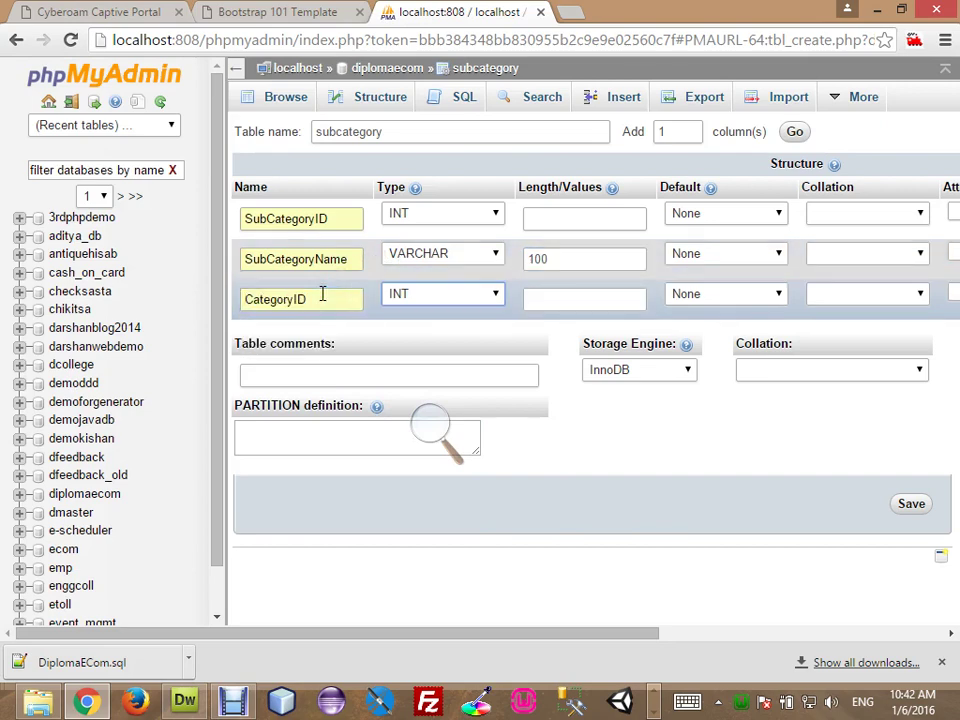
{"action": "left_click", "coordinate": [911, 505]}
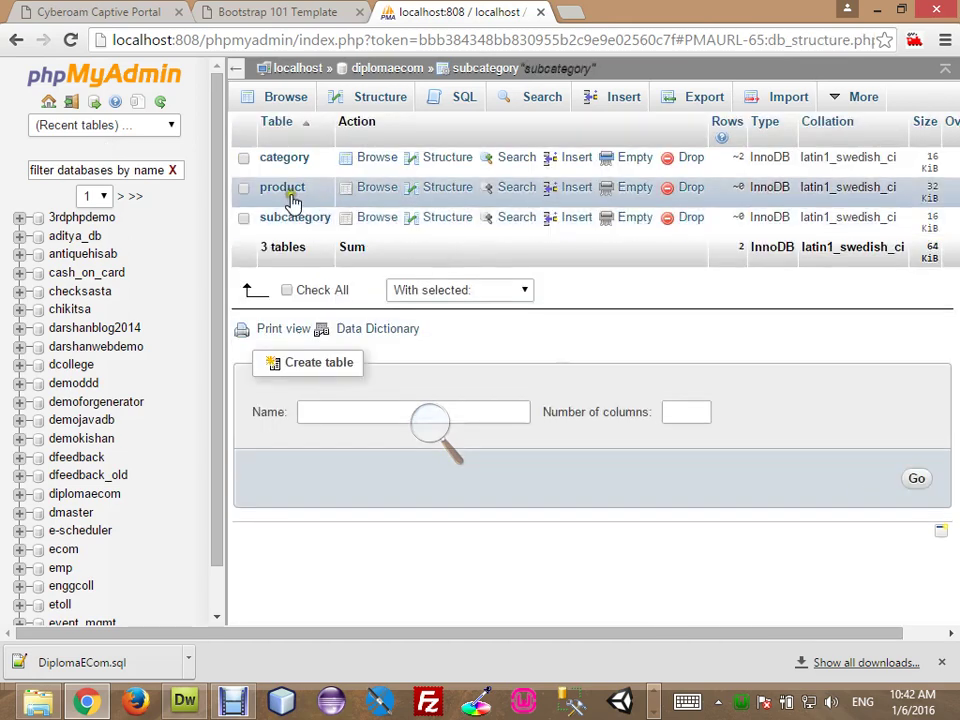
Step: Delete the record with ProductID 2 from the product table
{"action": "left_click", "coordinate": [273, 160]}
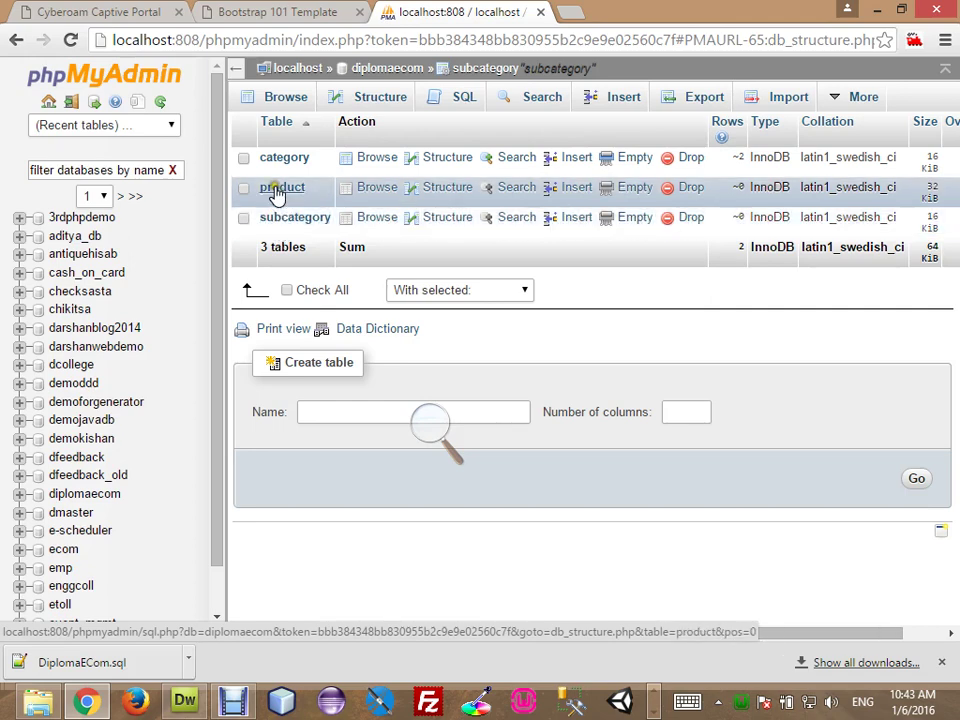
{"action": "left_click", "coordinate": [280, 189]}
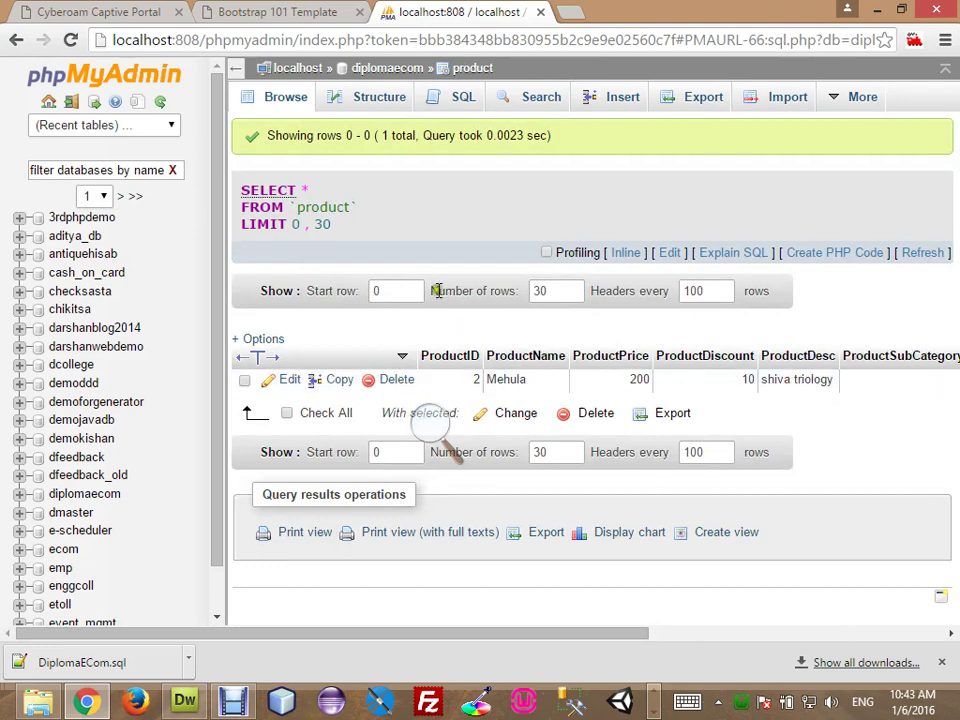
{"action": "left_click", "coordinate": [390, 380]}
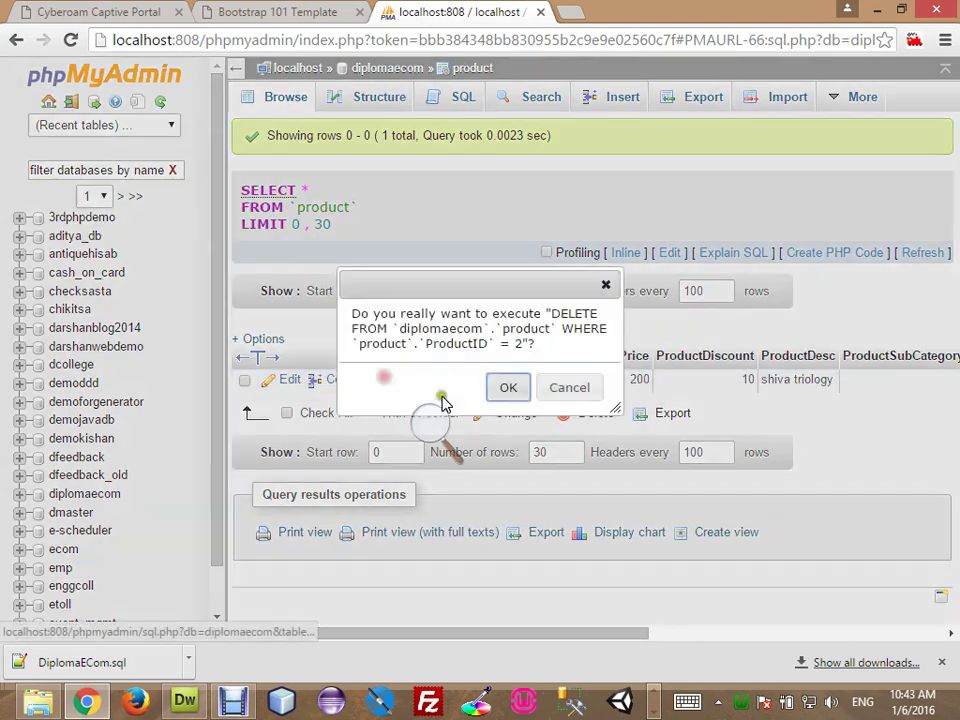
{"action": "left_click", "coordinate": [503, 388]}
{"action": "left_click", "coordinate": [358, 100]}
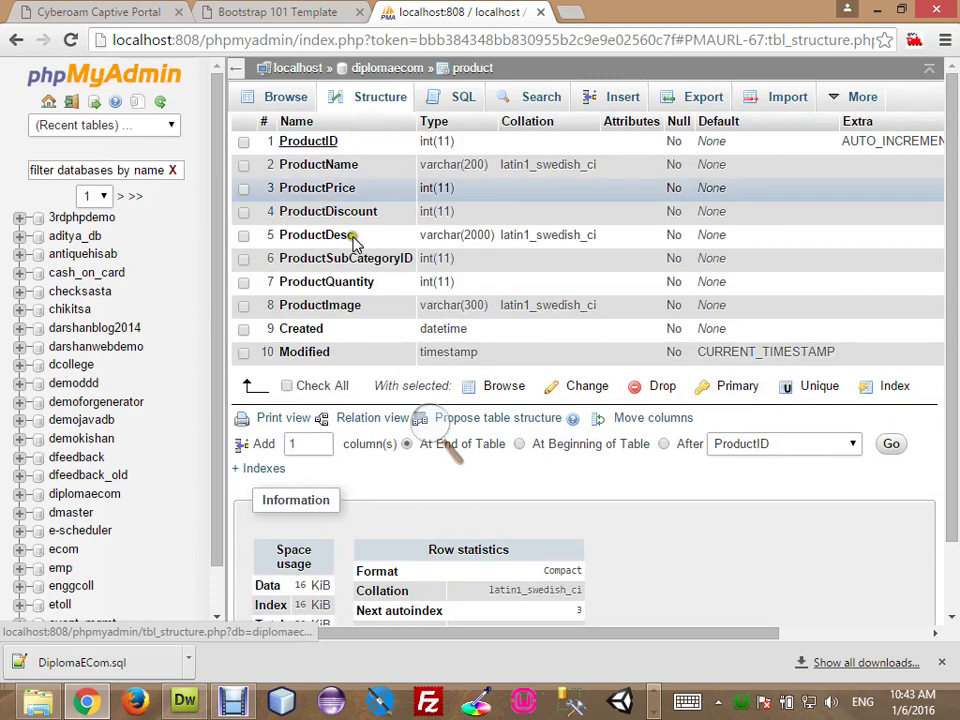
{"action": "left_click", "coordinate": [245, 258]}
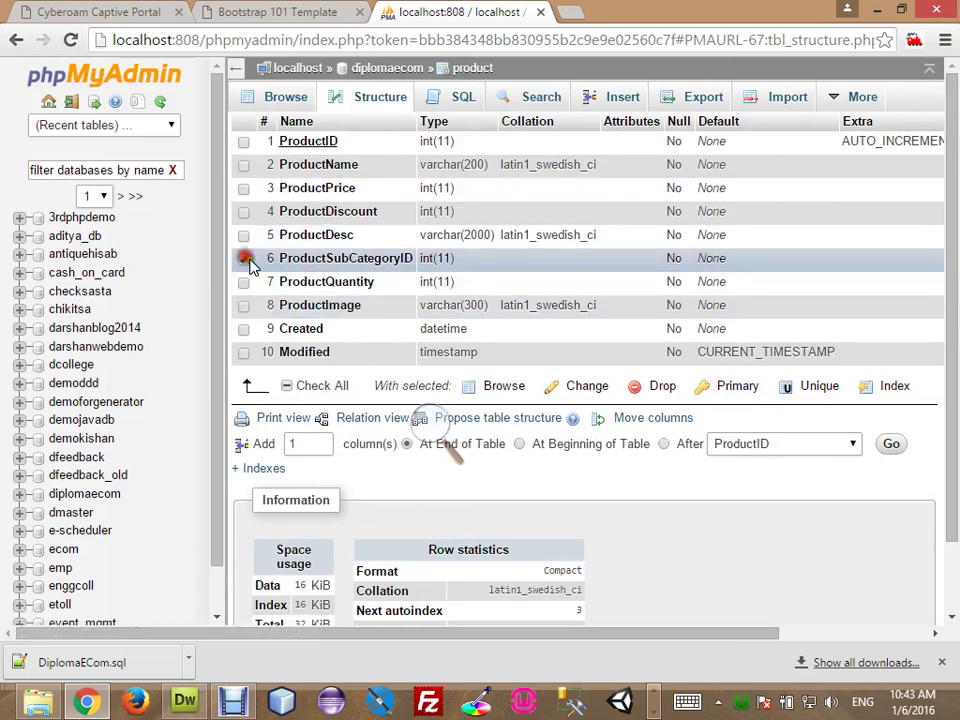
{"action": "left_click", "coordinate": [565, 391]}
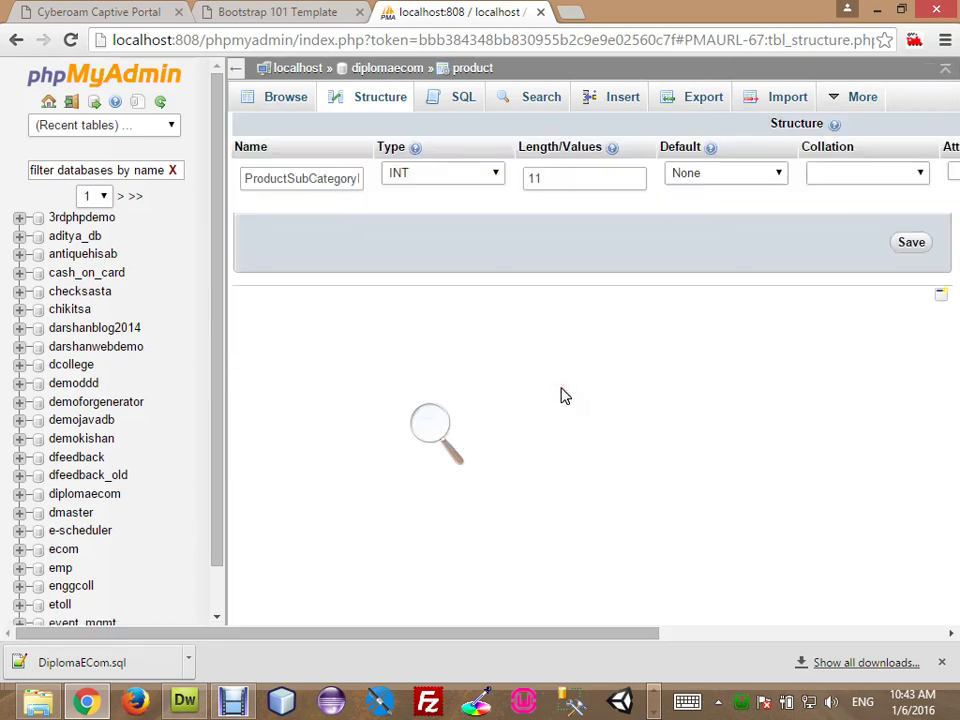
{"action": "left_click", "coordinate": [362, 98]}
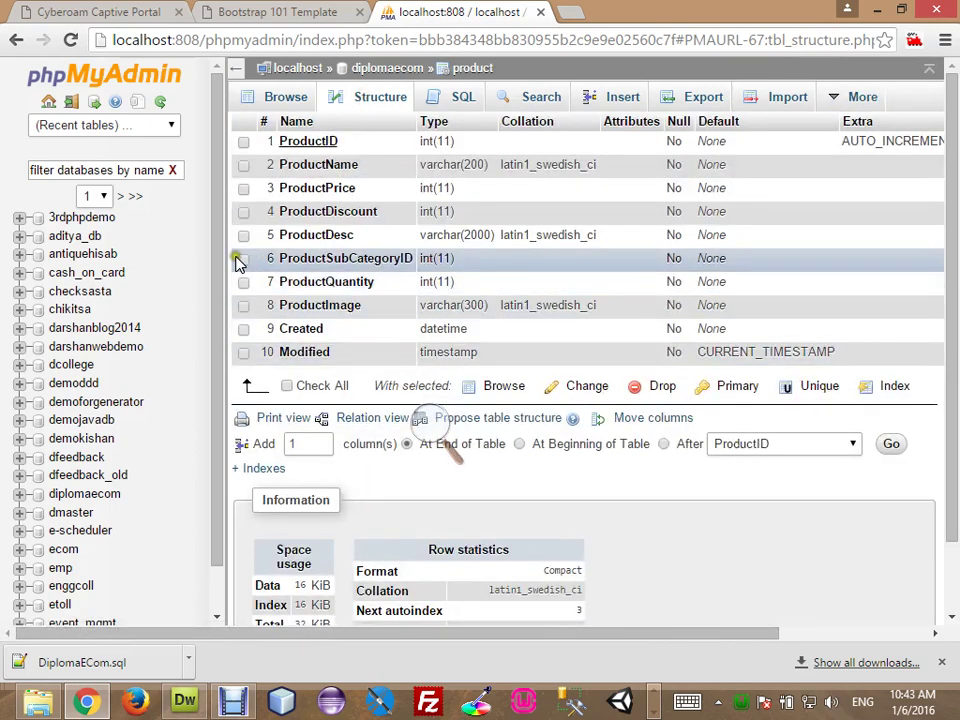
Step: Add a plain index to the ProductSubCategoryID column in the product table's structure
{"action": "left_click", "coordinate": [243, 259]}
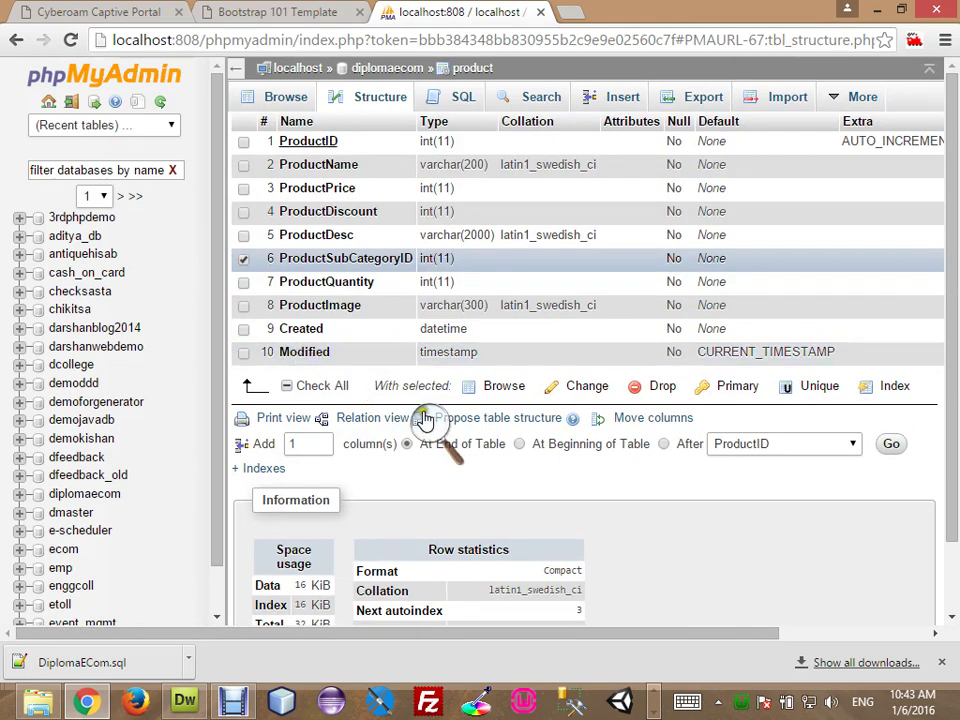
{"action": "left_click_drag", "start_coordinate": [525, 634], "coordinate": [845, 658]}
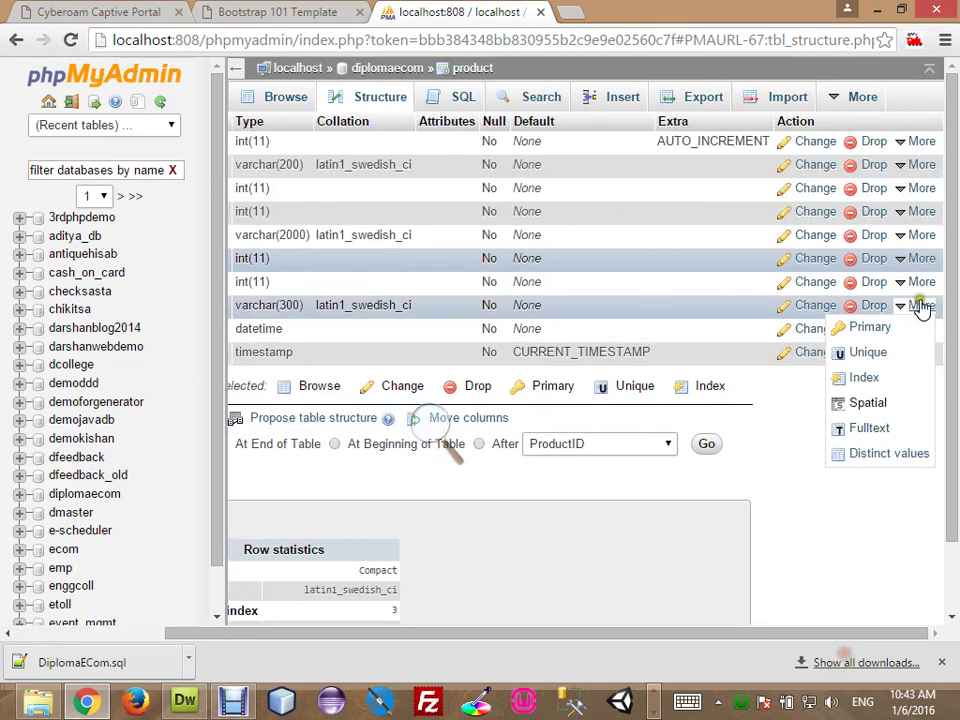
{"action": "mouse_move", "coordinate": [918, 260]}
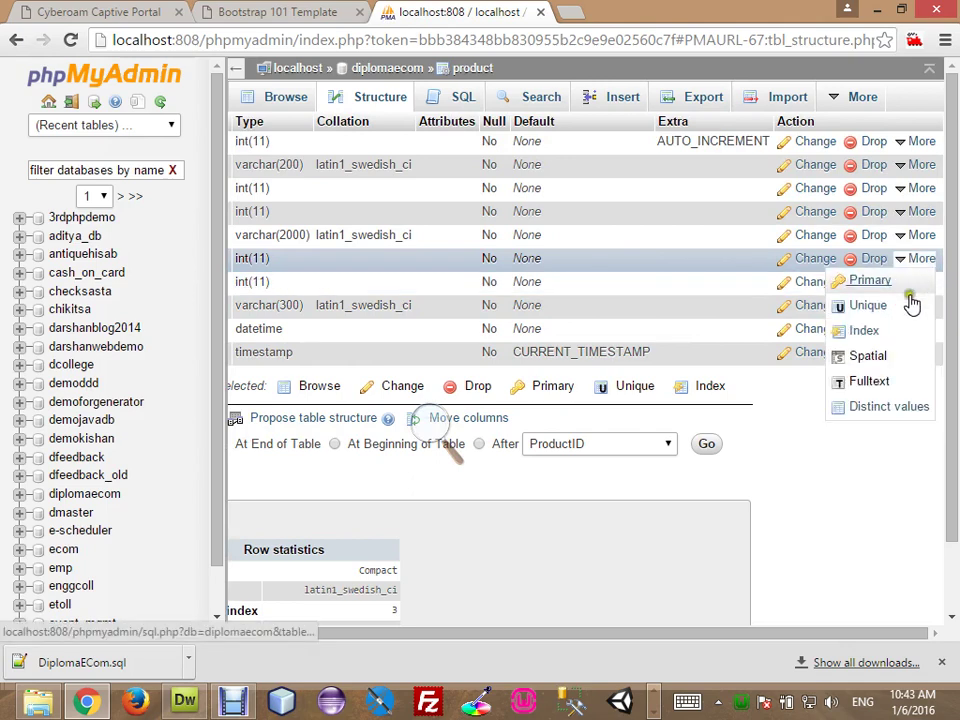
{"action": "left_click", "coordinate": [872, 331]}
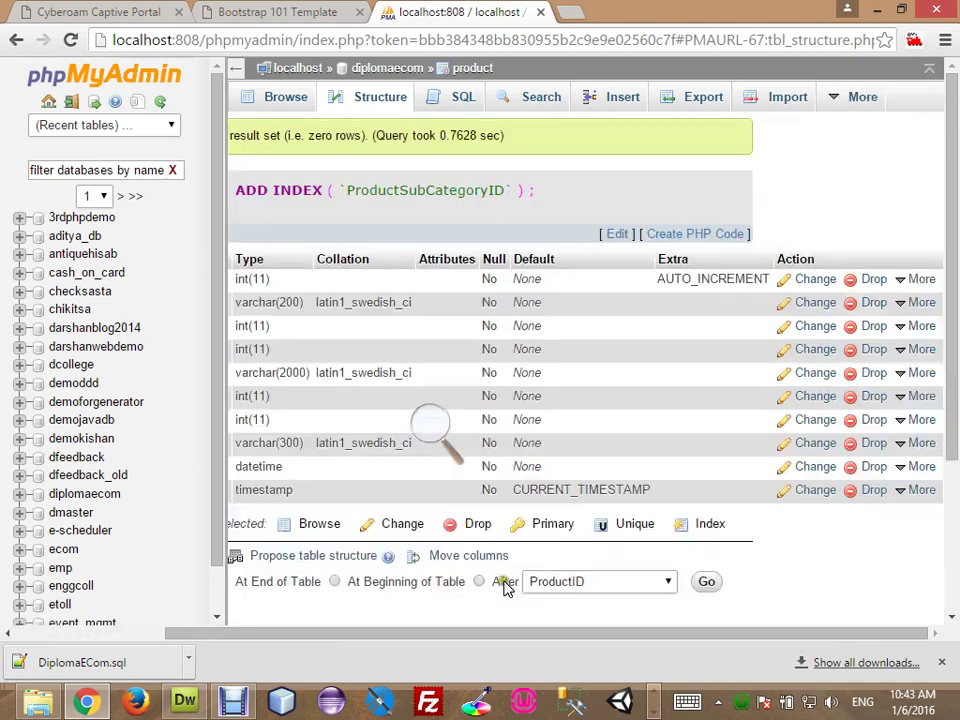
Step: Save a foreign key on the product table linking ProductSubCategoryID to SubCategoryID of the subcategory table
{"action": "left_click_drag", "start_coordinate": [448, 640], "coordinate": [319, 648]}
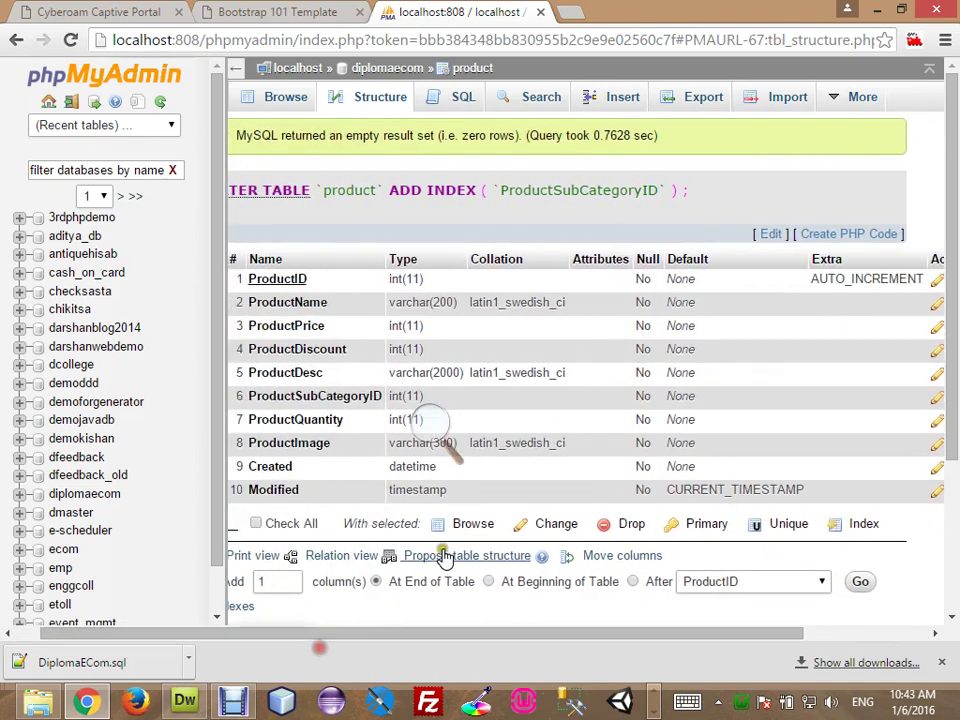
{"action": "left_click", "coordinate": [362, 556]}
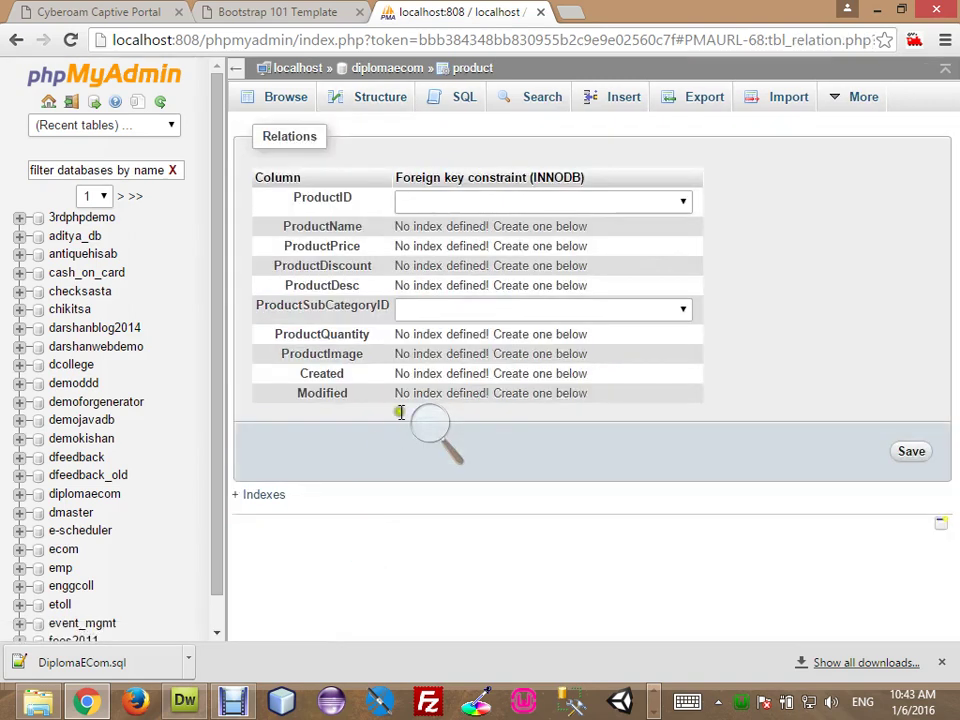
{"action": "left_click", "coordinate": [422, 309]}
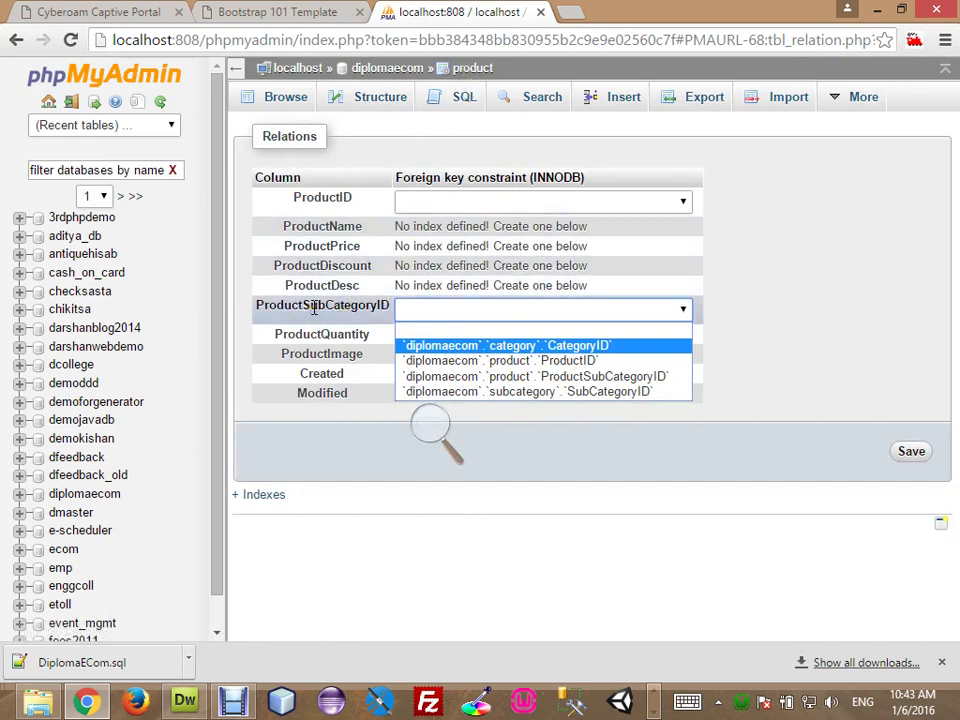
{"action": "left_click", "coordinate": [470, 393]}
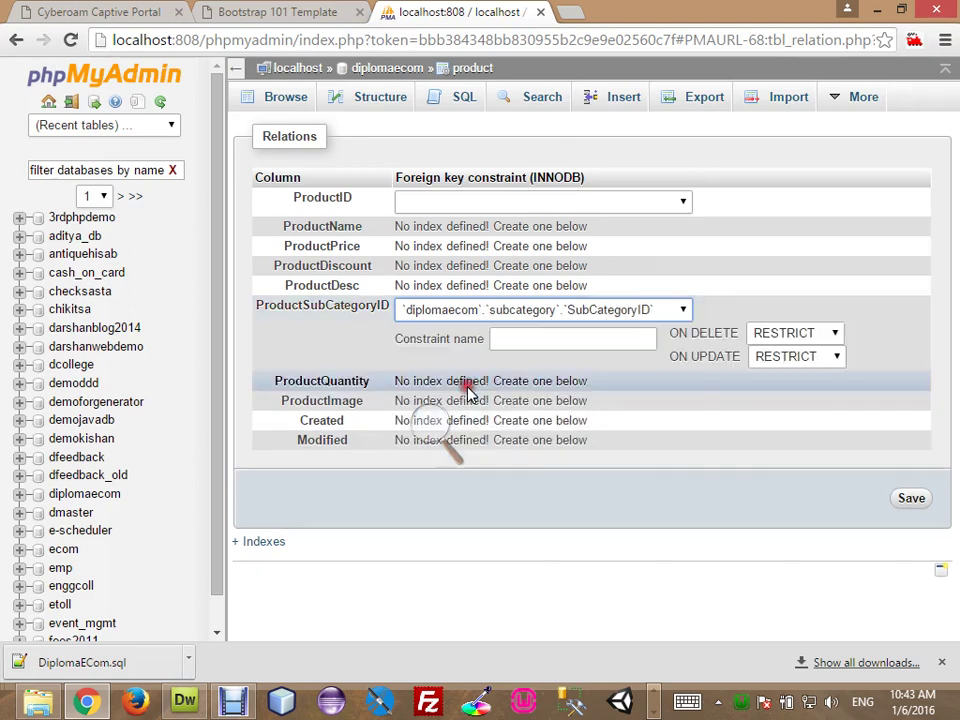
{"action": "left_click", "coordinate": [911, 499]}
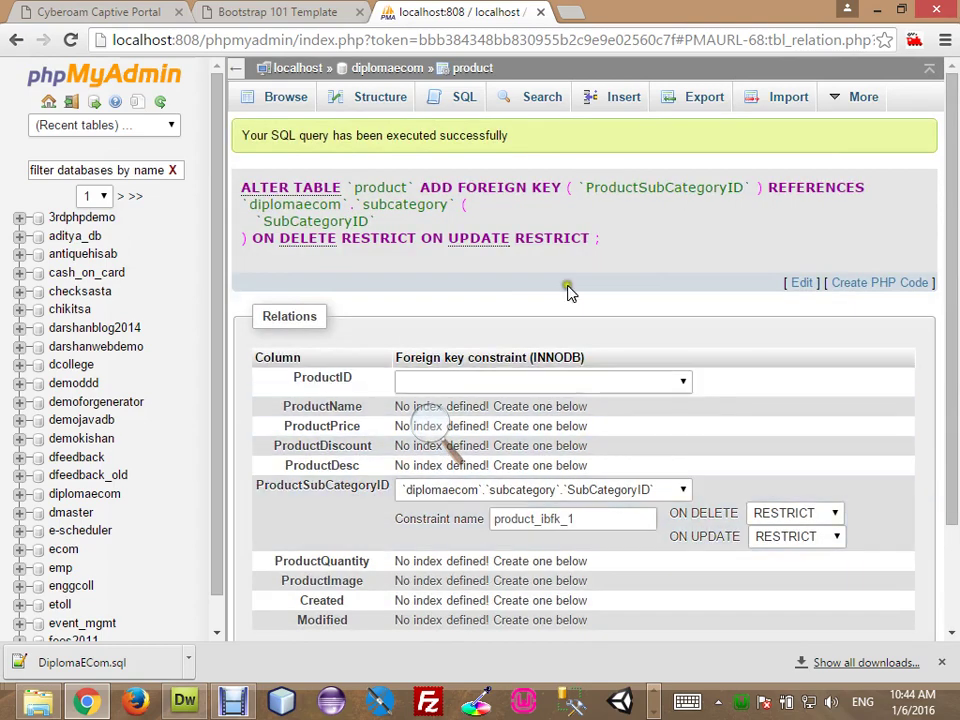
Step: Add a plain index to the CategoryID column in the subcategory table's structure
{"action": "left_click", "coordinate": [373, 72]}
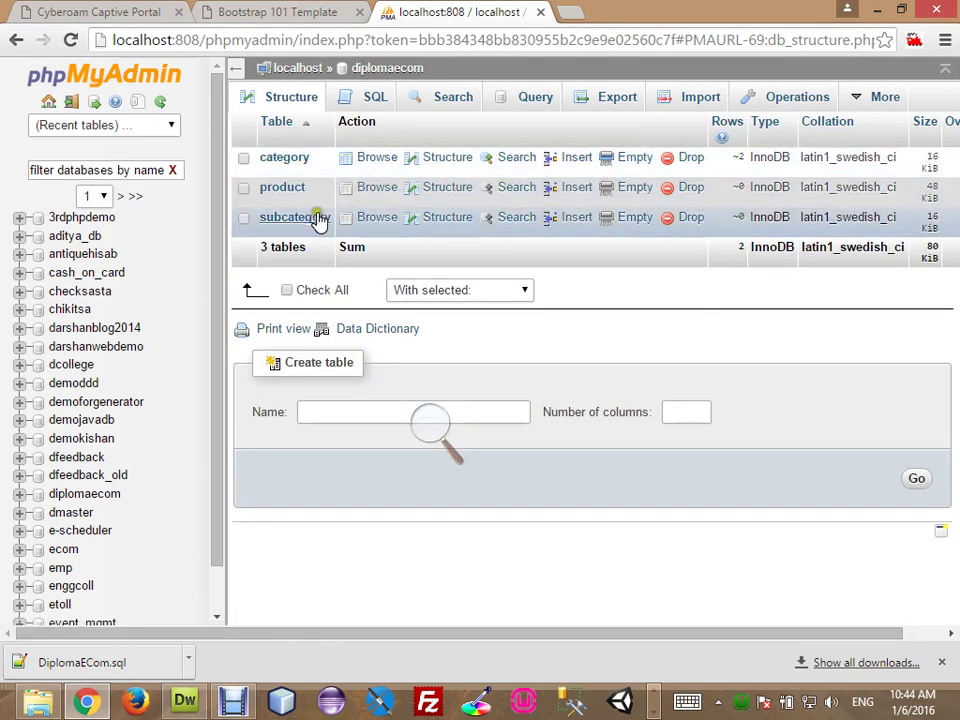
{"action": "left_click", "coordinate": [316, 218]}
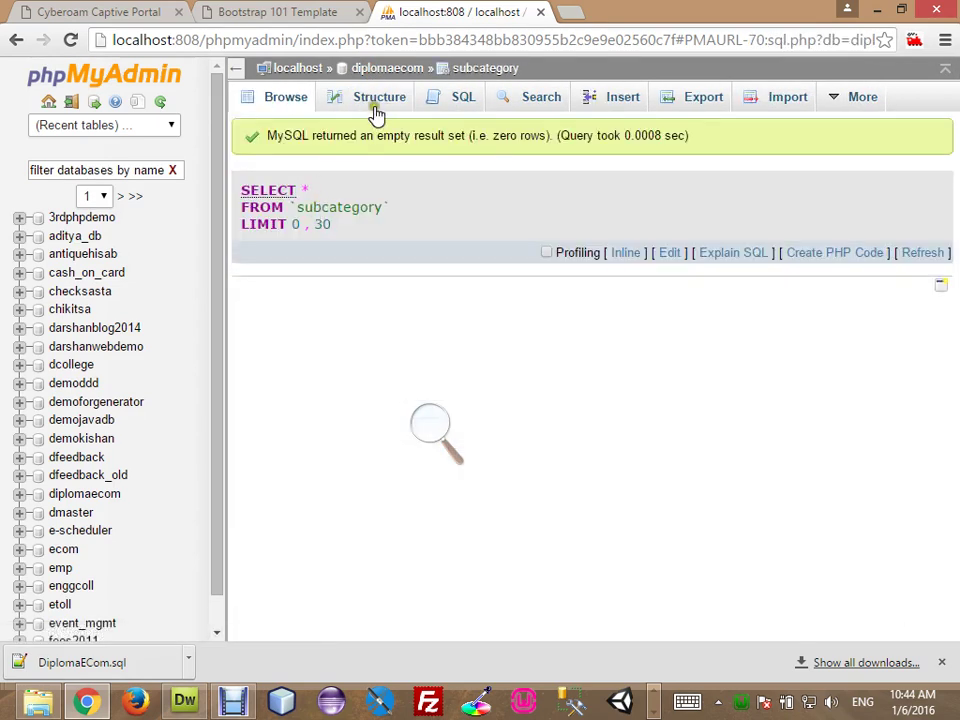
{"action": "left_click", "coordinate": [374, 112]}
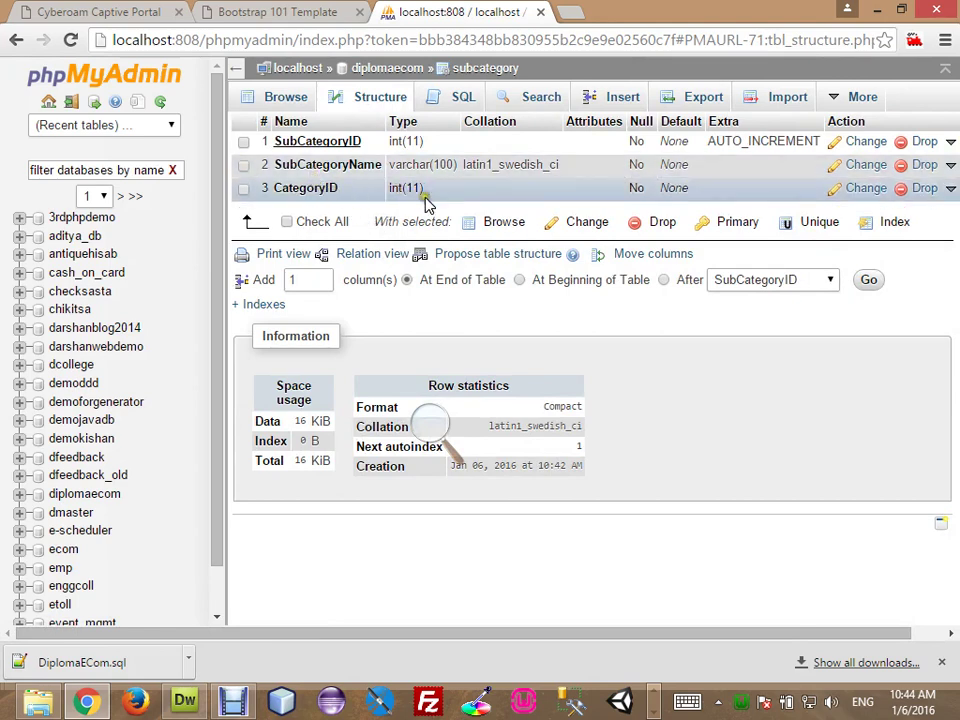
{"action": "left_click", "coordinate": [358, 254]}
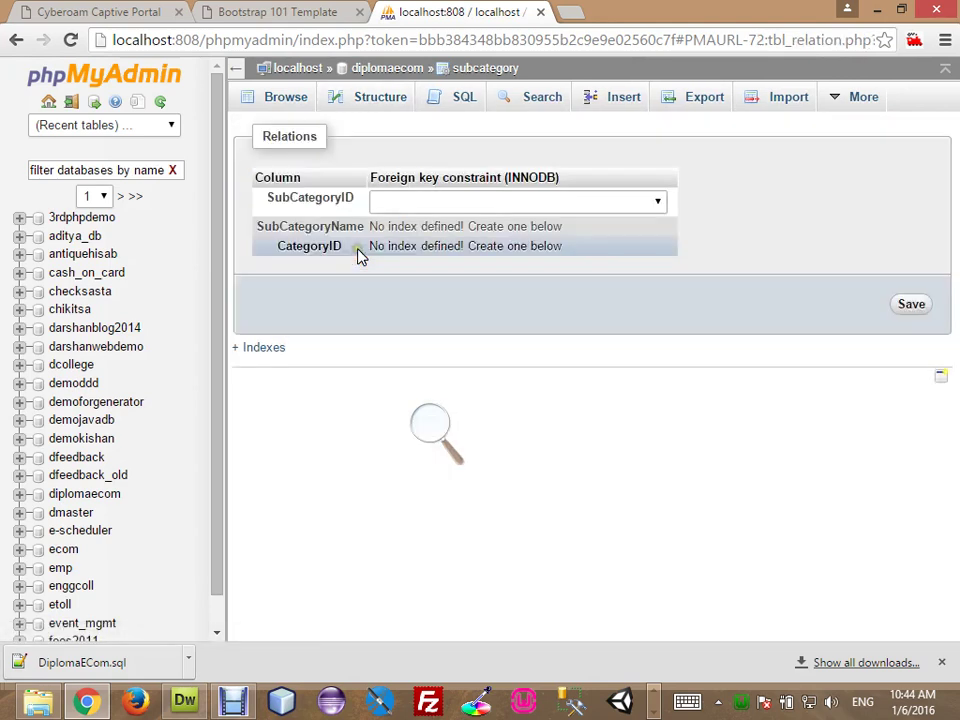
{"action": "left_click_drag", "start_coordinate": [386, 247], "coordinate": [514, 248]}
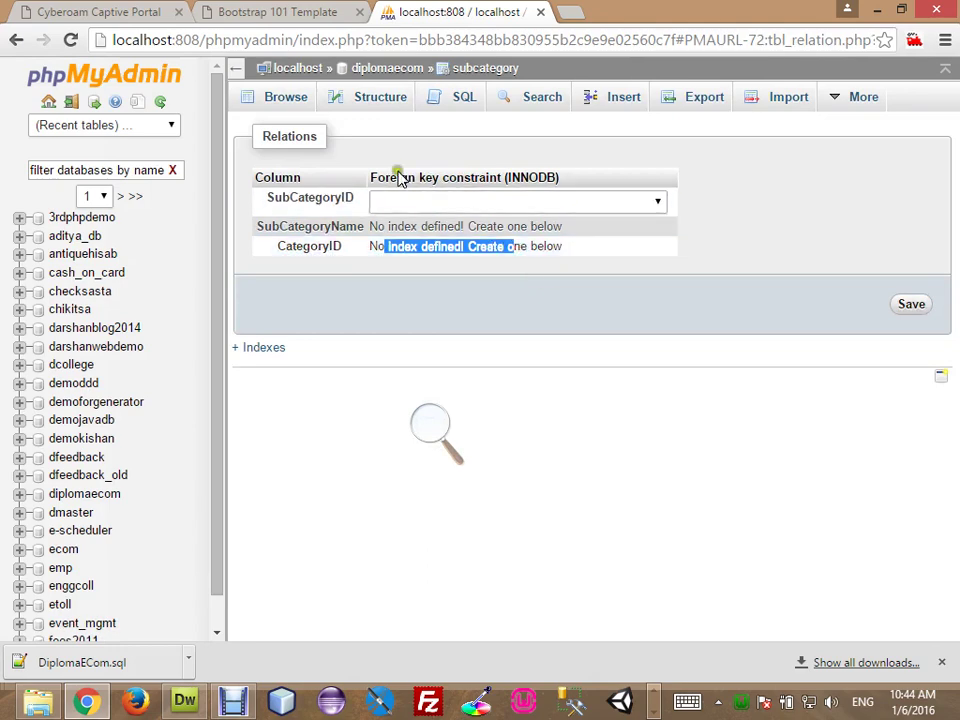
{"action": "left_click", "coordinate": [381, 99]}
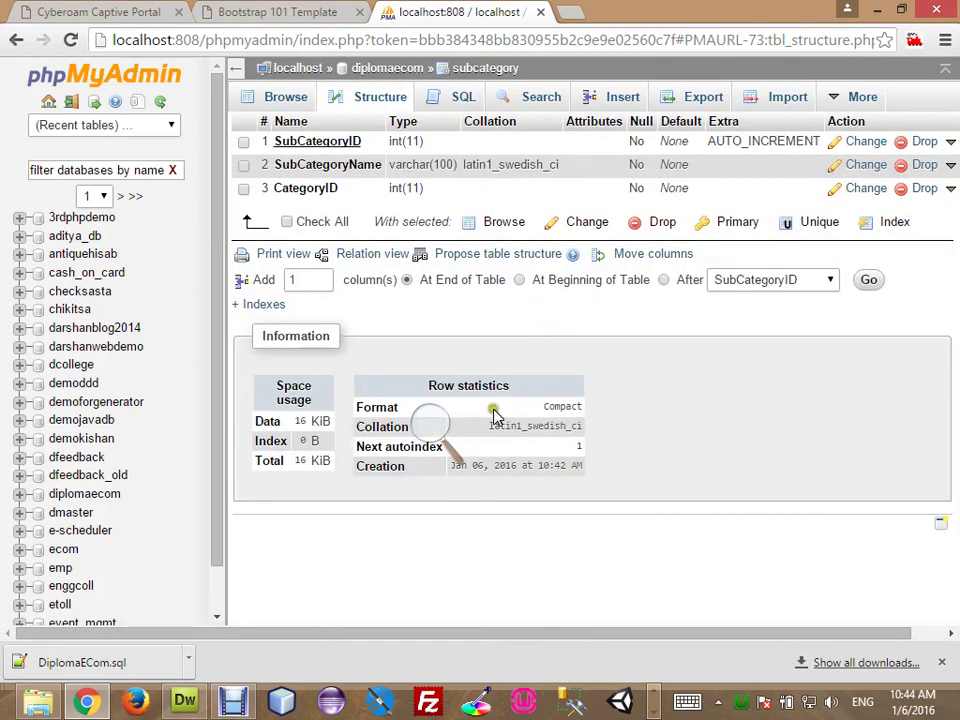
{"action": "left_click_drag", "start_coordinate": [418, 632], "coordinate": [917, 256]}
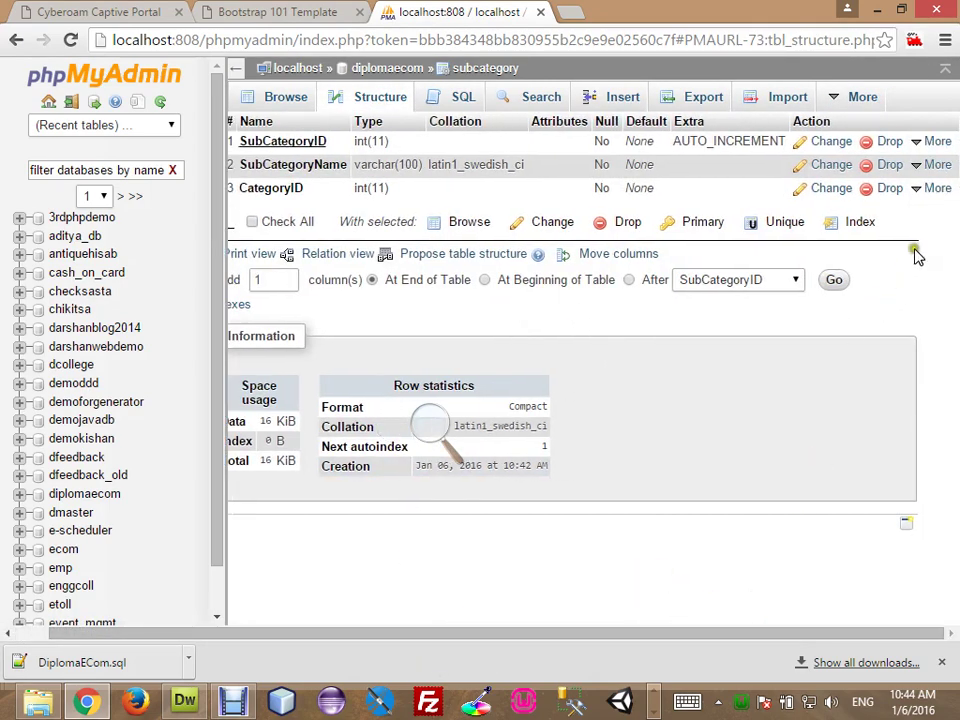
{"action": "mouse_move", "coordinate": [919, 192]}
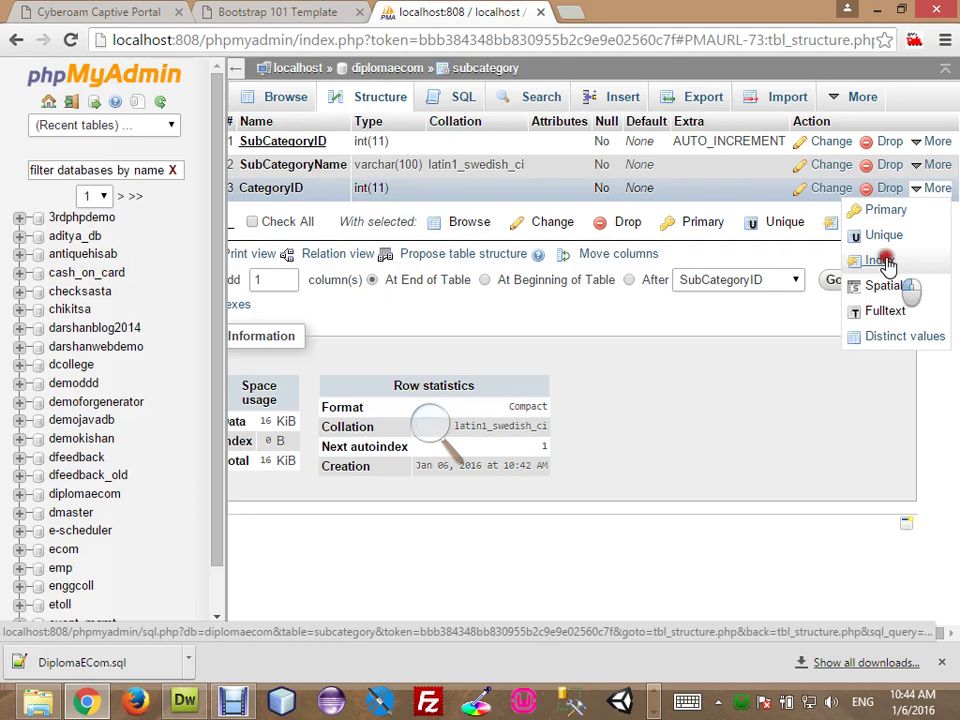
{"action": "left_click", "coordinate": [886, 262]}
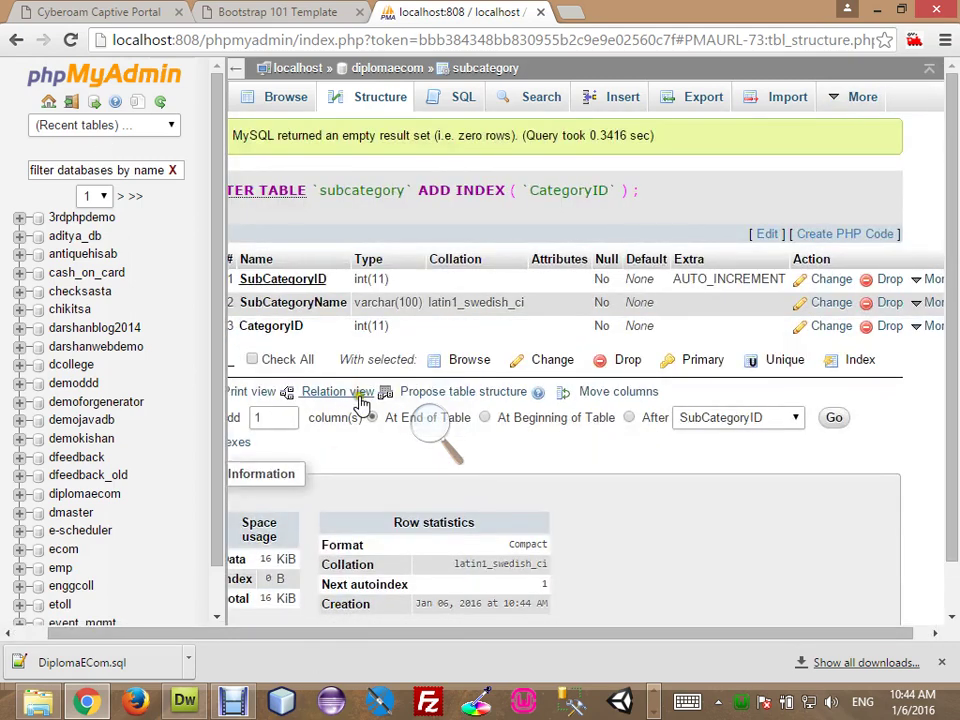
Step: Save a foreign key on the subcategory table linking CategoryID to CategoryID of the category table
{"action": "left_click", "coordinate": [354, 392]}
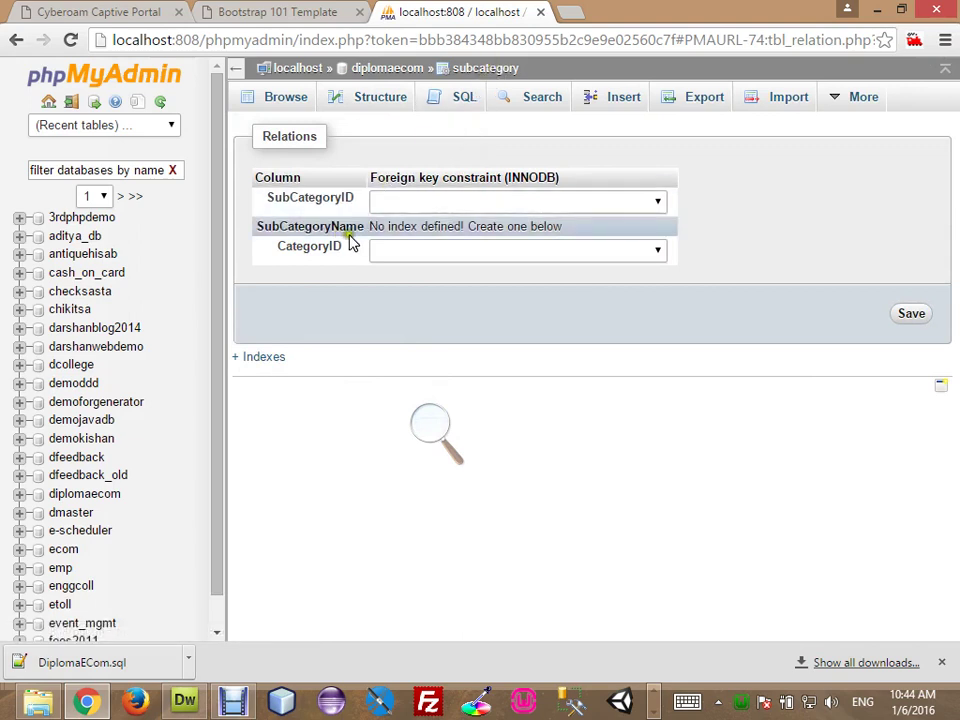
{"action": "left_click_drag", "start_coordinate": [389, 227], "coordinate": [392, 249]}
{"action": "left_click", "coordinate": [392, 249]}
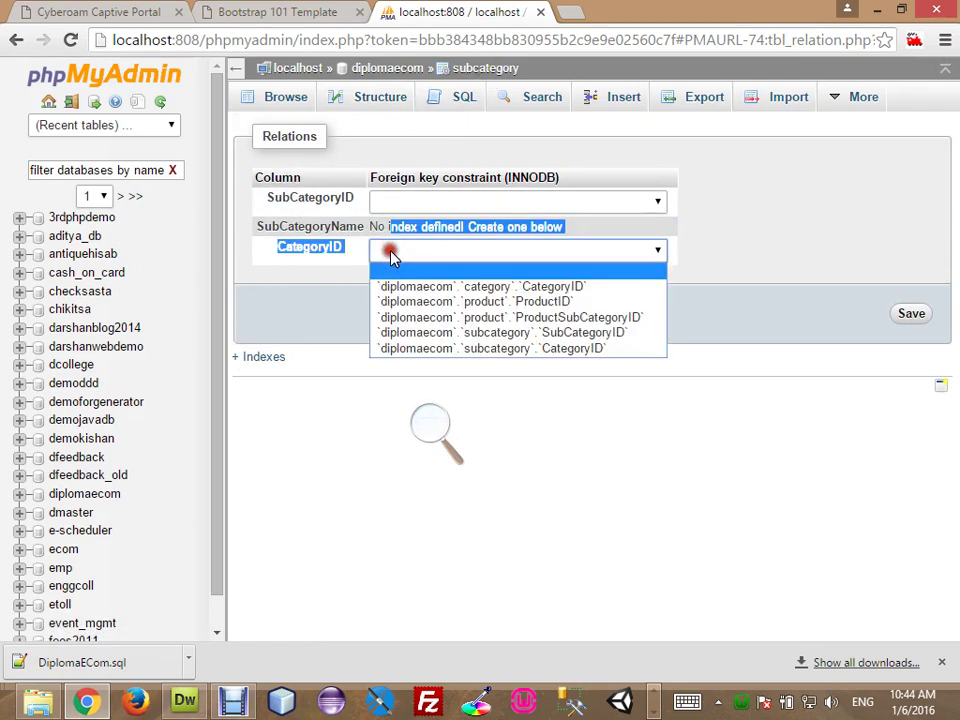
{"action": "left_click", "coordinate": [445, 287]}
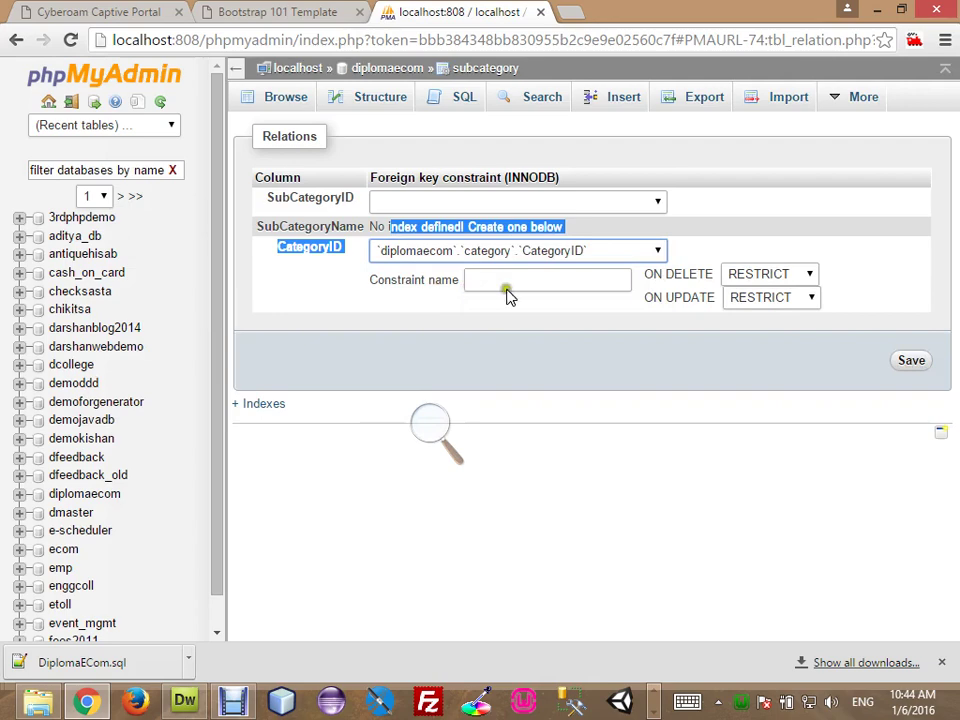
{"action": "left_click", "coordinate": [905, 364]}
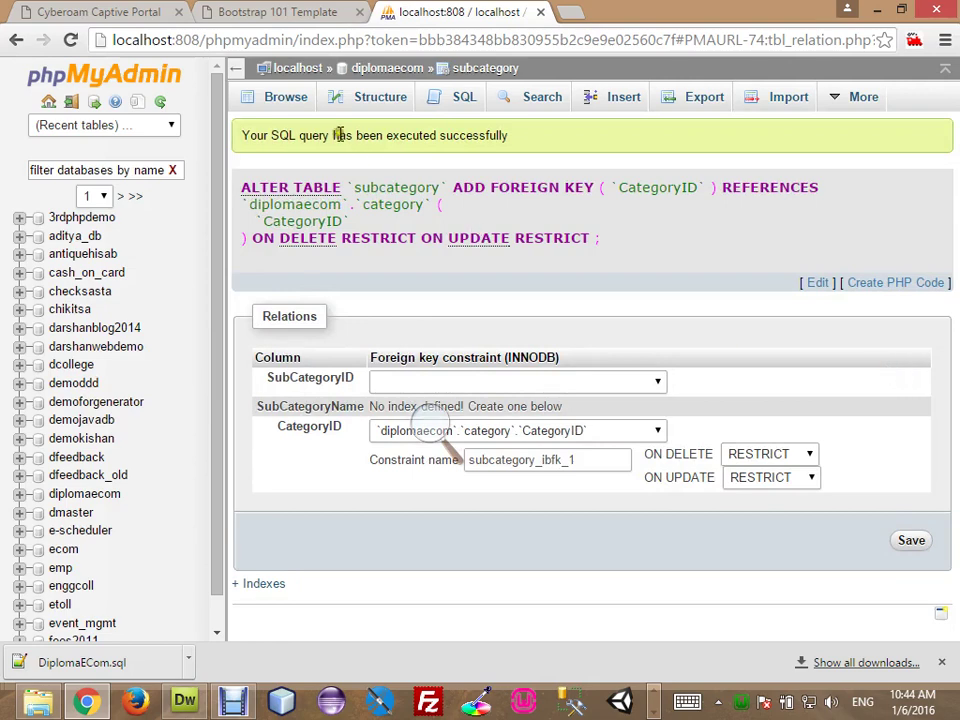
Step: Insert a record with CategoryName Book into the category table
{"action": "left_click", "coordinate": [274, 108]}
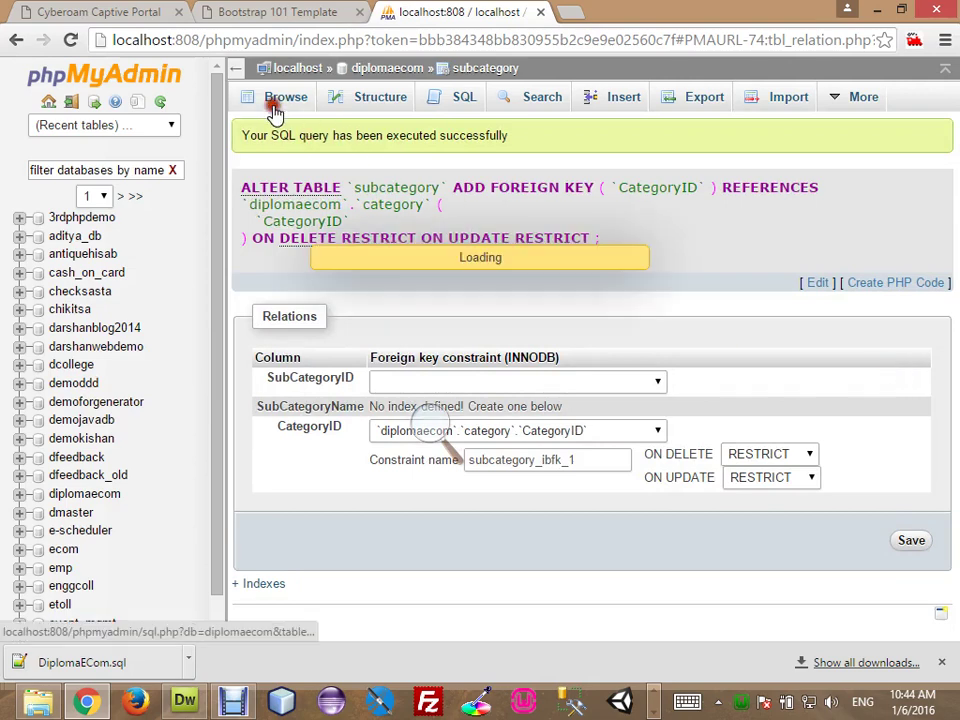
{"action": "left_click", "coordinate": [375, 72]}
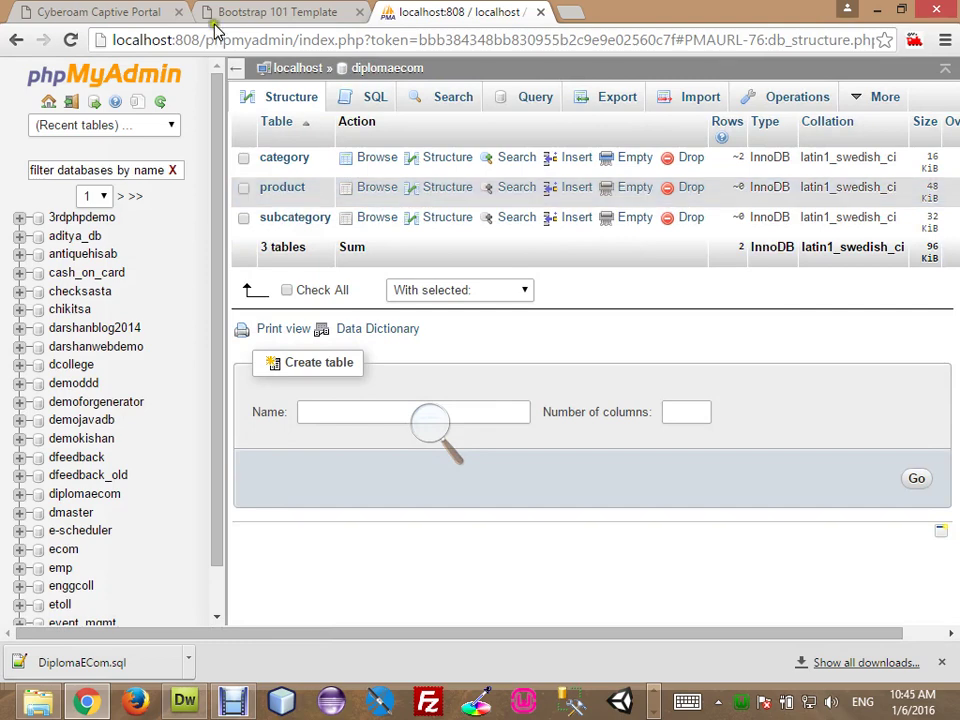
{"action": "left_click", "coordinate": [316, 166]}
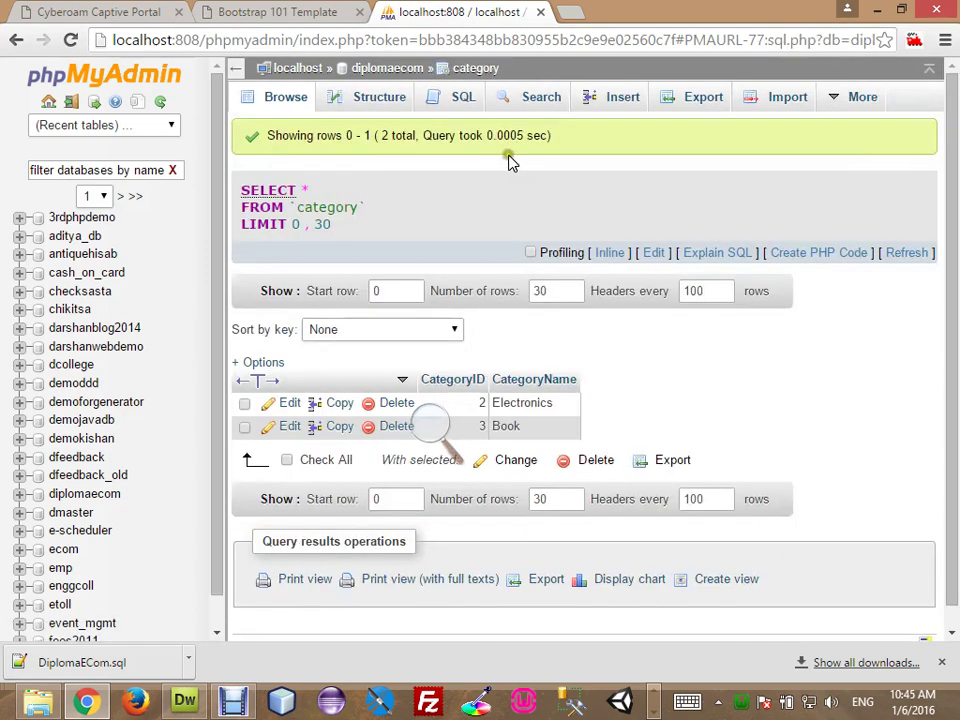
{"action": "left_click", "coordinate": [602, 100]}
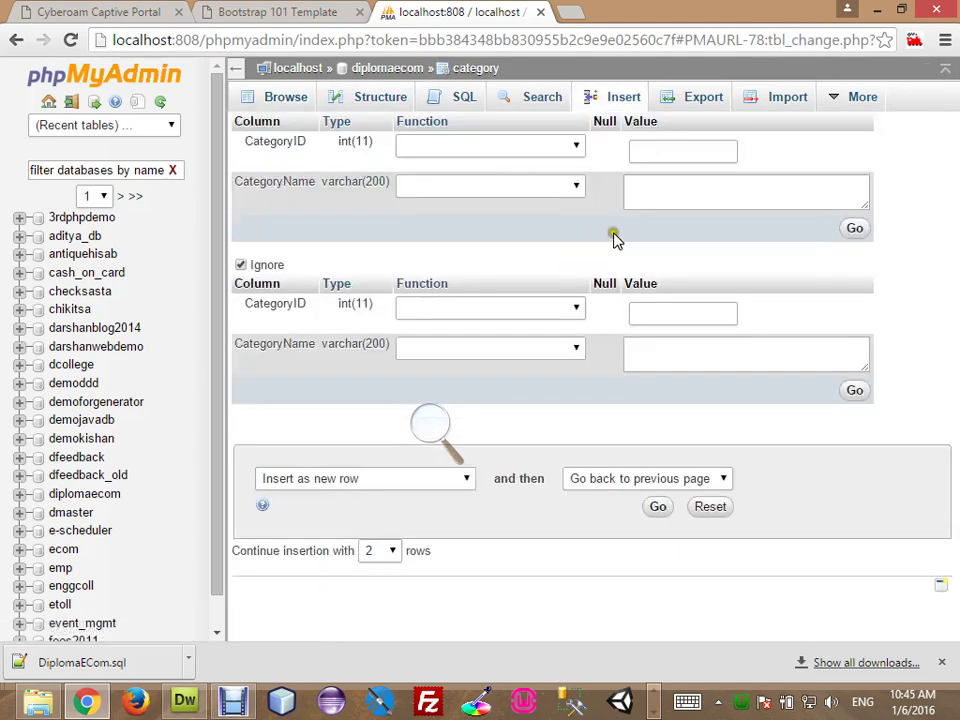
{"action": "left_click", "coordinate": [647, 203]}
{"action": "type", "text": "Book"}
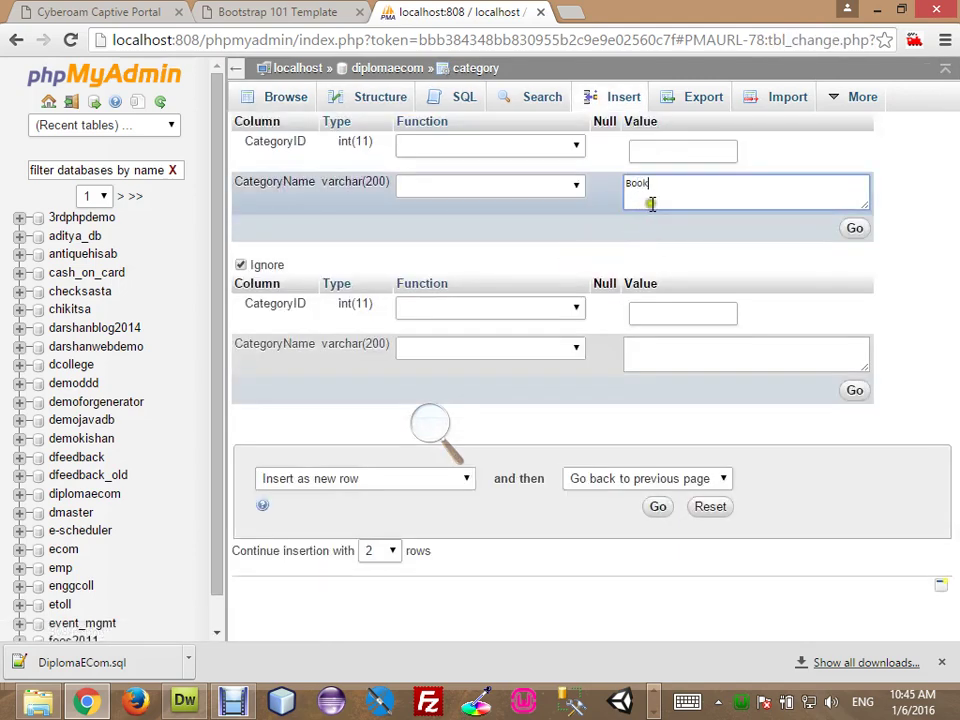
{"action": "left_click", "coordinate": [852, 232]}
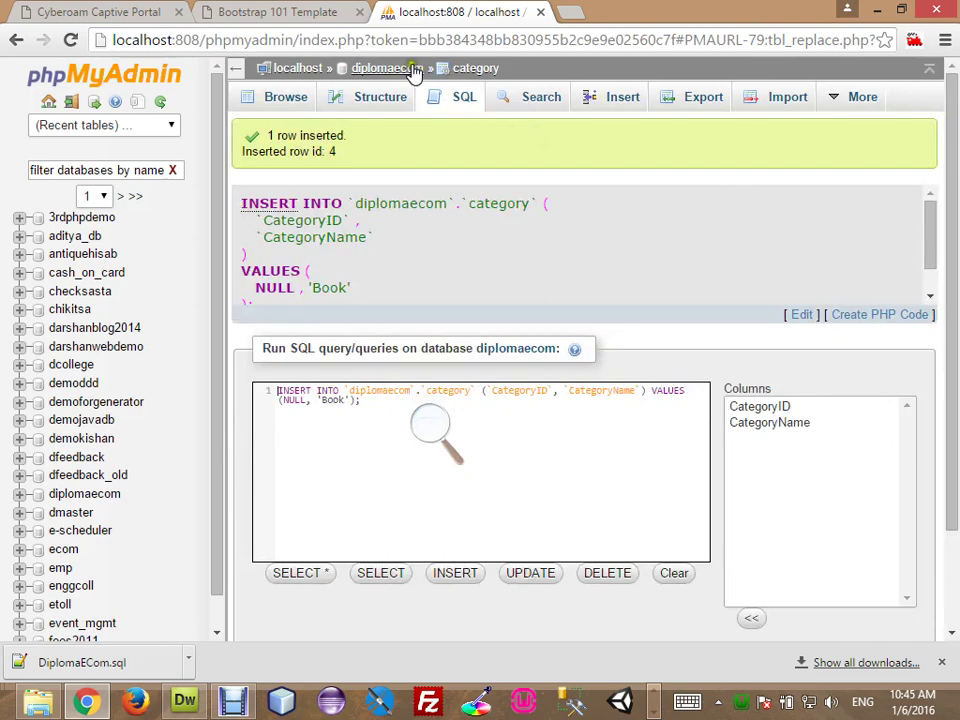
{"action": "left_click", "coordinate": [408, 68]}
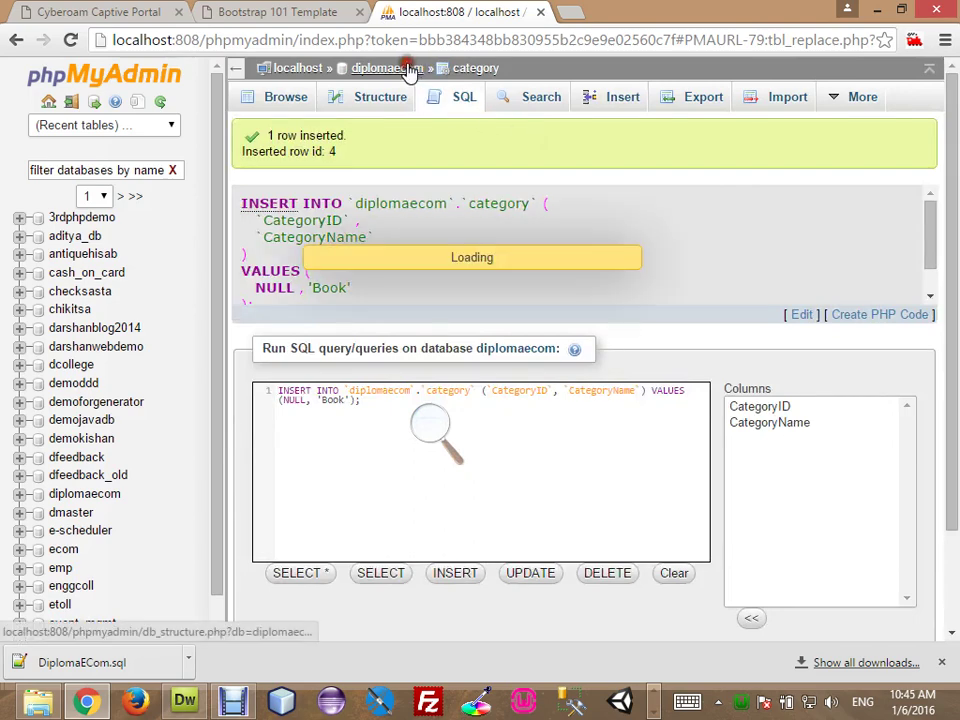
{"action": "left_click", "coordinate": [283, 216]}
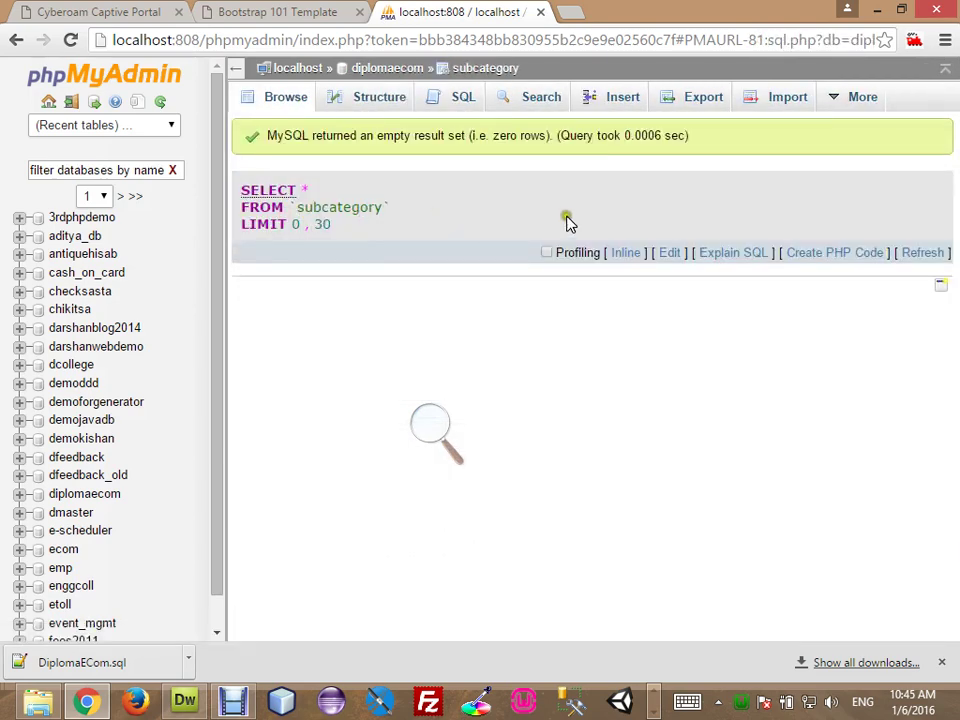
{"action": "left_click", "coordinate": [590, 100]}
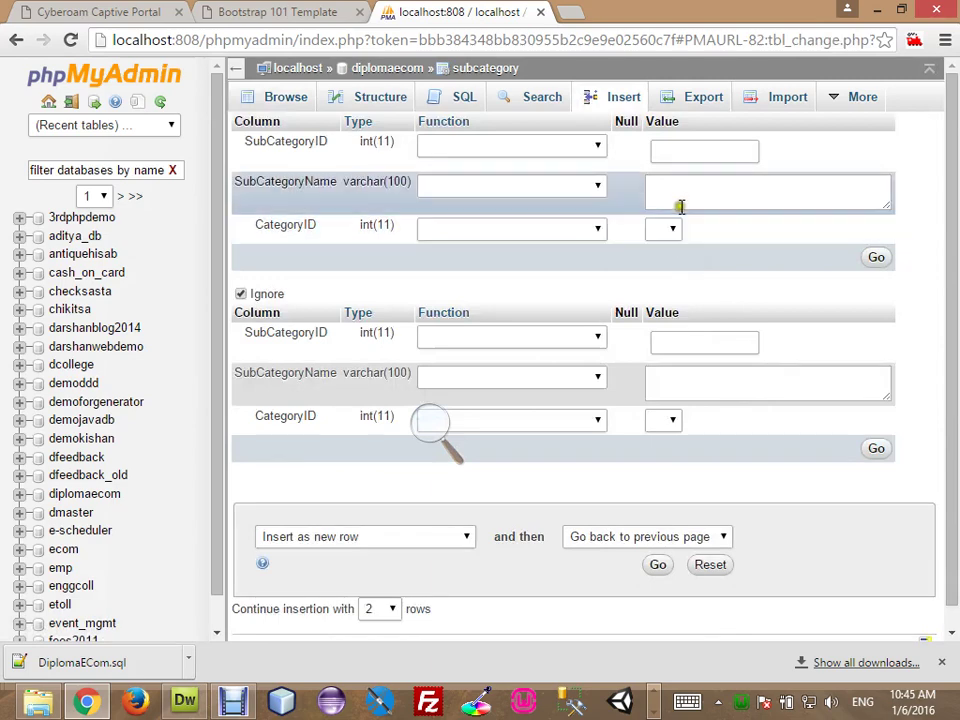
{"action": "left_click", "coordinate": [678, 192]}
{"action": "type", "text": "H"}
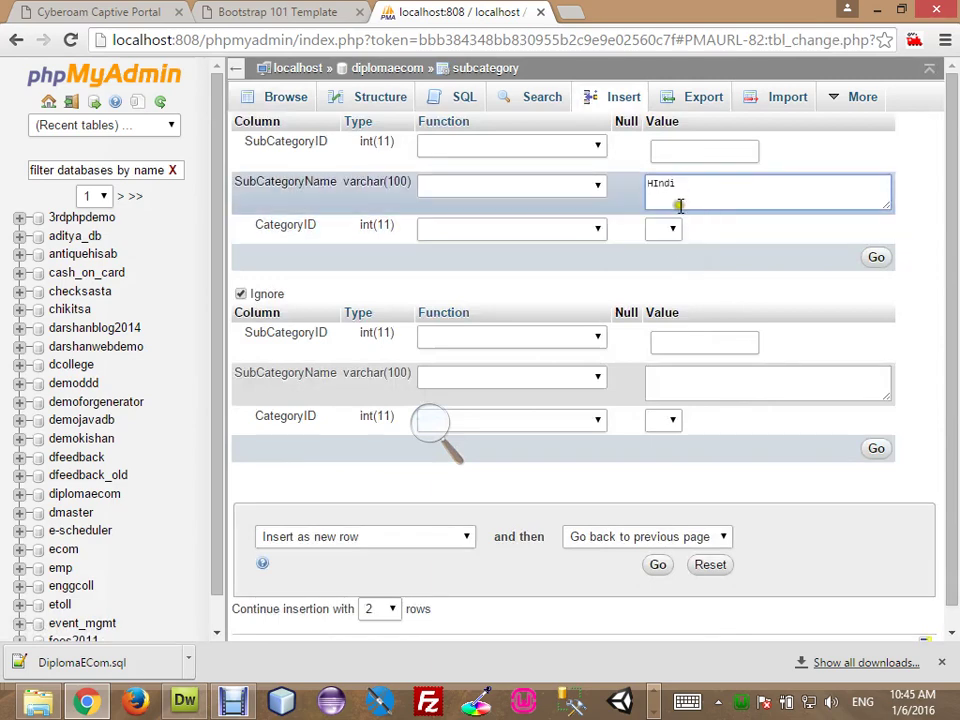
{"action": "type", "text": "Indi"}
{"action": "left_click", "coordinate": [668, 229]}
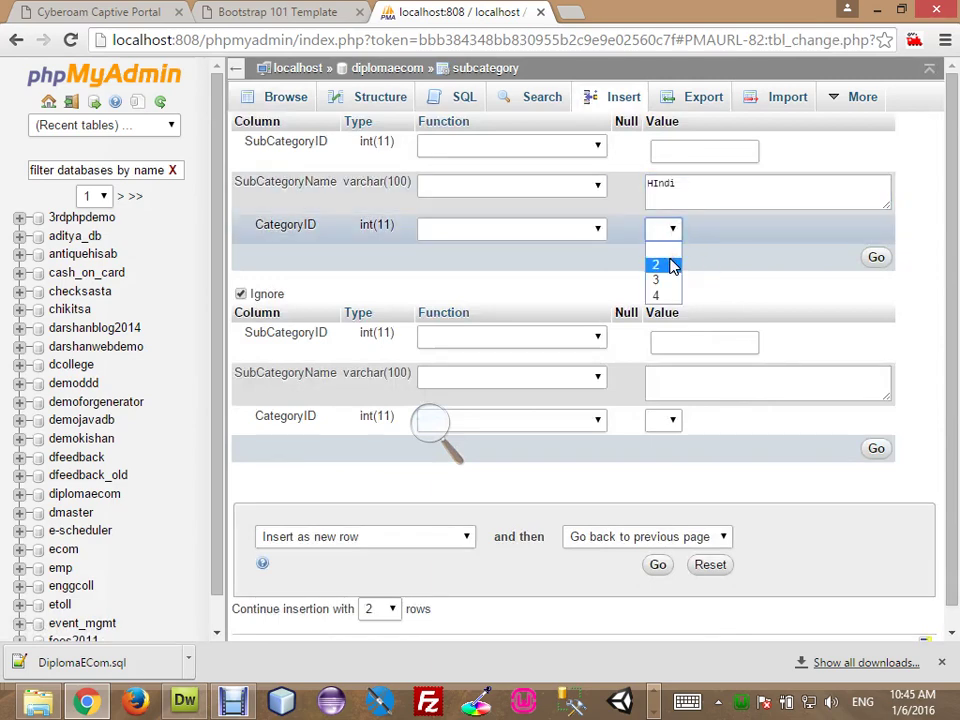
{"action": "left_click", "coordinate": [698, 192]}
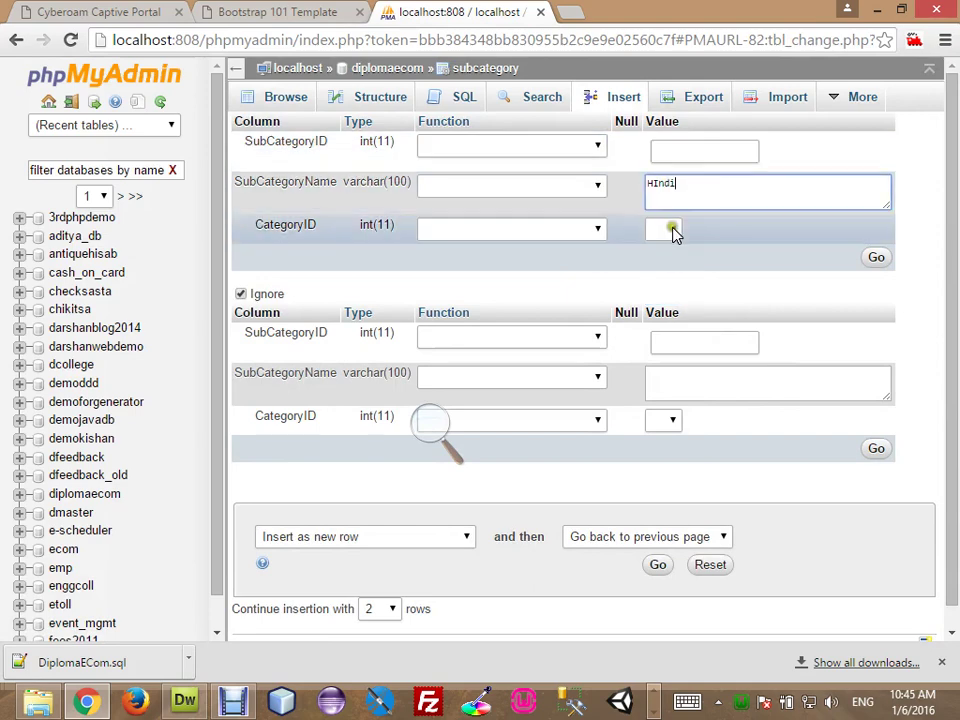
{"action": "right_click", "coordinate": [401, 80]}
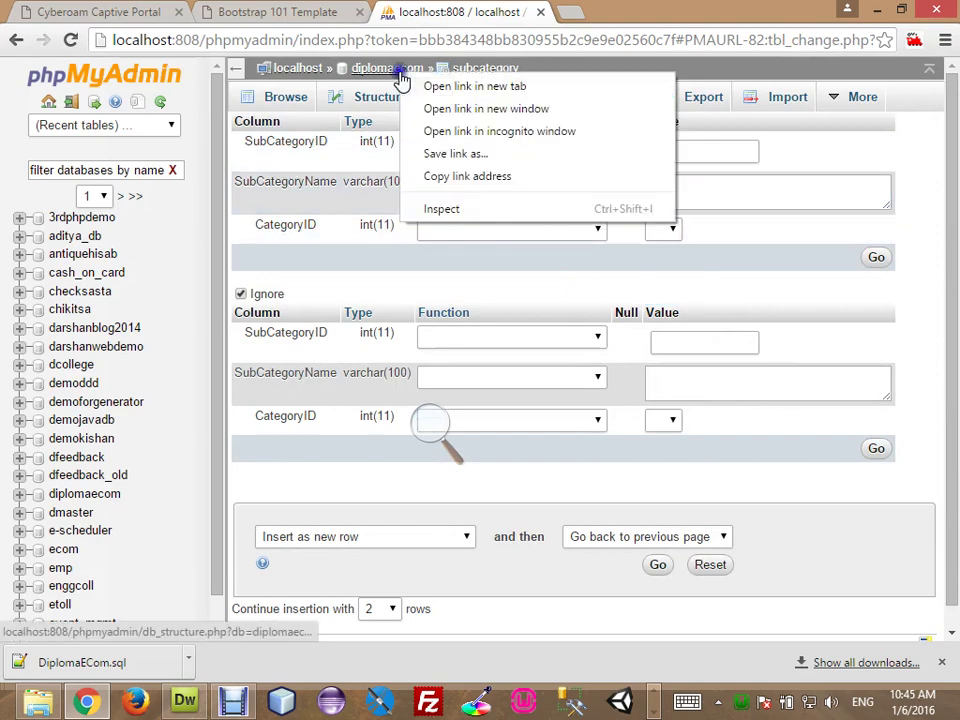
{"action": "left_click", "coordinate": [412, 87]}
{"action": "key", "text": "ctrl+Tab"}
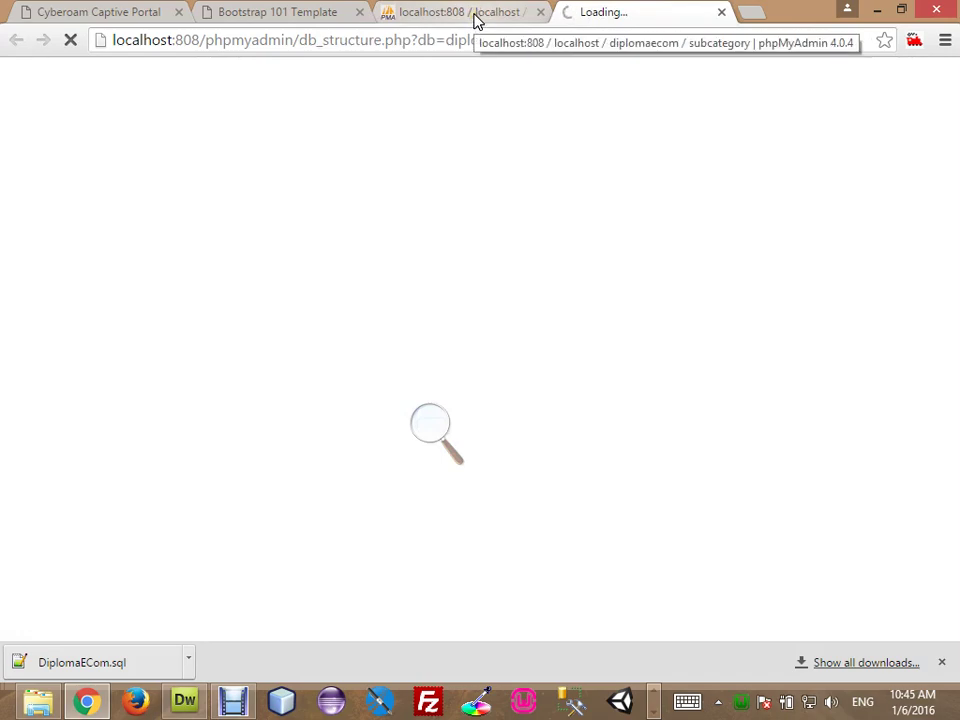
{"action": "left_click", "coordinate": [474, 17]}
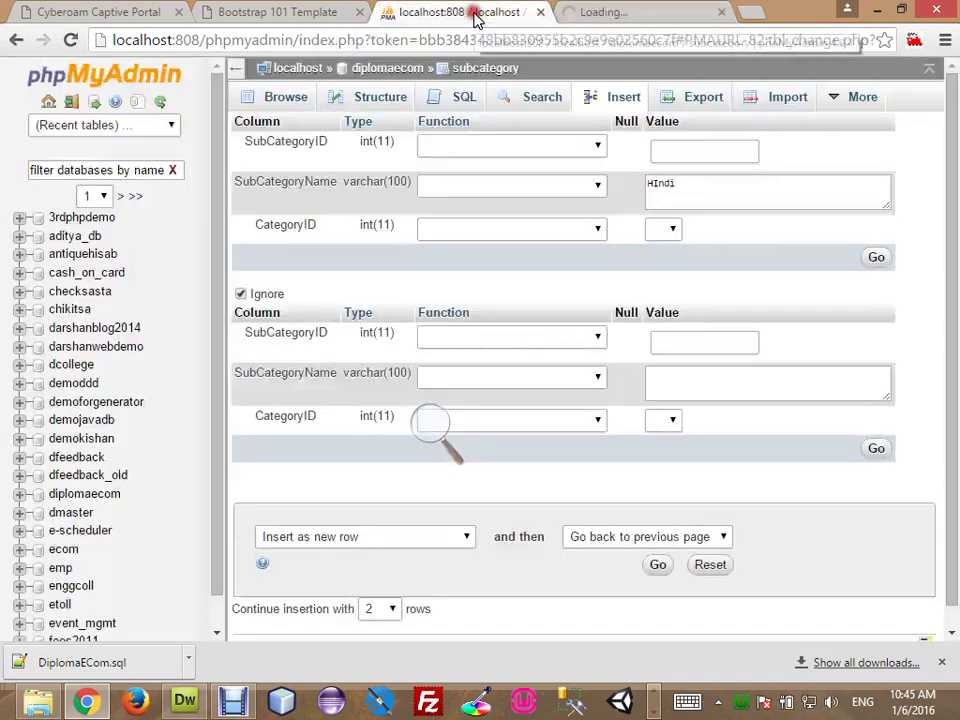
Step: Delete the duplicate Book record with CategoryID 4 from the category table
{"action": "left_click", "coordinate": [375, 75]}
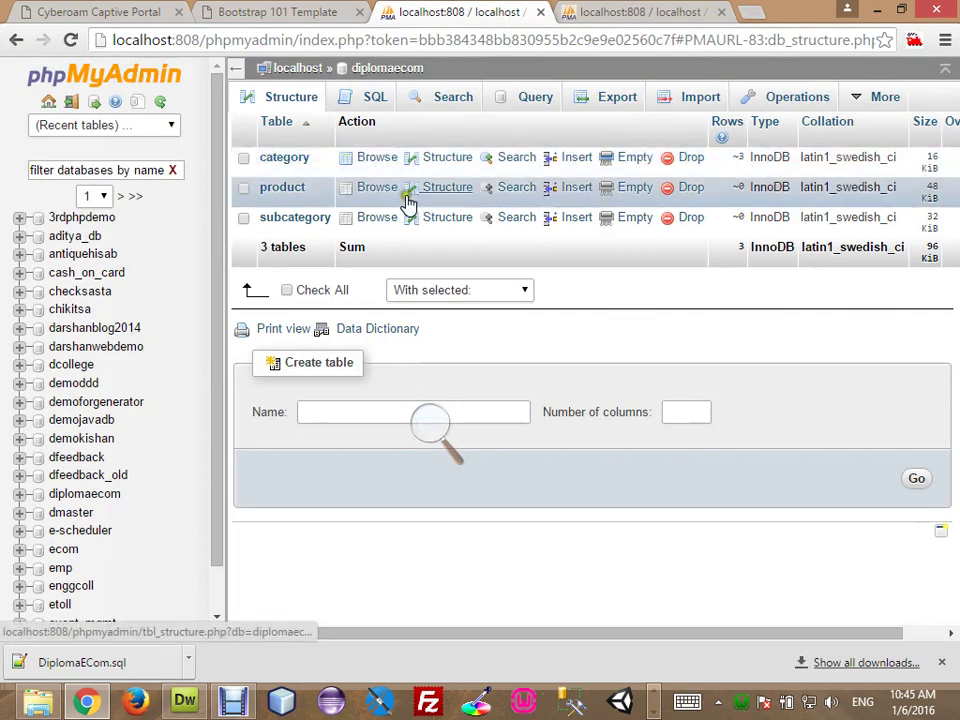
{"action": "left_click", "coordinate": [276, 160]}
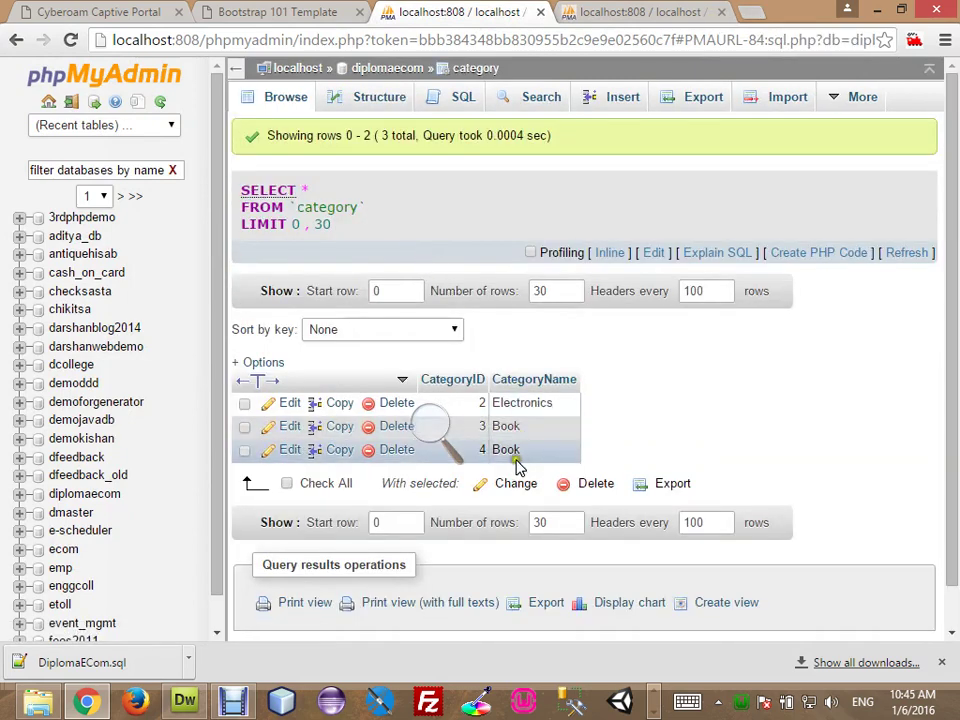
{"action": "left_click", "coordinate": [396, 450]}
{"action": "left_click", "coordinate": [493, 394]}
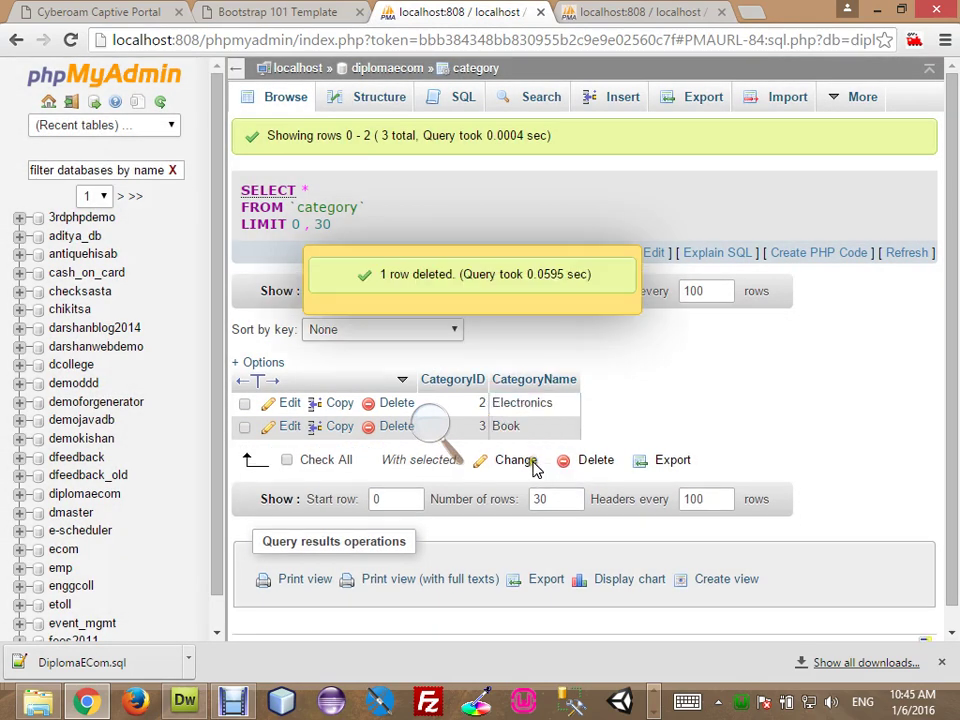
Step: Insert two records into the subcategory table, Hindi and English, both with CategoryID 3
{"action": "left_click", "coordinate": [370, 70]}
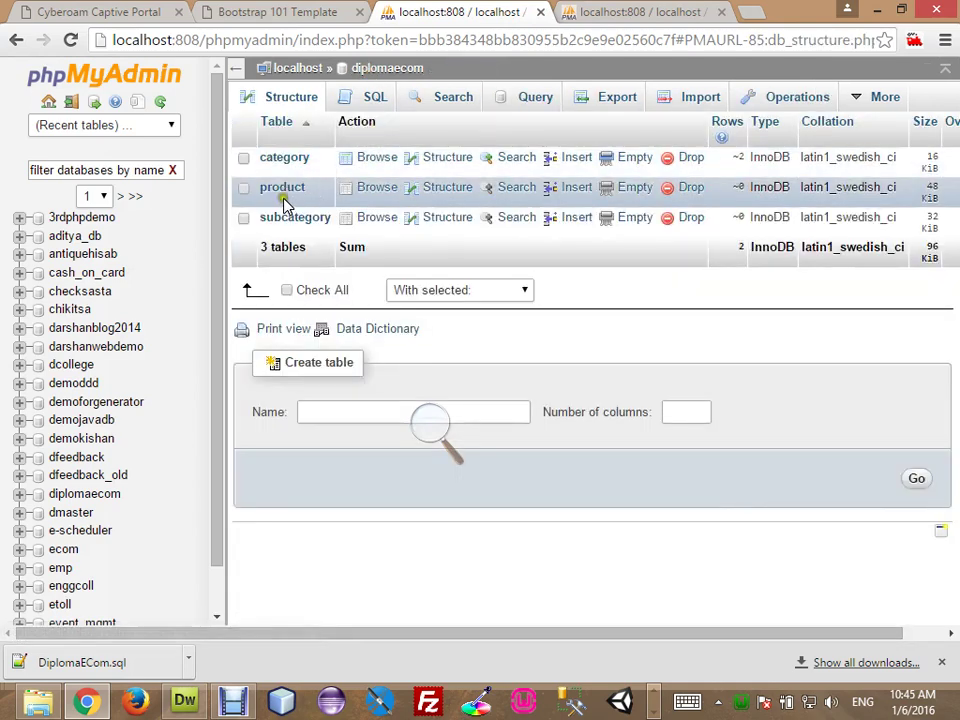
{"action": "left_click", "coordinate": [288, 217]}
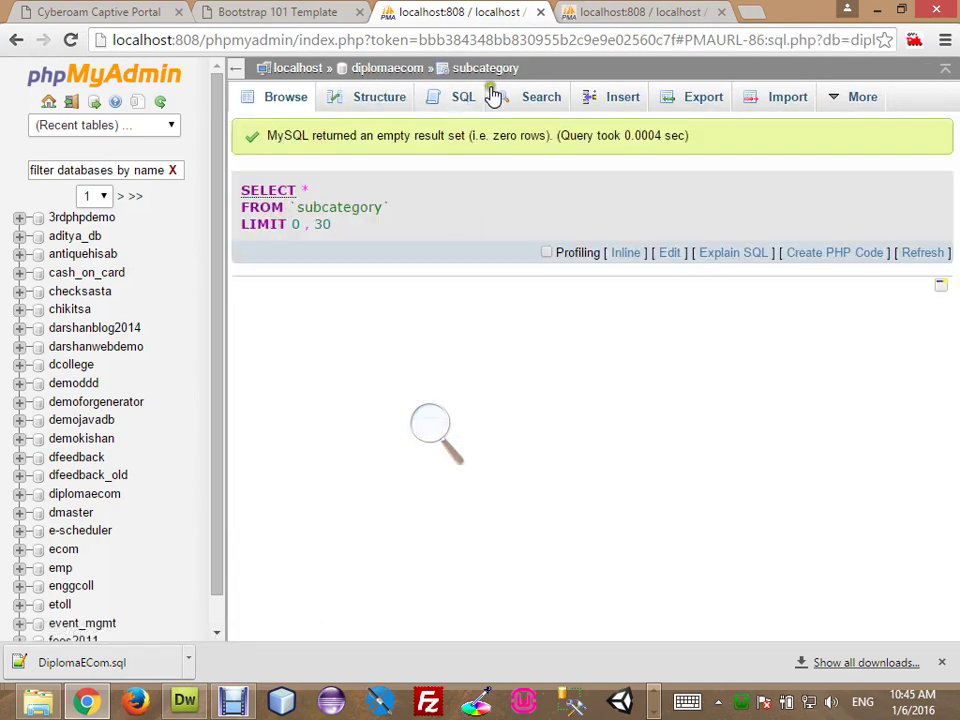
{"action": "left_click", "coordinate": [596, 97]}
{"action": "left_click", "coordinate": [705, 189]}
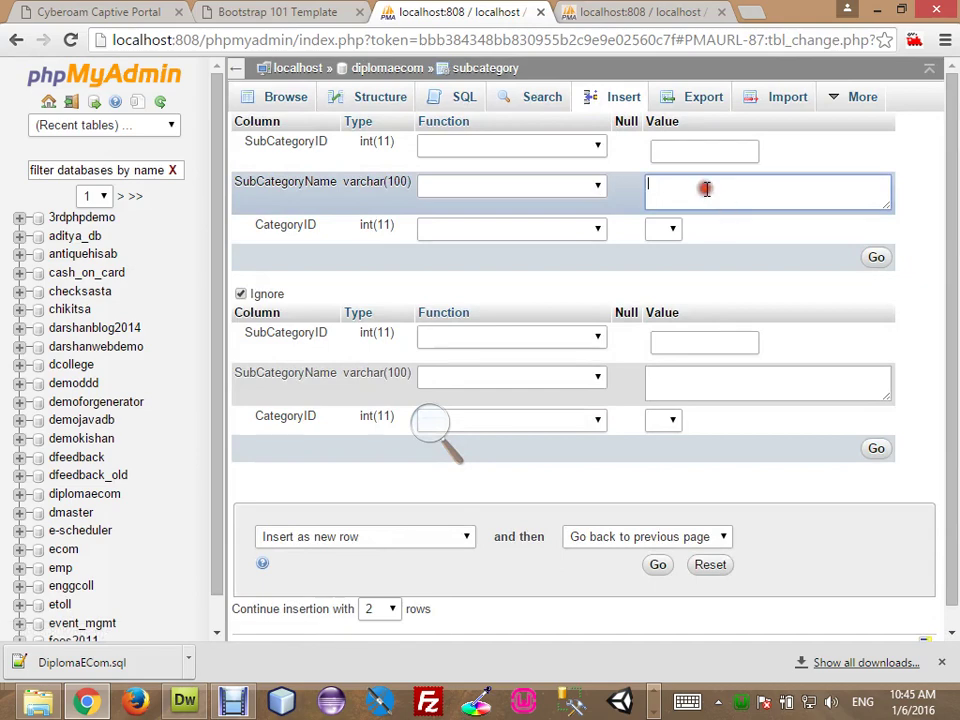
{"action": "left_click", "coordinate": [664, 229]}
{"action": "left_click", "coordinate": [652, 278]}
{"action": "left_click", "coordinate": [704, 379]}
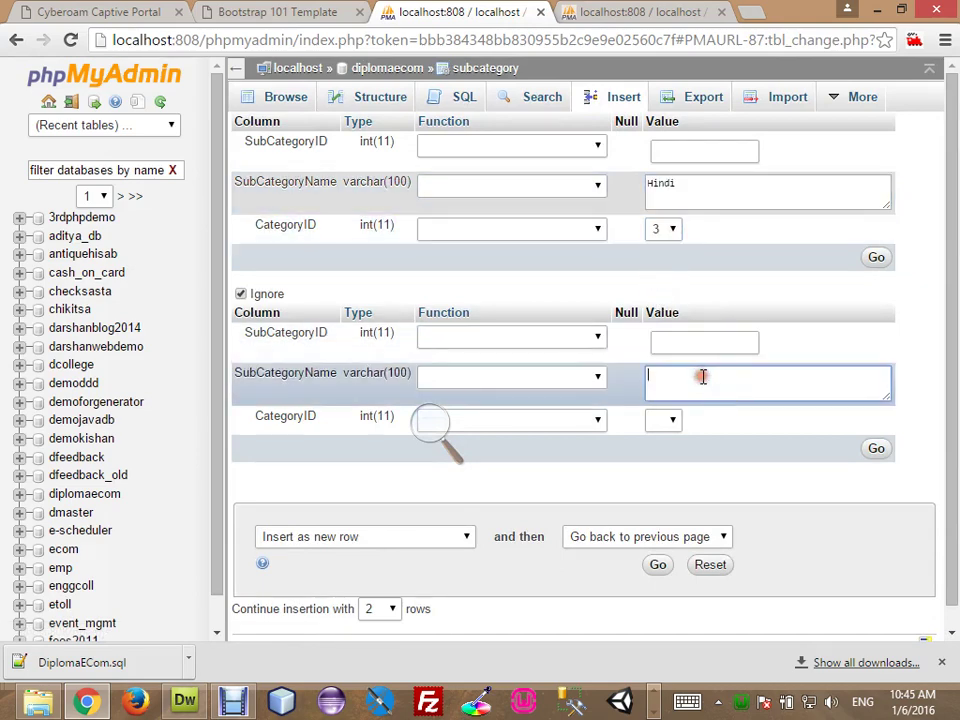
{"action": "type", "text": "English"}
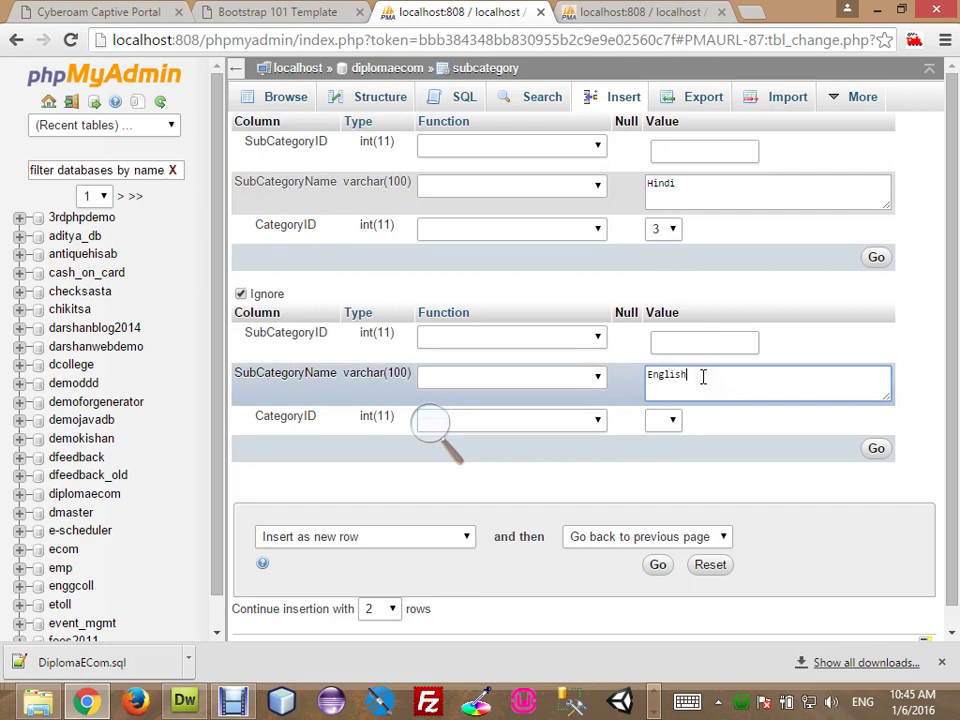
{"action": "left_click", "coordinate": [665, 420]}
{"action": "left_click", "coordinate": [662, 469]}
{"action": "left_click", "coordinate": [876, 448]}
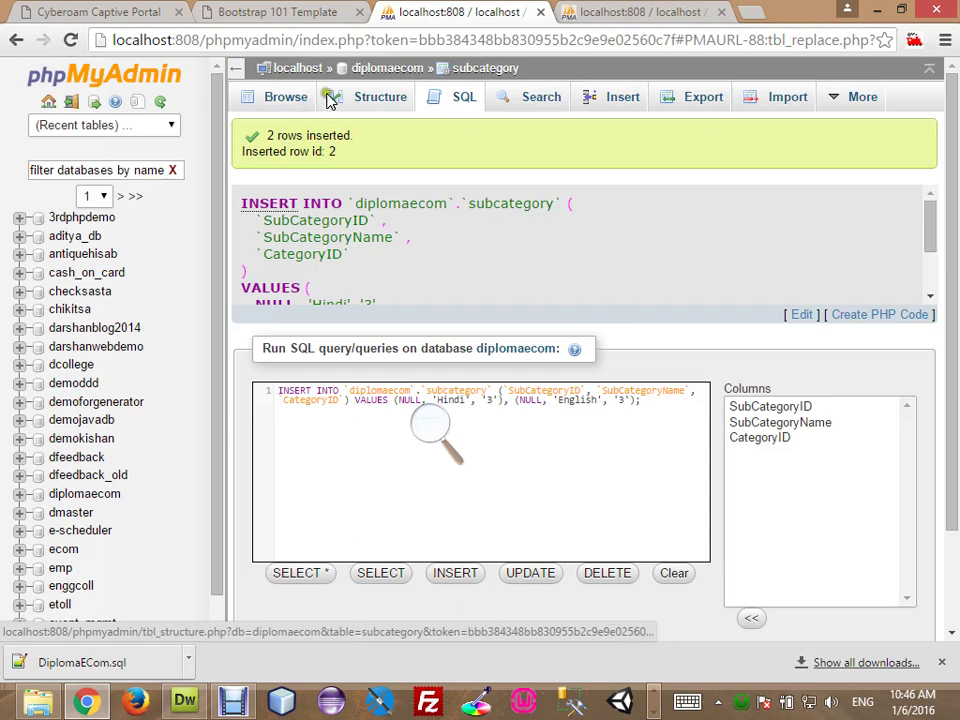
Step: Start a new product record with ProductName Mehula, ProductPrice 200, ProductDiscount 10, ProductDesc asdf and ProductSubCategoryID 2
{"action": "left_click", "coordinate": [385, 68]}
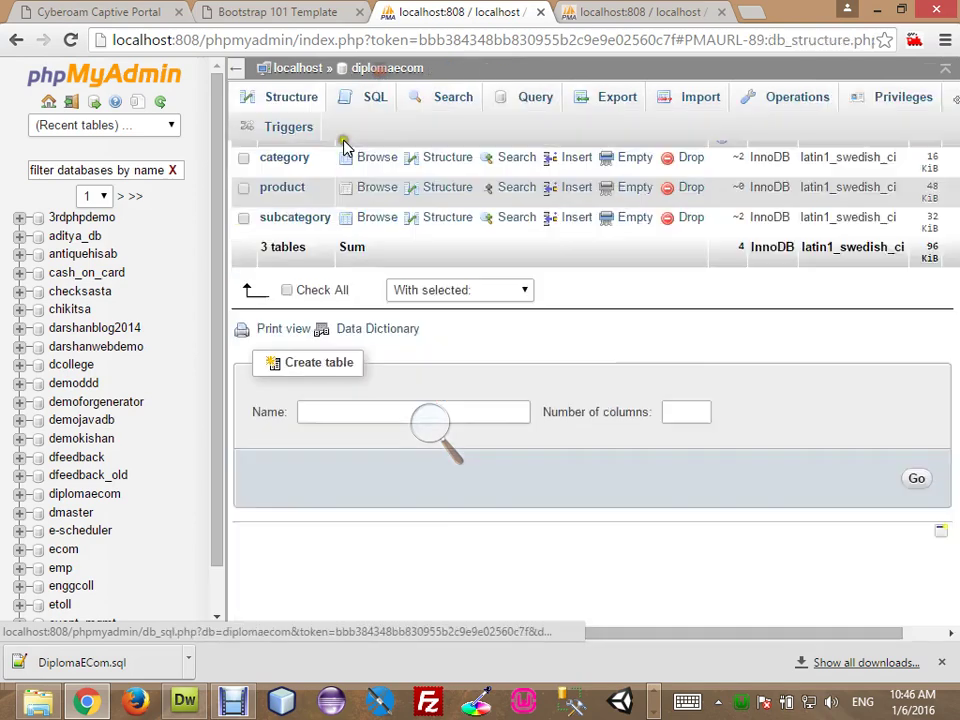
{"action": "left_click_drag", "start_coordinate": [276, 157], "coordinate": [280, 192]}
{"action": "left_click", "coordinate": [281, 188]}
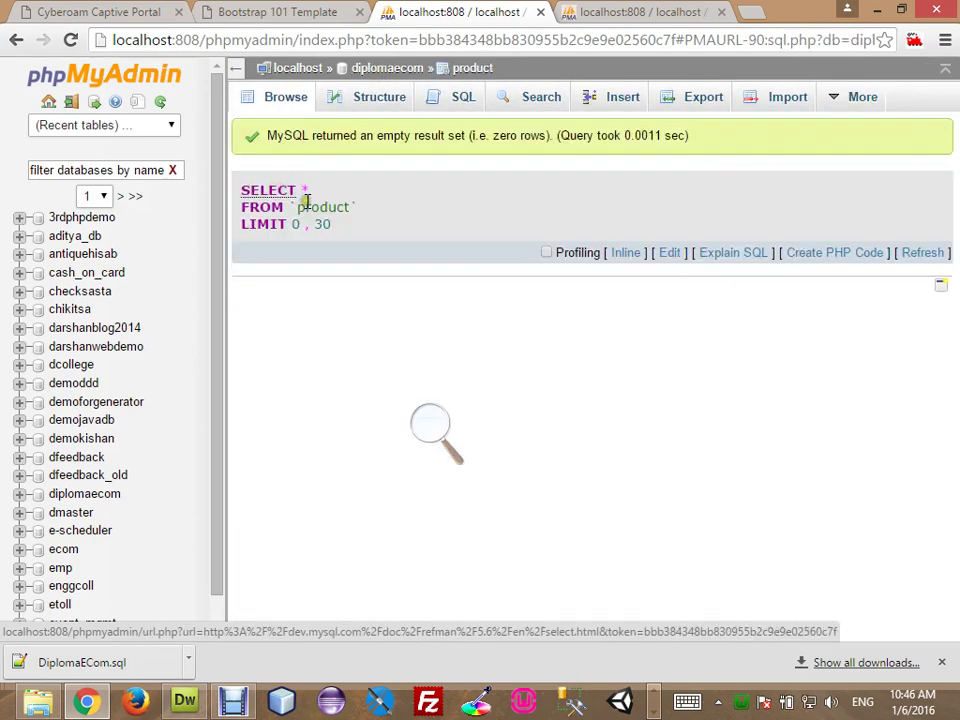
{"action": "left_click", "coordinate": [600, 98]}
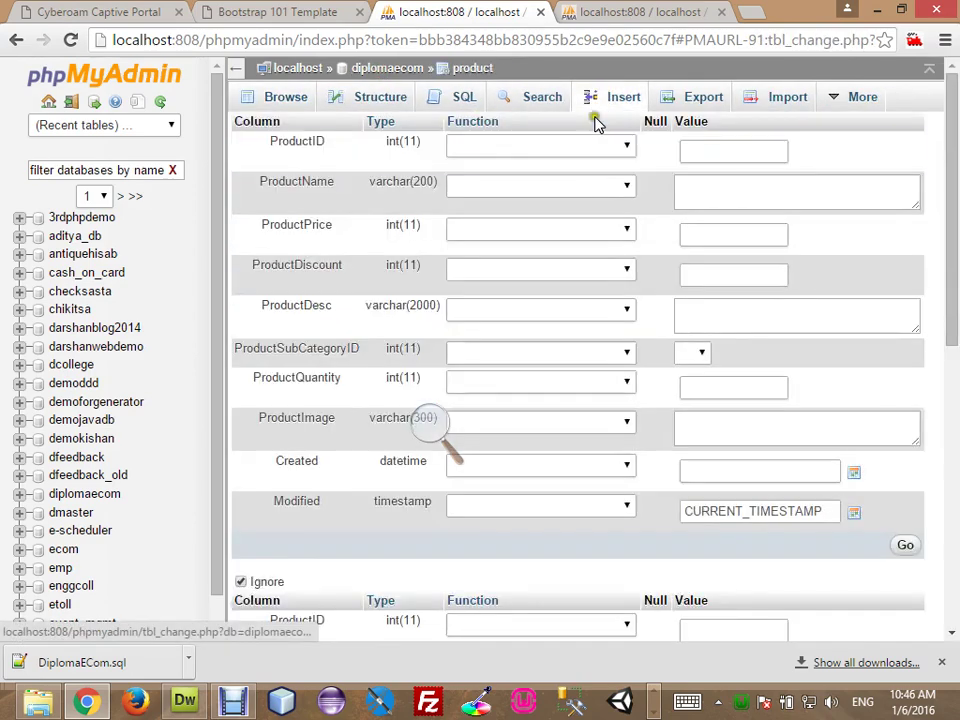
{"action": "left_click", "coordinate": [731, 203]}
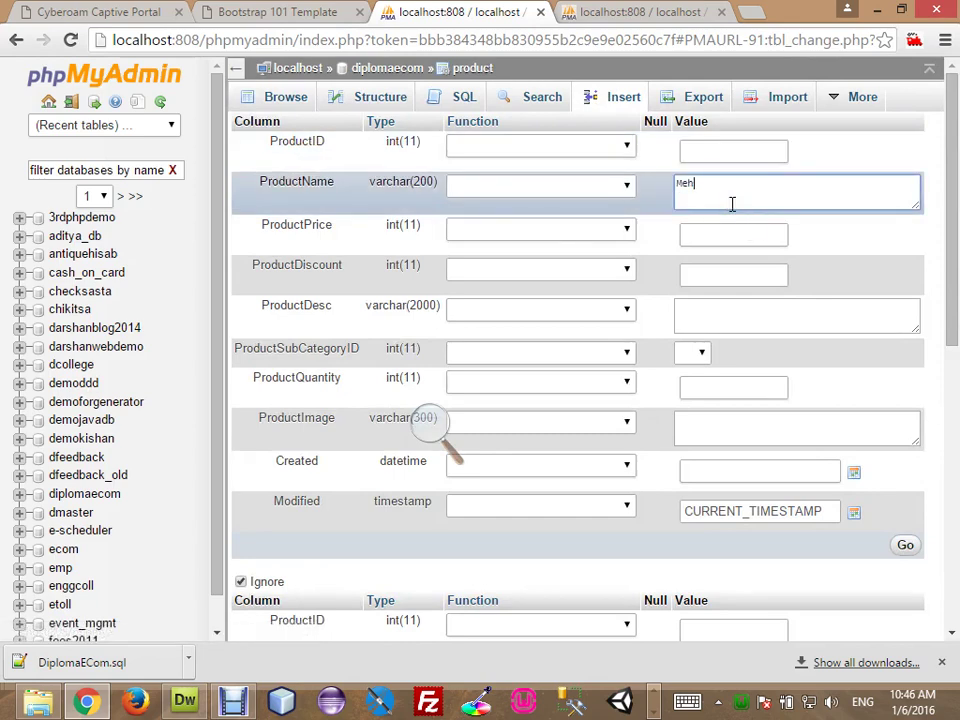
{"action": "key", "text": "Tab"}
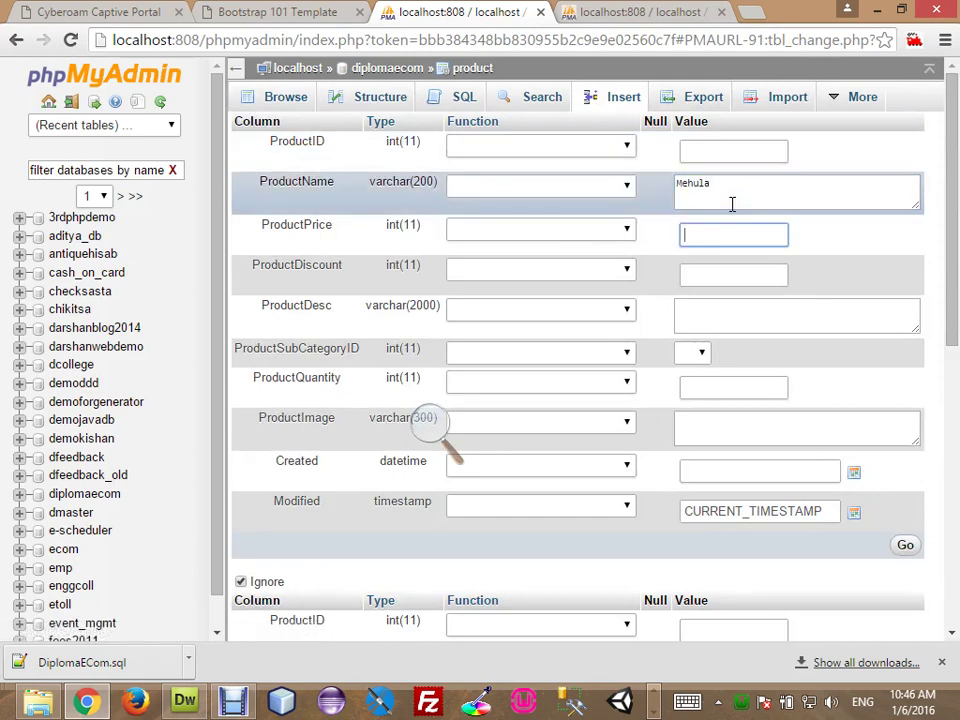
{"action": "type", "text": "200"}
{"action": "key", "text": "Tab"}
{"action": "type", "text": "110"}
{"action": "key", "text": "Tab"}
{"action": "key", "text": "shift+Tab"}
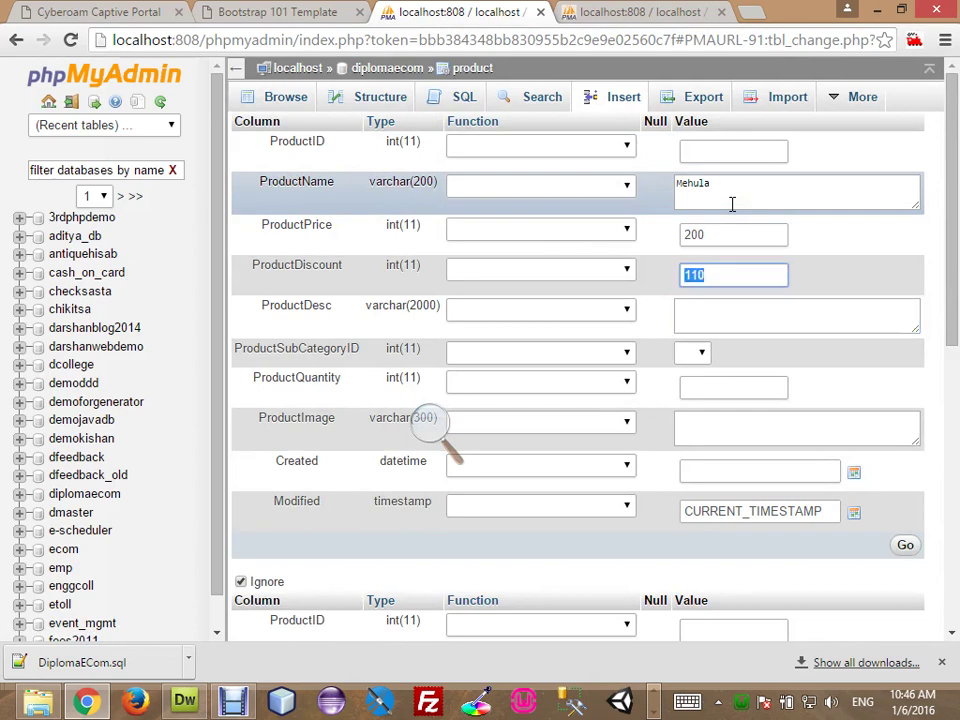
{"action": "type", "text": "10"}
{"action": "key", "text": "Tab"}
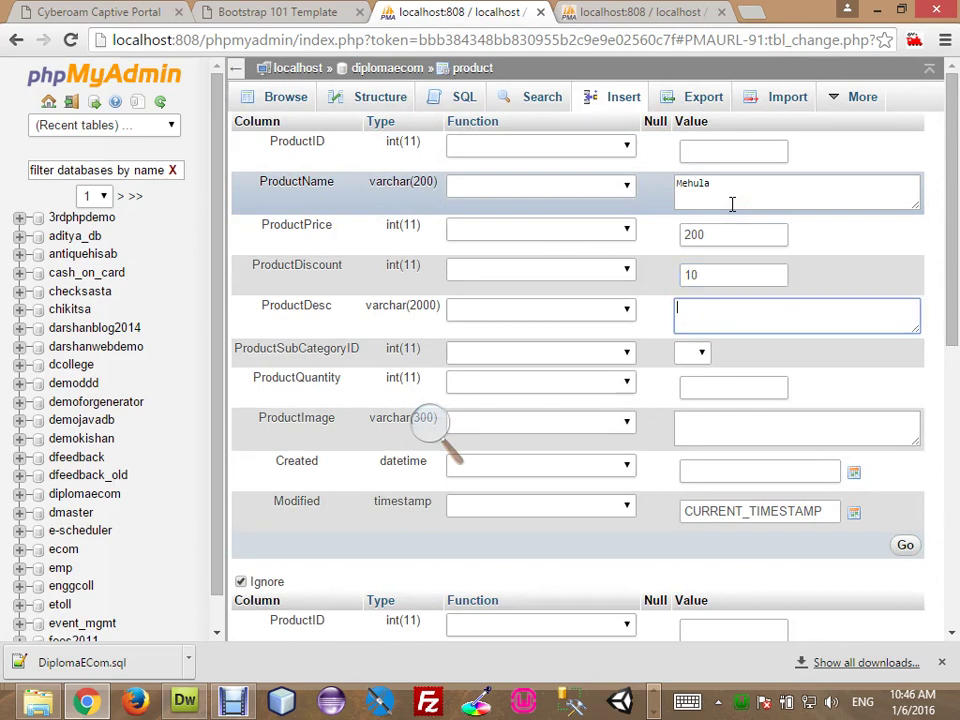
{"action": "key", "text": "Tab"}
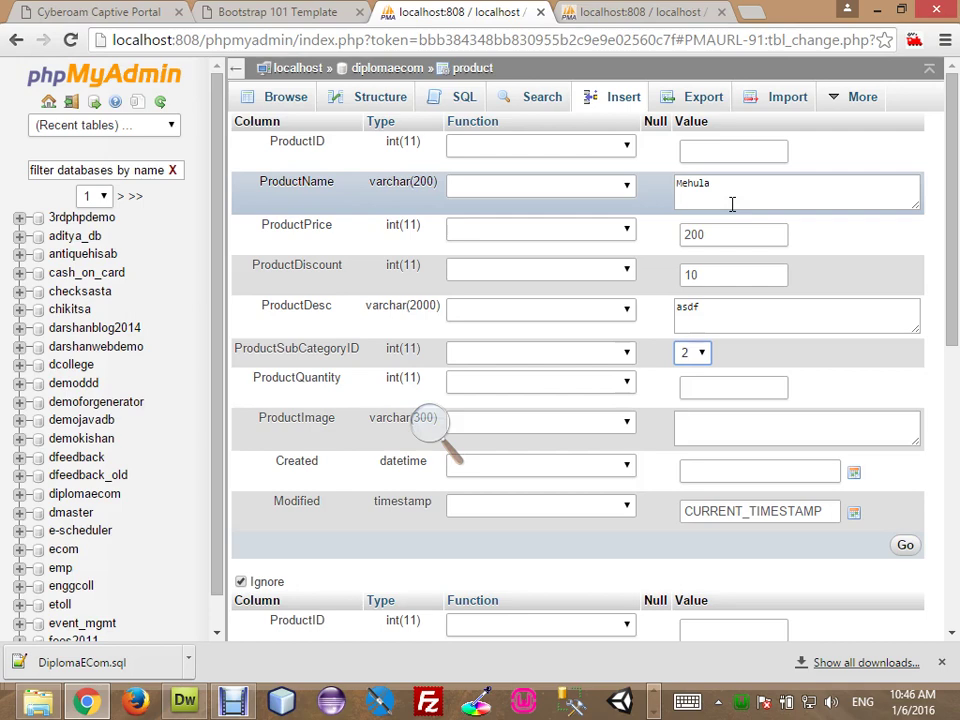
Step: Complete the product record with ProductQuantity 10, ProductImage 110101 and Created date 2016-01-17, and insert it
{"action": "left_click", "coordinate": [725, 388]}
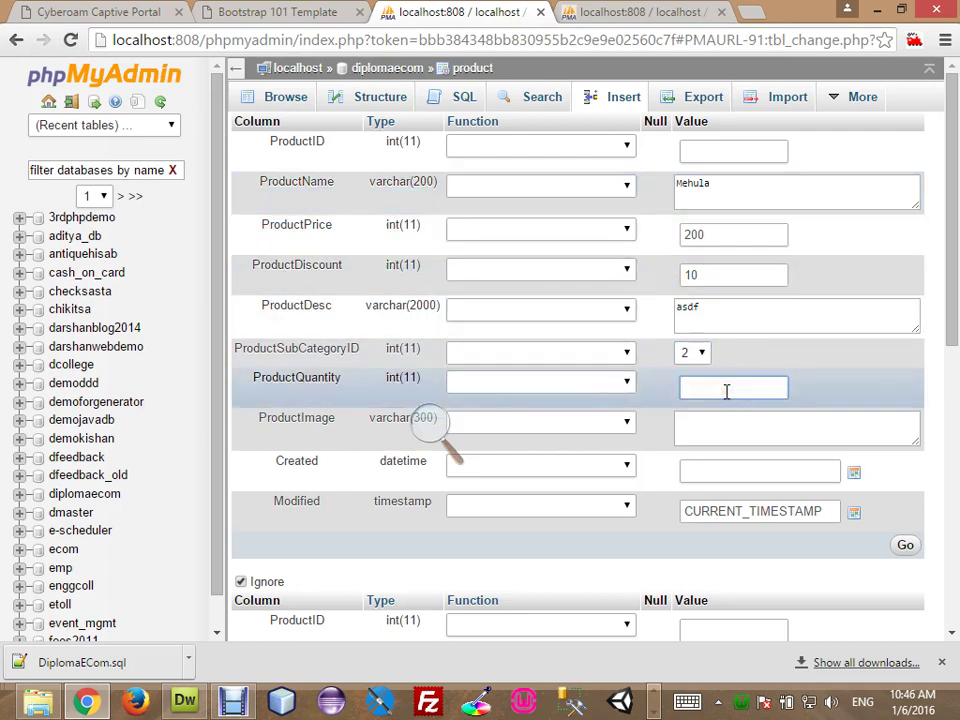
{"action": "type", "text": "10"}
{"action": "key", "text": "Tab"}
{"action": "type", "text": "110101"}
{"action": "key", "text": "Tab"}
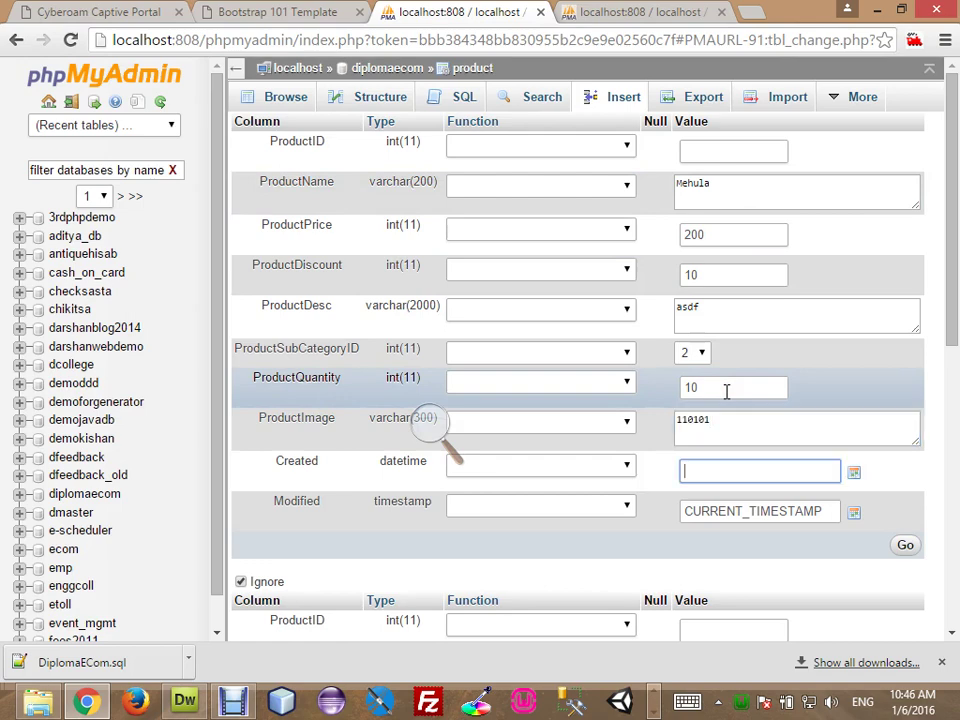
{"action": "left_click", "coordinate": [855, 476]}
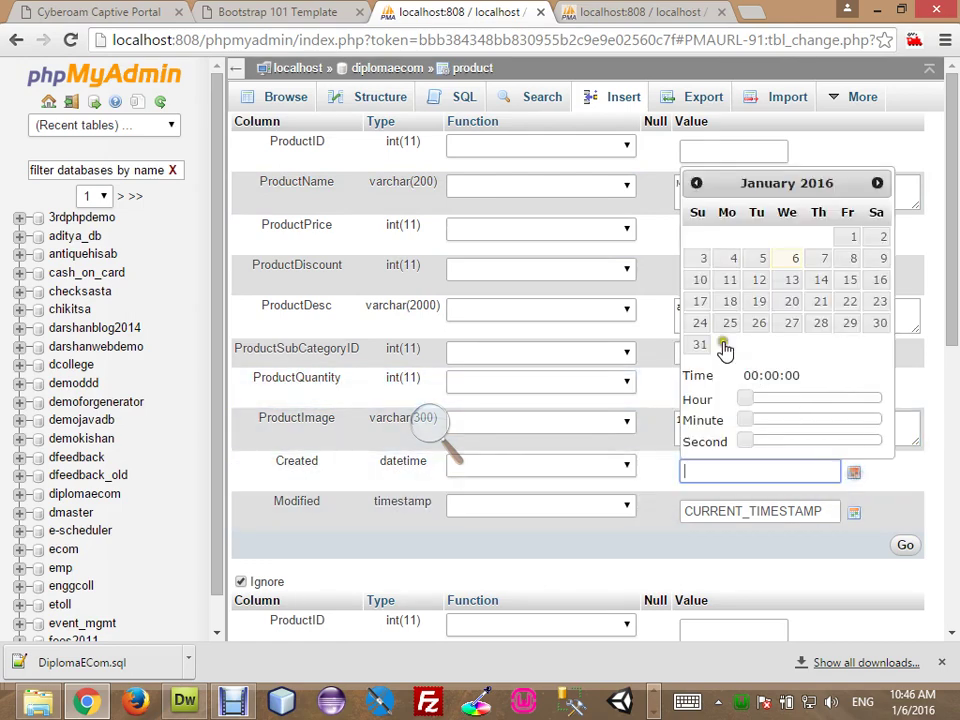
{"action": "left_click", "coordinate": [700, 302]}
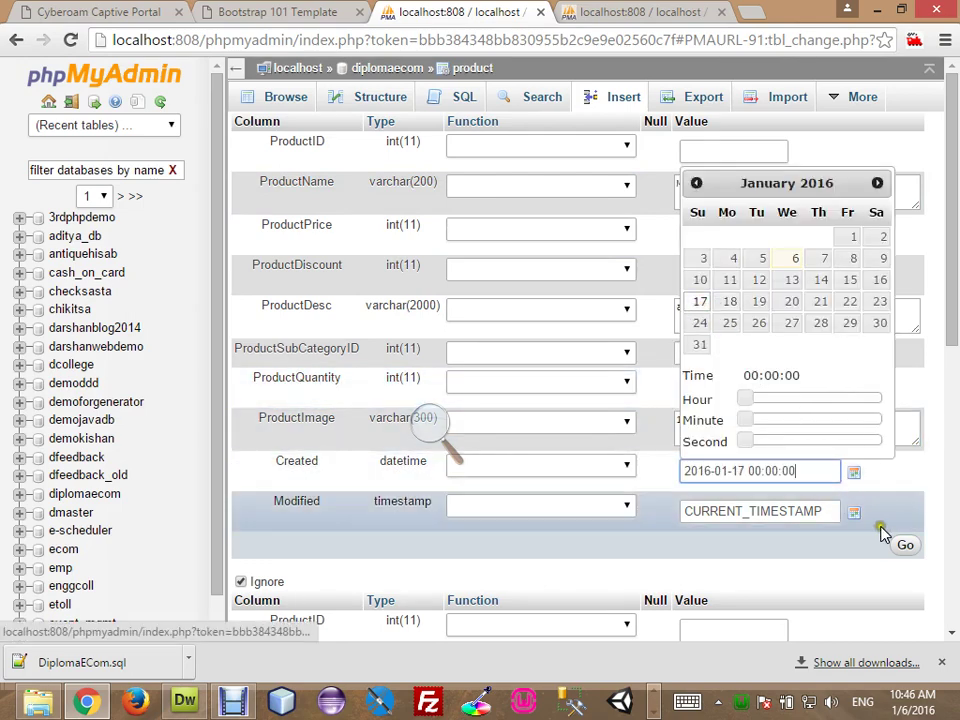
{"action": "left_click", "coordinate": [905, 545]}
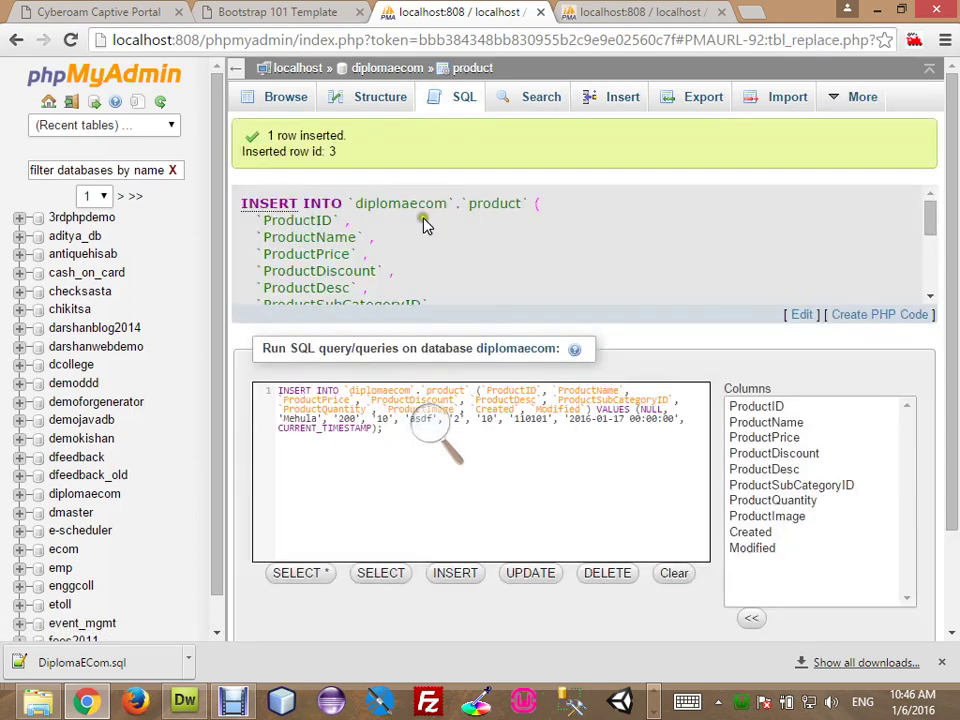
Step: Browse the product table and follow the foreign key links from the product's subcategory to its category record
{"action": "left_click", "coordinate": [286, 102]}
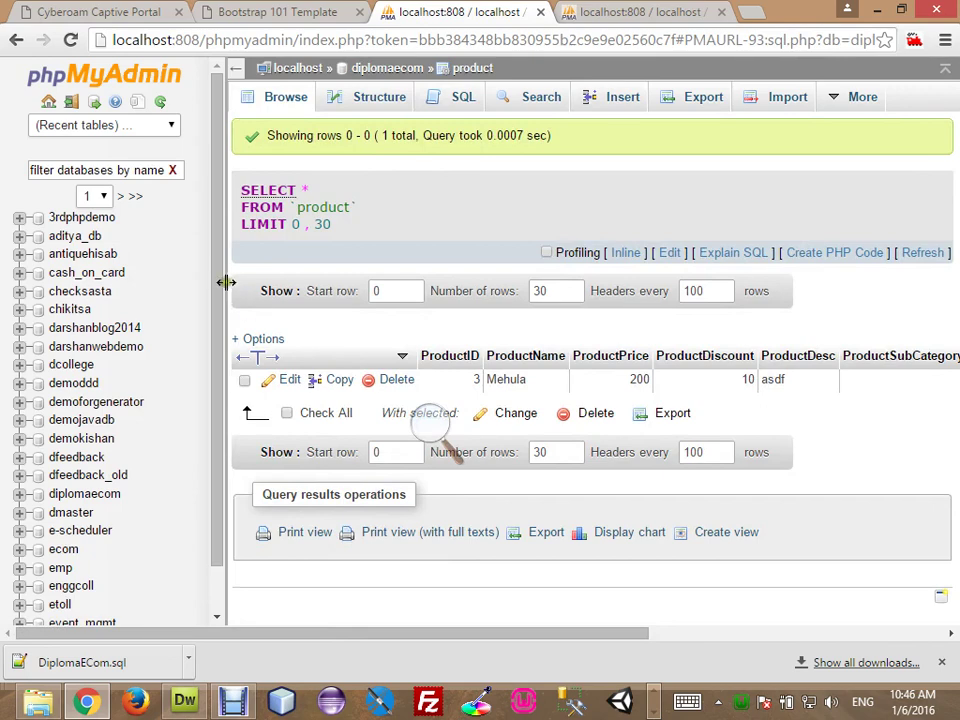
{"action": "left_click_drag", "start_coordinate": [225, 281], "coordinate": [80, 313]}
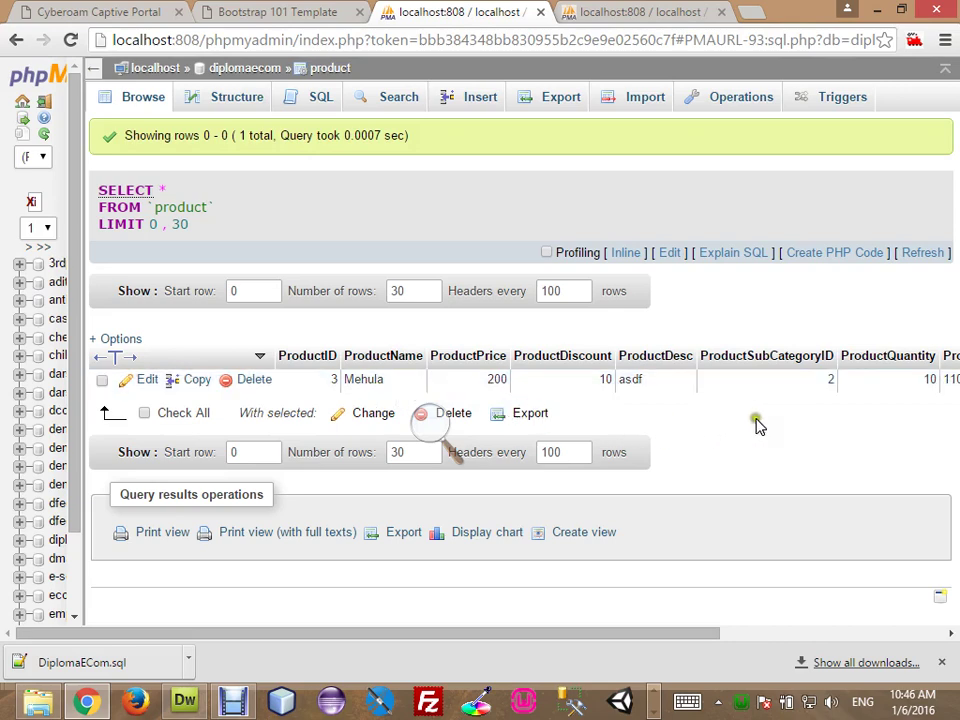
{"action": "left_click", "coordinate": [829, 382]}
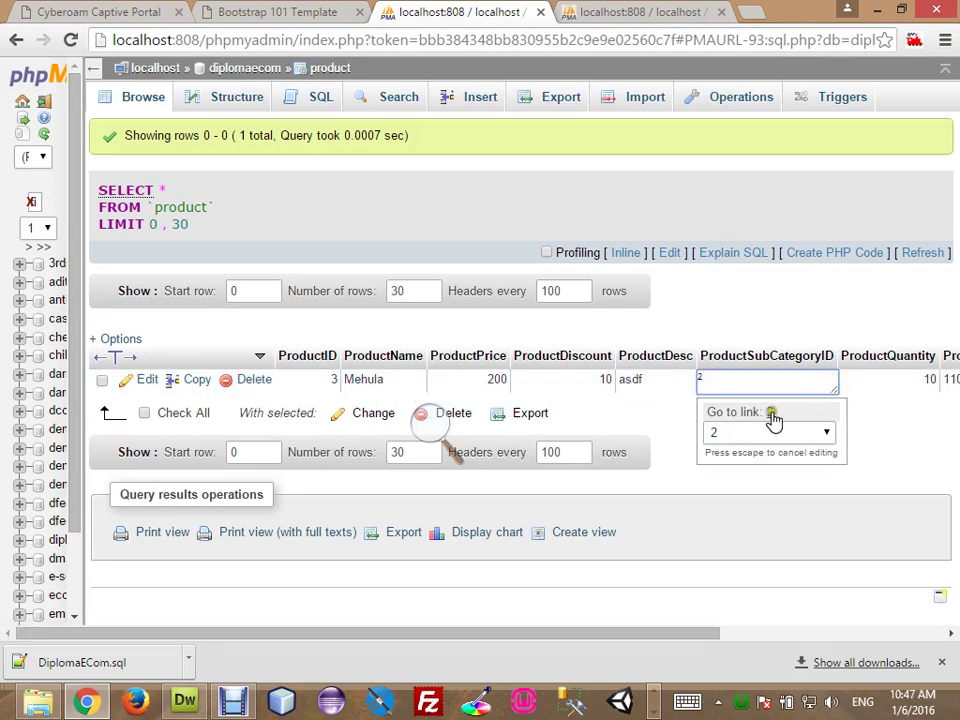
{"action": "left_click", "coordinate": [771, 415]}
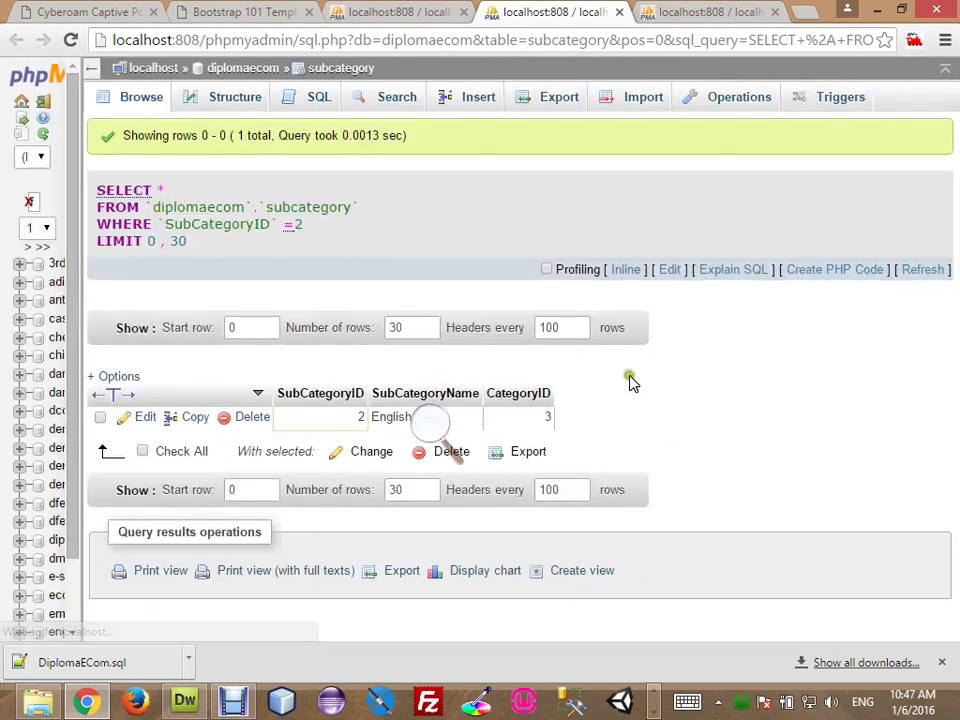
{"action": "double_click", "coordinate": [546, 417]}
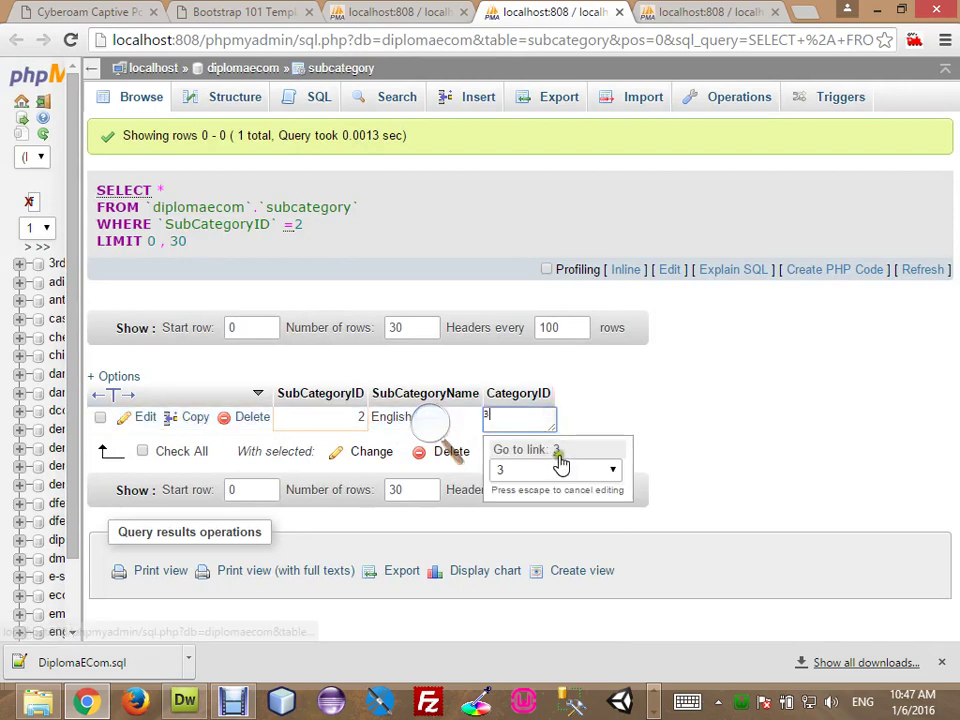
{"action": "left_click", "coordinate": [556, 453]}
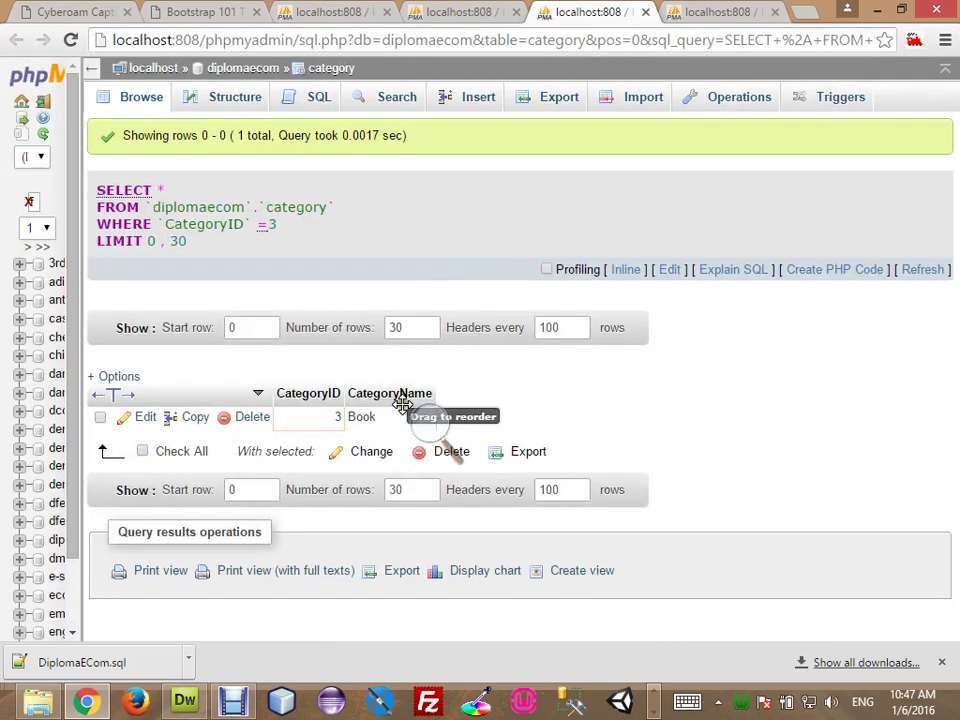
{"action": "double_click", "coordinate": [372, 416]}
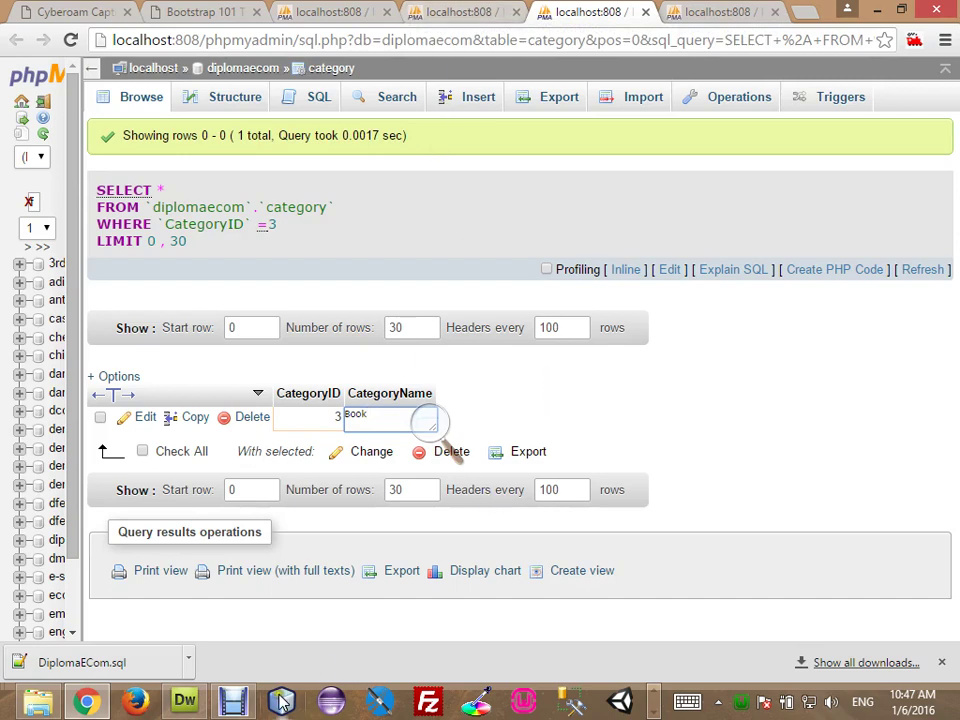
Step: Switch to the Excel workbook and rename the StateID and CountryID headings on the City sheet to State and Country
{"action": "key", "text": "alt+Tab"}
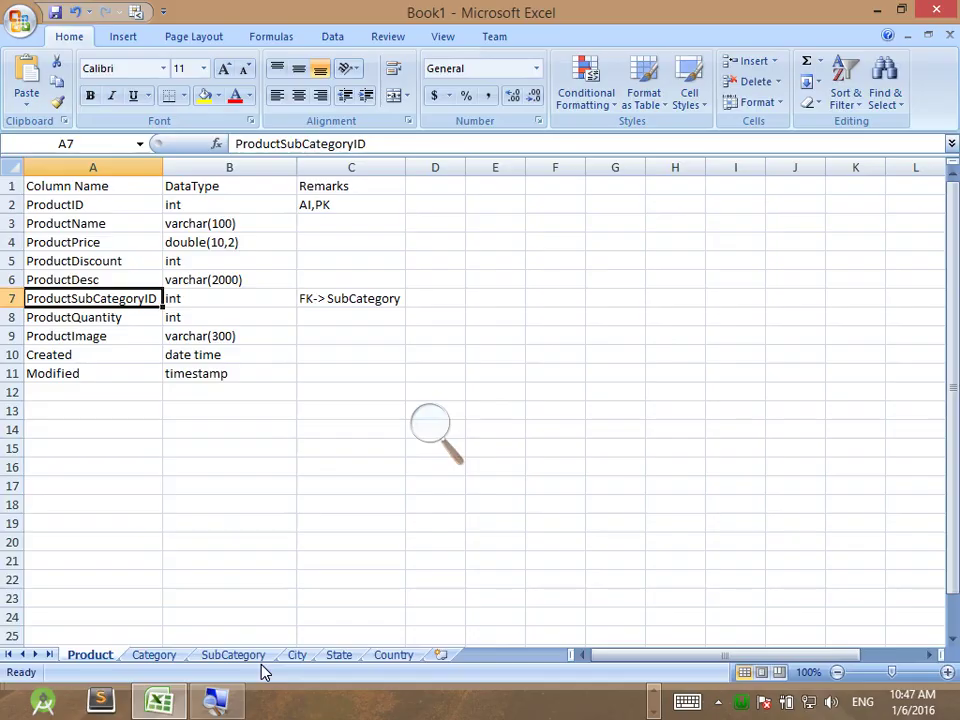
{"action": "left_click", "coordinate": [297, 654]}
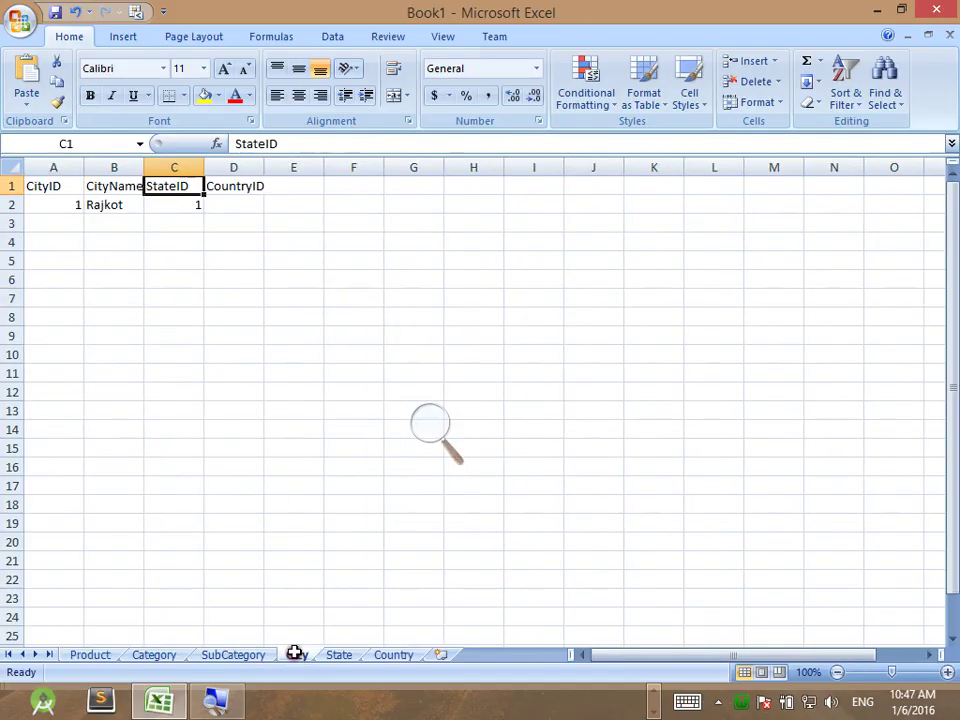
{"action": "double_click", "coordinate": [180, 186]}
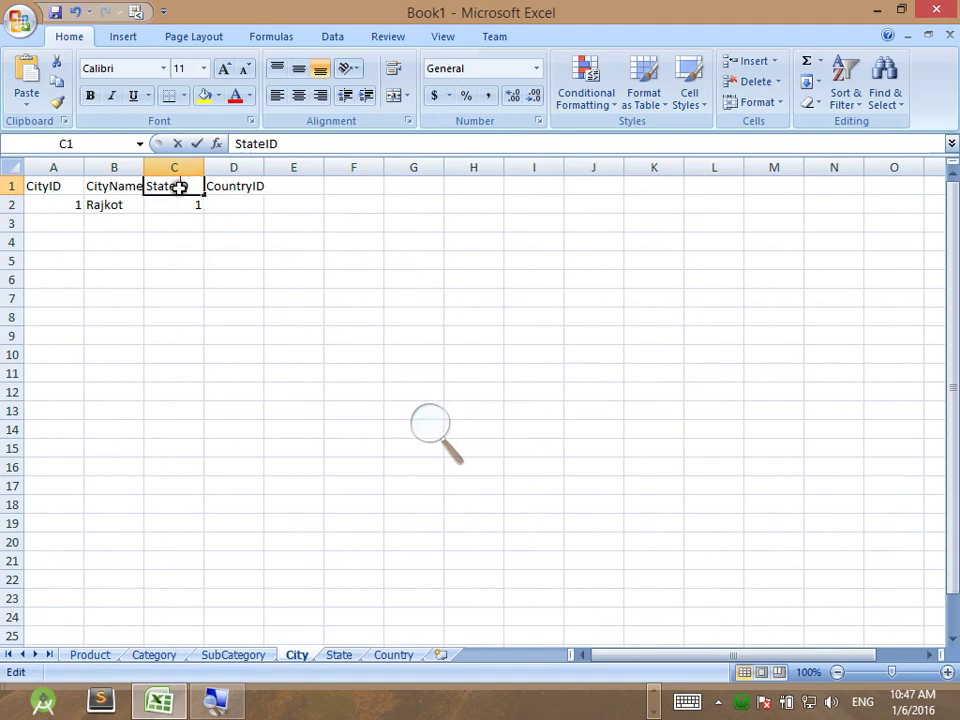
{"action": "key", "text": "BackSpace"}
{"action": "key", "text": "BackSpace"}
{"action": "key", "text": "Tab"}
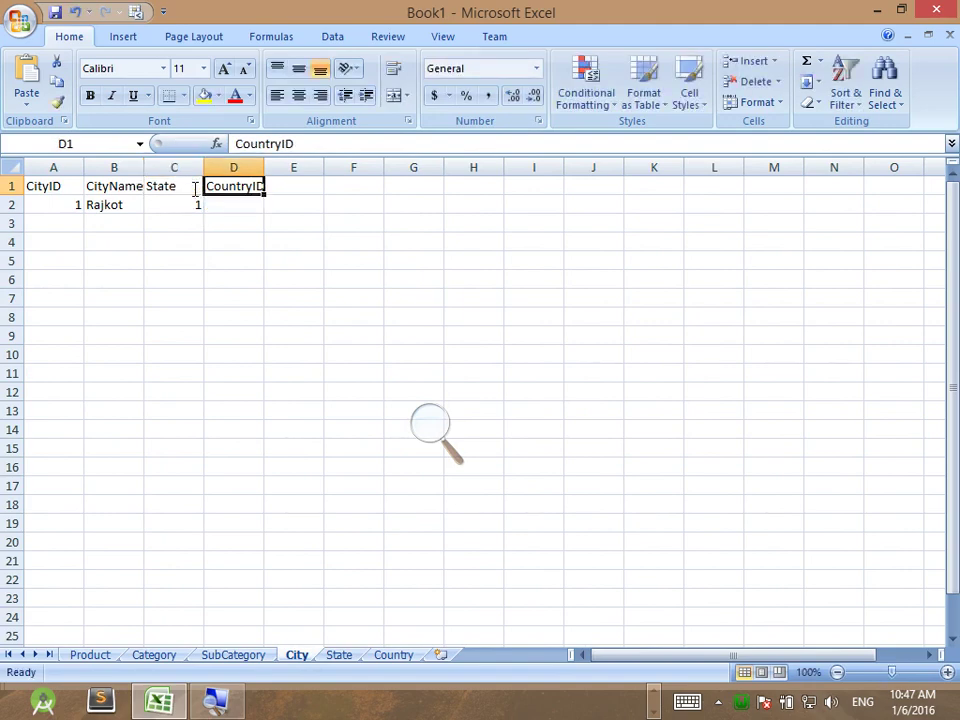
{"action": "type", "text": "Country"}
{"action": "key", "text": "Tab"}
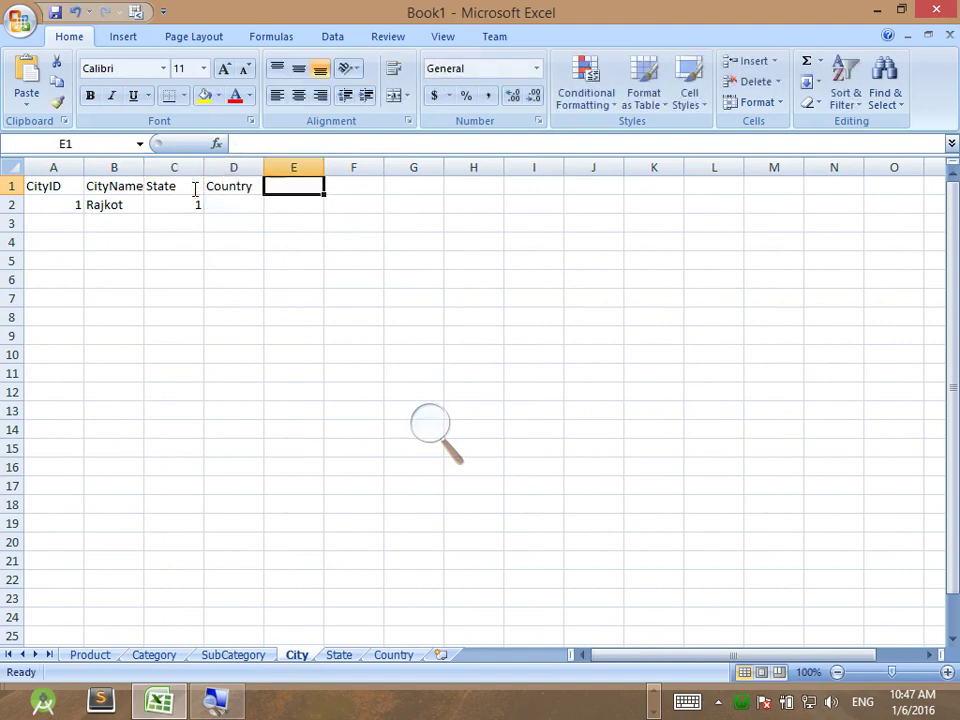
Step: Enter Gujarat as the state and India as the country in the Rajkot row
{"action": "double_click", "coordinate": [193, 204]}
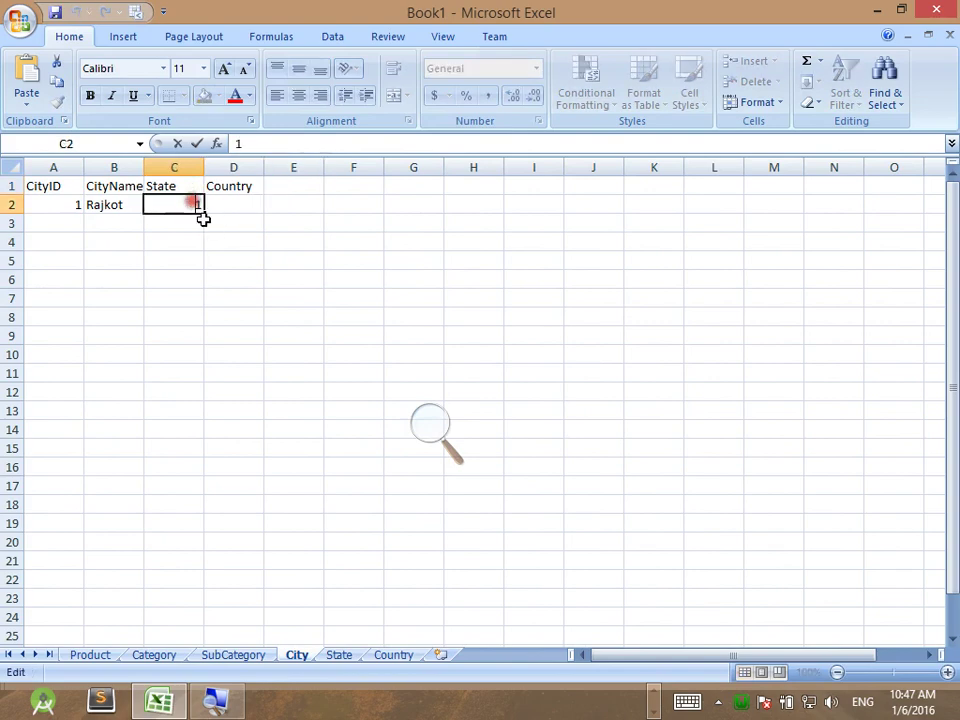
{"action": "type", "text": "Gujarat"}
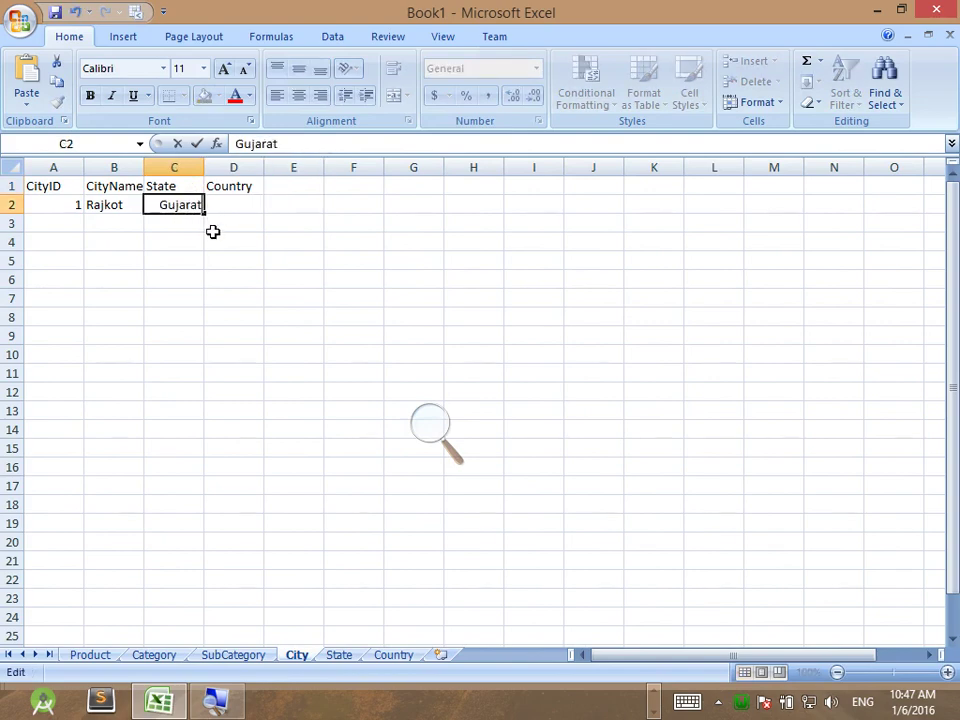
{"action": "key", "text": "Tab"}
{"action": "type", "text": "INdia"}
{"action": "key", "text": "Return"}
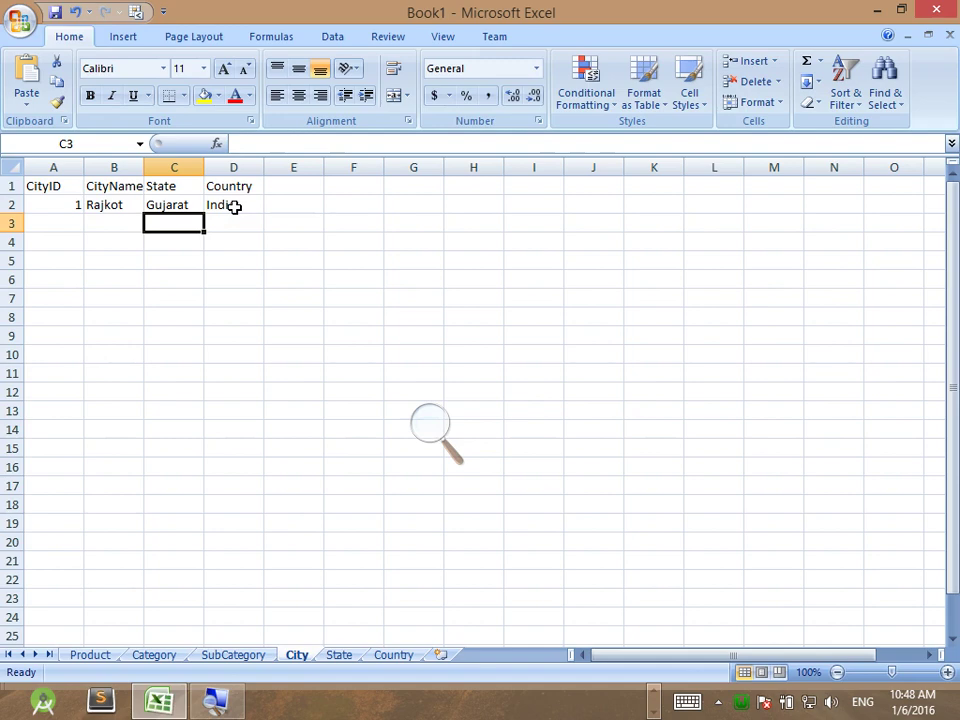
Step: Undo the heading and value changes for state and country on the City sheet
{"action": "key", "text": "ctrl+z"}
{"action": "key", "text": "ctrl+z"}
{"action": "key", "text": "ctrl+z"}
{"action": "key", "text": "ctrl+z"}
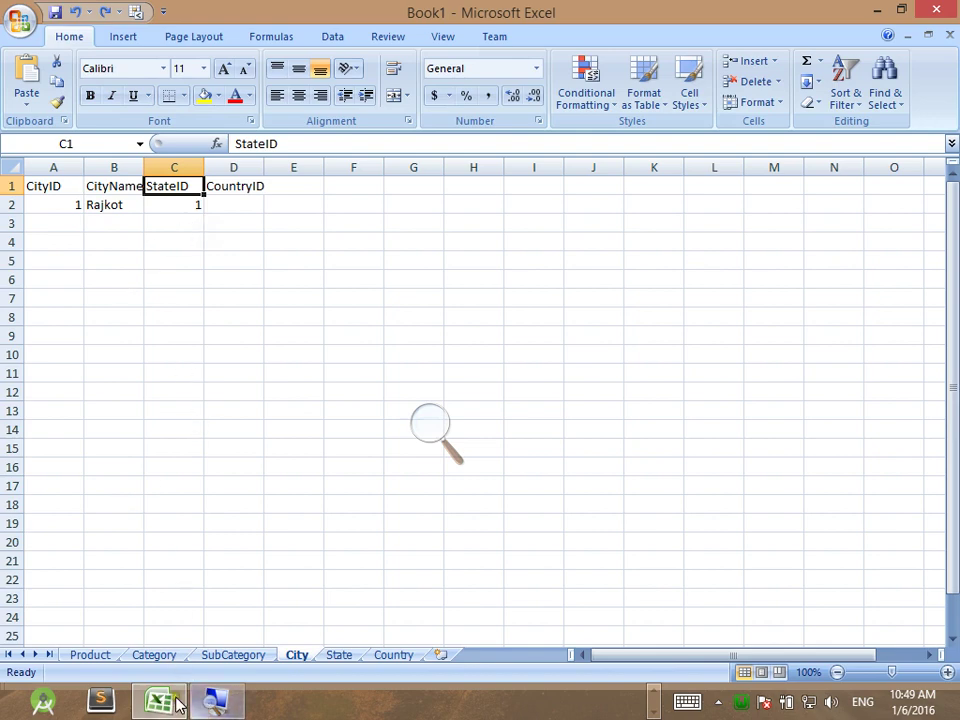
Step: Switch to phpMyAdmin in the browser and open the SQL query editor for the diplomaecom product table, magnified to 200%
{"action": "key", "text": "alt+Tab"}
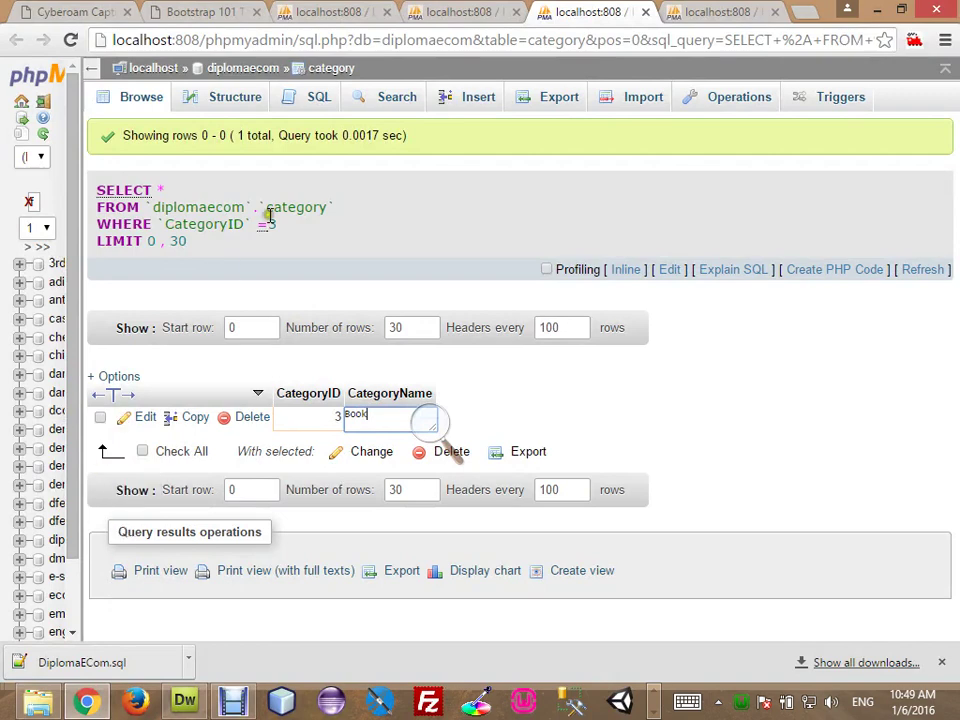
{"action": "left_click", "coordinate": [239, 72]}
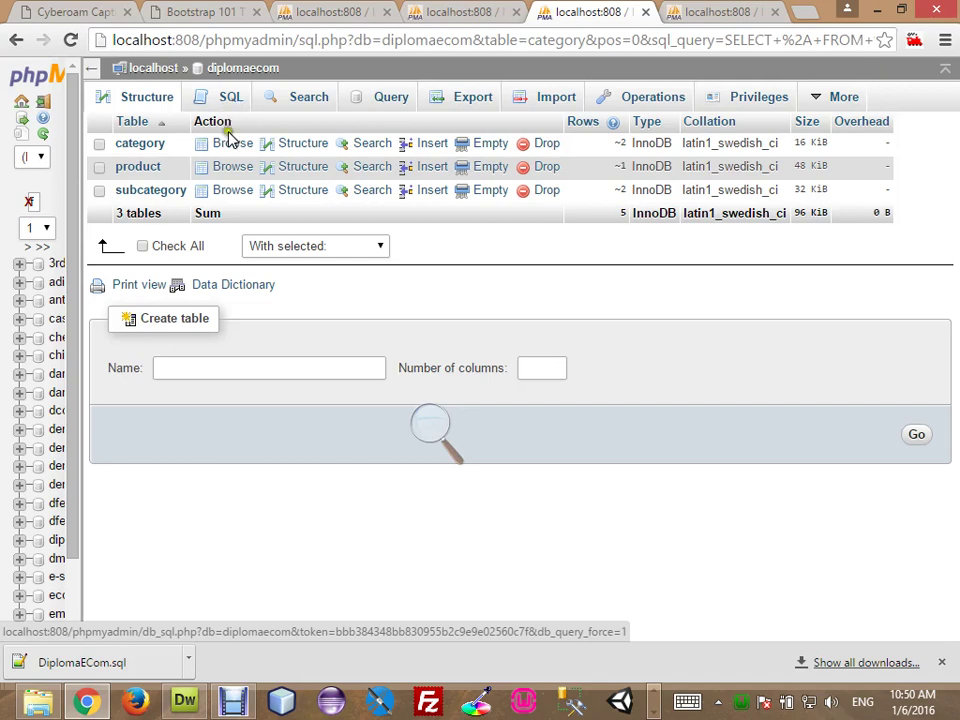
{"action": "left_click", "coordinate": [130, 167]}
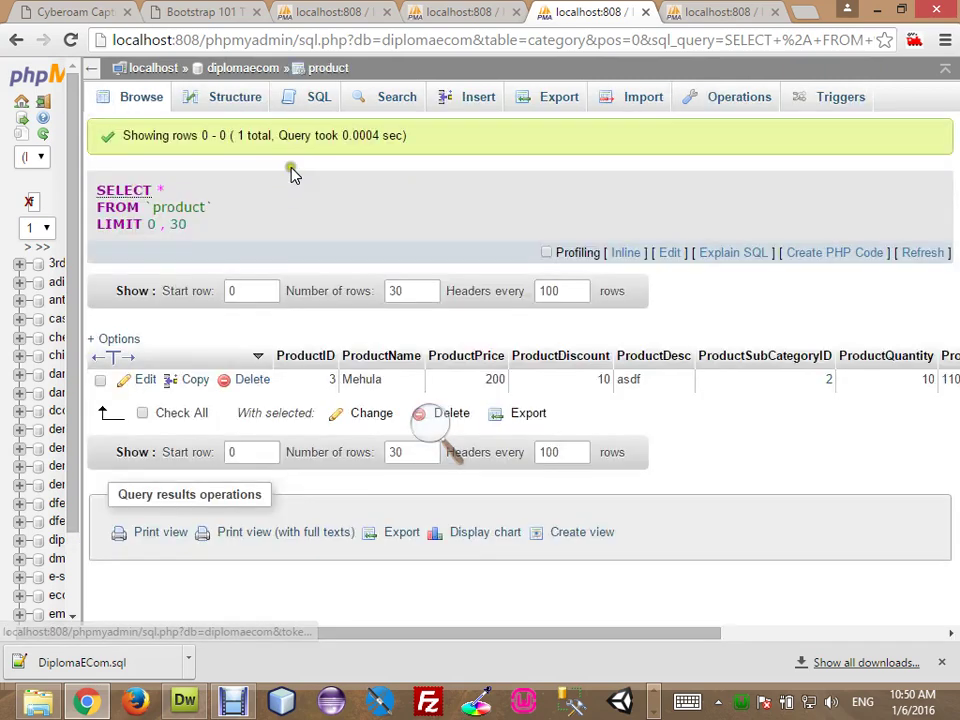
{"action": "left_click", "coordinate": [314, 98]}
{"action": "left_click", "coordinate": [424, 424]}
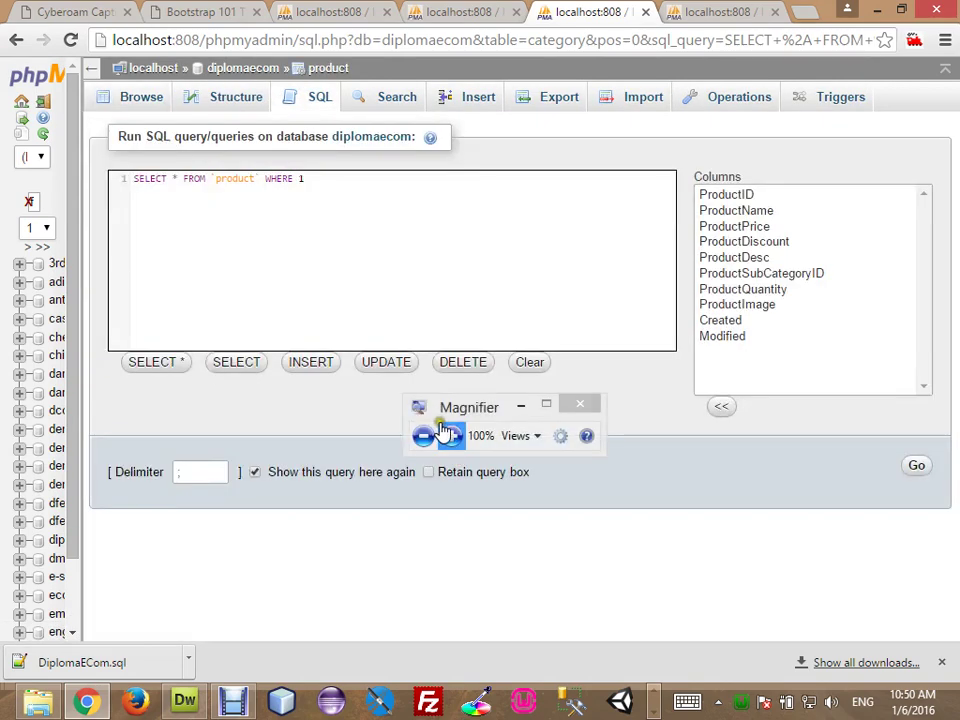
{"action": "left_click", "coordinate": [450, 432]}
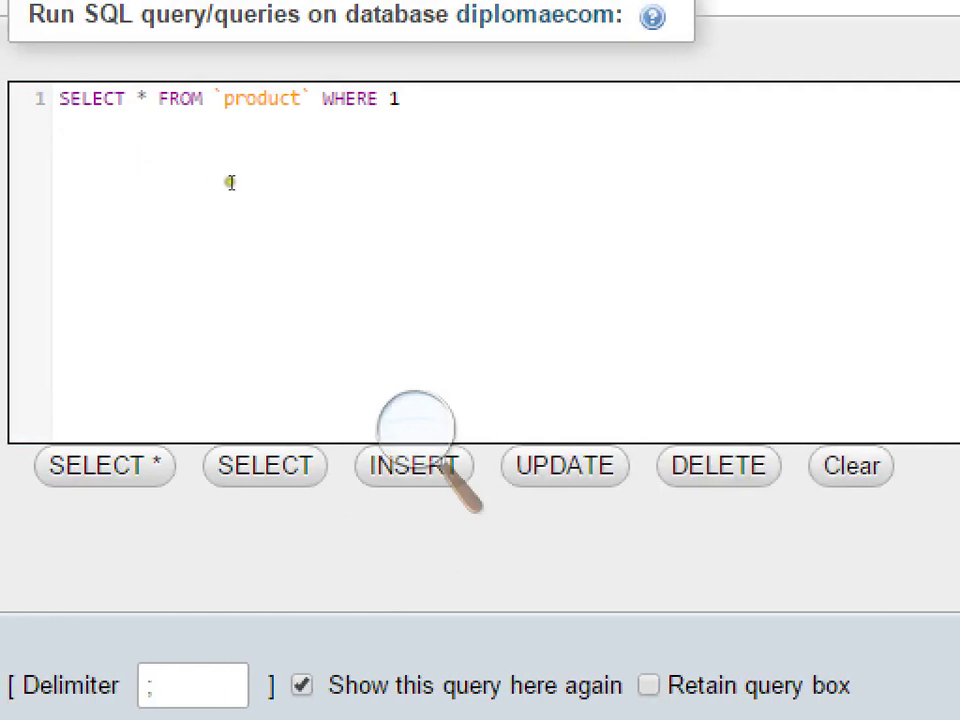
Step: Replace the asterisk in the product table's SELECT query with the ProductName column
{"action": "left_click", "coordinate": [165, 179]}
{"action": "key", "text": "shift+Left"}
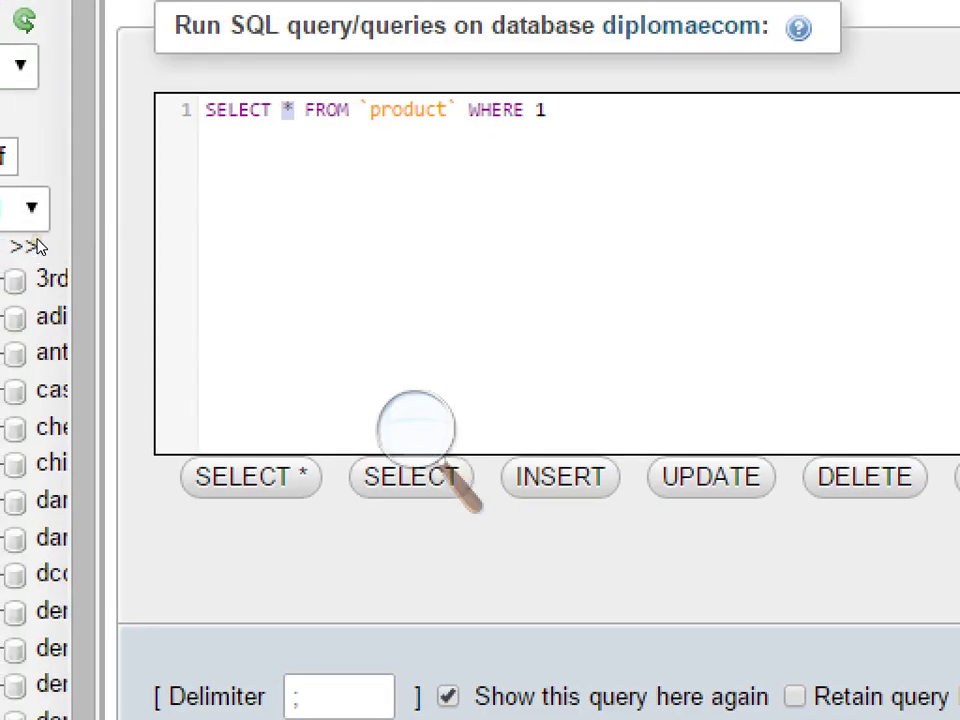
{"action": "key", "text": "Delete"}
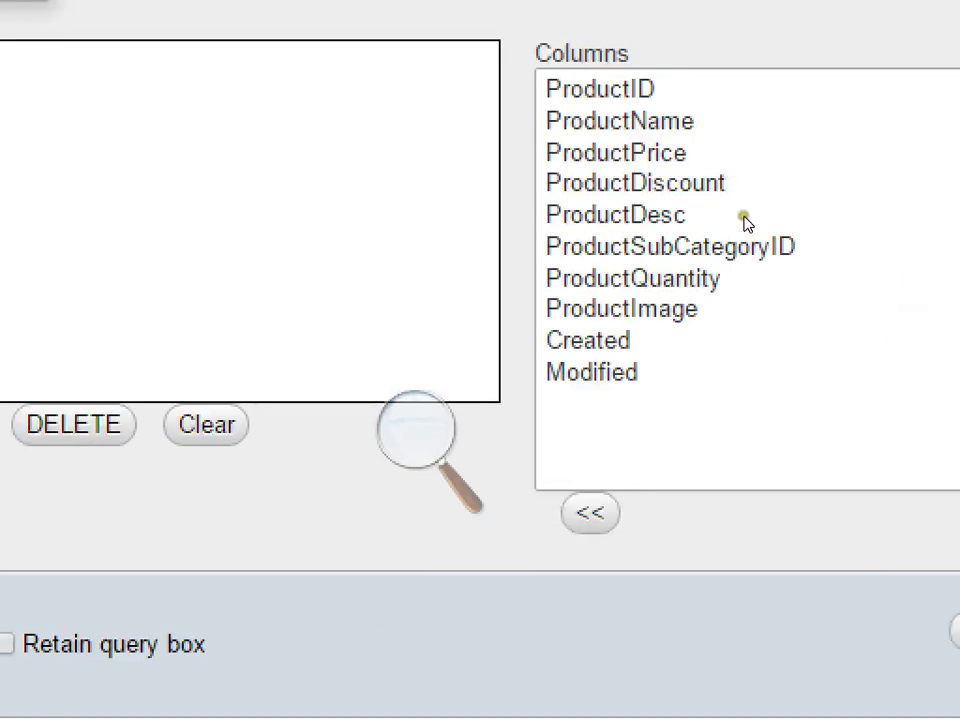
{"action": "double_click", "coordinate": [744, 214]}
{"action": "left_click", "coordinate": [242, 176]}
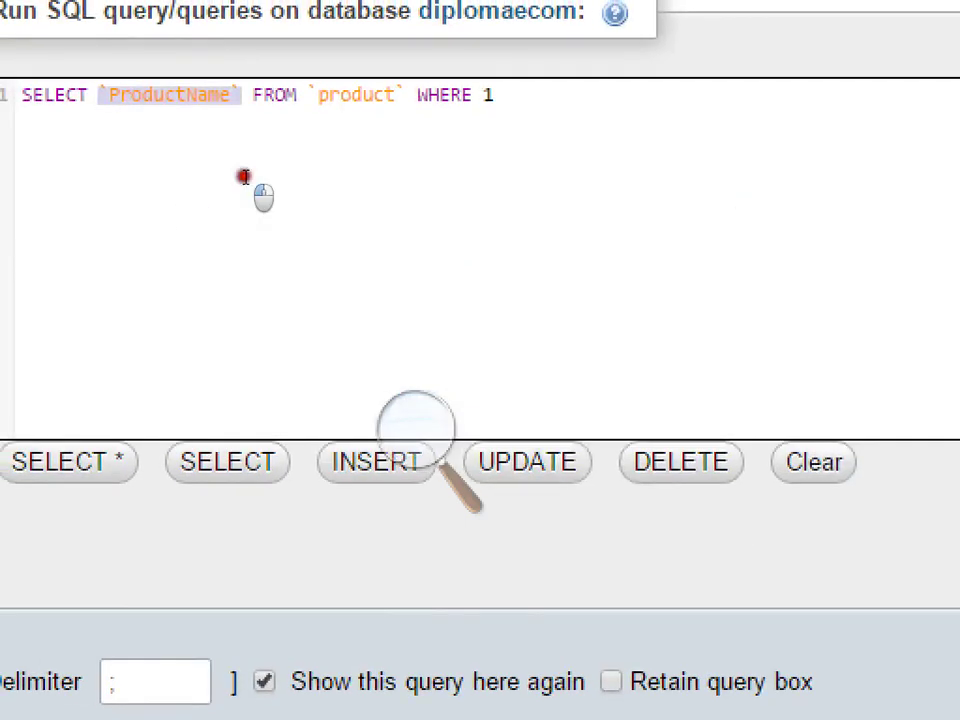
Step: Remove the WHERE 1 clause, alias the product table as p, and begin the second table name with Sub
{"action": "left_click", "coordinate": [387, 180]}
{"action": "mouse_move", "coordinate": [387, 180]}
{"action": "left_mouse_down"}
{"action": "mouse_move", "coordinate": [328, 182]}
{"action": "mouse_move", "coordinate": [321, 171]}
{"action": "mouse_move", "coordinate": [330, 186]}
{"action": "left_mouse_up"}
{"action": "key", "text": "Delete"}
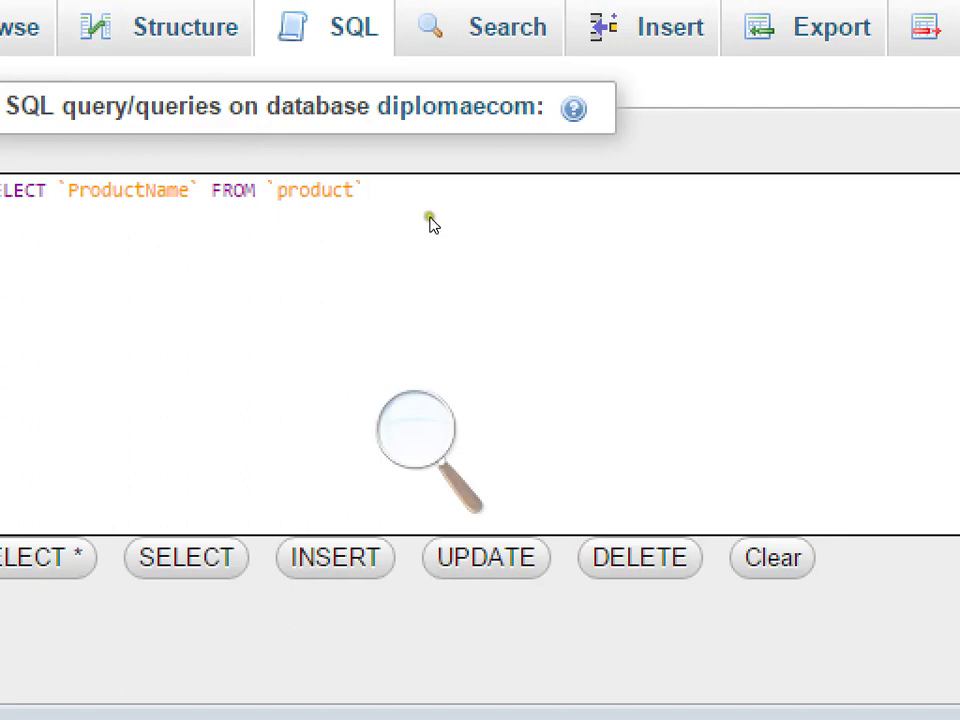
{"action": "left_click", "coordinate": [378, 199]}
{"action": "type", "text": "p, sub"}
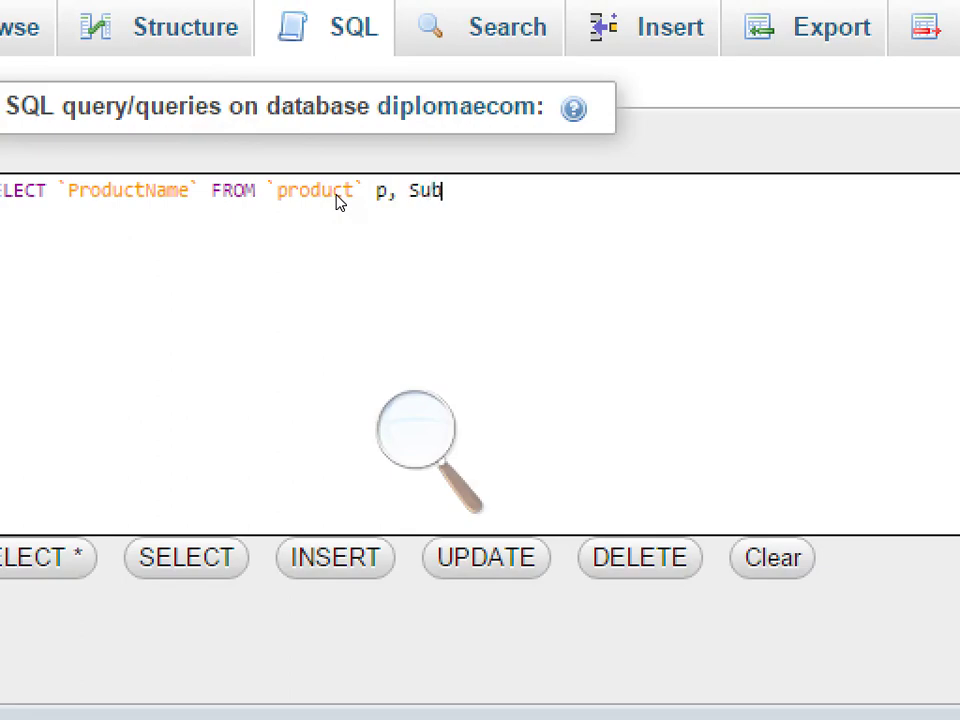
Step: Check the exact name of the subcategory table in the other phpMyAdmin browser tabs and return to the query
{"action": "left_click", "coordinate": [455, 8]}
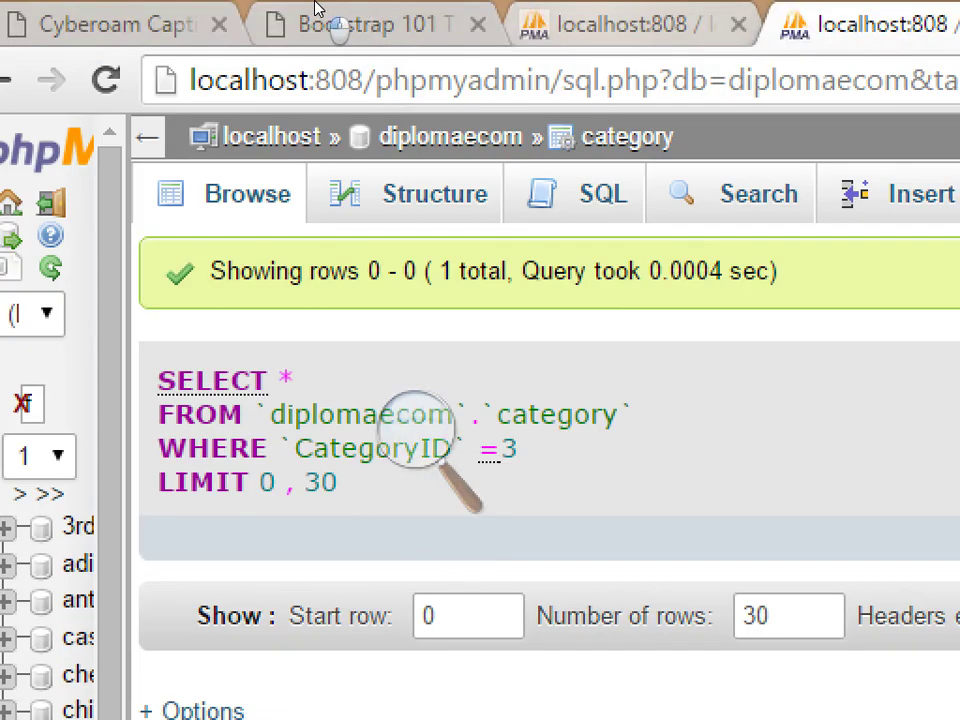
{"action": "key", "text": "ctrl+shift+Tab"}
{"action": "left_click_drag", "start_coordinate": [382, 80], "coordinate": [308, 72]}
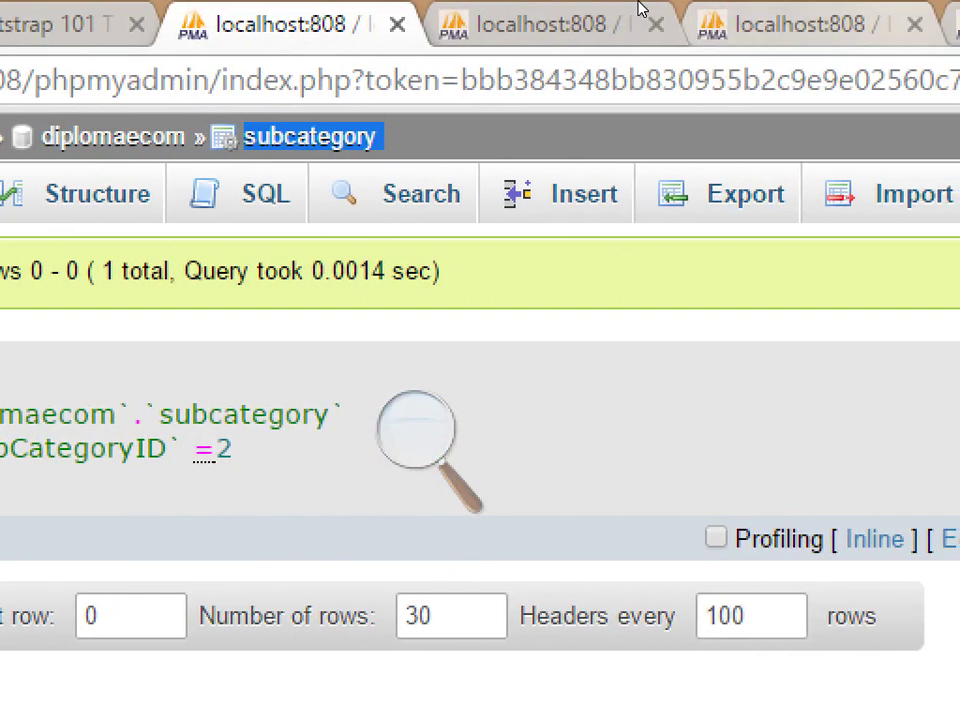
{"action": "key", "text": "ctrl+Tab"}
{"action": "key", "text": "ctrl+Tab"}
{"action": "key", "text": "ctrl+Tab"}
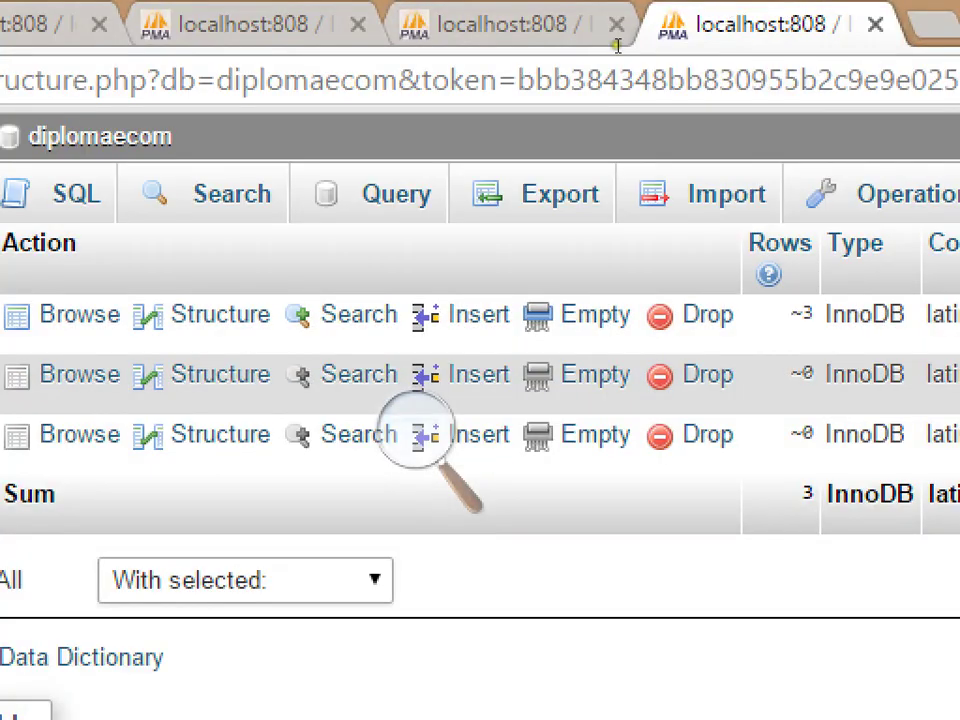
{"action": "left_click", "coordinate": [522, 8]}
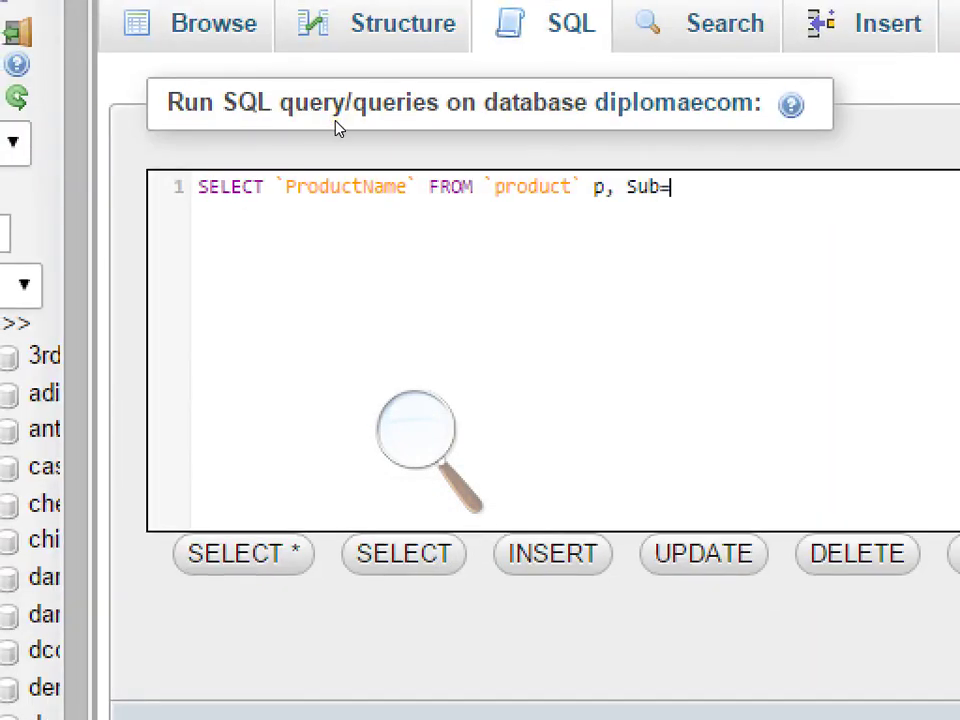
Step: Complete the query's FROM list with subcategory aliased as s and Category aliased as c
{"action": "key", "text": "BackSpace"}
{"action": "key", "text": "BackSpace"}
{"action": "type", "text": "ubcategory"}
{"action": "key", "text": "Return"}
{"action": "key", "text": "BackSpace"}
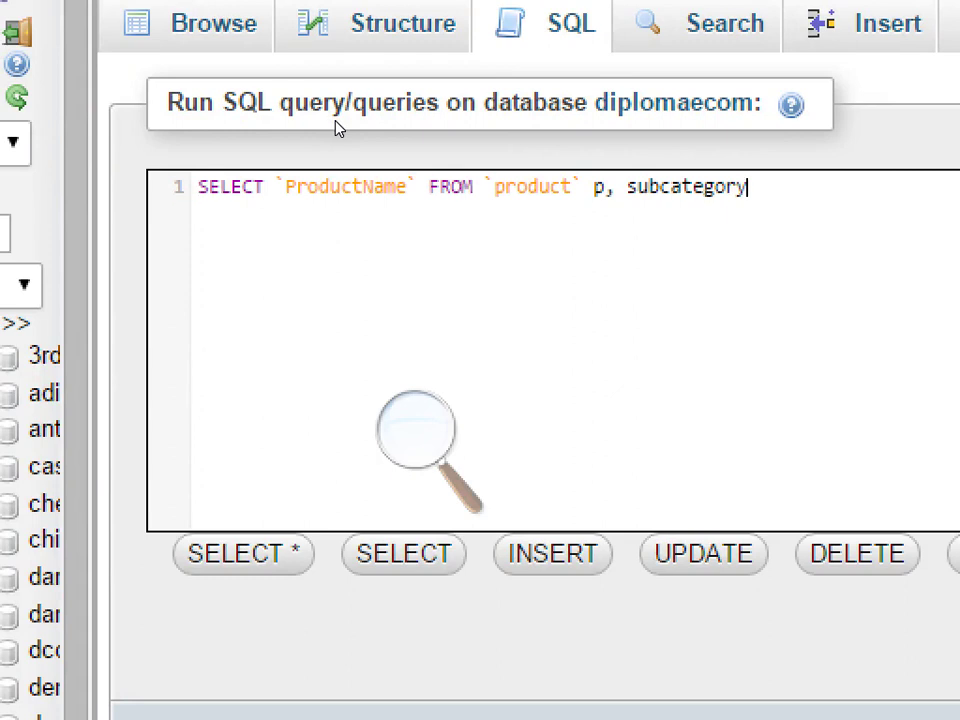
{"action": "type", "text": "s, Category"}
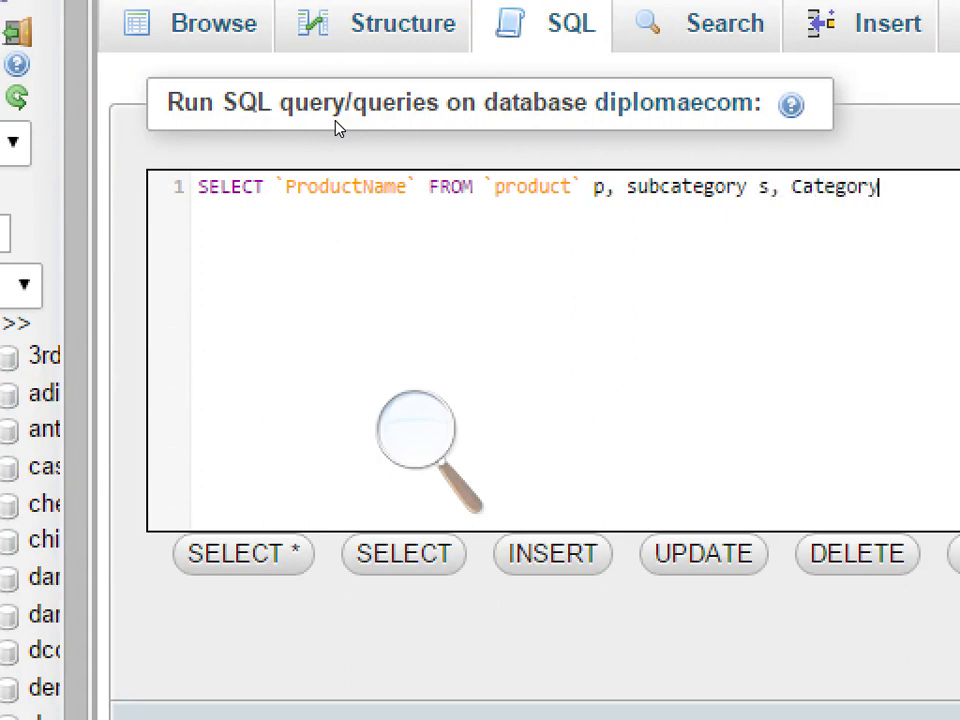
{"action": "type", "text": " c"}
Step: Run the ProductName query across the product, subcategory and Category tables without a join condition
{"action": "left_click", "coordinate": [334, 178]}
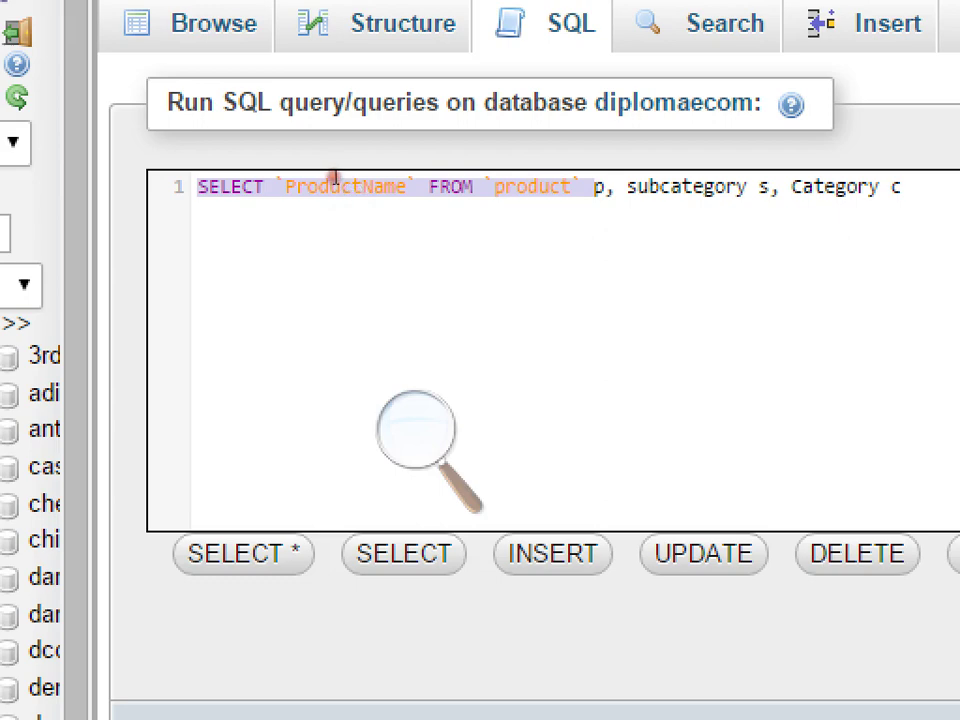
{"action": "key", "text": "Right"}
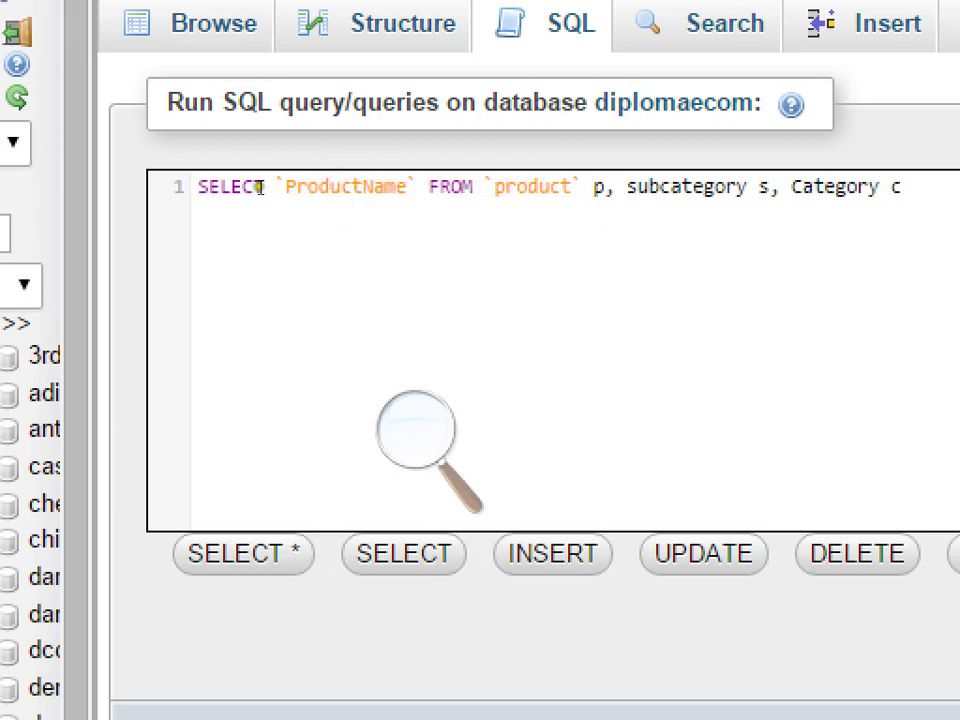
{"action": "left_click_drag", "start_coordinate": [597, 186], "coordinate": [216, 79]}
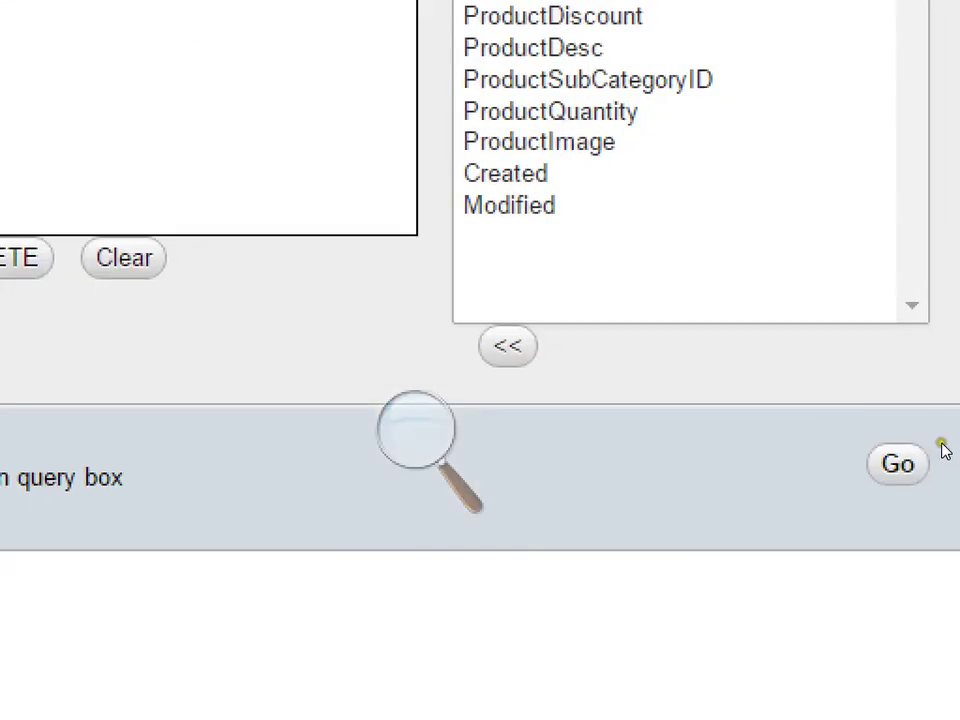
{"action": "left_click", "coordinate": [920, 463]}
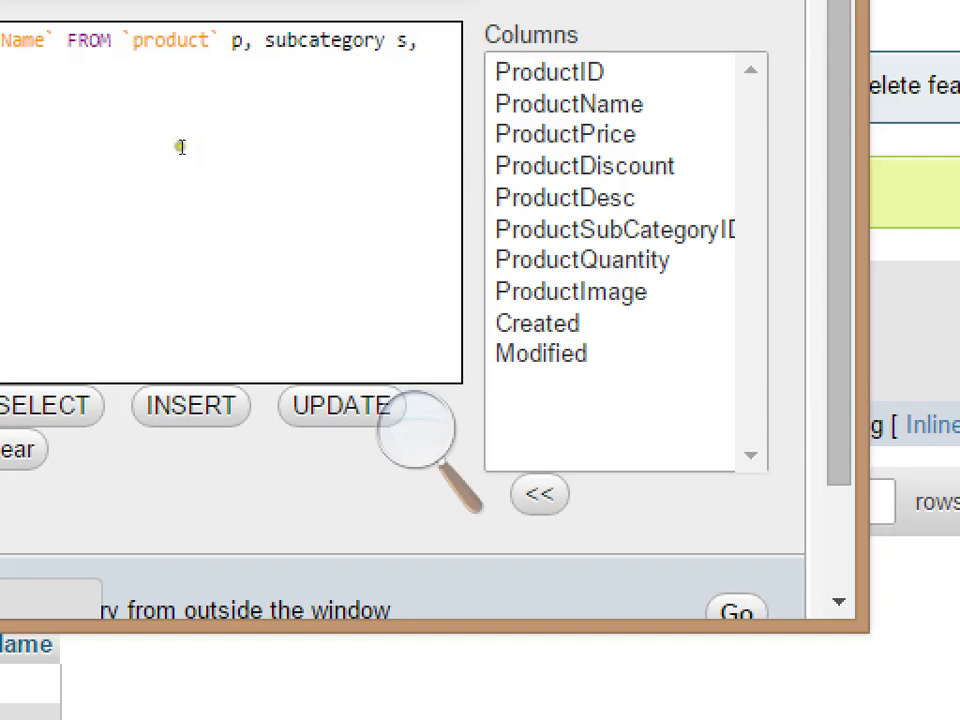
Step: Reopen the product table's SQL editor with the query SELECT `ProductName` FROM `product` p, subcategory s, Category c
{"action": "left_click", "coordinate": [253, 159]}
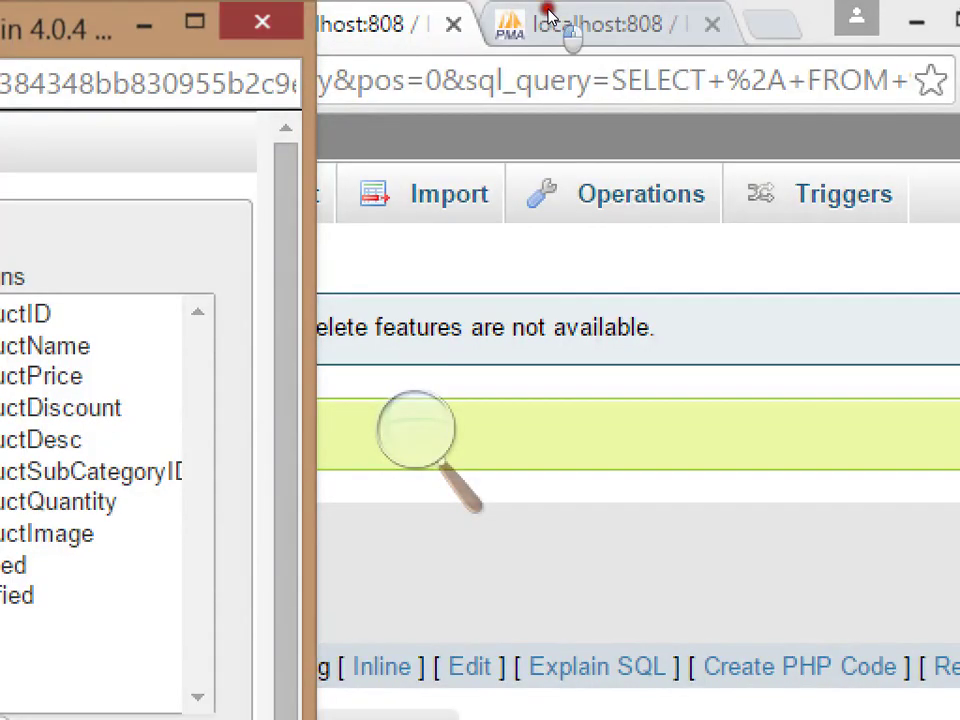
{"action": "left_click", "coordinate": [568, 36]}
{"action": "left_click", "coordinate": [328, 97]}
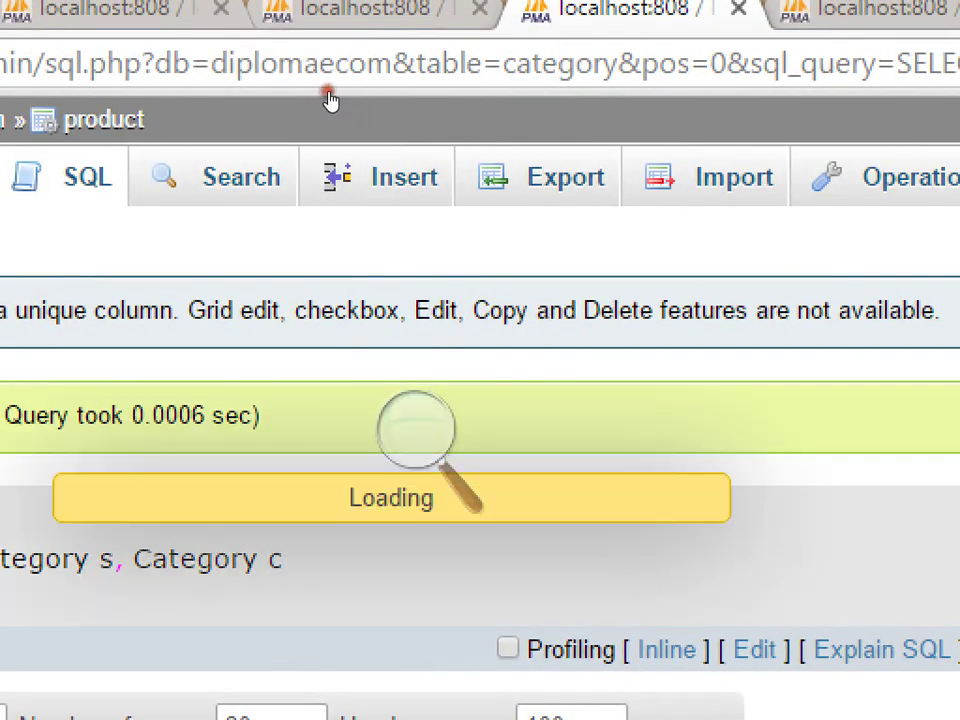
{"action": "left_click", "coordinate": [340, 229]}
{"action": "type", "text": "SELECT `ProductName` FROM `product` p, subcategory s, Category c"}
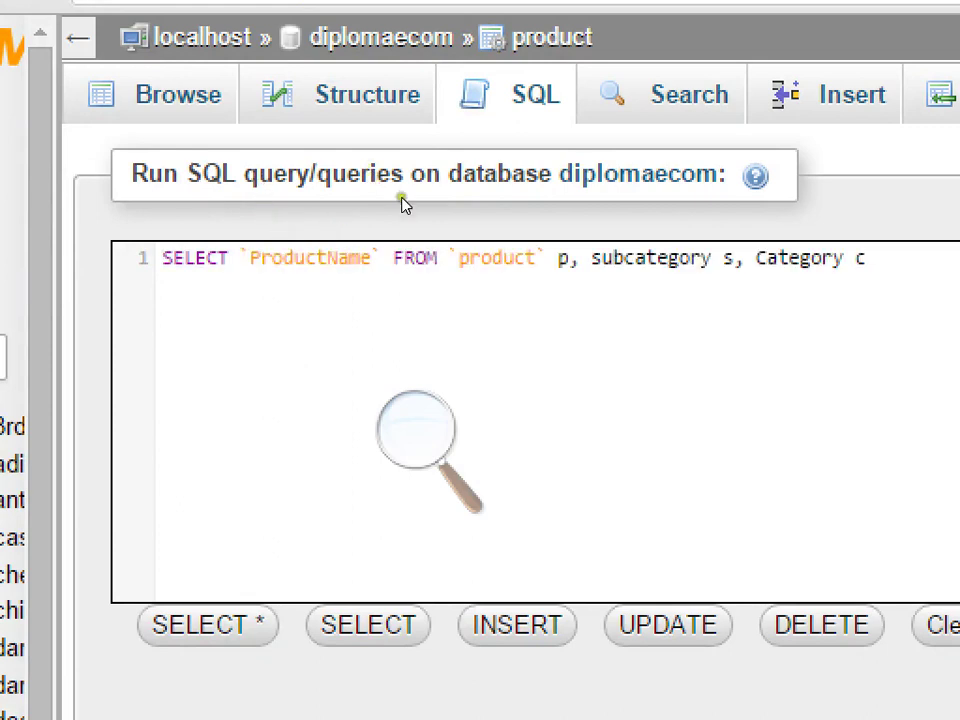
Step: Add the keyword where on its own line below the FROM list, separated by a blank line
{"action": "type", "text": "where"}
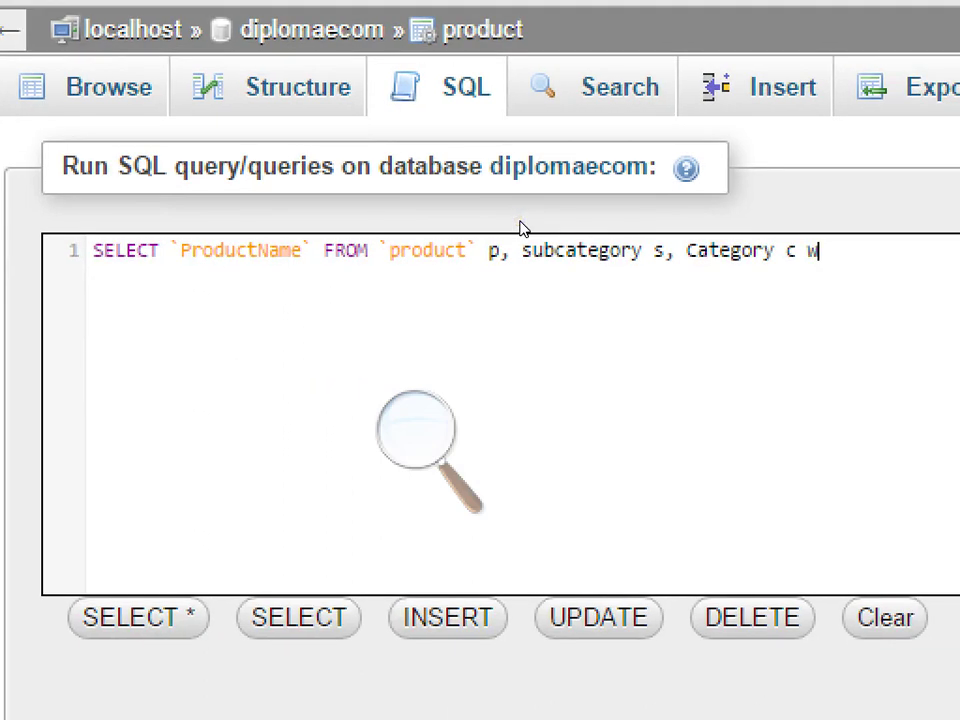
{"action": "key", "text": "BackSpace"}
{"action": "key", "text": "BackSpace"}
{"action": "key", "text": "BackSpace"}
{"action": "key", "text": "BackSpace"}
{"action": "key", "text": "BackSpace"}
{"action": "key", "text": "BackSpace"}
{"action": "key", "text": "Return"}
{"action": "key", "text": "Return"}
{"action": "type", "text": "where"}
{"action": "key", "text": "Return"}
{"action": "key", "text": "Return"}
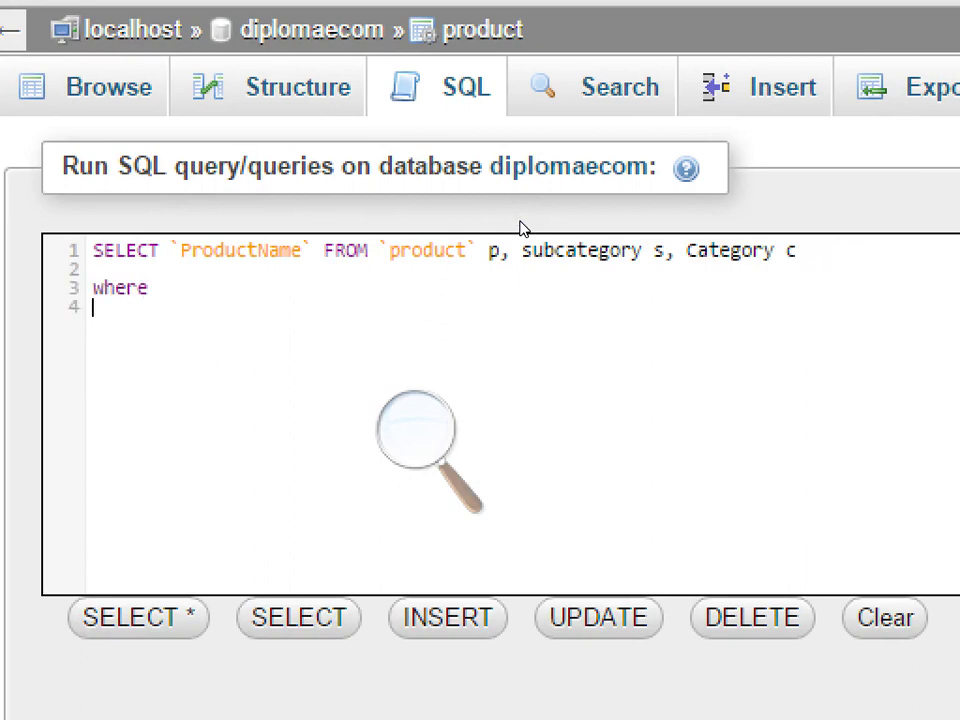
Step: Add the join condition p.`ProductSubCategoryID` = s.SubCategoryID below the where keyword
{"action": "type", "text": "p."}
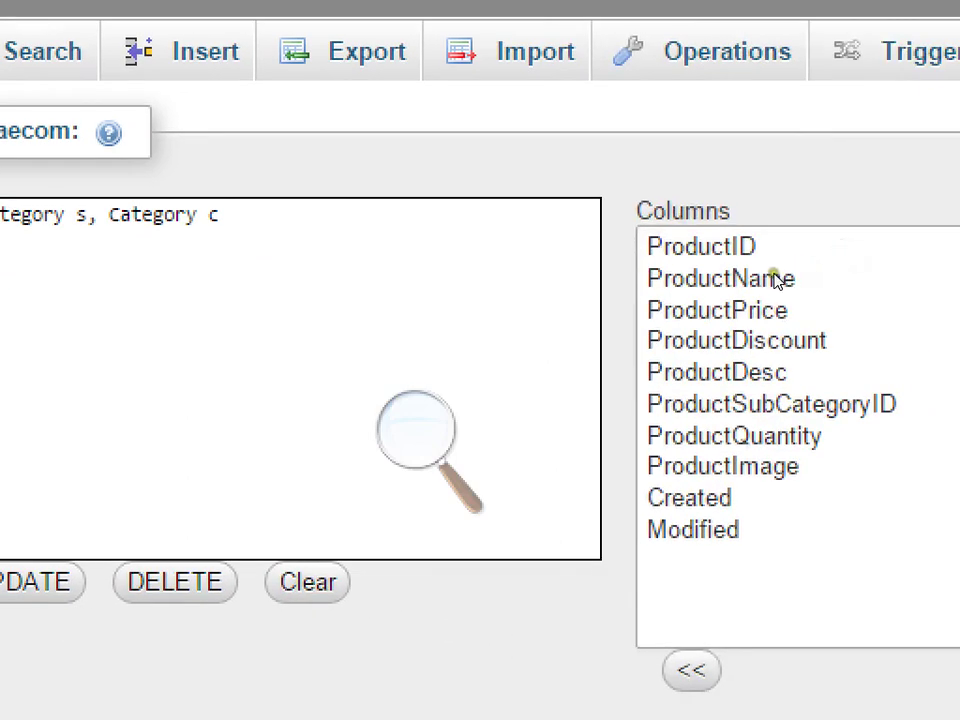
{"action": "left_click", "coordinate": [946, 323]}
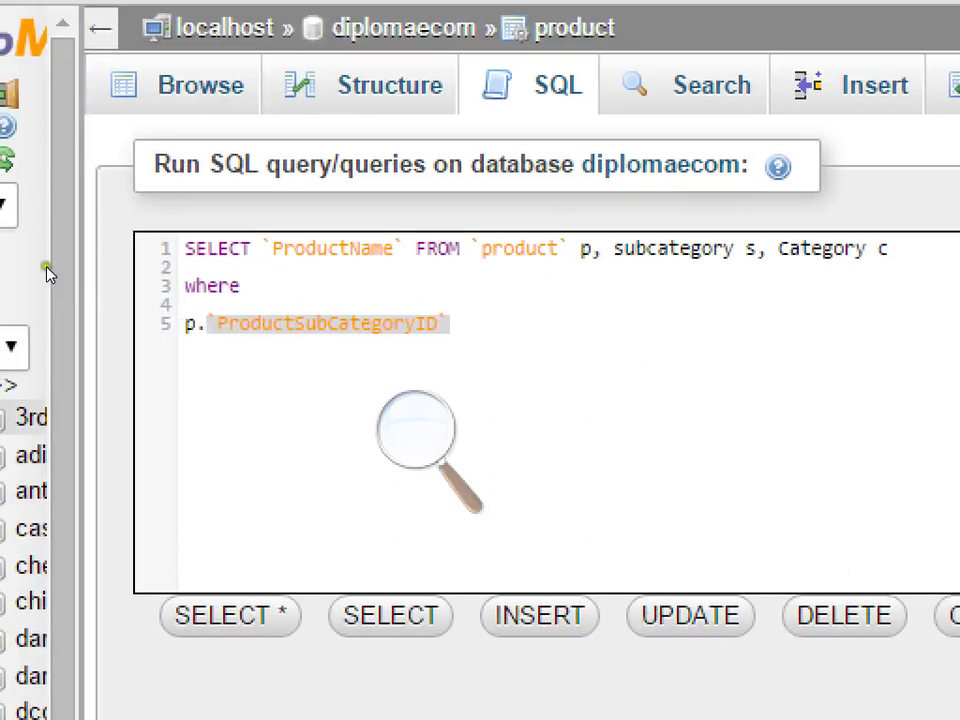
{"action": "left_click", "coordinate": [330, 216]}
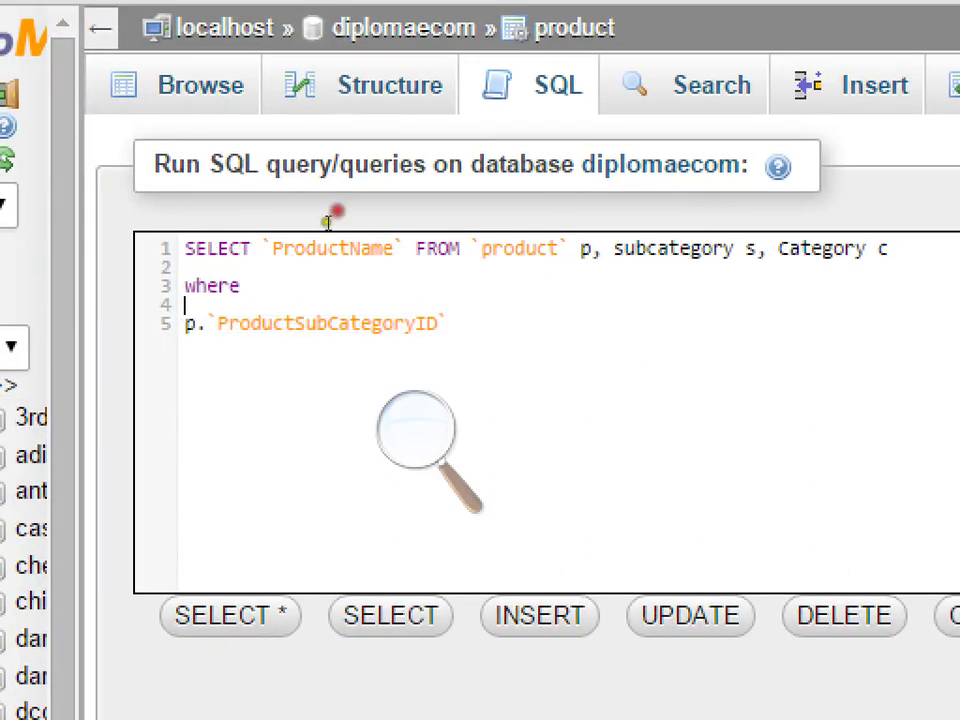
{"action": "key", "text": "ctrl+End"}
{"action": "type", "text": "= s."}
{"action": "type", "text": "Sub"}
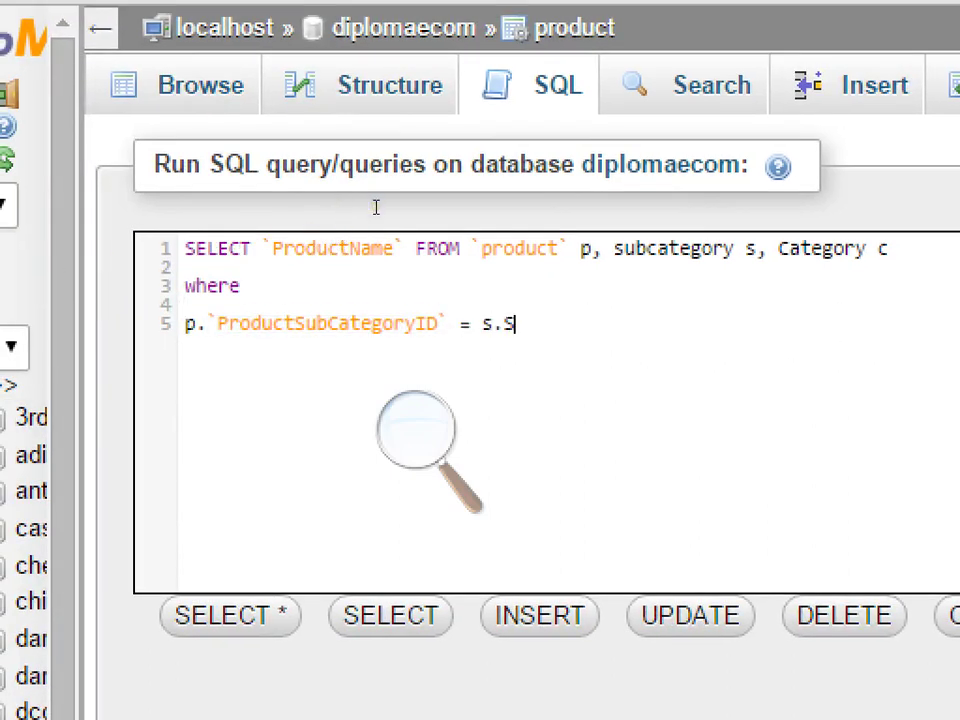
{"action": "type", "text": "CategoryID"}
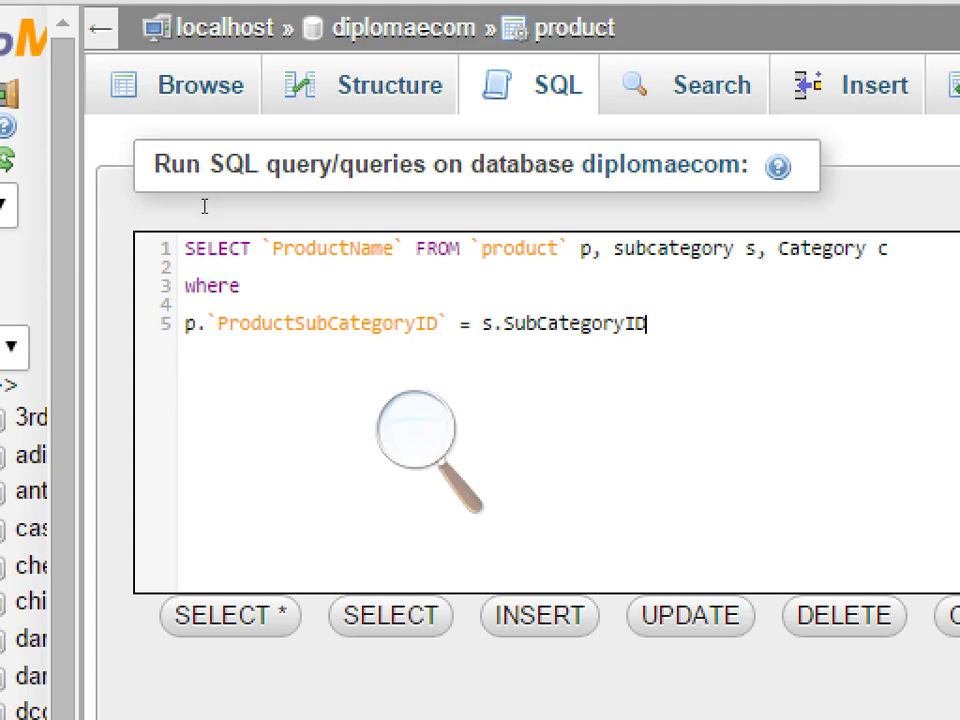
Step: Extend the where clause below the first join condition with and, followed by s.CategoryID = c.CategoryID on its own line
{"action": "key", "text": "Return"}
{"action": "key", "text": "ctrl+a"}
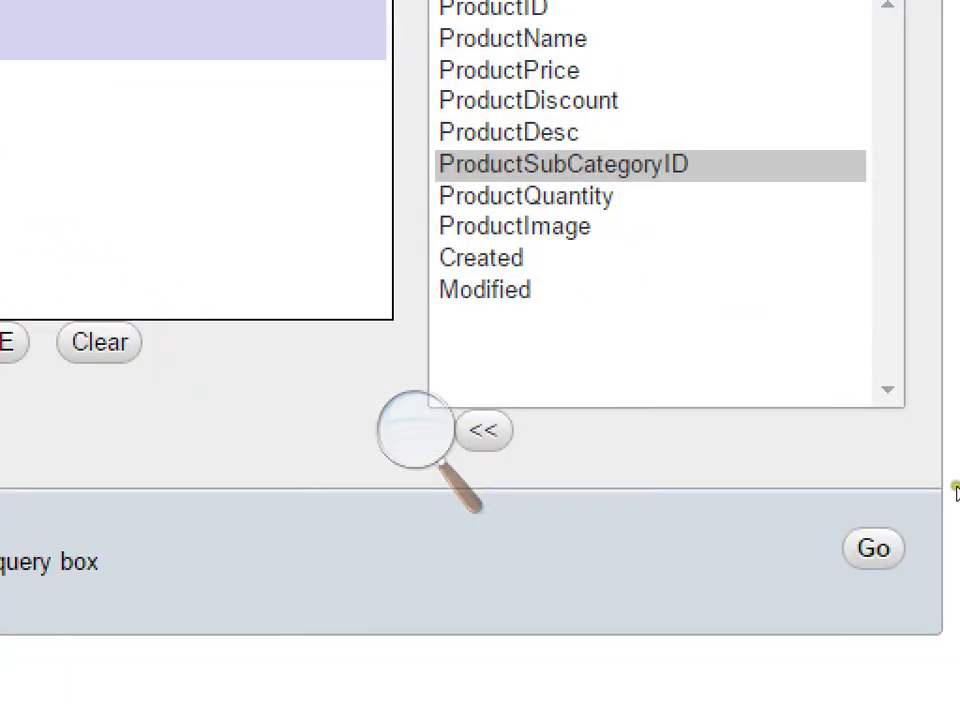
{"action": "left_click", "coordinate": [959, 719]}
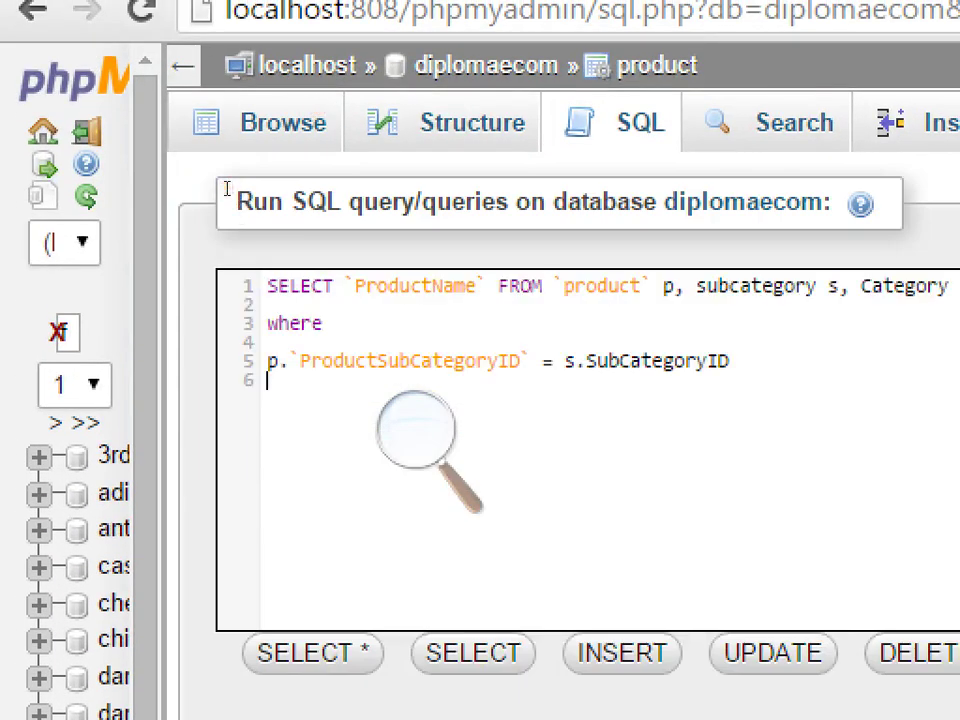
{"action": "type", "text": "and"}
{"action": "key", "text": "Return"}
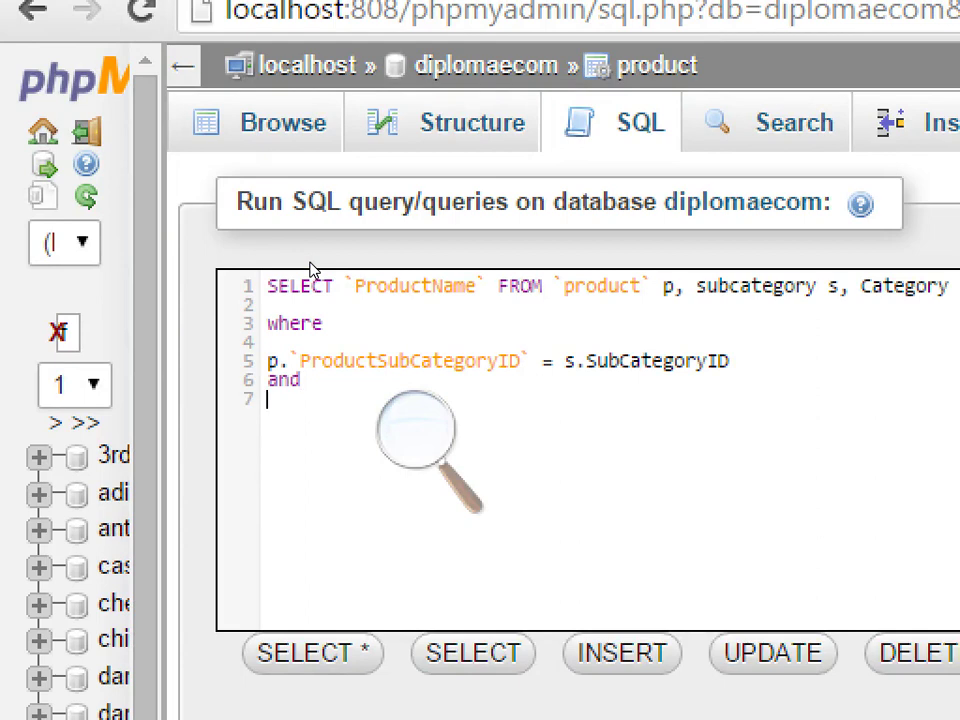
{"action": "type", "text": "s.CategoryI"}
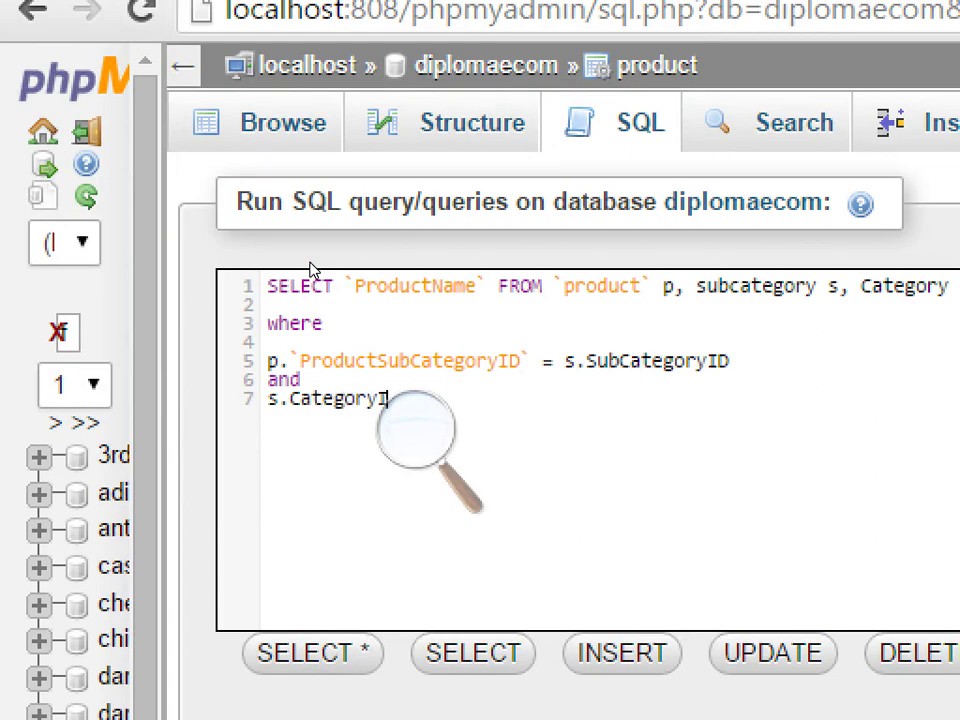
{"action": "type", "text": "D"}
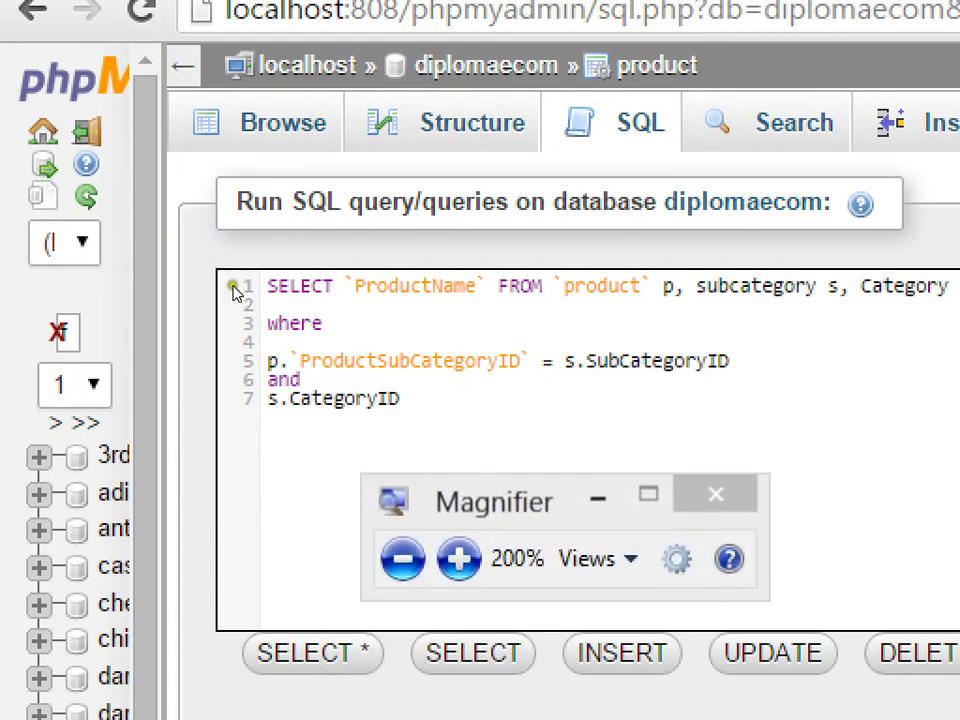
{"action": "type", "text": " = c.Category"}
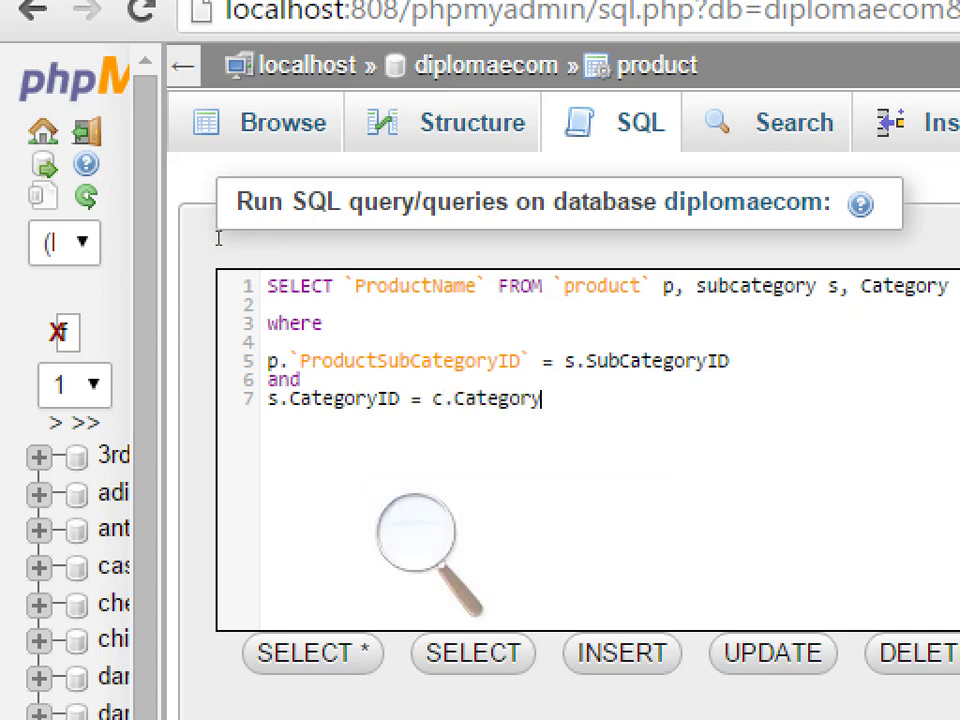
{"action": "type", "text": "ID"}
Step: Run the ProductName query with both join conditions, and put the same query back into the product table's SQL editor
{"action": "key", "text": "ctrl+a"}
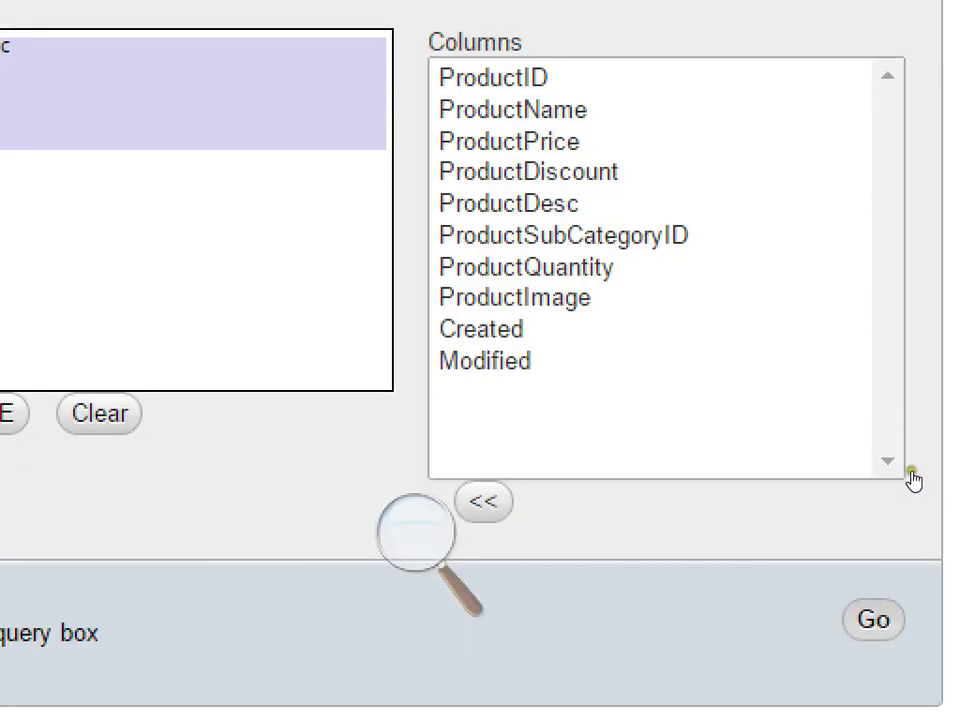
{"action": "left_click", "coordinate": [872, 621]}
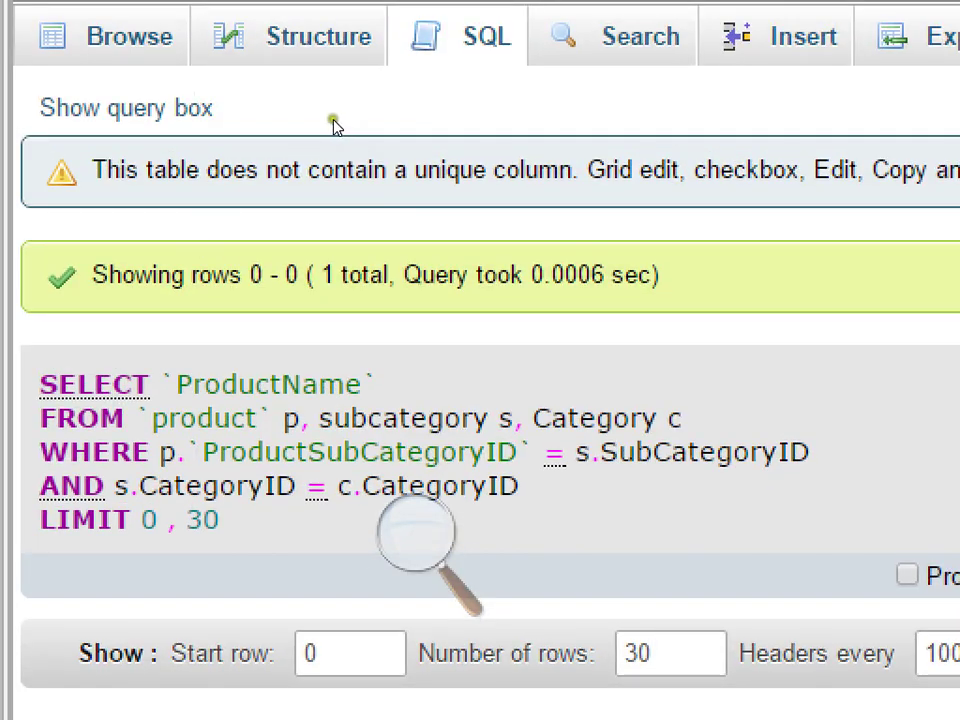
{"action": "left_click", "coordinate": [296, 106]}
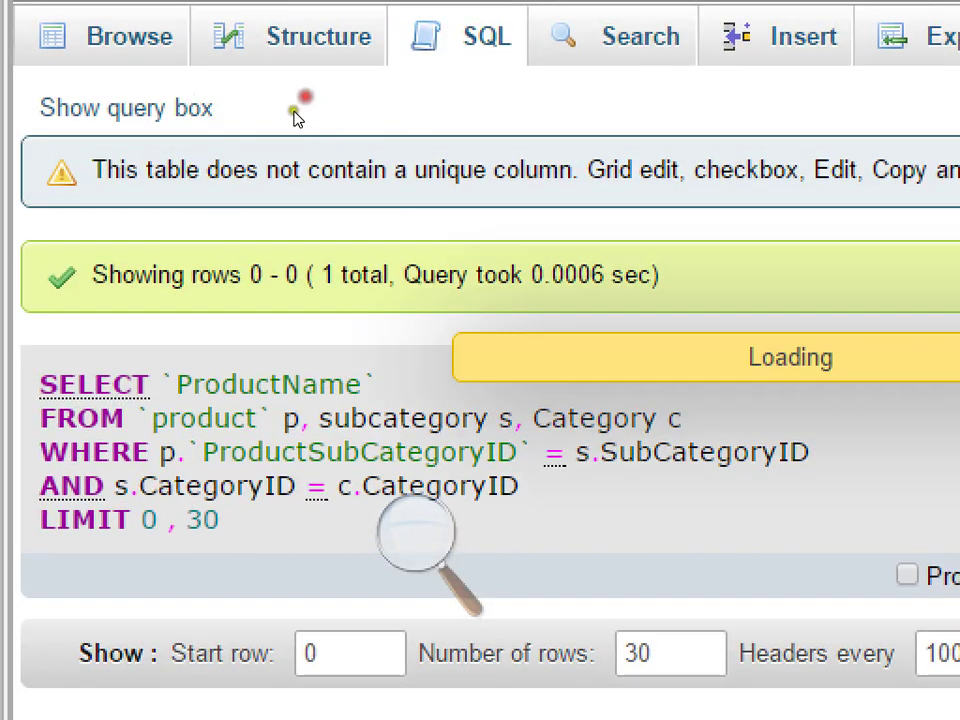
{"action": "left_click", "coordinate": [210, 236]}
{"action": "type", "text": "SELECT `ProductName` FROM `product` p, subcategory s, Category c  where  p.`ProductSubCategoryID` = s.SubCategoryID and s.CategoryID = c.CategoryID"}
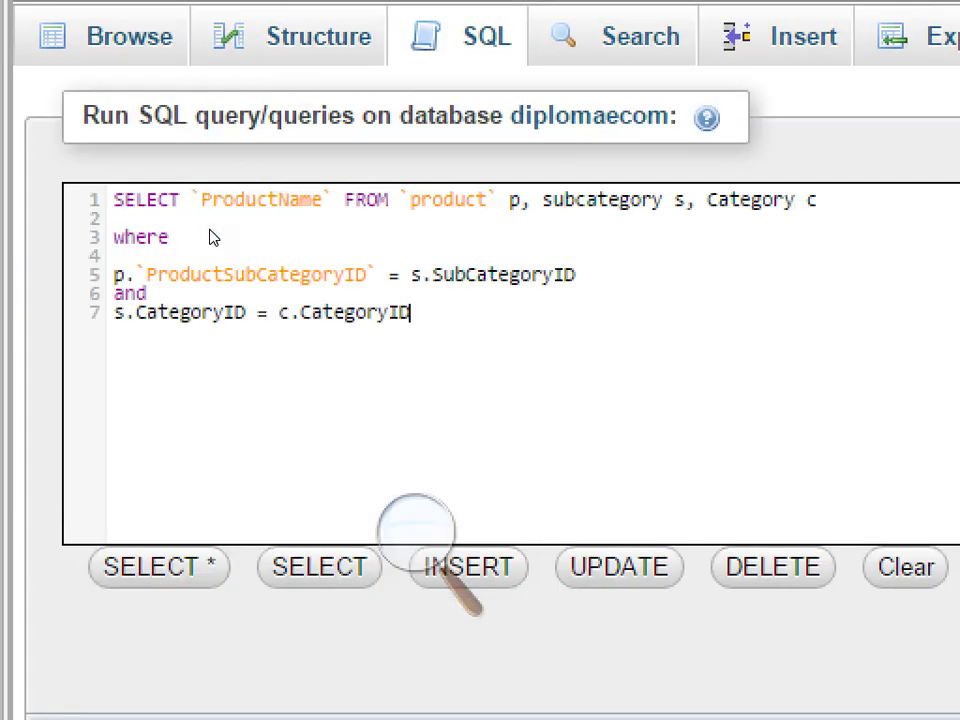
Step: Add SubCategoryName and CategoryName after `ProductName` in the SELECT list and run the query
{"action": "left_click", "coordinate": [256, 199]}
{"action": "type", "text": ",SubV"}
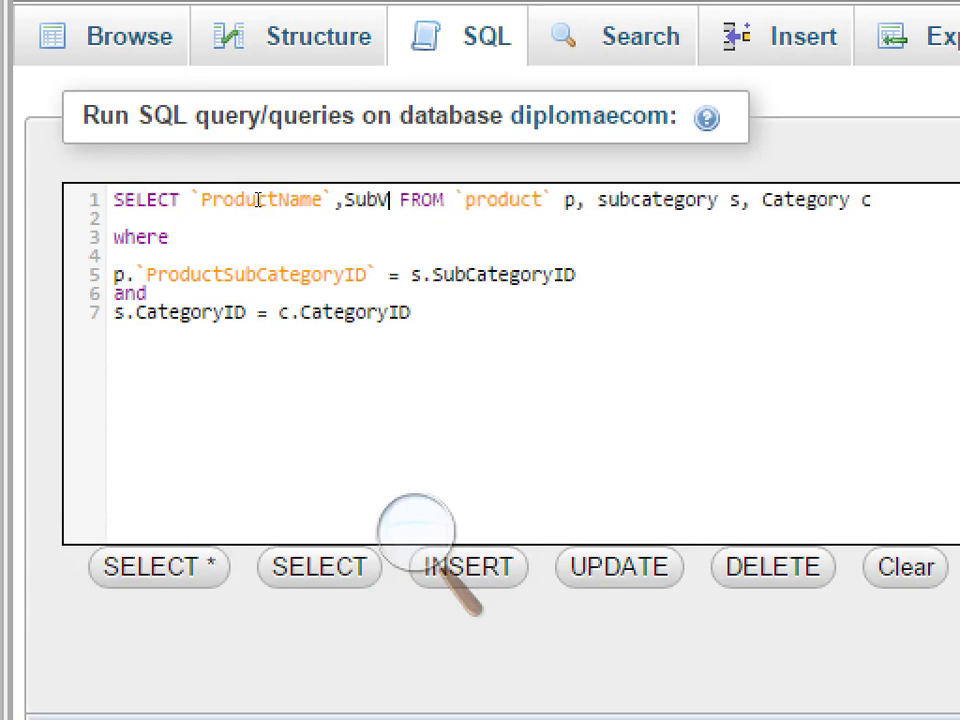
{"action": "key", "text": "BackSpace"}
{"action": "type", "text": "Catego"}
{"action": "type", "text": "ryName"}
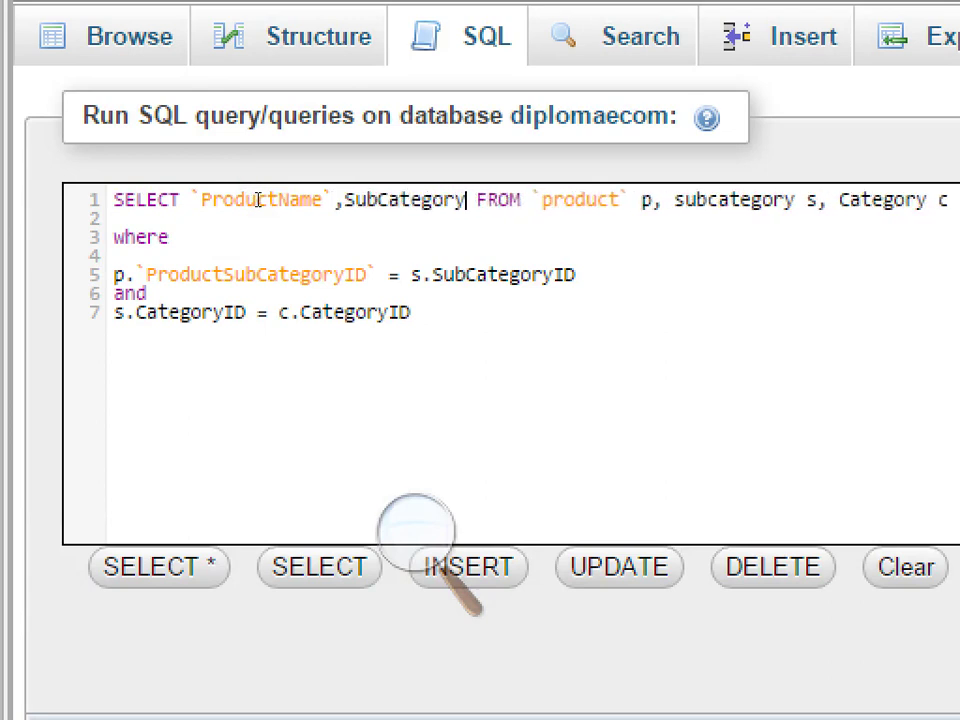
{"action": "type", "text": ",CategoryN"}
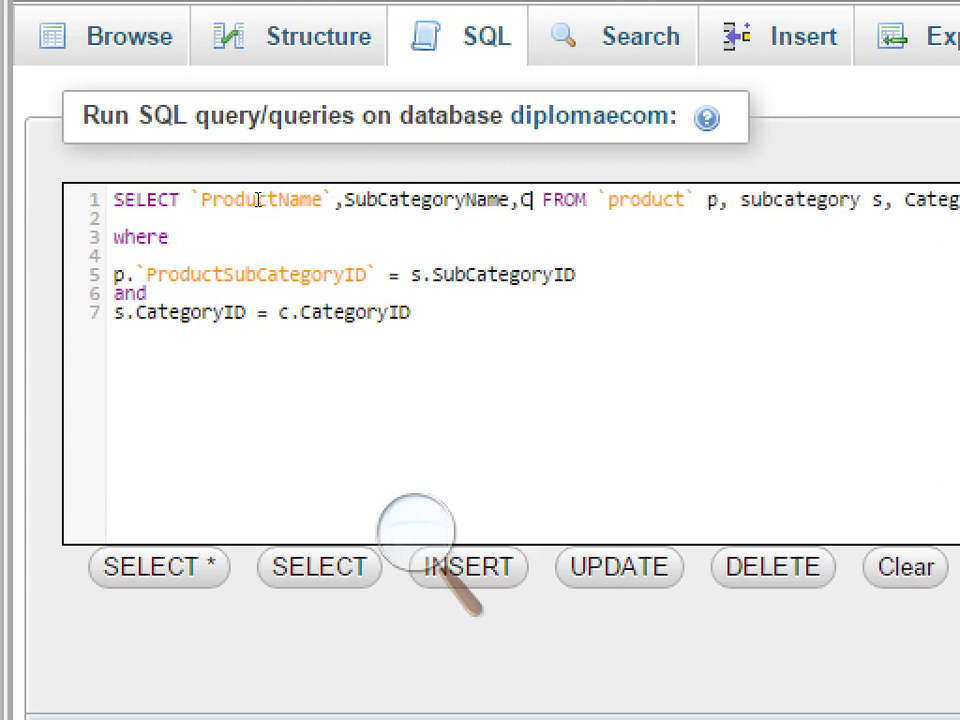
{"action": "type", "text": "ame"}
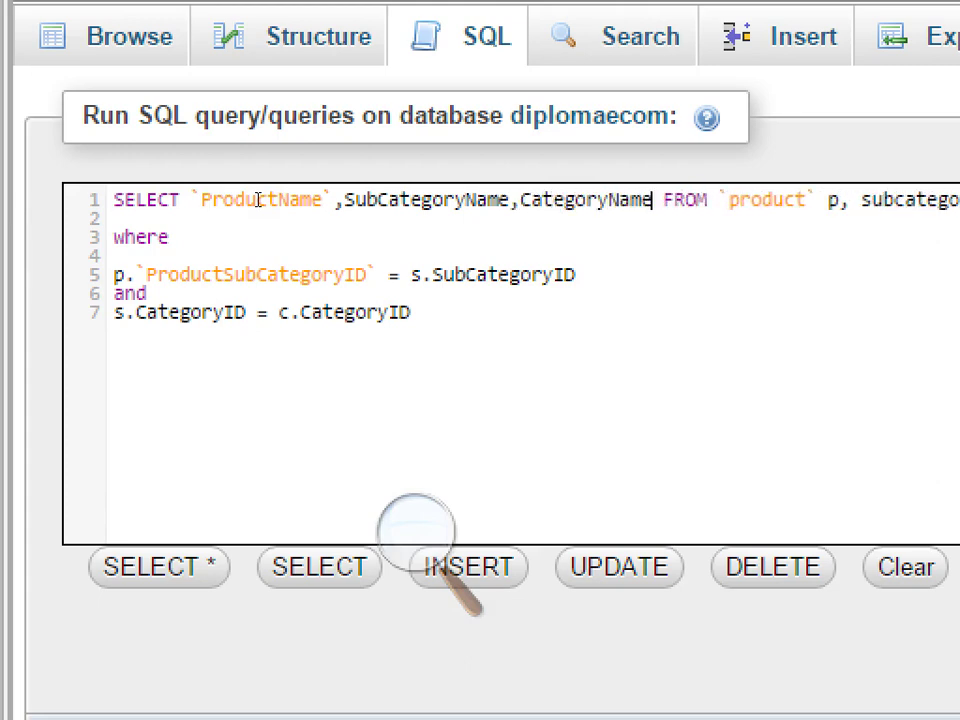
{"action": "key", "text": "ctrl+a"}
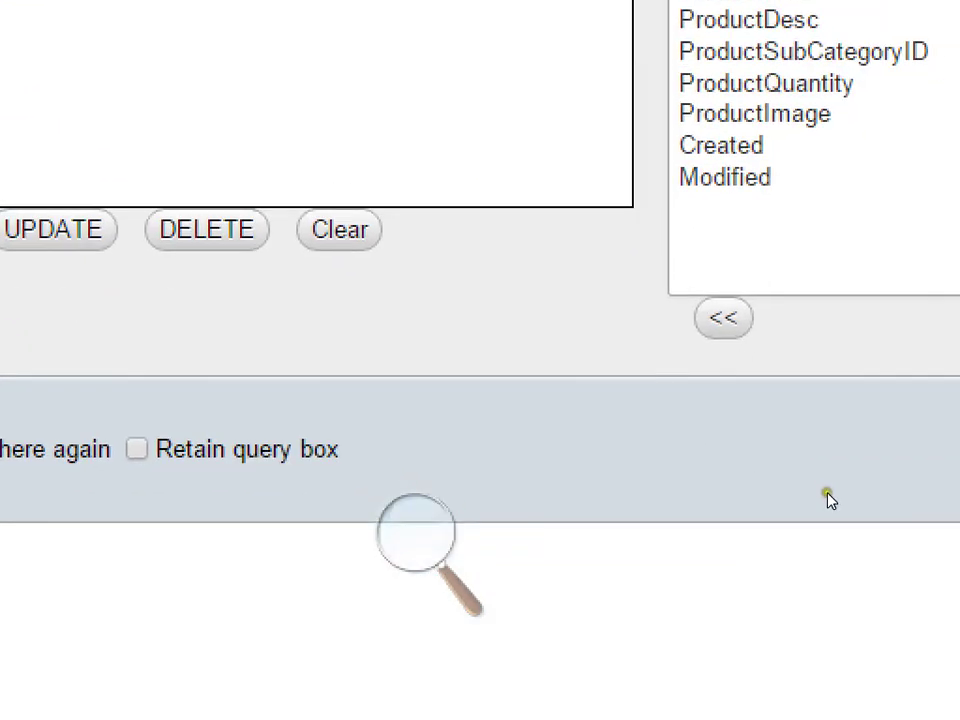
{"action": "left_click", "coordinate": [919, 455]}
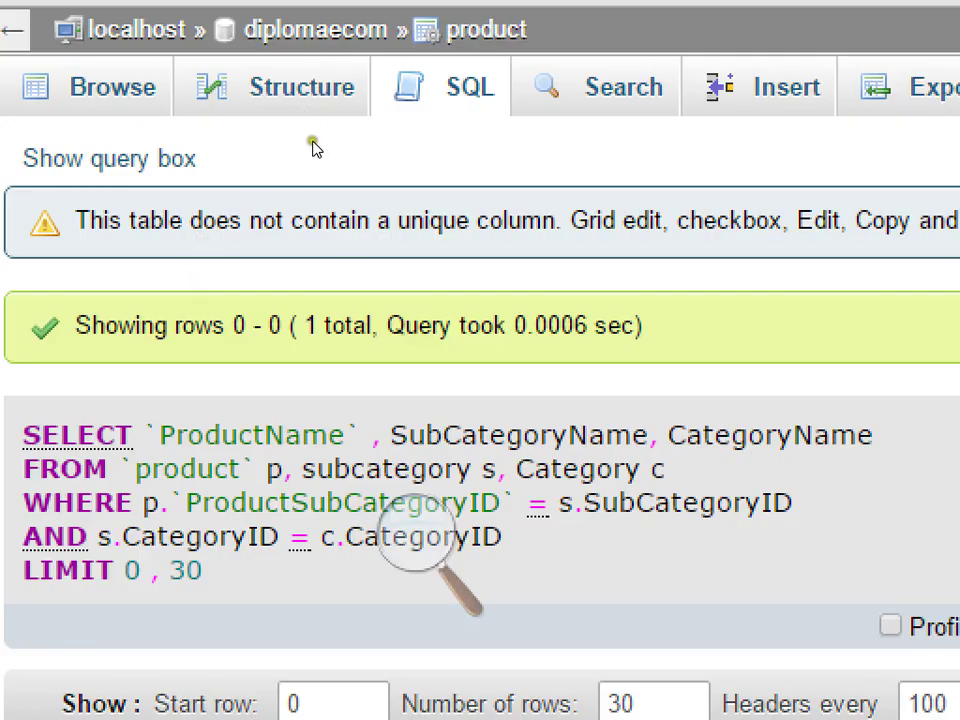
Step: Bring the three-table join query back into the SQL editor and run it with * in place of the column list
{"action": "left_click", "coordinate": [317, 100]}
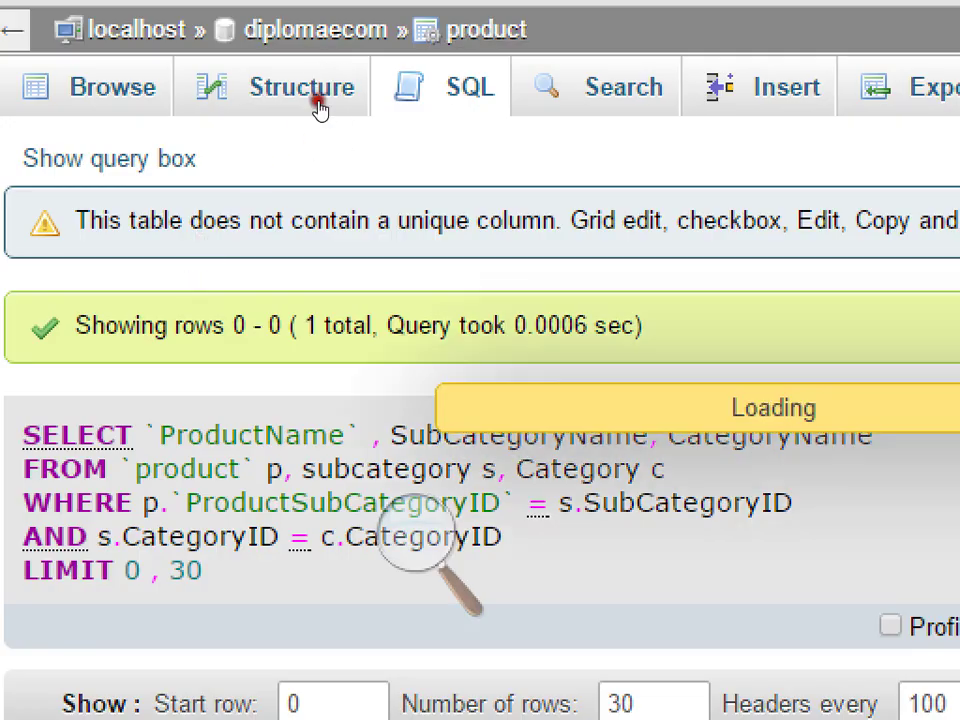
{"action": "left_click", "coordinate": [222, 272]}
{"action": "key", "text": "ctrl+a"}
{"action": "type", "text": "SELECT `ProductName`,SubCategoryName,CategoryName FROM `product` p, subcategory s, Category c  where  p.`ProductSubCategoryID` = s.SubCategoryID and s.CategoryID = c.CategoryID"}
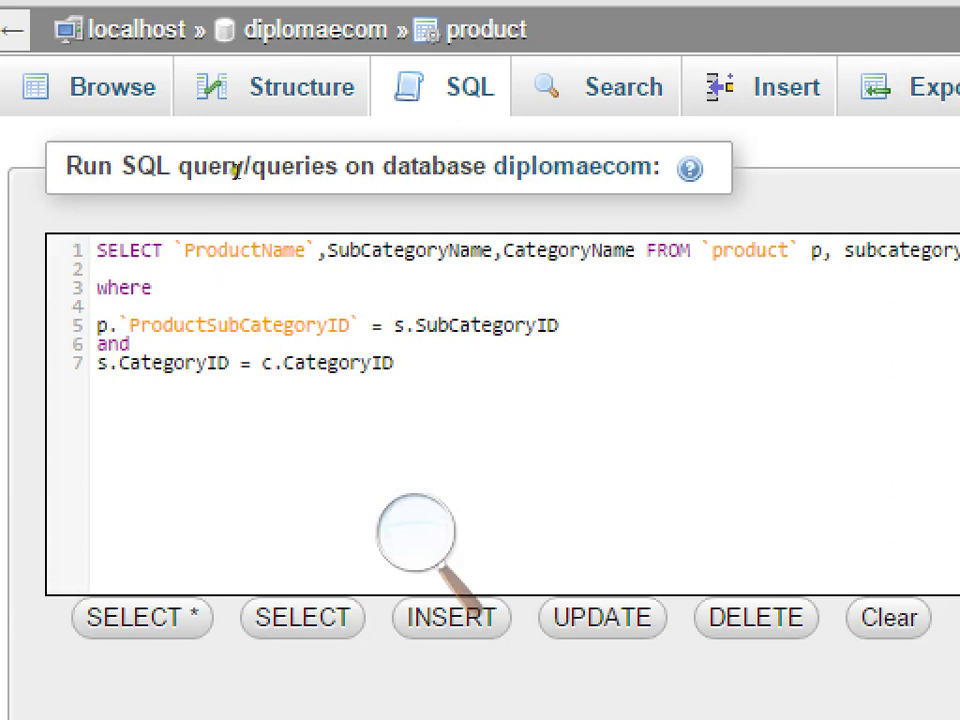
{"action": "left_click_drag", "start_coordinate": [172, 250], "coordinate": [400, 175]}
{"action": "type", "text": "*"}
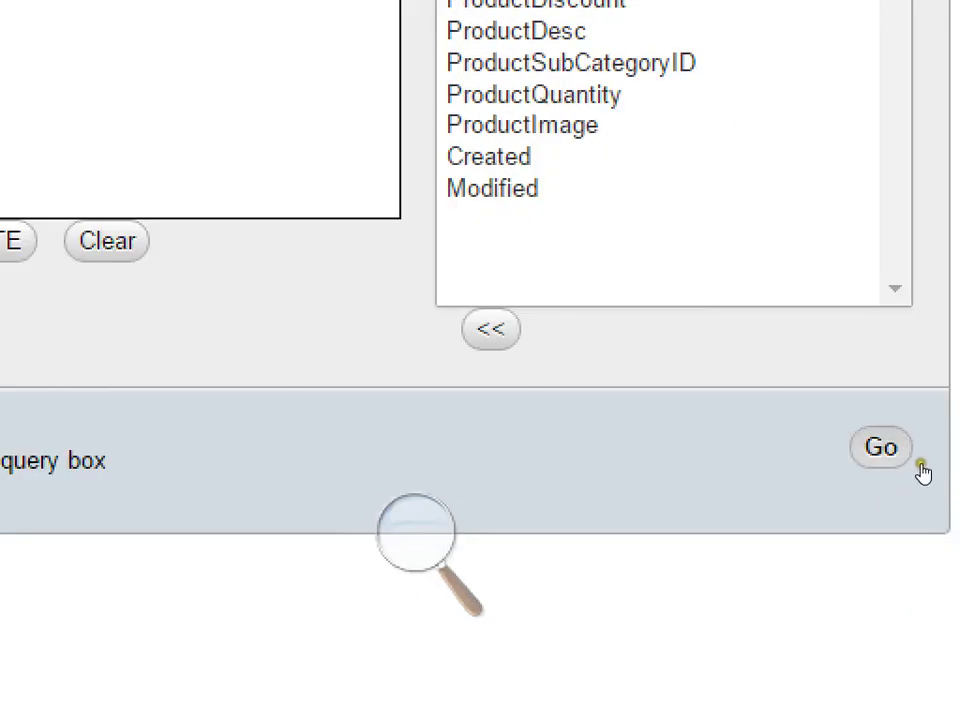
{"action": "left_click", "coordinate": [881, 447]}
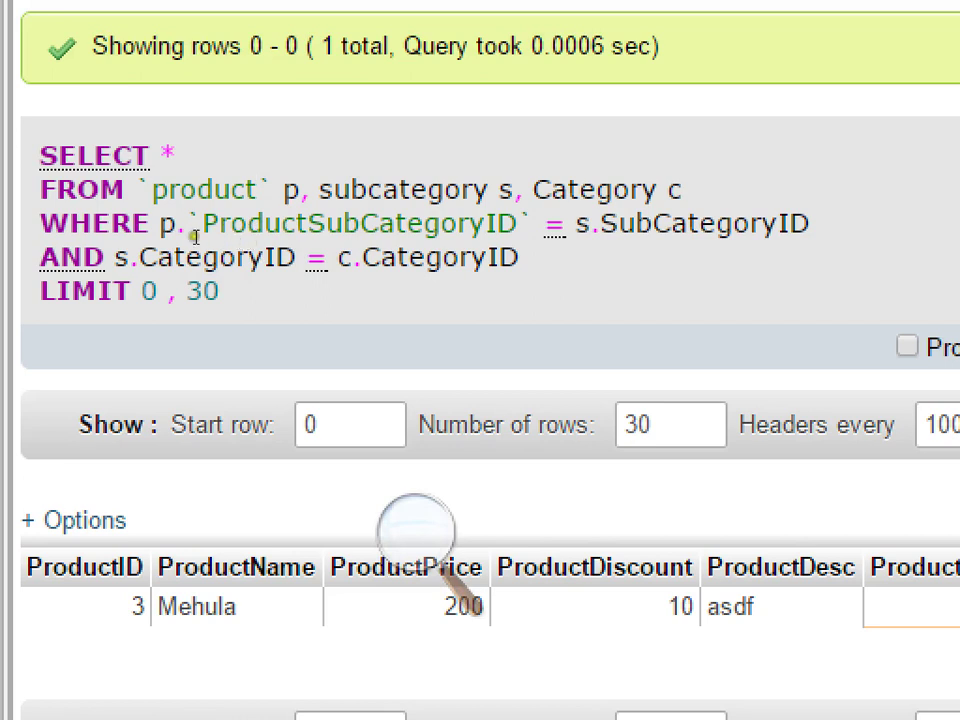
Step: Restore the join query selecting `ProductName`, SubCategoryName and CategoryName in the product table's SQL editor
{"action": "left_click", "coordinate": [420, 236]}
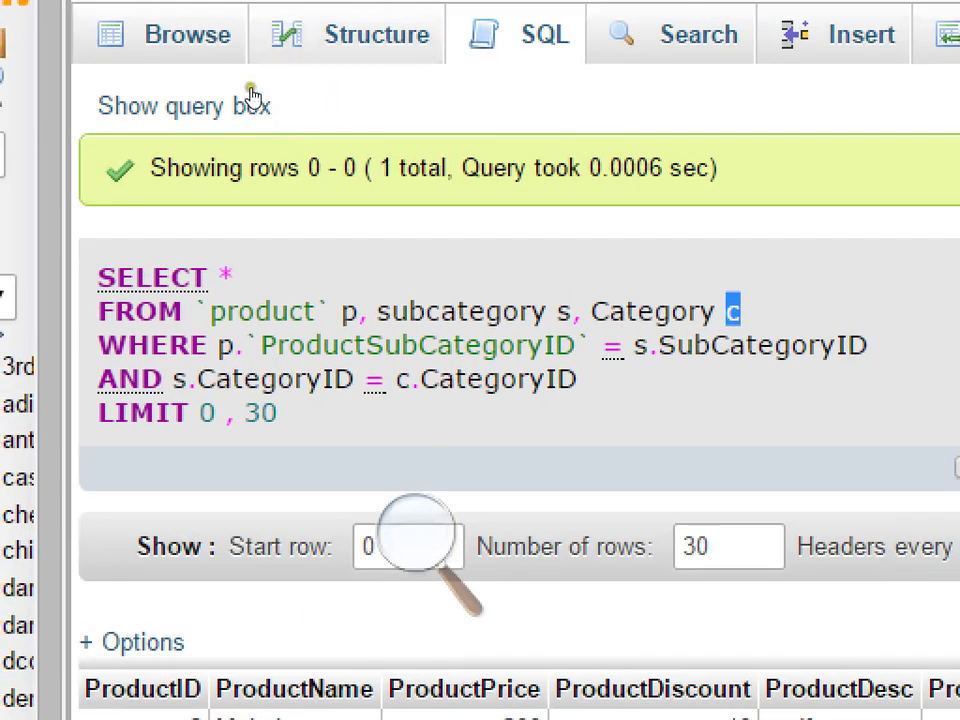
{"action": "left_click", "coordinate": [304, 107]}
{"action": "left_click", "coordinate": [197, 221]}
{"action": "key", "text": "ctrl+a"}
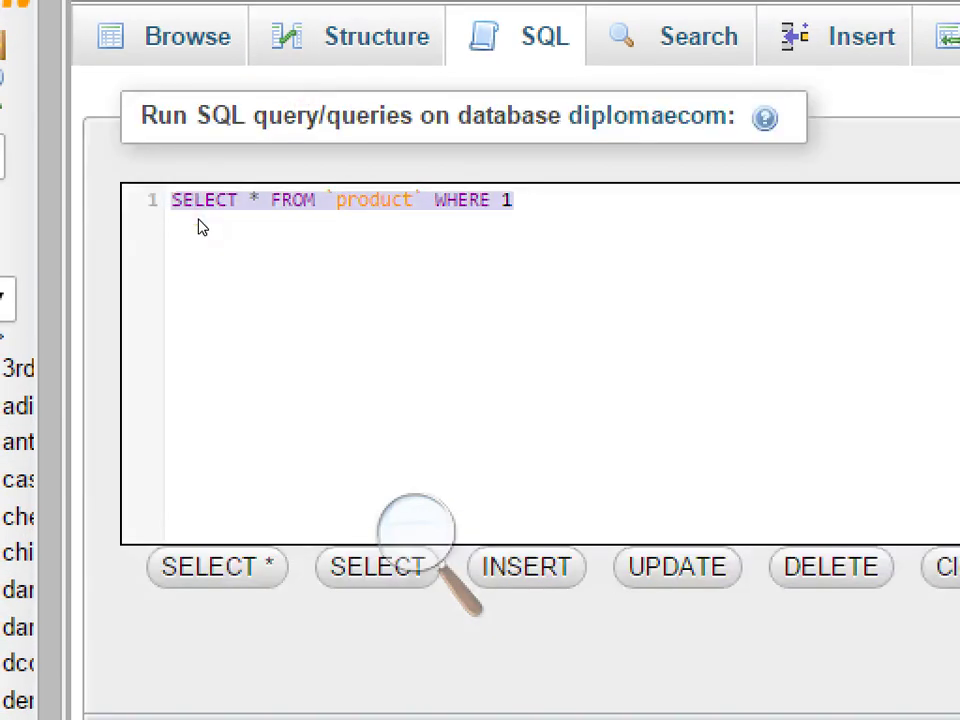
{"action": "type", "text": "SELECT `ProductName`,SubCategoryName,CategoryName FROM `product` p, subcategory s, Category c  where  p.`ProductSubCategoryID` = s.SubCategoryID and s.CategoryID = c.CategoryID"}
{"action": "left_click", "coordinate": [199, 217]}
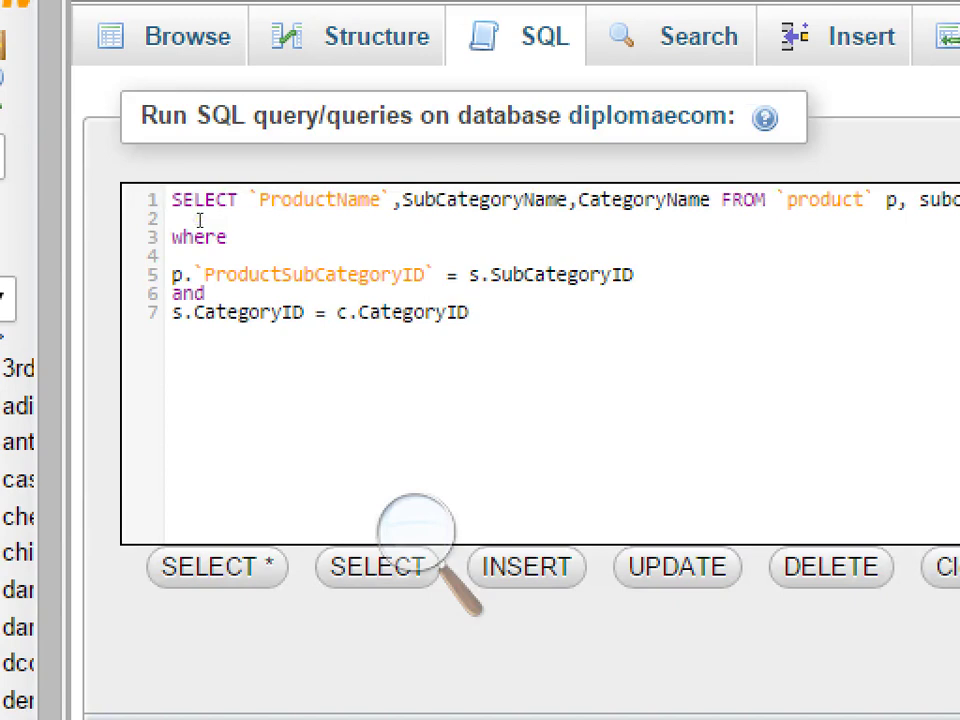
Step: Add Created as a fourth column after CategoryName in the SELECT list
{"action": "left_click", "coordinate": [405, 197]}
{"action": "type", "text": ",Cr"}
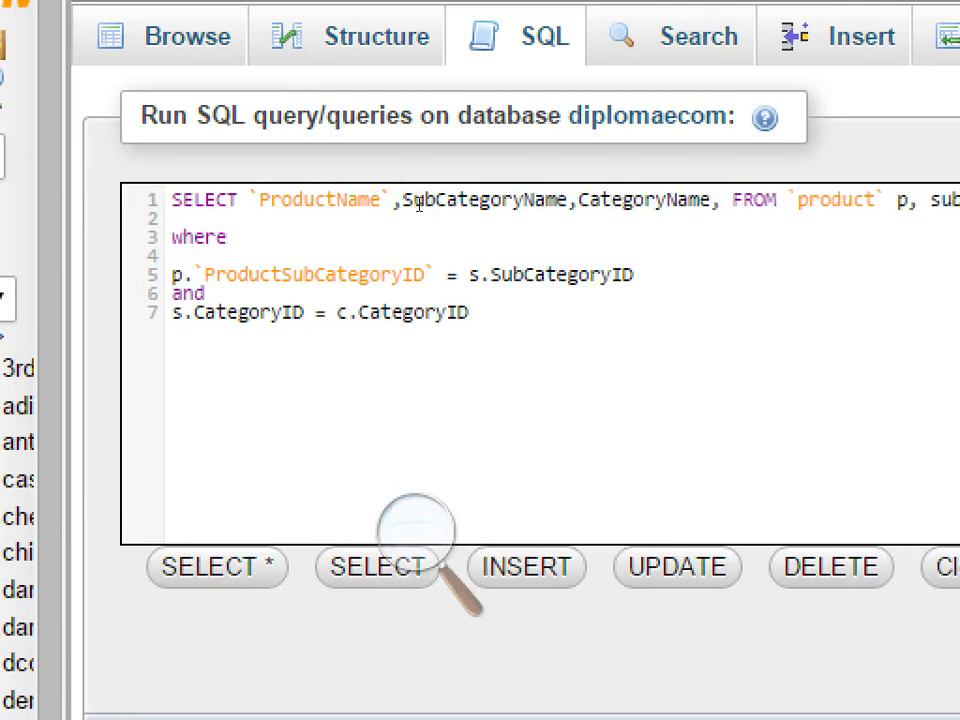
{"action": "type", "text": "eated"}
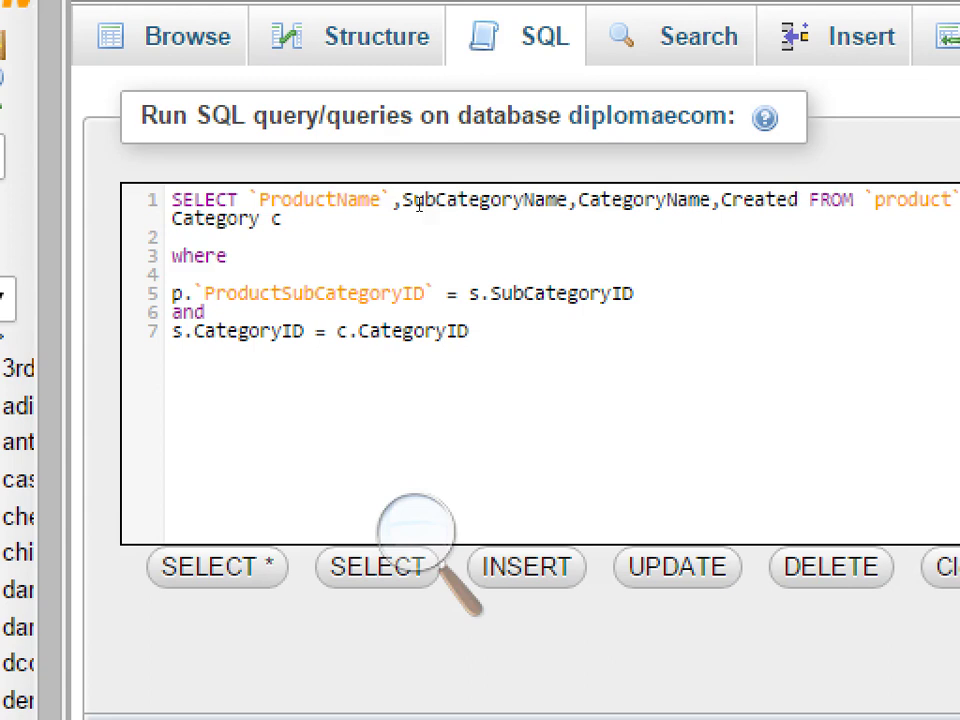
Step: Qualify the Created column in the SELECT list with the Category table's alias, as c.Created
{"action": "key", "text": "Left"}
{"action": "key", "text": "Left"}
{"action": "key", "text": "Left"}
{"action": "key", "text": "Left"}
{"action": "key", "text": "Left"}
{"action": "key", "text": "Left"}
{"action": "key", "text": "Left"}
{"action": "type", "text": "c."}
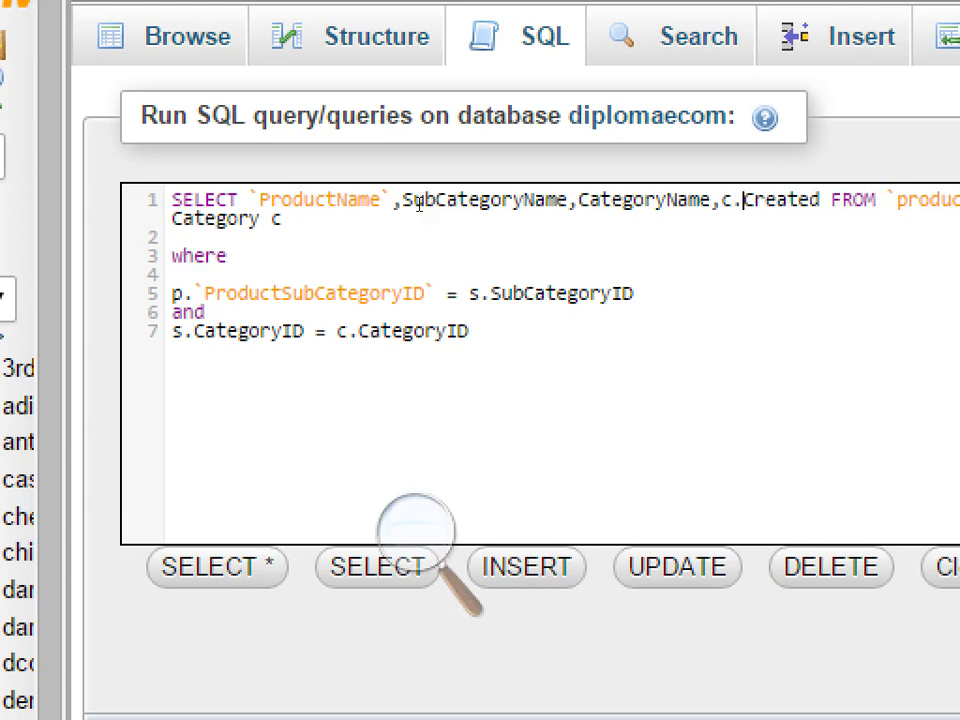
Step: Change the alias before Created, trying s and settling on p for the product table
{"action": "key", "text": "Left"}
{"action": "key", "text": "BackSpace"}
{"action": "type", "text": "s"}
{"action": "key", "text": "BackSpace"}
{"action": "type", "text": "p"}
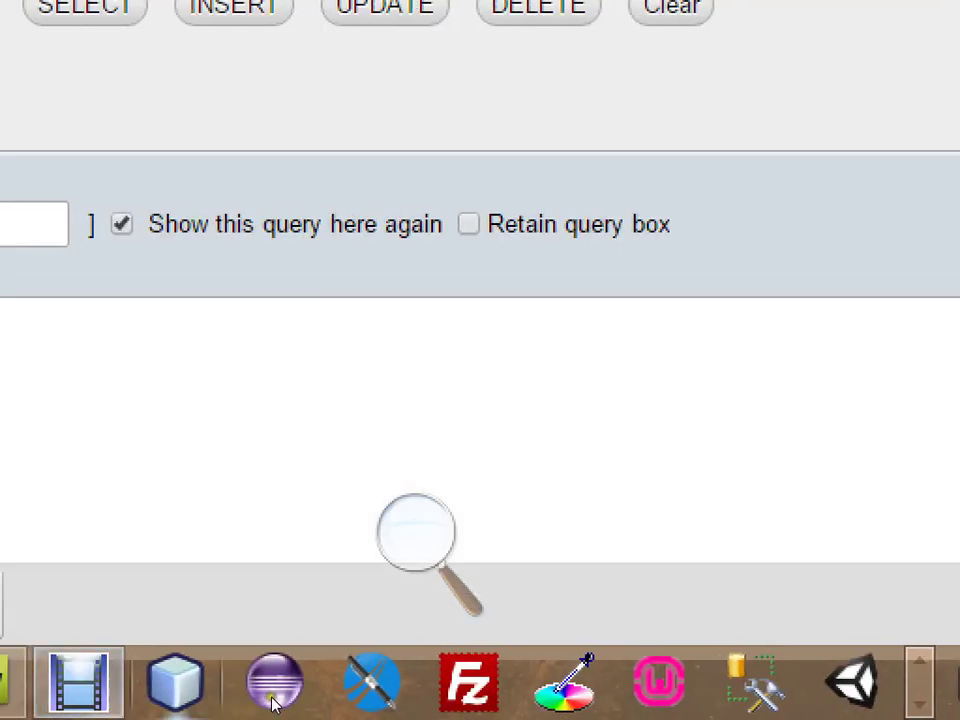
{"action": "left_click", "coordinate": [75, 681]}
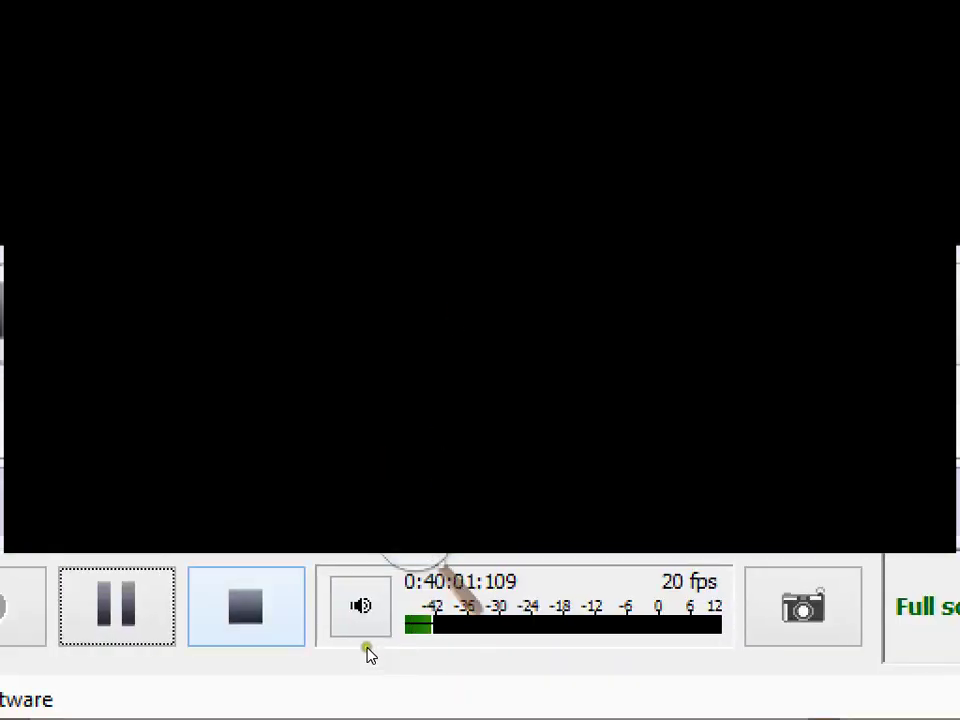